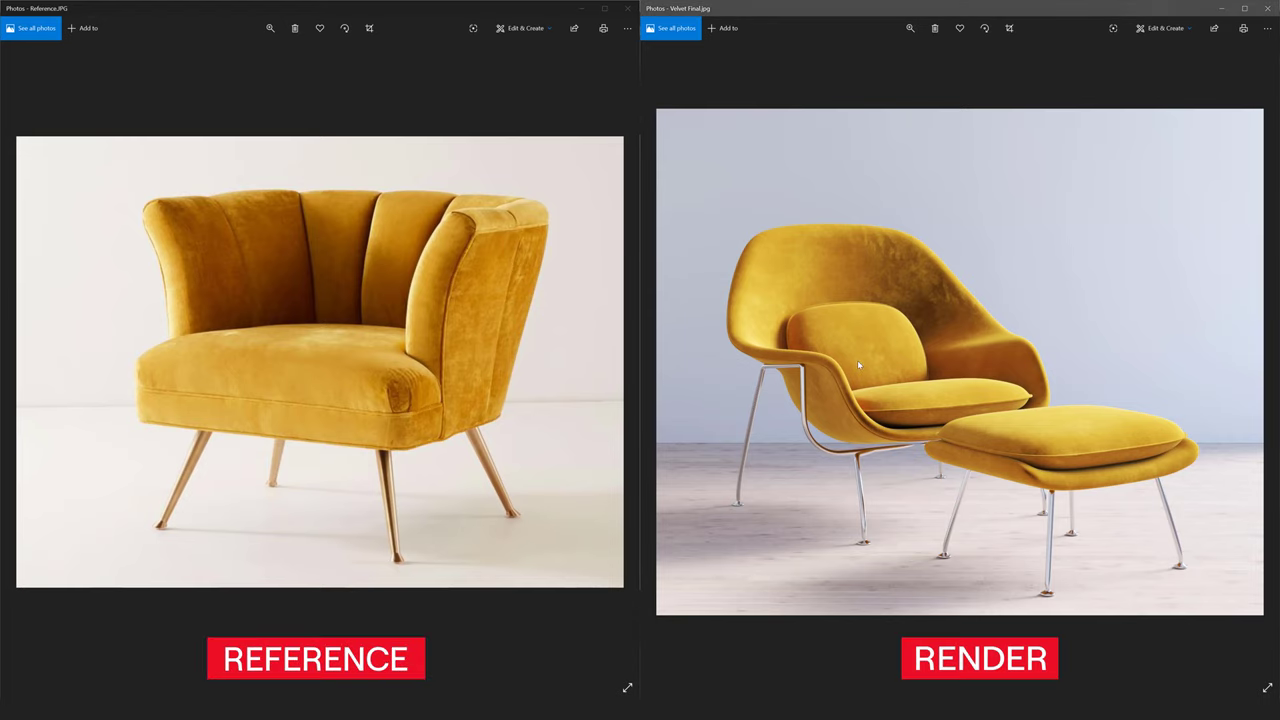
Step: Compare the full and close-up velvet renders with the reference photo, then minimize both image windows to reveal the 3ds Max scene
key("Right")
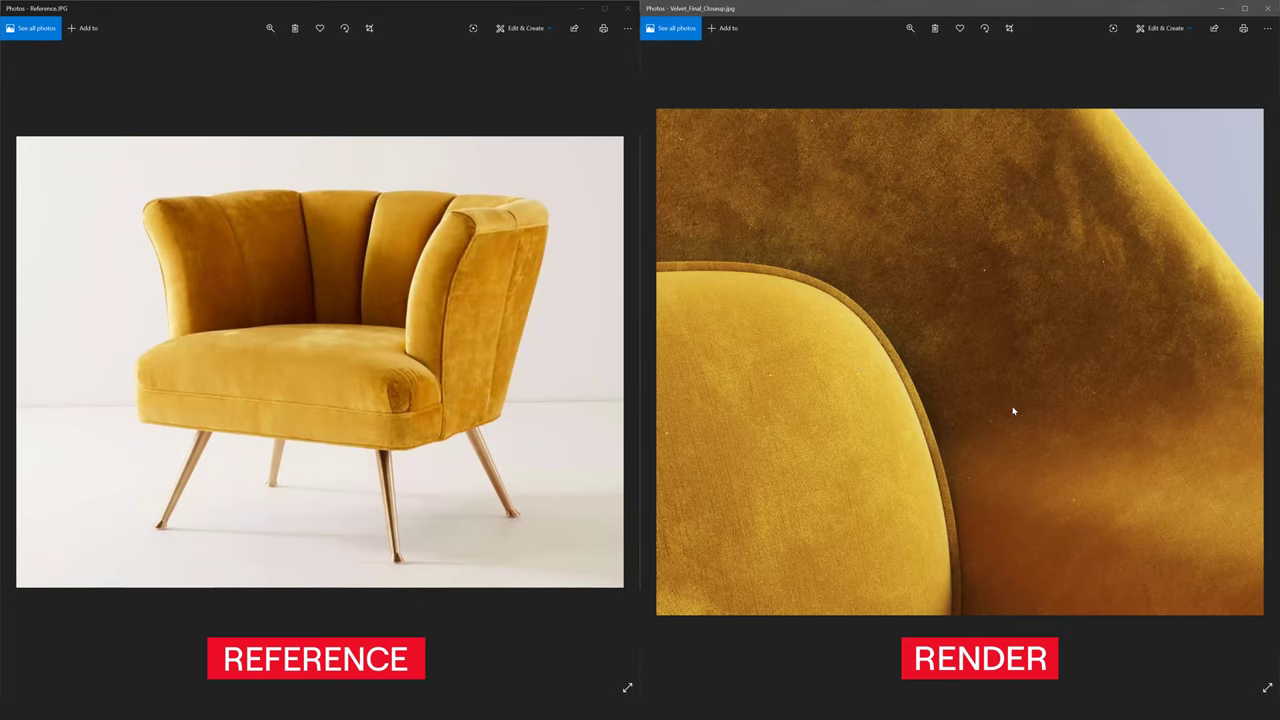
key("Left")
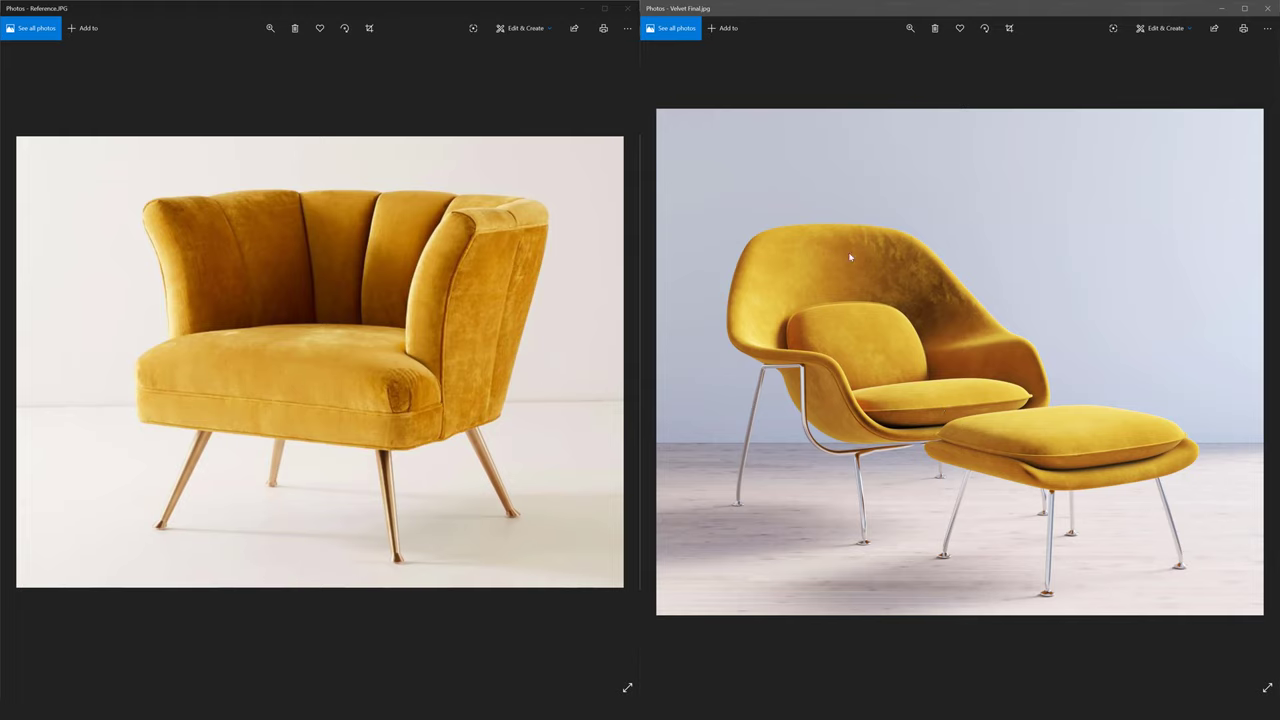
left_click(581, 8)
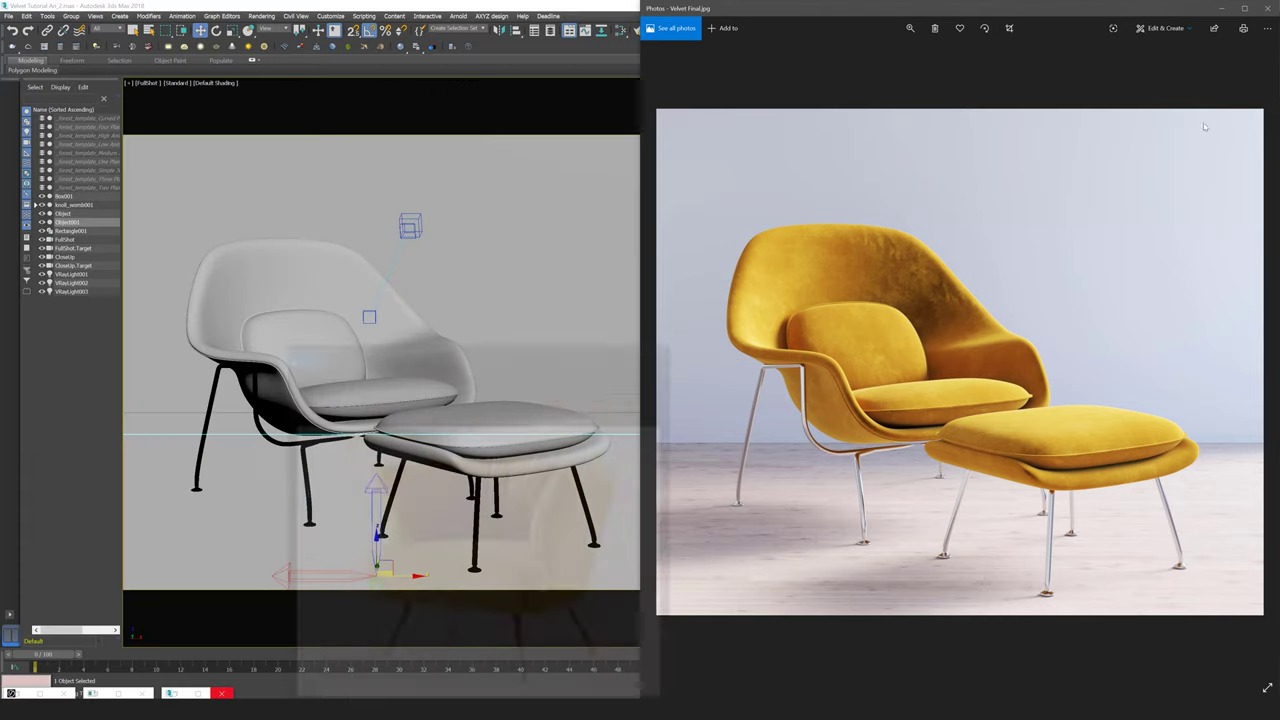
left_click(1221, 8)
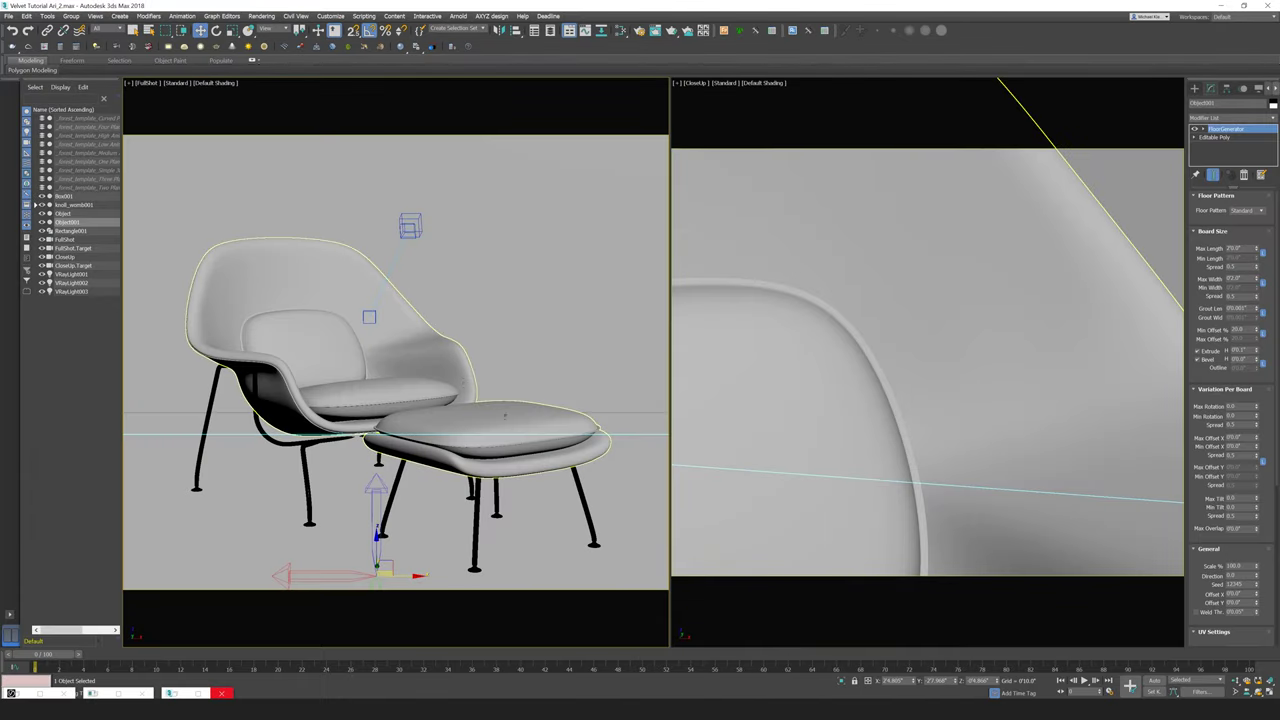
Step: Select the chair and inspect the room and lights in a perspective view, then return to the FullShot camera
left_click(322, 361)
key("p")
scroll(283, 232, "down", 5)
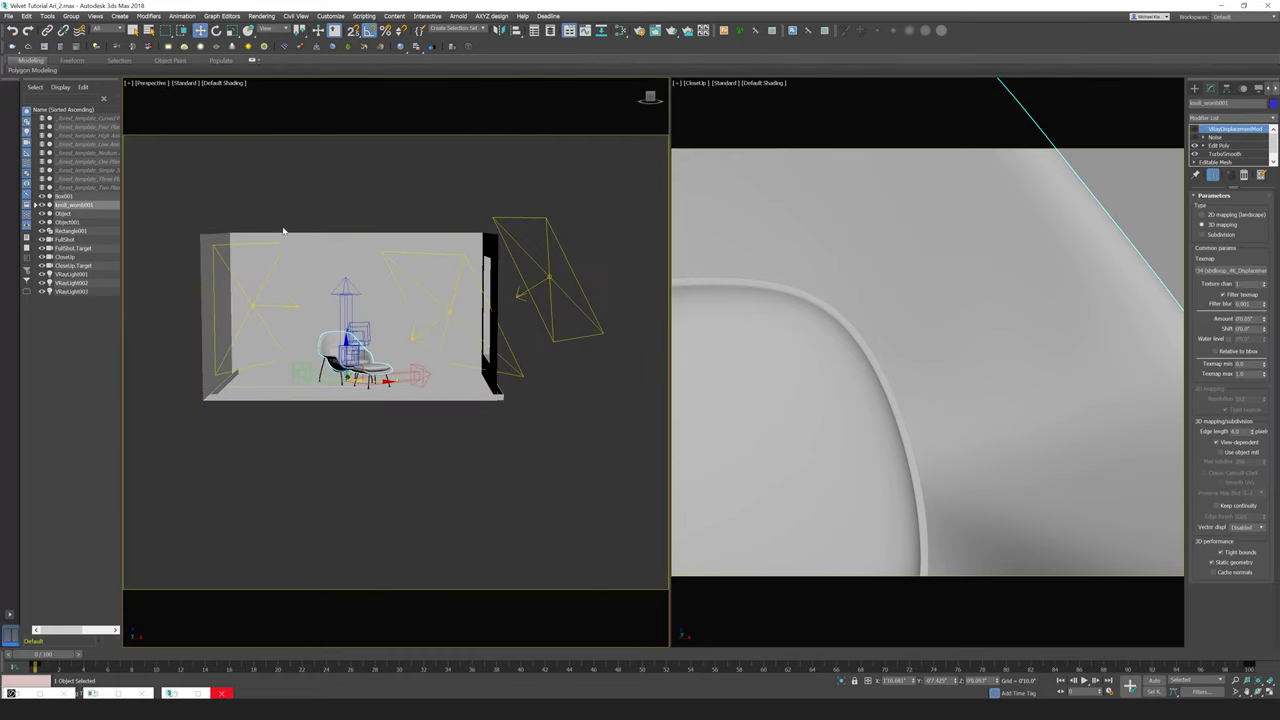
middle_click_drag(353, 296, 489, 443, "alt")
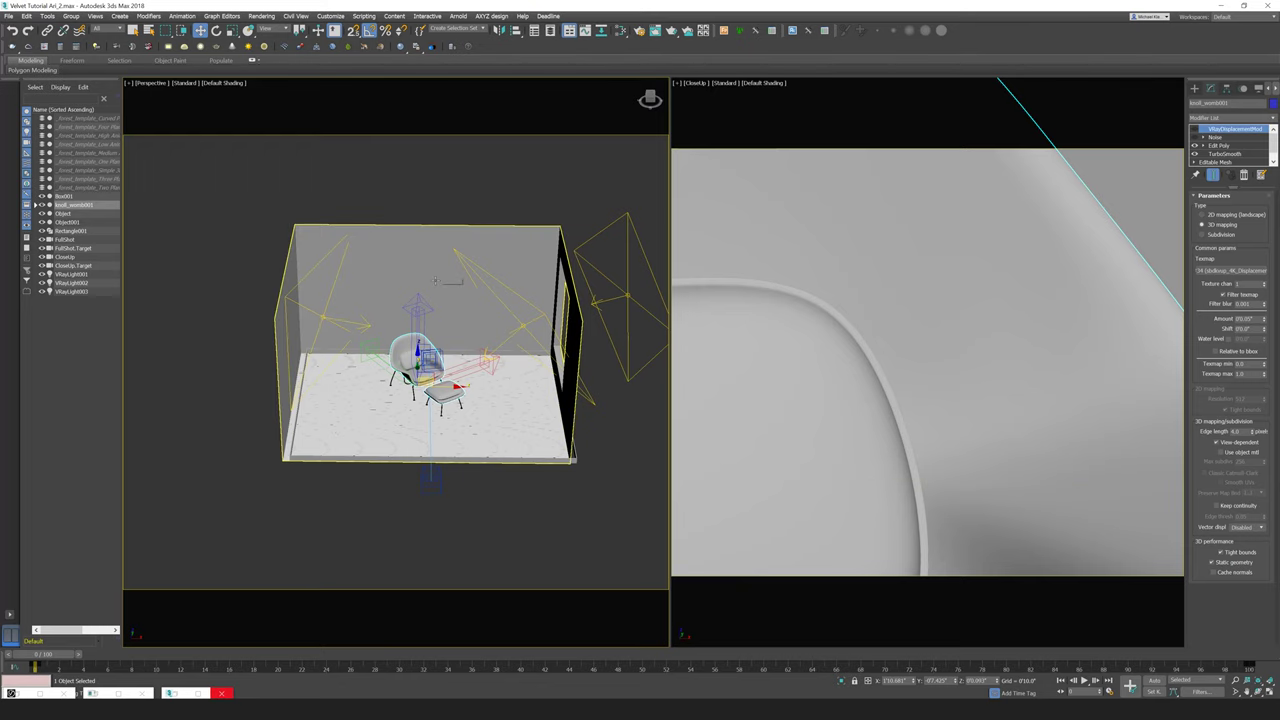
middle_click_drag(437, 281, 484, 410, "alt")
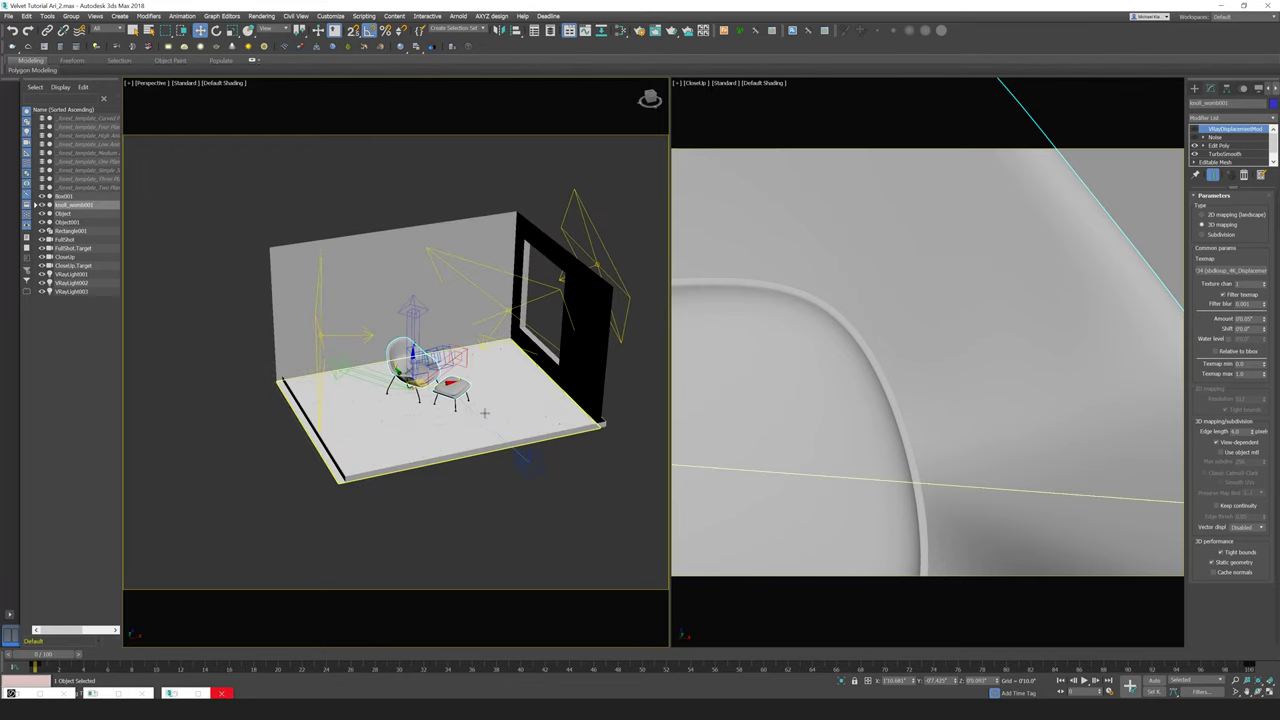
scroll(481, 409, "up", 5)
key("c")
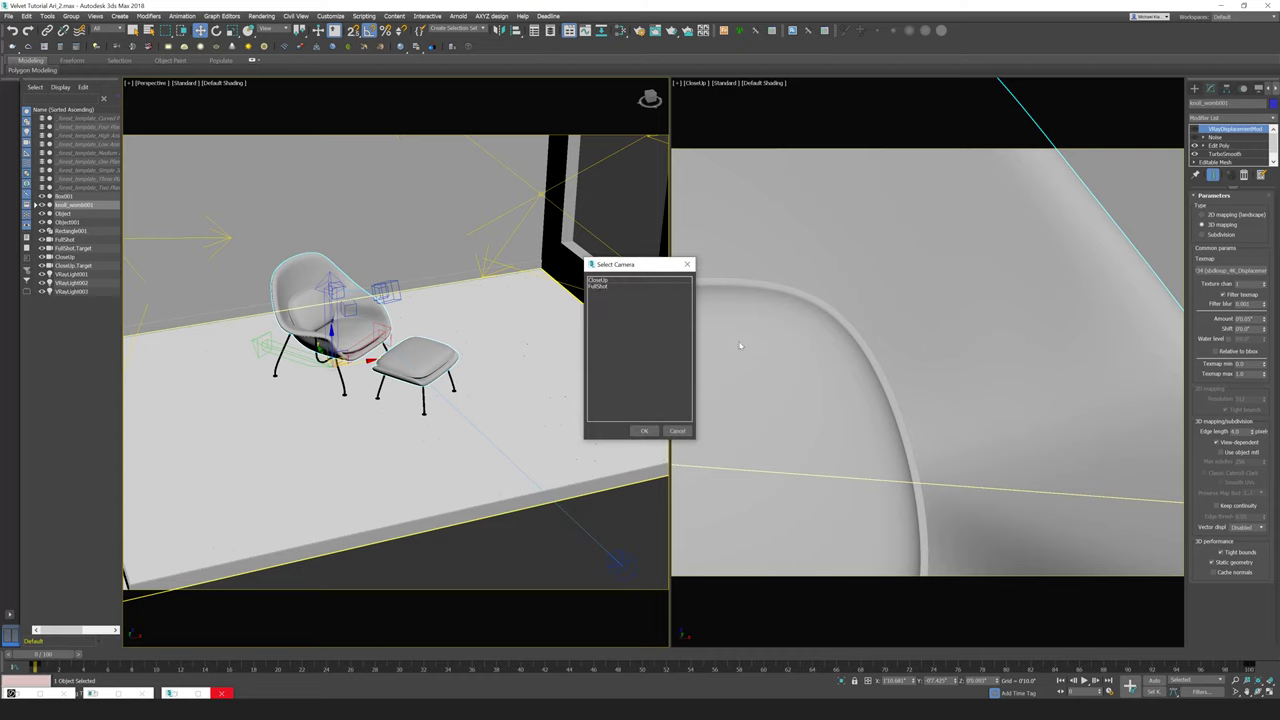
left_click(606, 286)
left_click(644, 432)
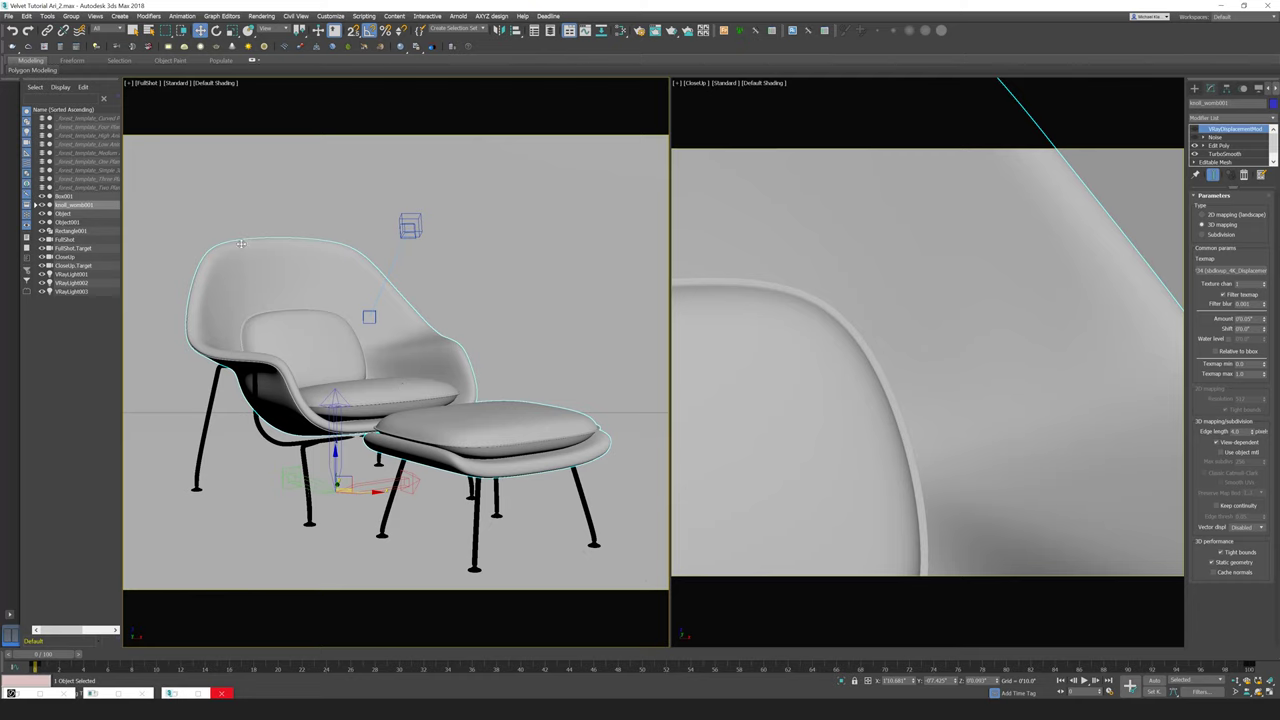
Step: Check the scene through the CloseUp camera, then switch the same viewport back to the FullShot camera
key("c")
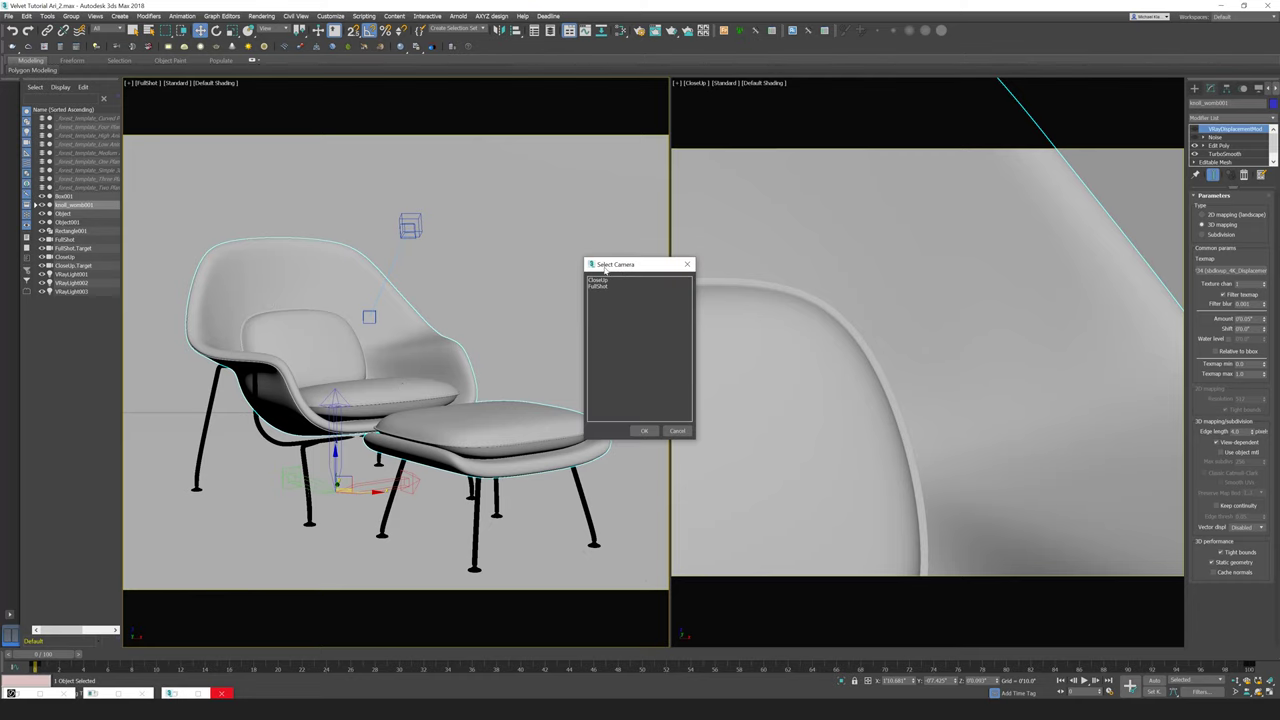
left_click(598, 281)
left_click(644, 431)
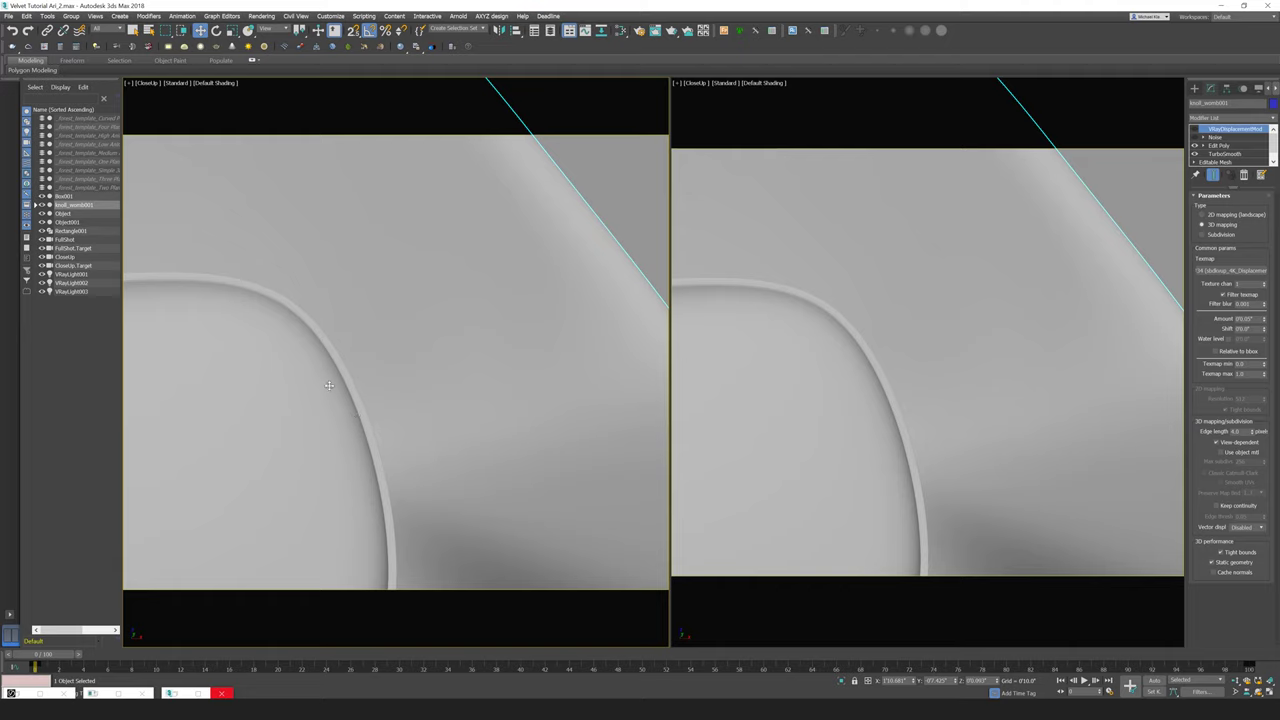
key("c")
left_click(617, 287)
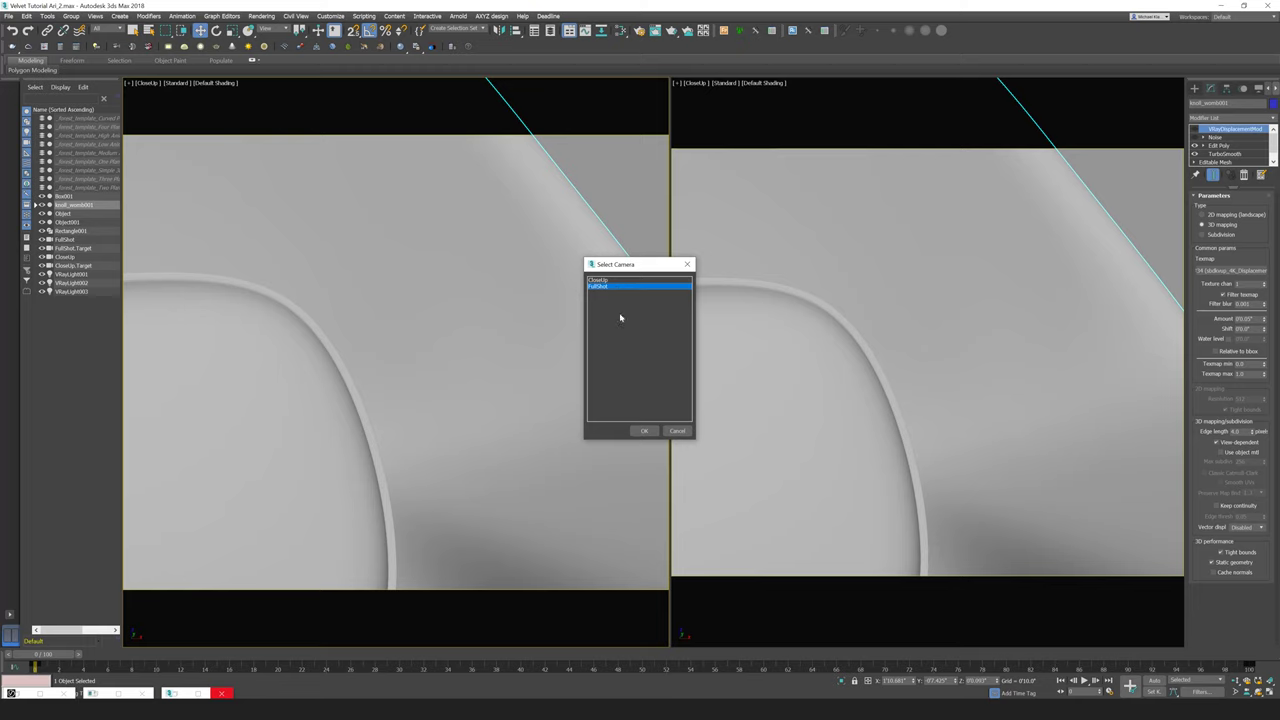
left_click(645, 431)
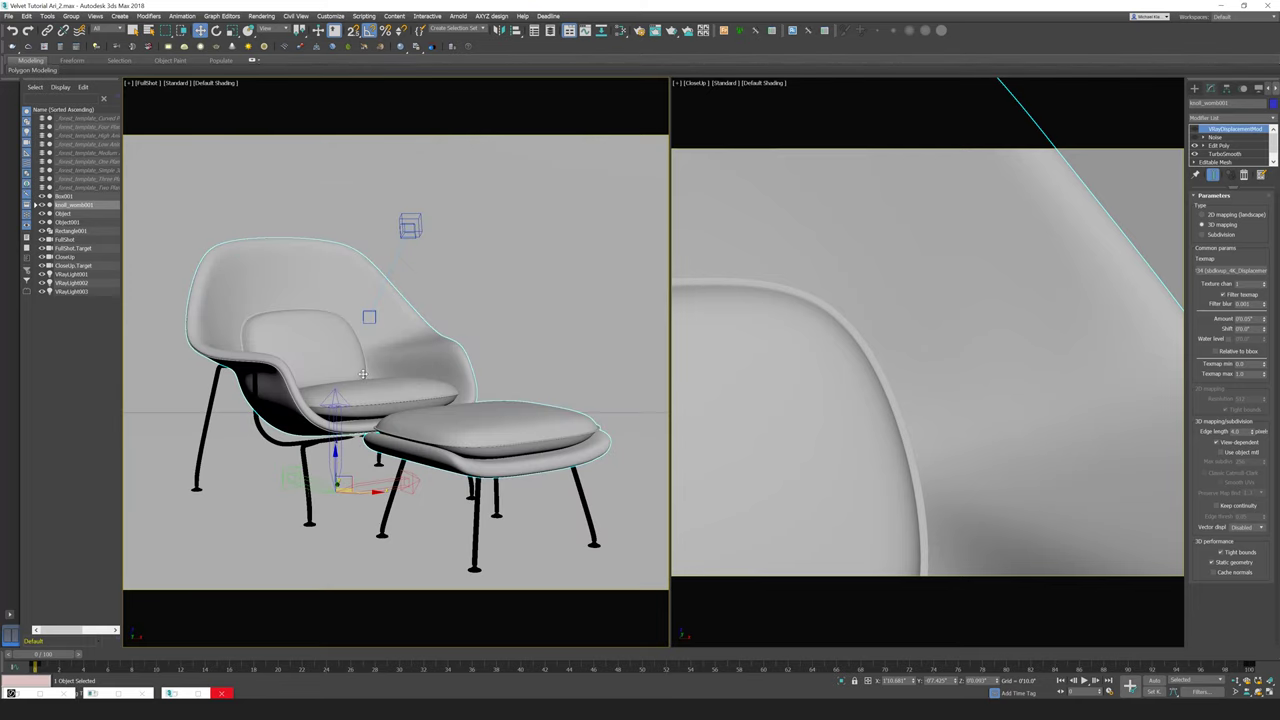
Step: Open the Slate Material Editor and look over the complete velvet material's node network
key("m")
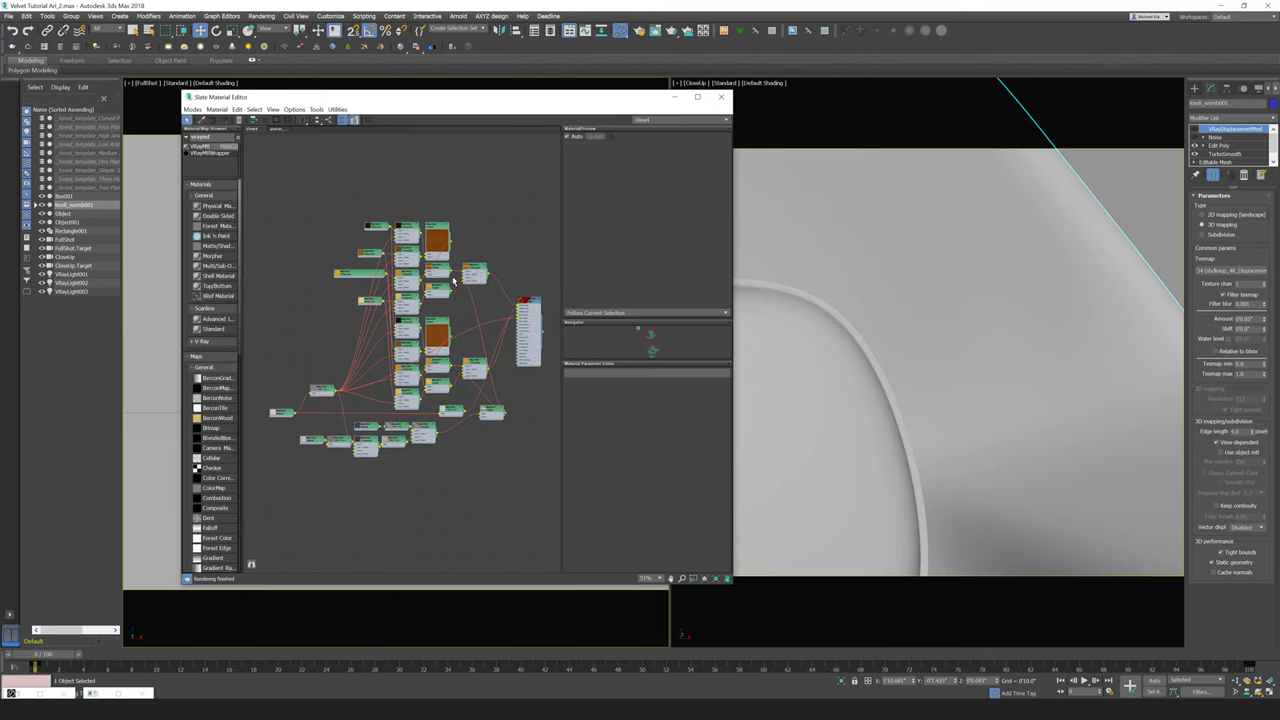
scroll(436, 262, "up", 2)
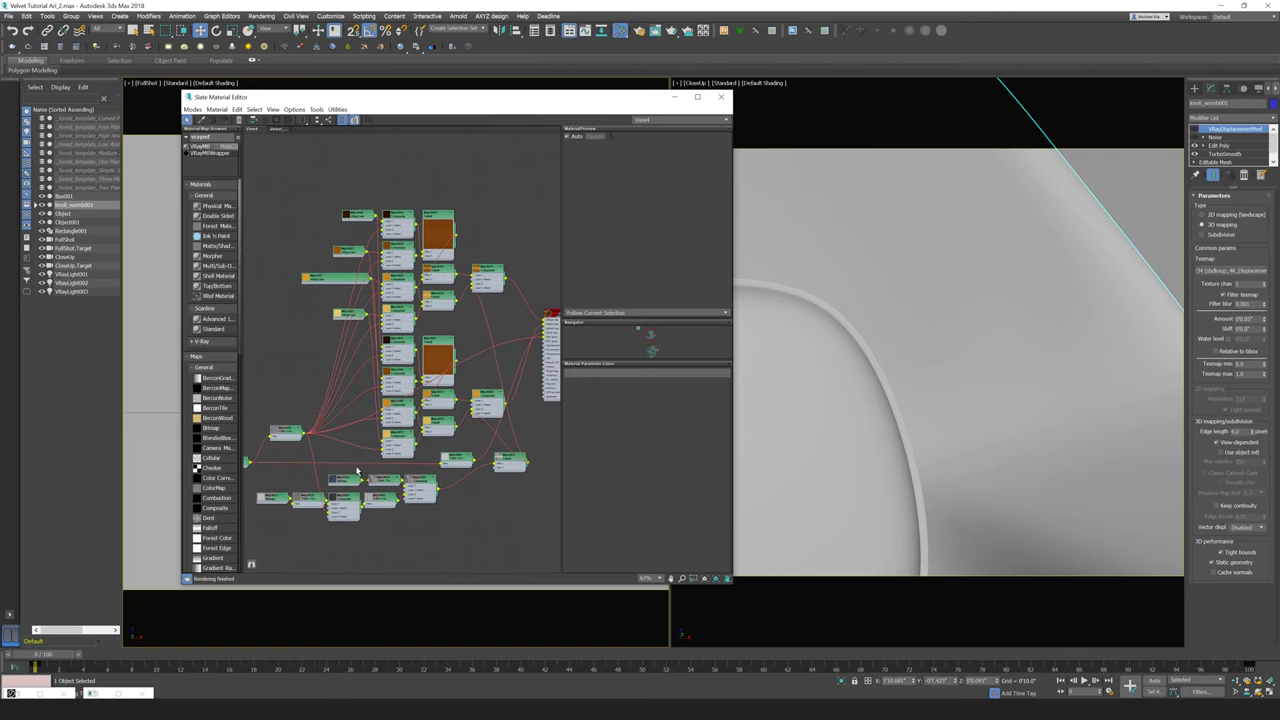
middle_click_drag(415, 381, 470, 316)
middle_click_drag(457, 360, 402, 388)
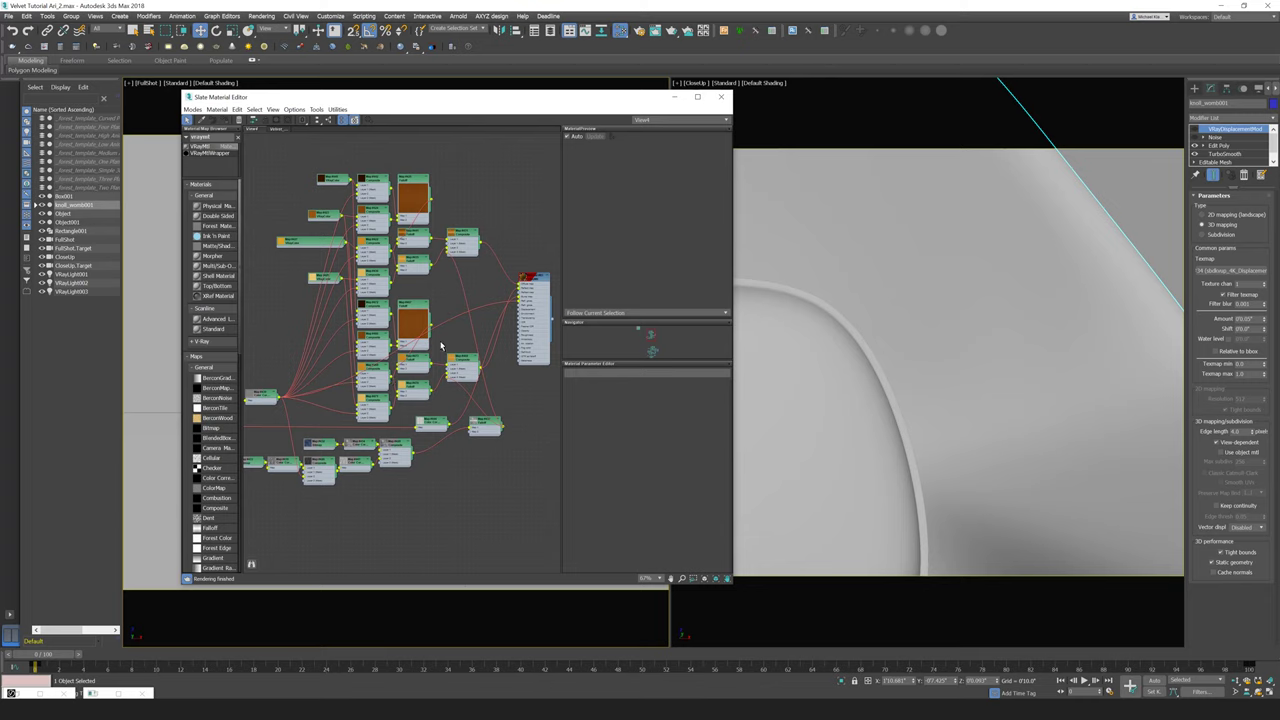
middle_click_drag(405, 331, 461, 305)
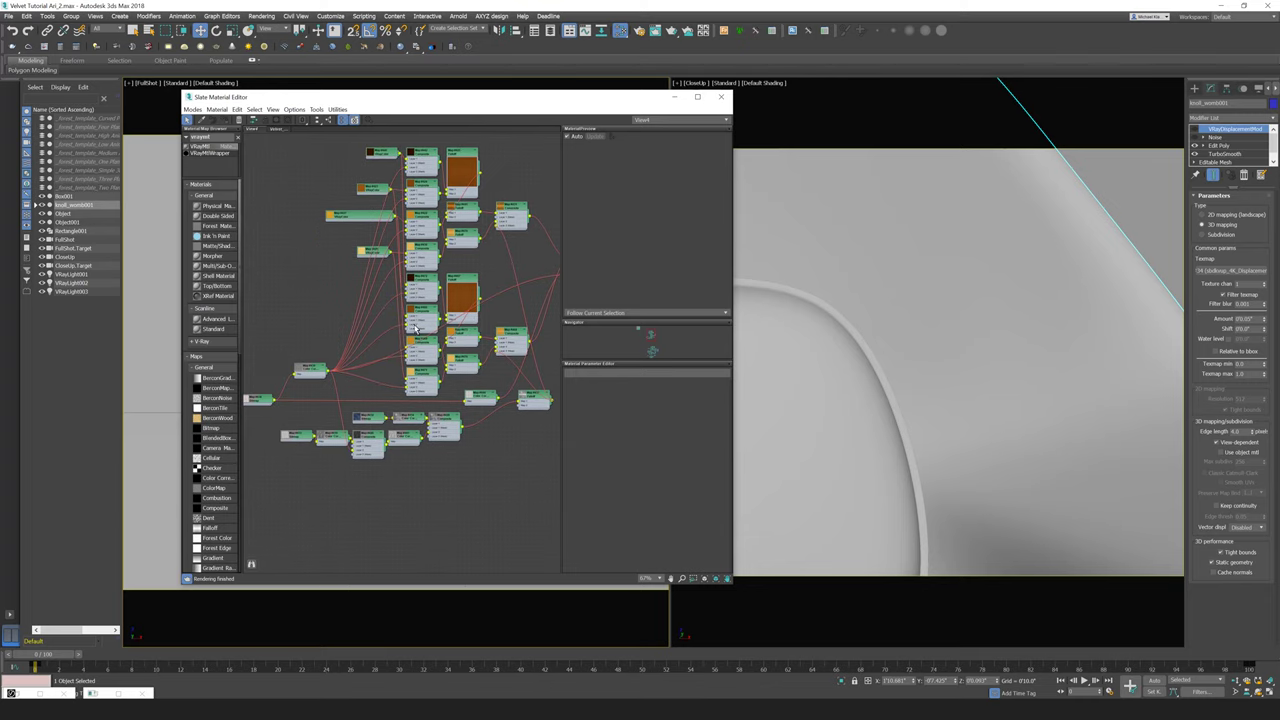
Step: Switch the material editor to the Velvet_Final view and examine the reference chair bitmap and the nodes beneath it
left_click(279, 129)
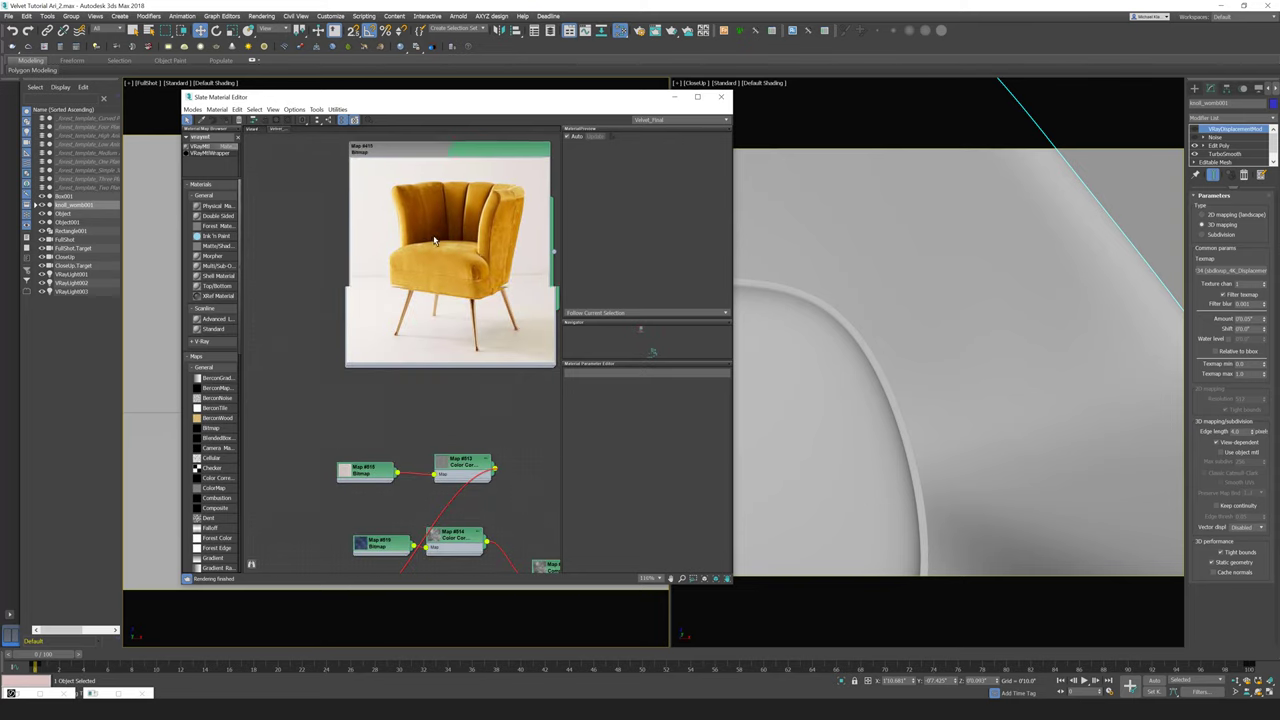
scroll(436, 290, "down", 2)
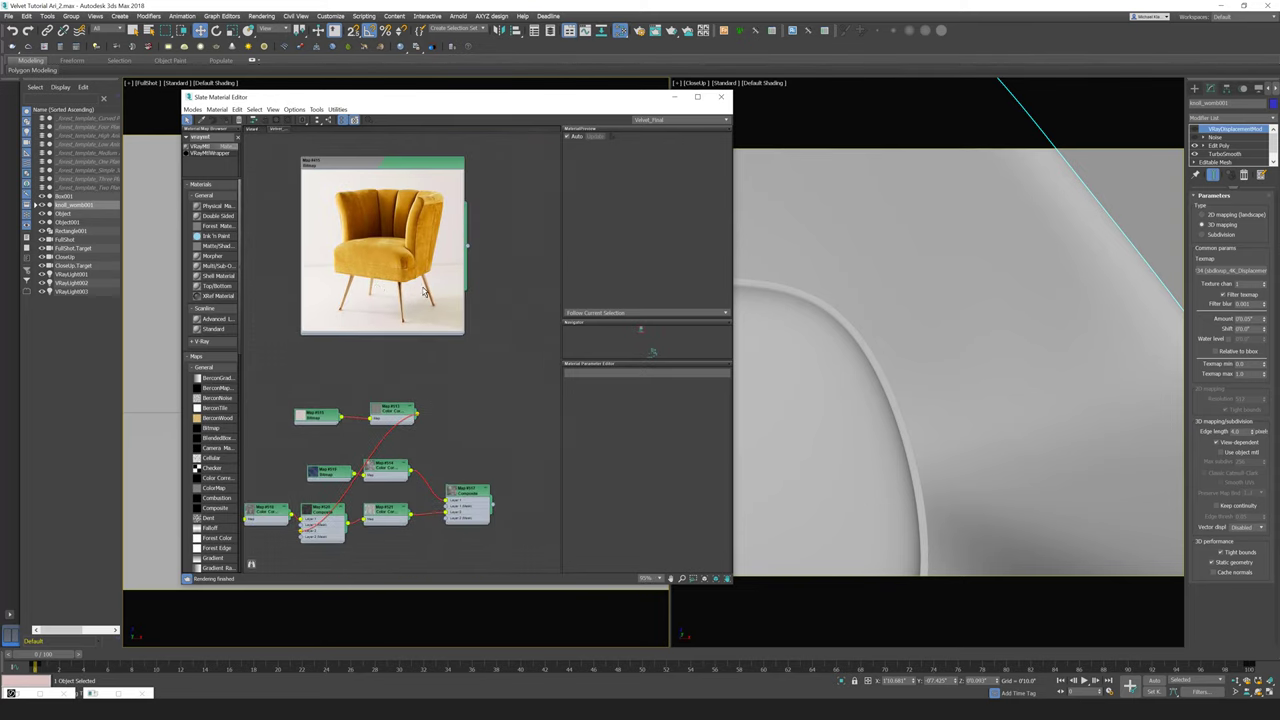
scroll(424, 290, "down", 1)
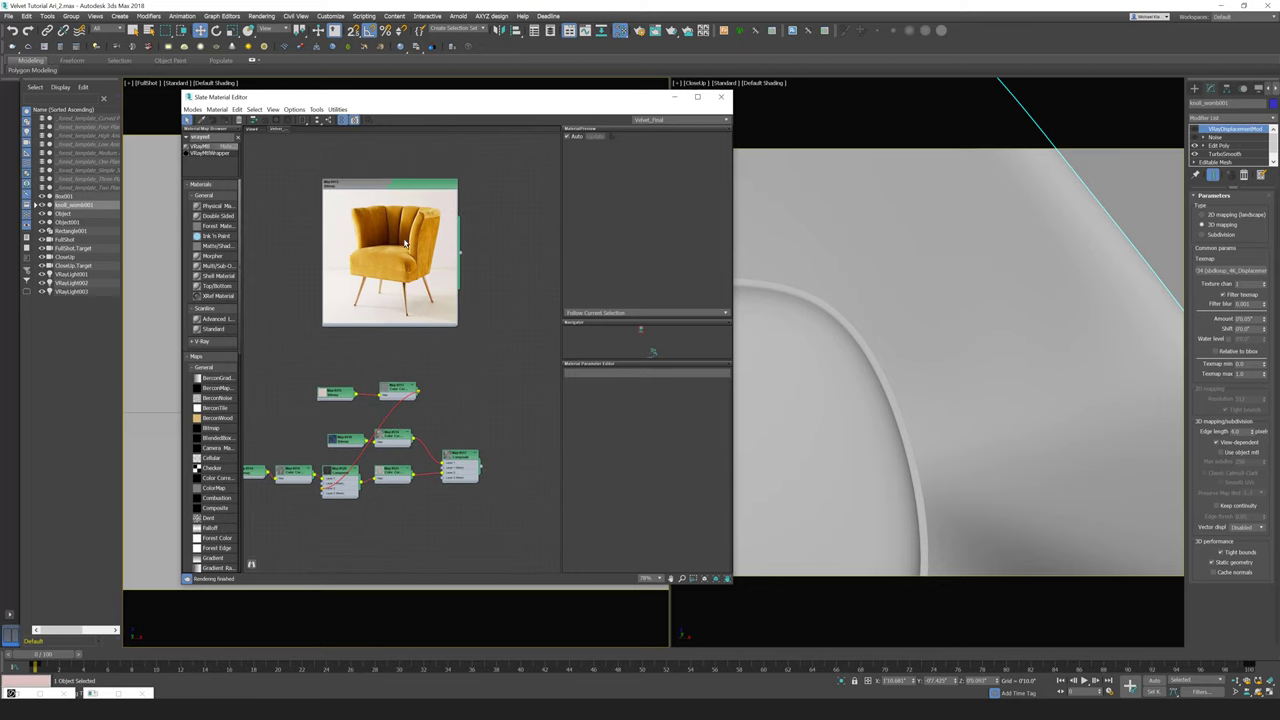
scroll(420, 312, "up", 2)
scroll(439, 264, "up", 2)
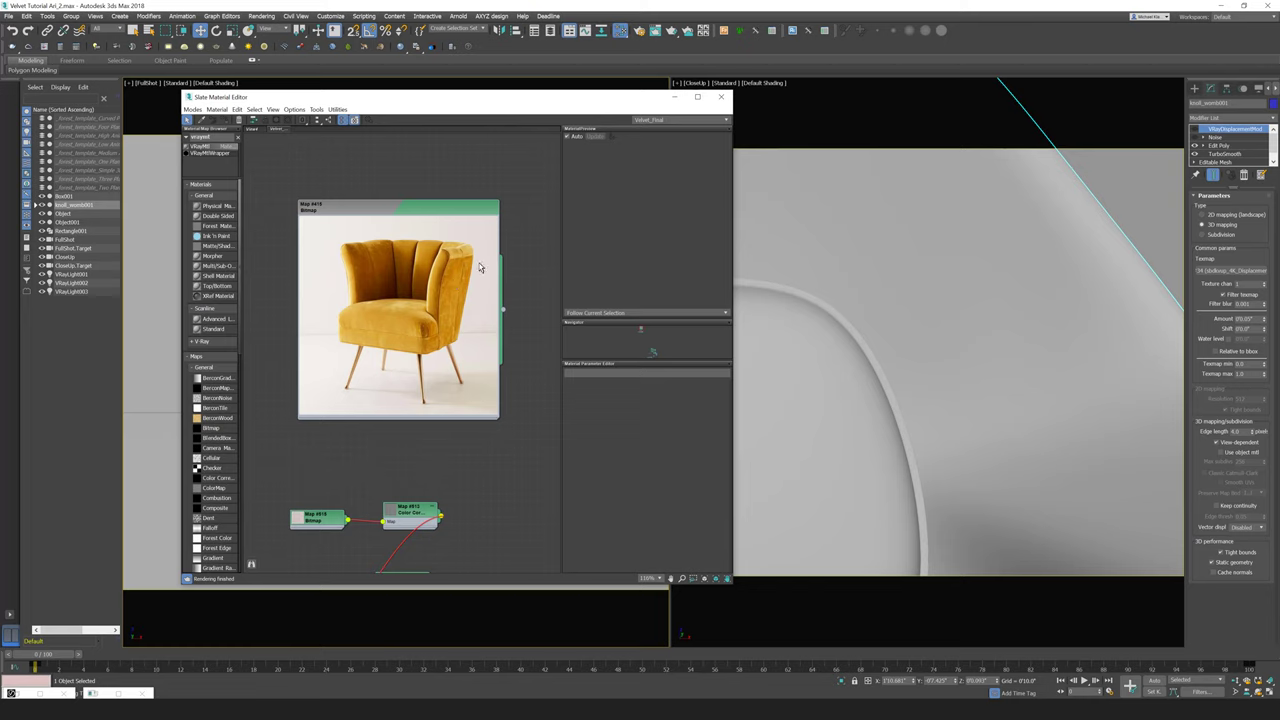
middle_click_drag(443, 323, 391, 277)
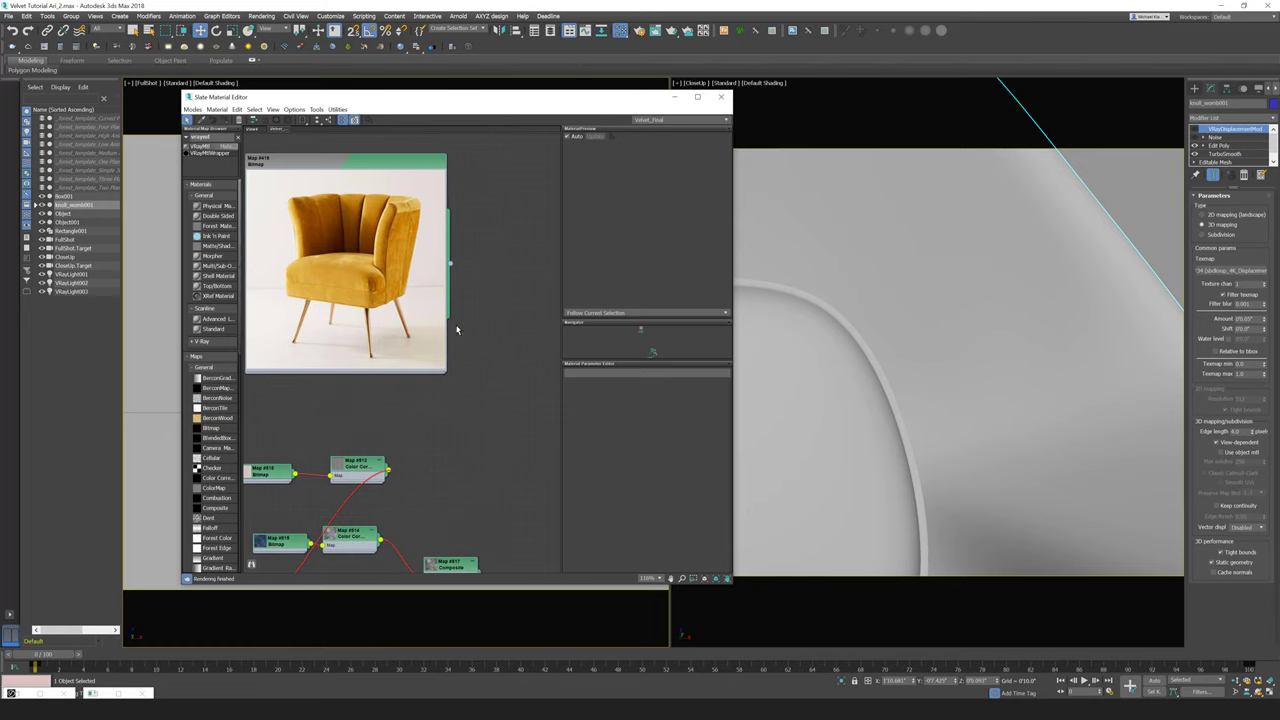
middle_click_drag(378, 338, 422, 254)
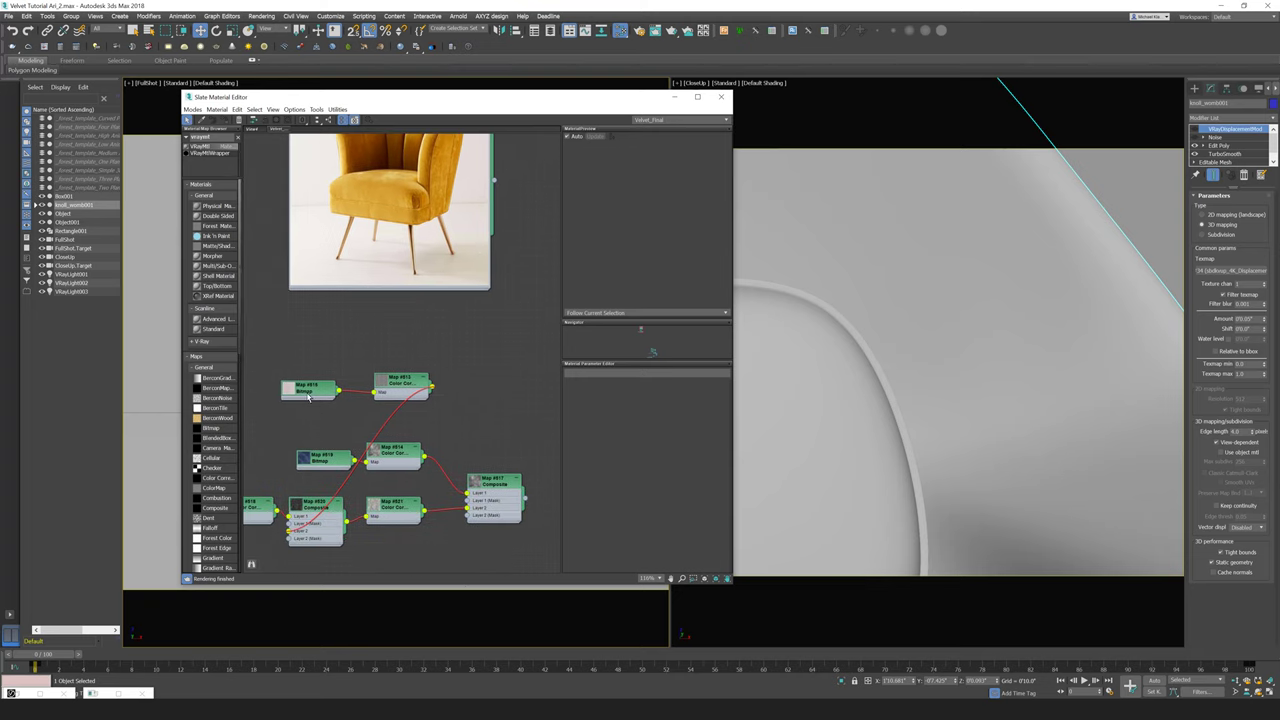
Step: Inspect the plain fabric bitmap, its monochrome Color Correction map and the connected composite nodes
double_click(320, 386)
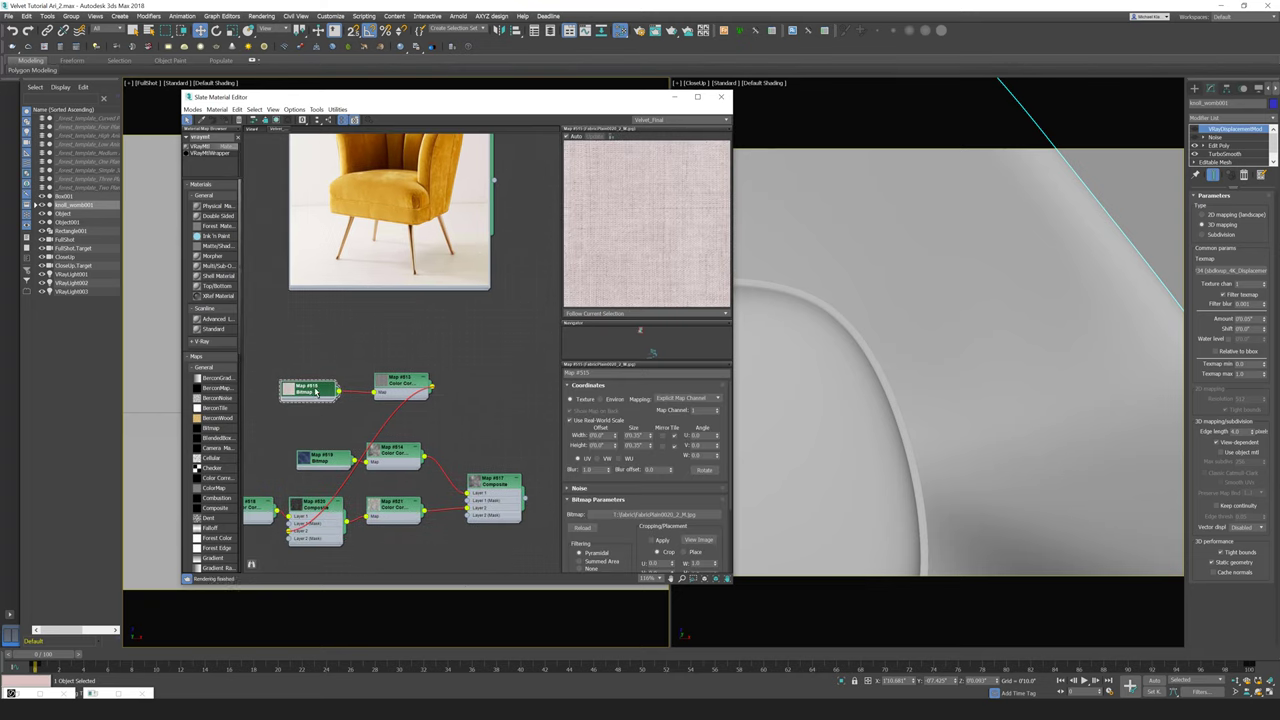
scroll(398, 183, "up", 1)
scroll(400, 320, "up", 3)
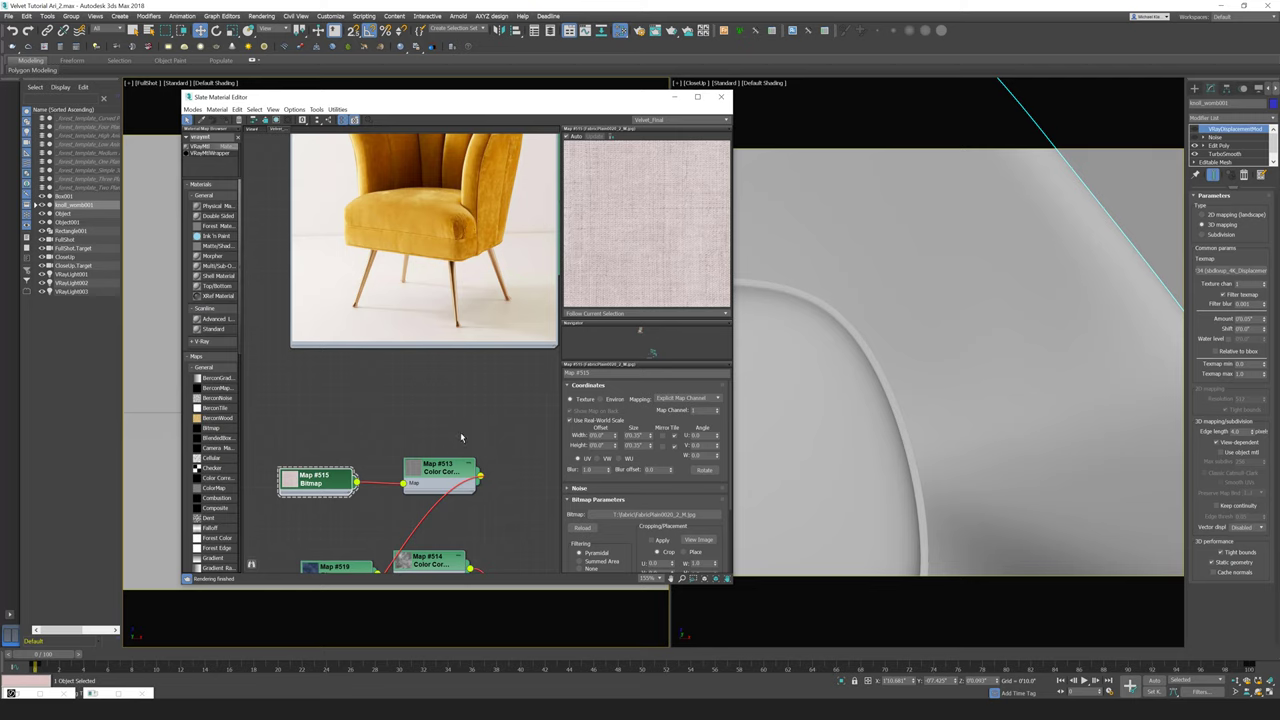
middle_click_drag(369, 400, 332, 330)
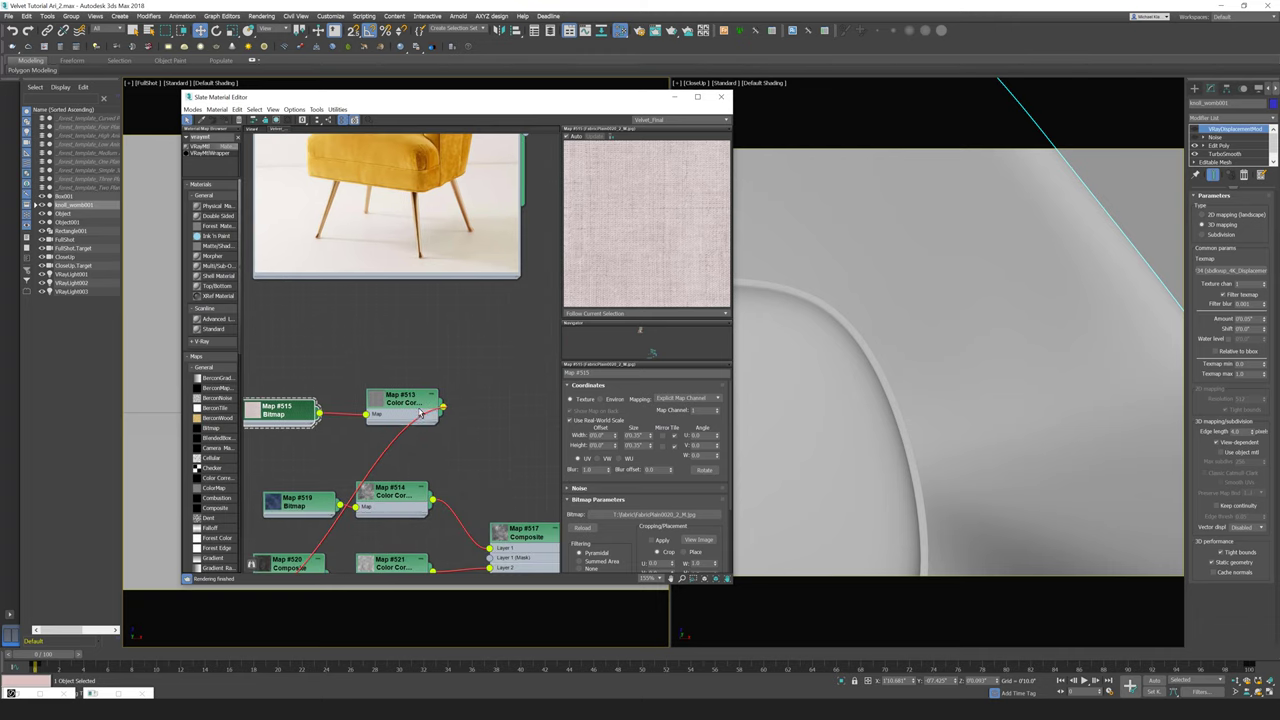
left_click(413, 403)
left_click(413, 403)
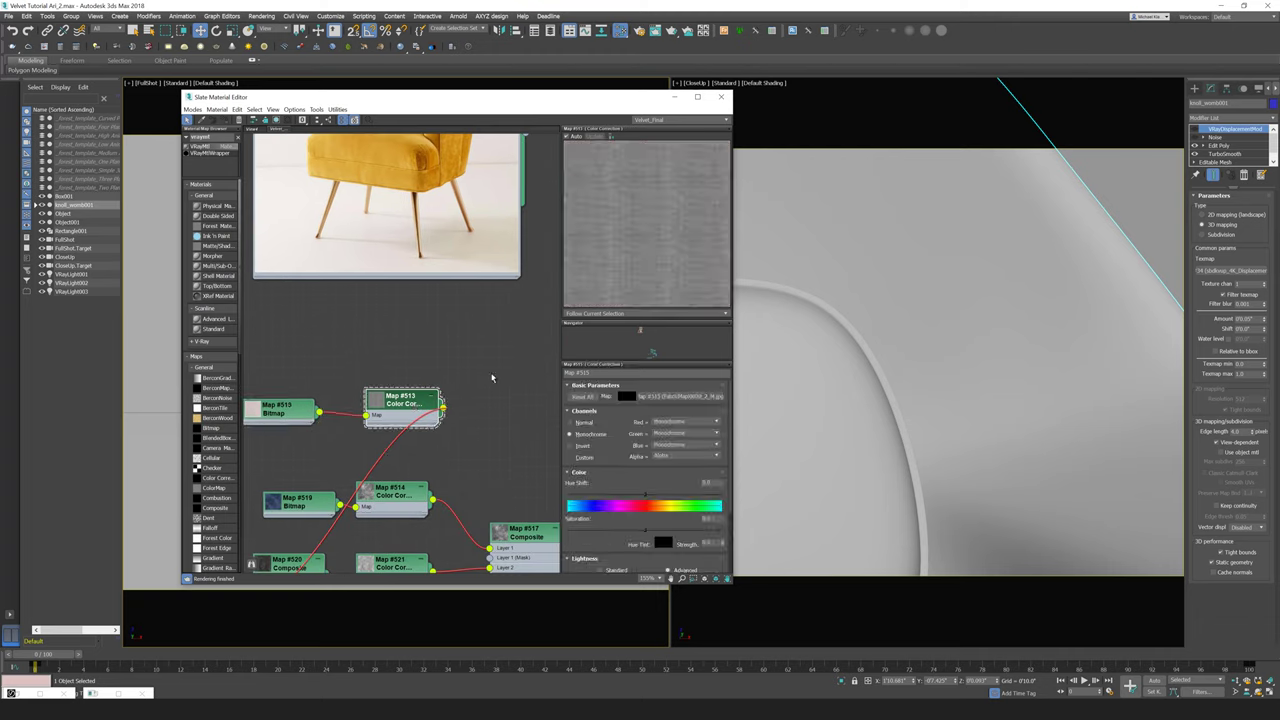
middle_click_drag(409, 447, 443, 336)
scroll(443, 336, "down", 3)
middle_click_drag(418, 416, 448, 395)
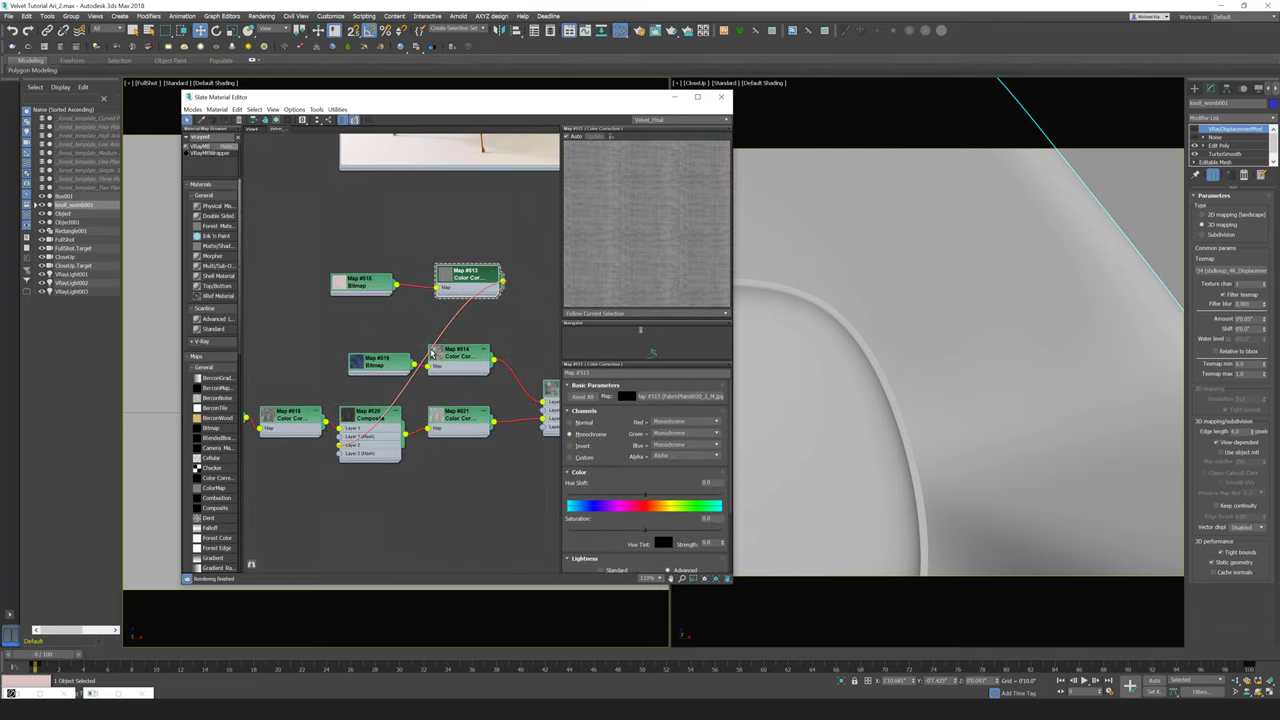
scroll(448, 394, "down", 1)
scroll(502, 454, "down", 3)
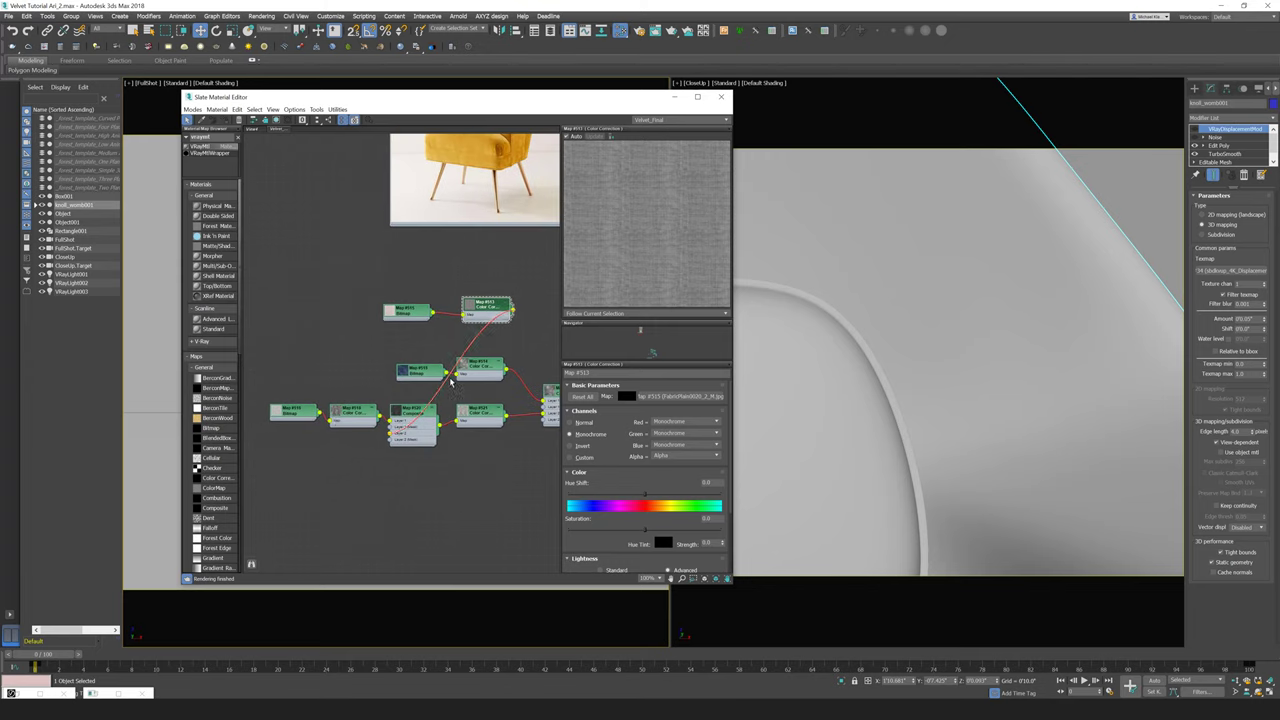
middle_click_drag(363, 397, 310, 398)
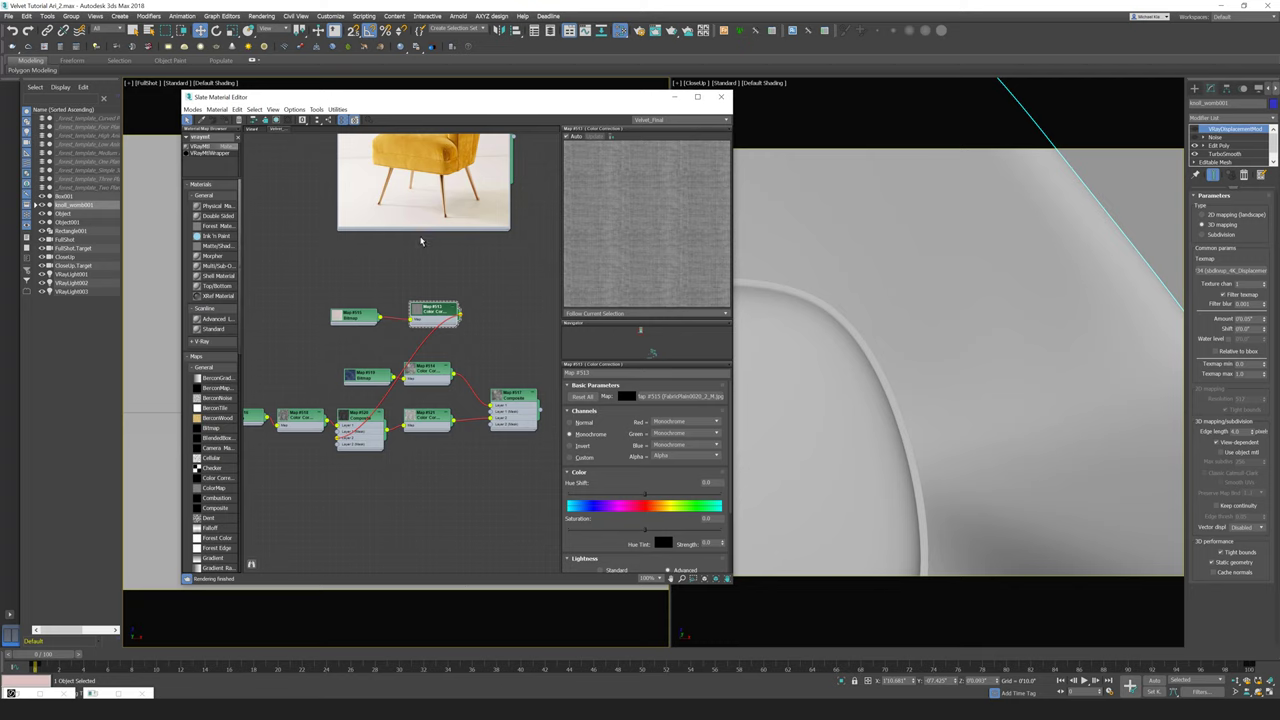
Step: Add a VRayMtl node in the empty area beside the reference chair image and display its parameters
left_click_drag(394, 324, 480, 301)
scroll(484, 303, "down", 1)
middle_click_drag(486, 303, 329, 406)
left_click_drag(457, 98, 380, 121)
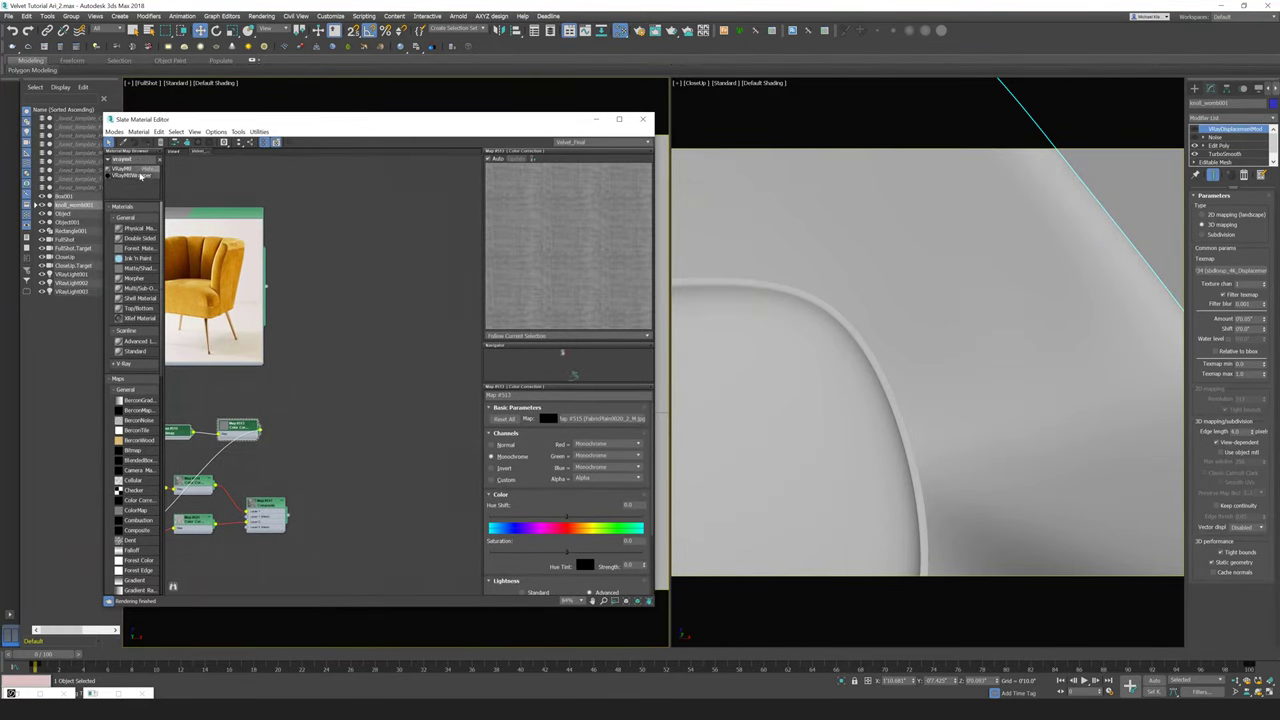
left_click_drag(314, 253, 391, 278)
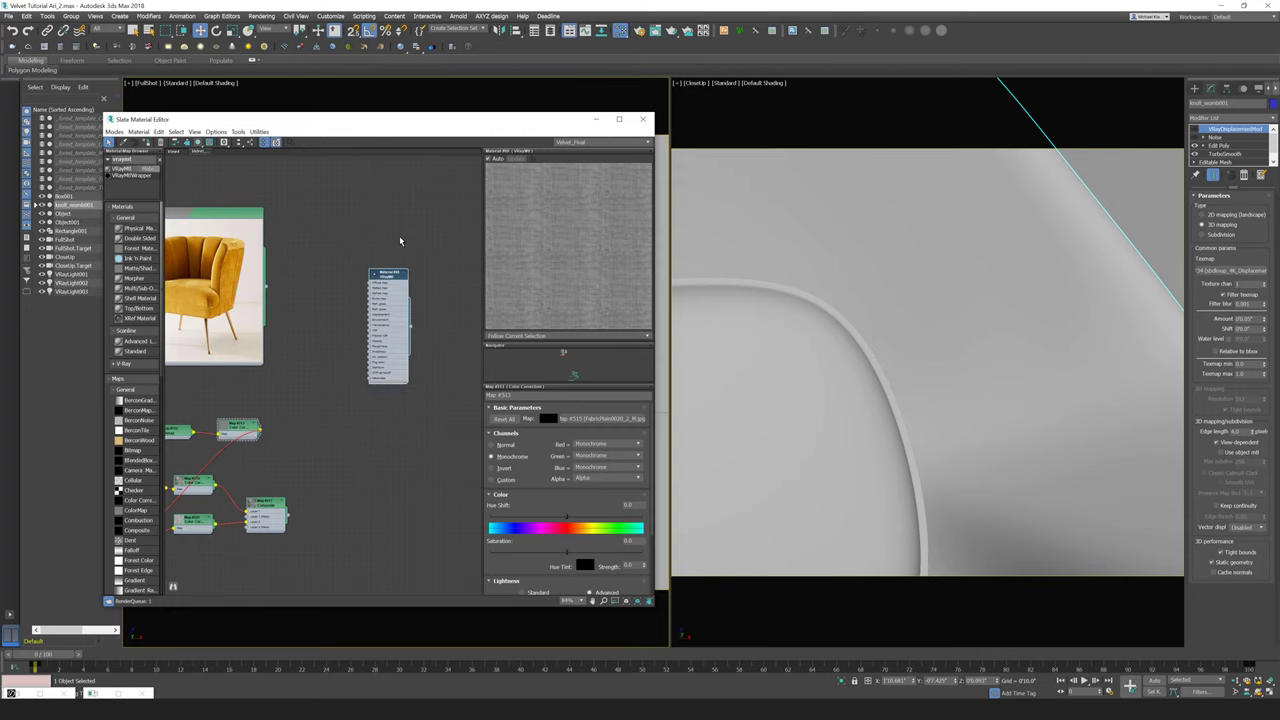
double_click(391, 279)
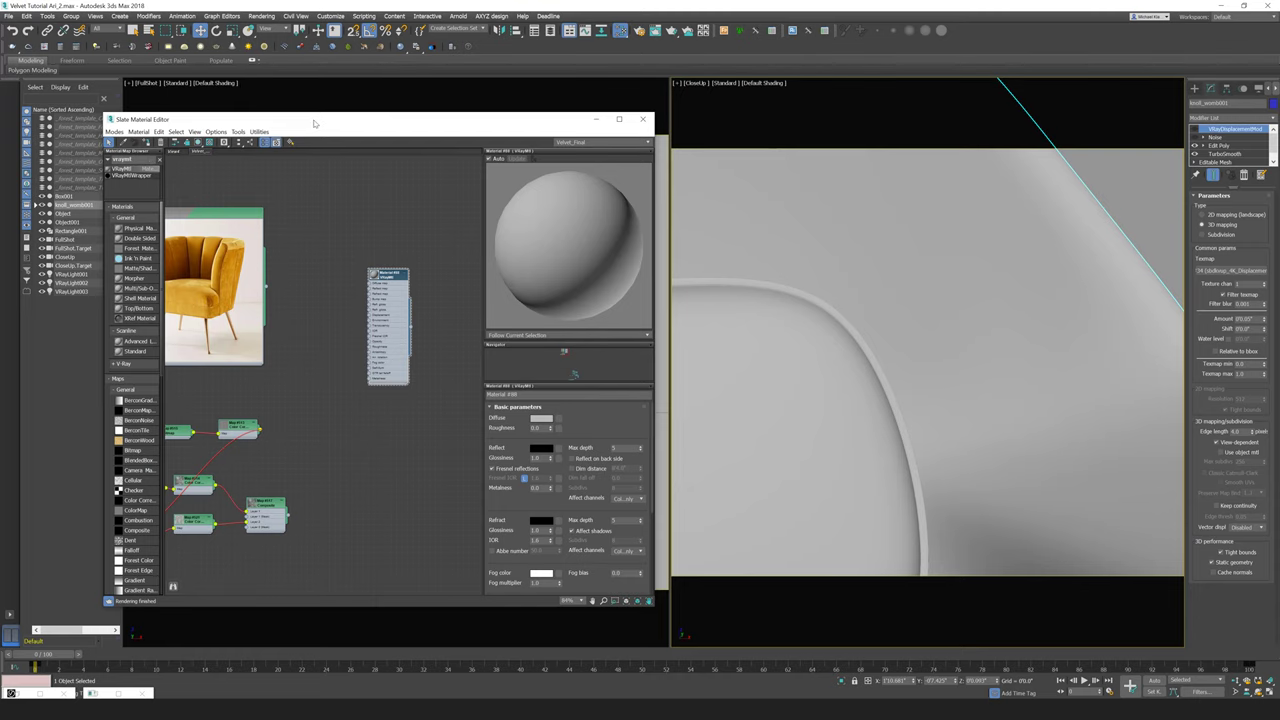
Step: Move the material editor aside, open the V-Ray frame buffer and start rendering the FullShot camera view
left_click_drag(316, 125, 262, 127)
left_click(46, 47)
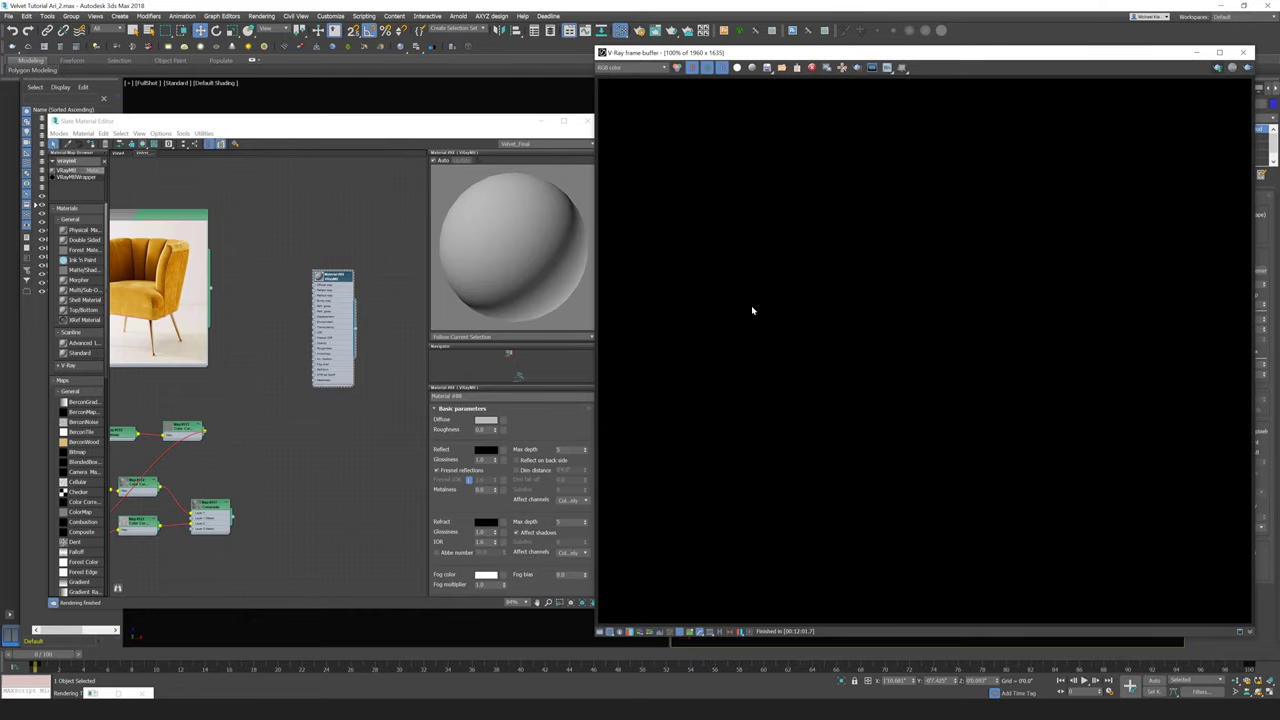
key("shift+q")
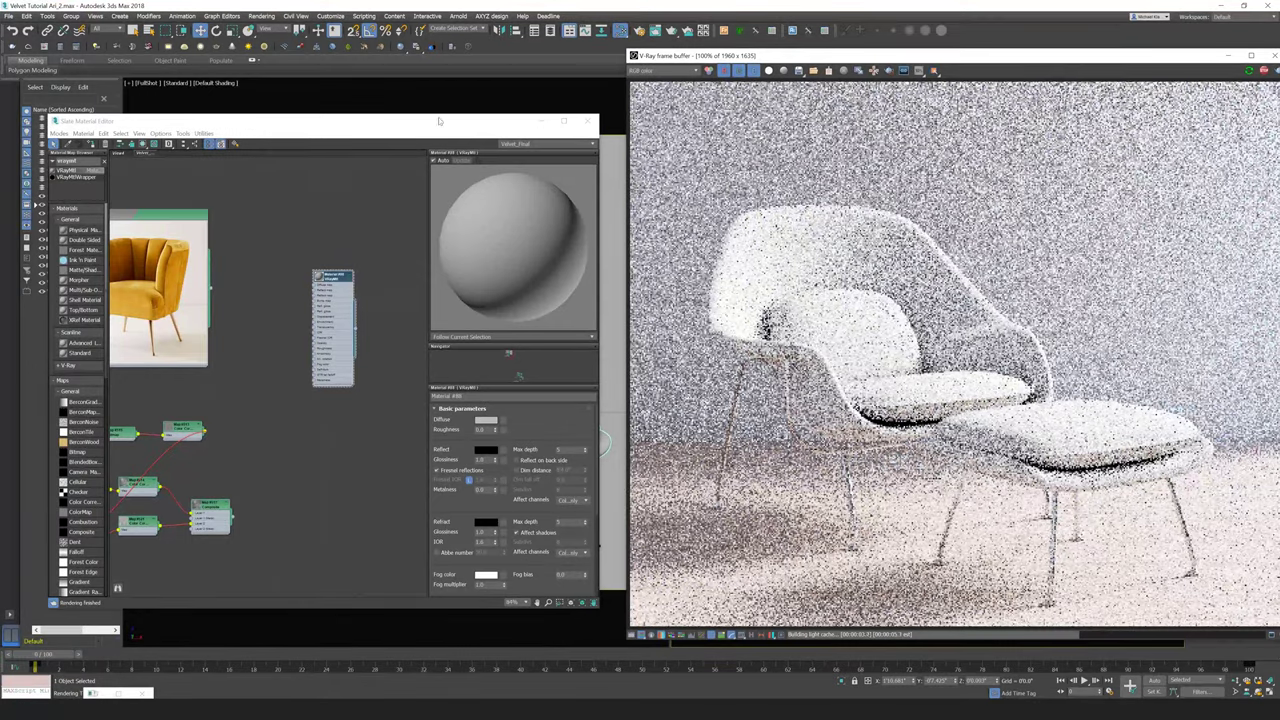
Step: Add a VRayColor map beside the VRayMtl node and connect it to the material's diffuse map input
scroll(254, 326, "up", 2)
middle_click_drag(254, 326, 332, 334)
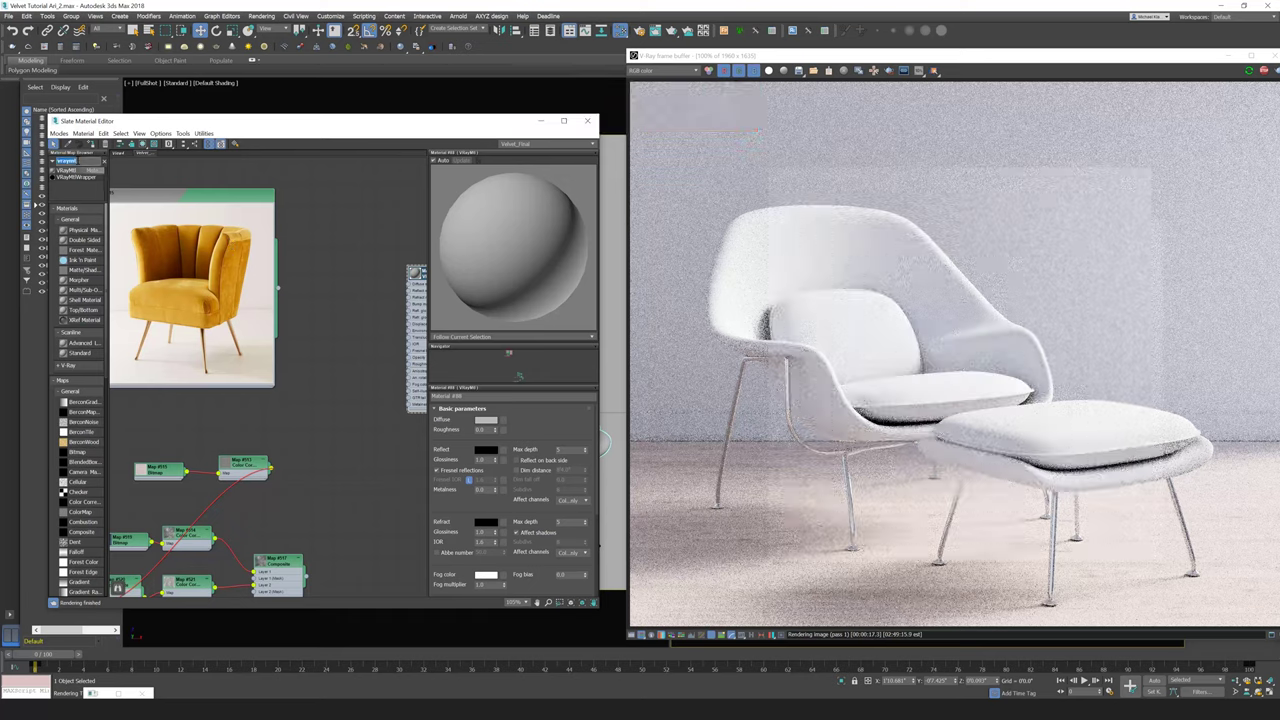
type("vray")
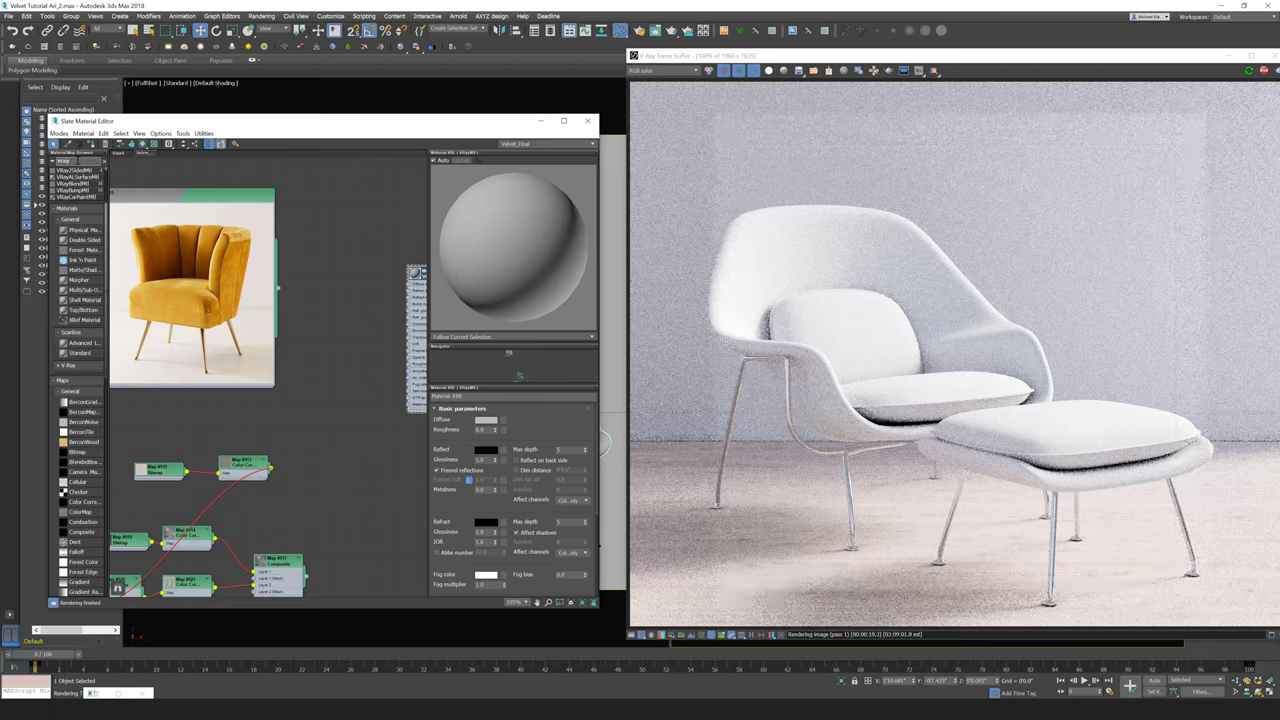
type("co")
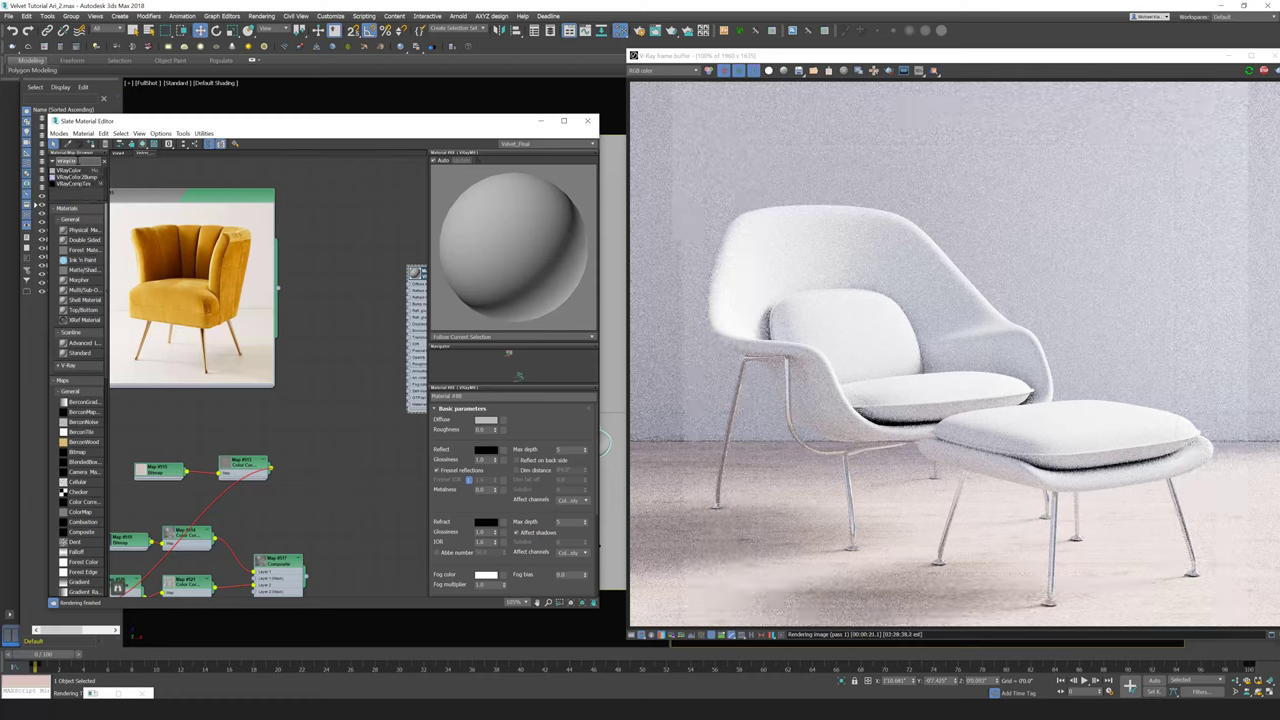
left_click_drag(88, 178, 338, 298)
scroll(300, 298, "up", 2)
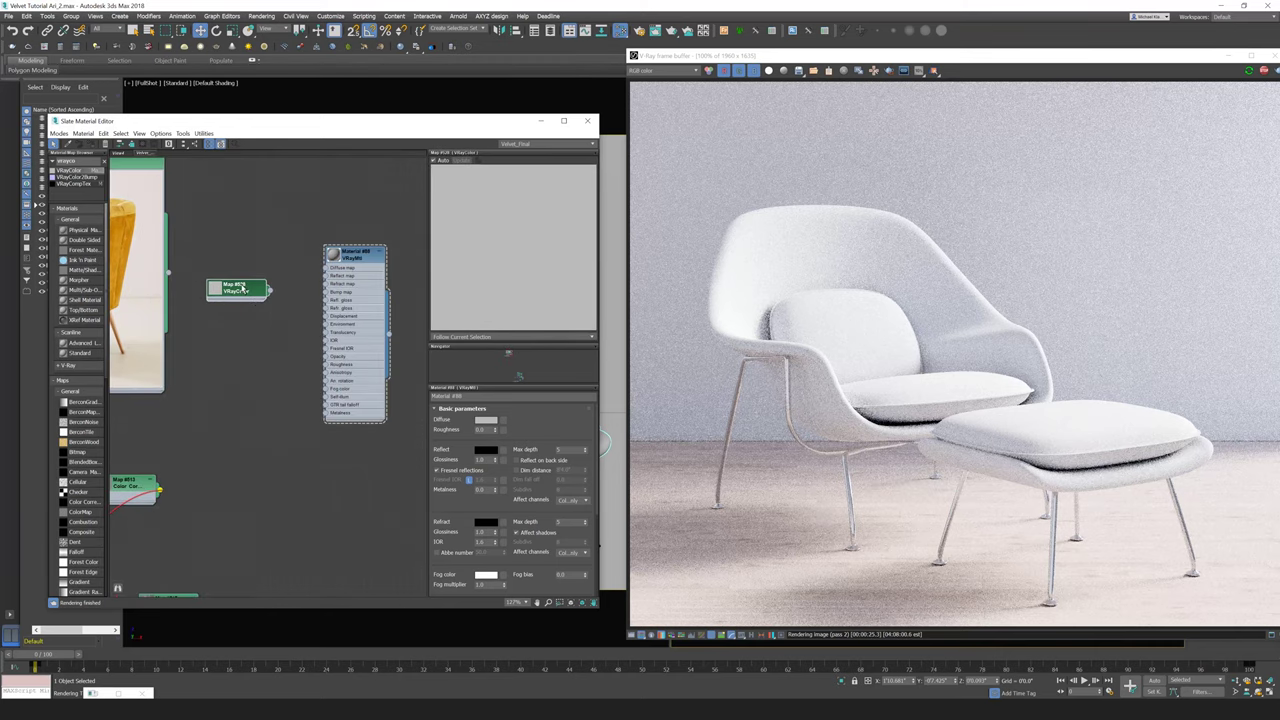
left_click_drag(324, 269, 326, 268)
Step: Set the VRayColor map's color by sampling the mustard yellow from the seat in the reference chair image
middle_click_drag(256, 311, 380, 330)
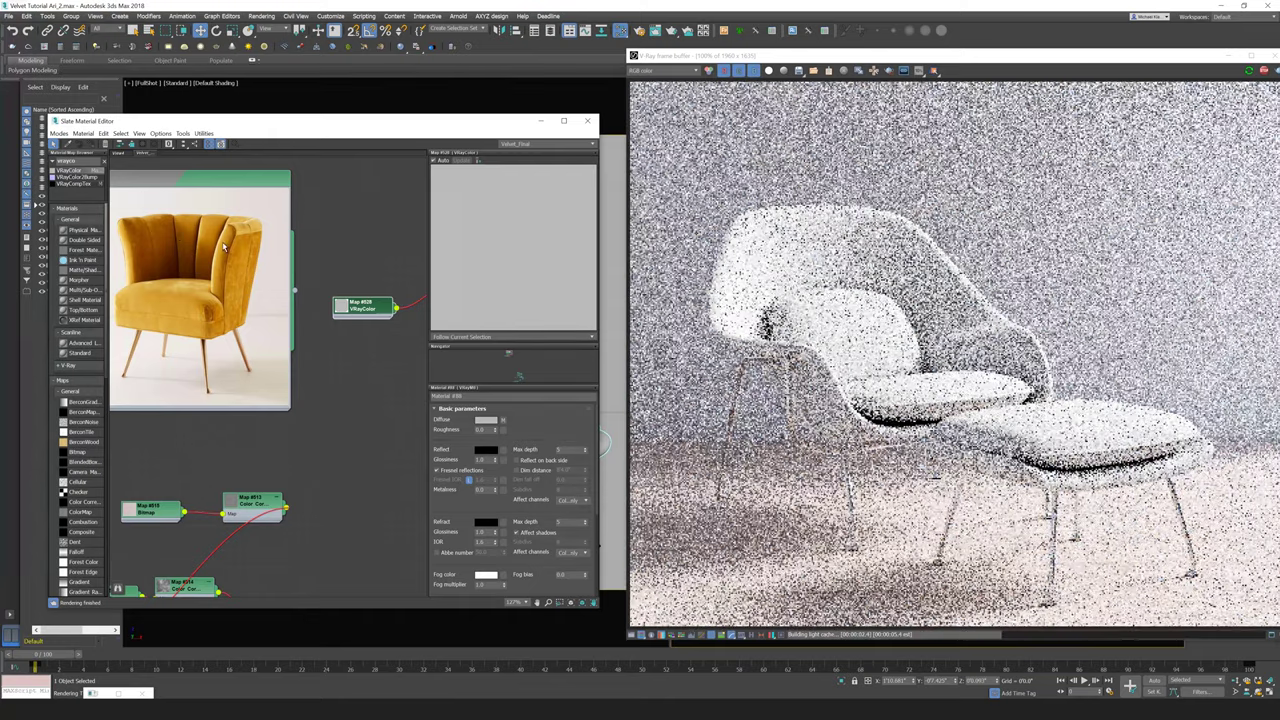
middle_click_drag(224, 247, 248, 247)
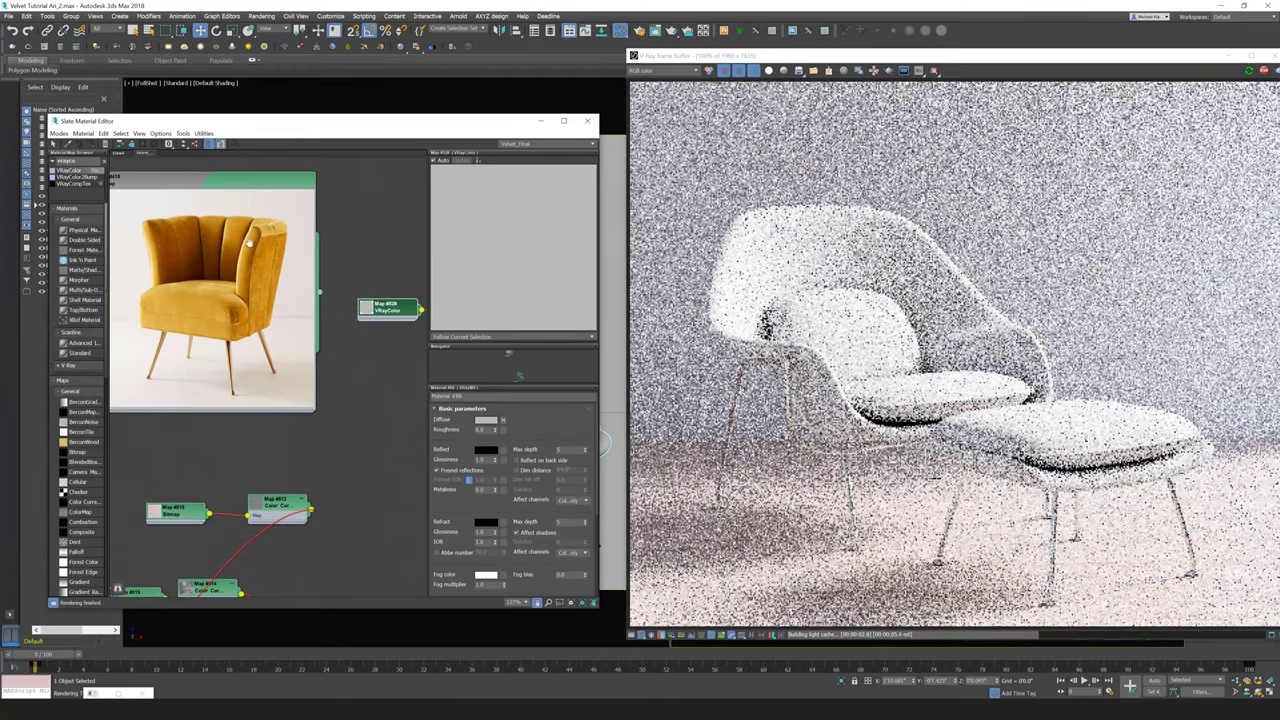
left_click(397, 310)
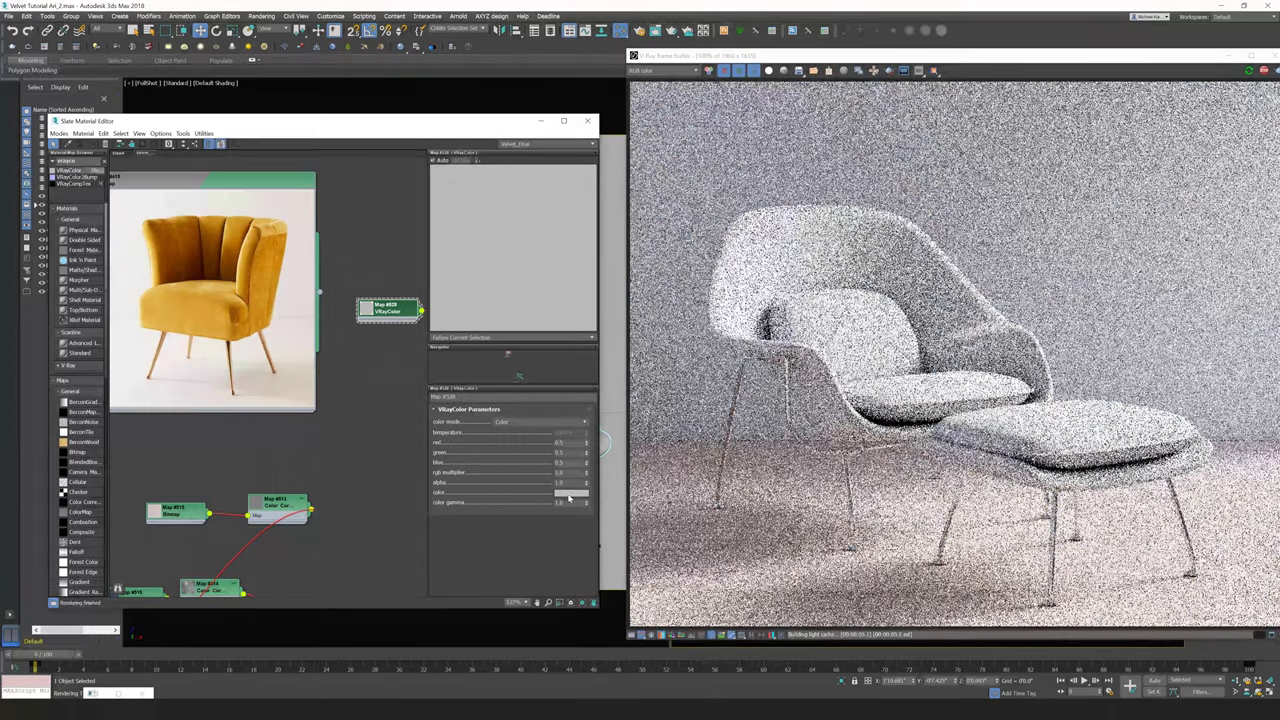
left_click(572, 493)
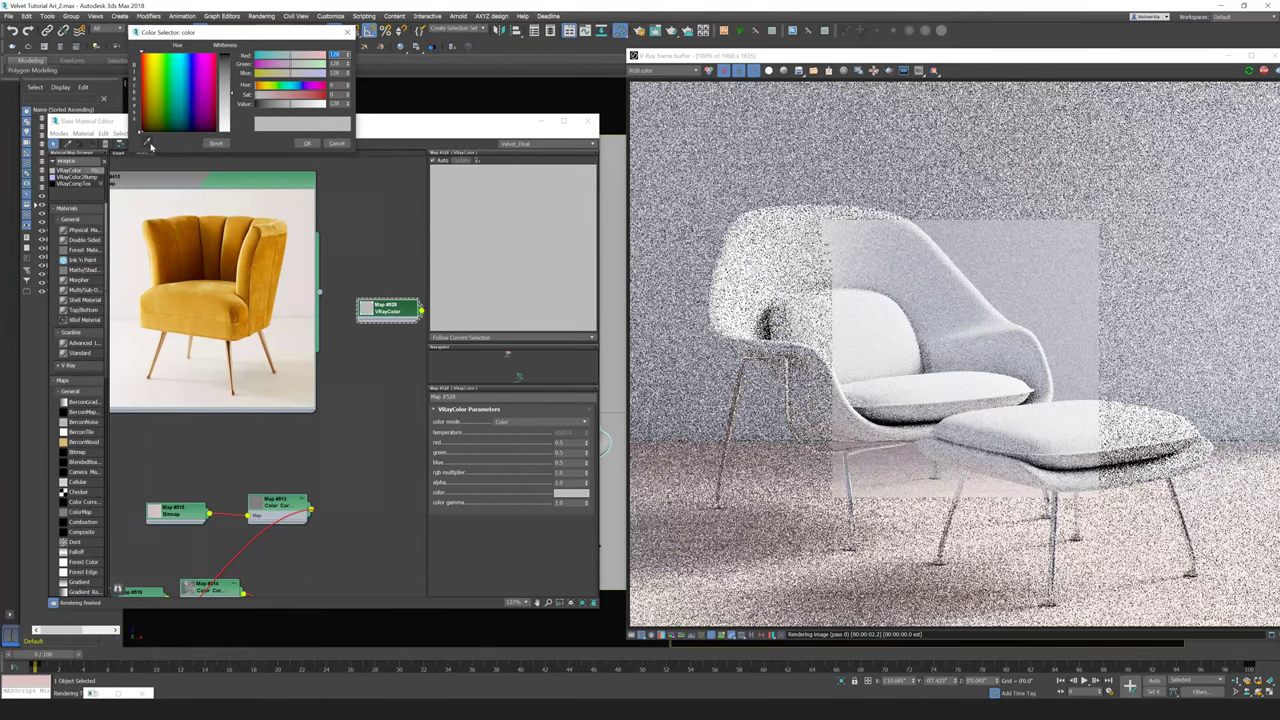
left_click(148, 144)
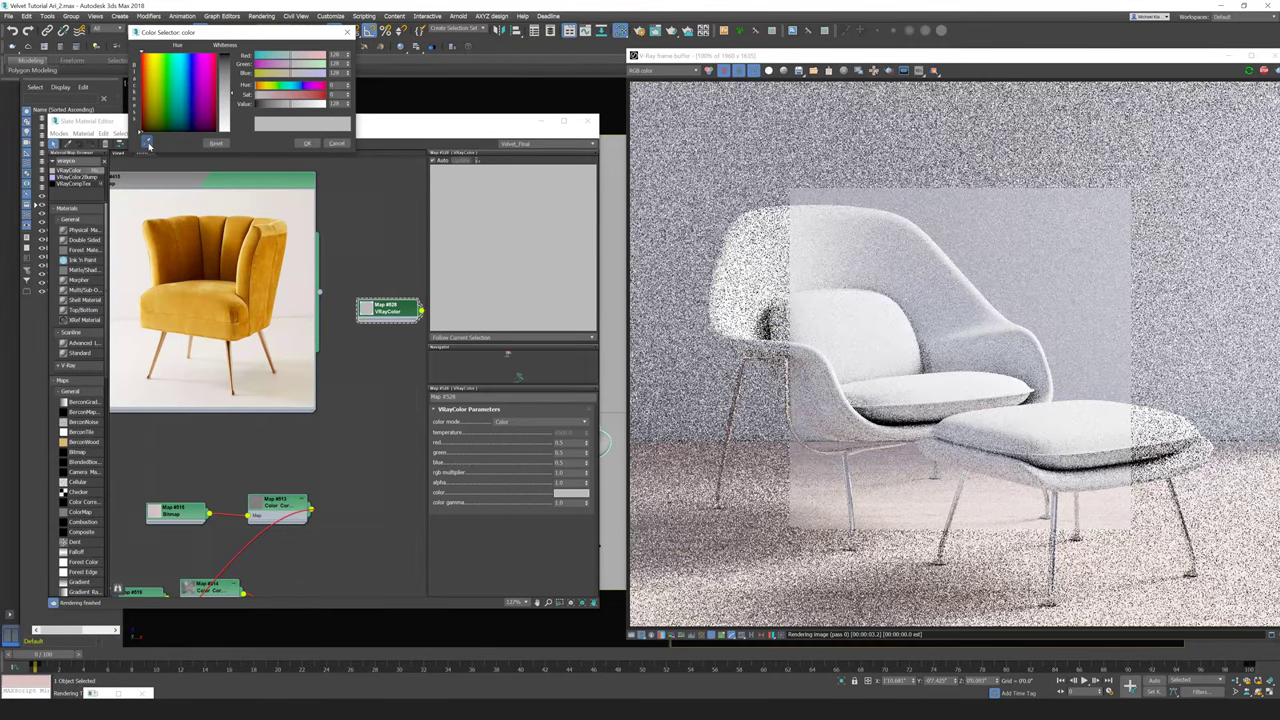
left_click(216, 293)
left_click(211, 298)
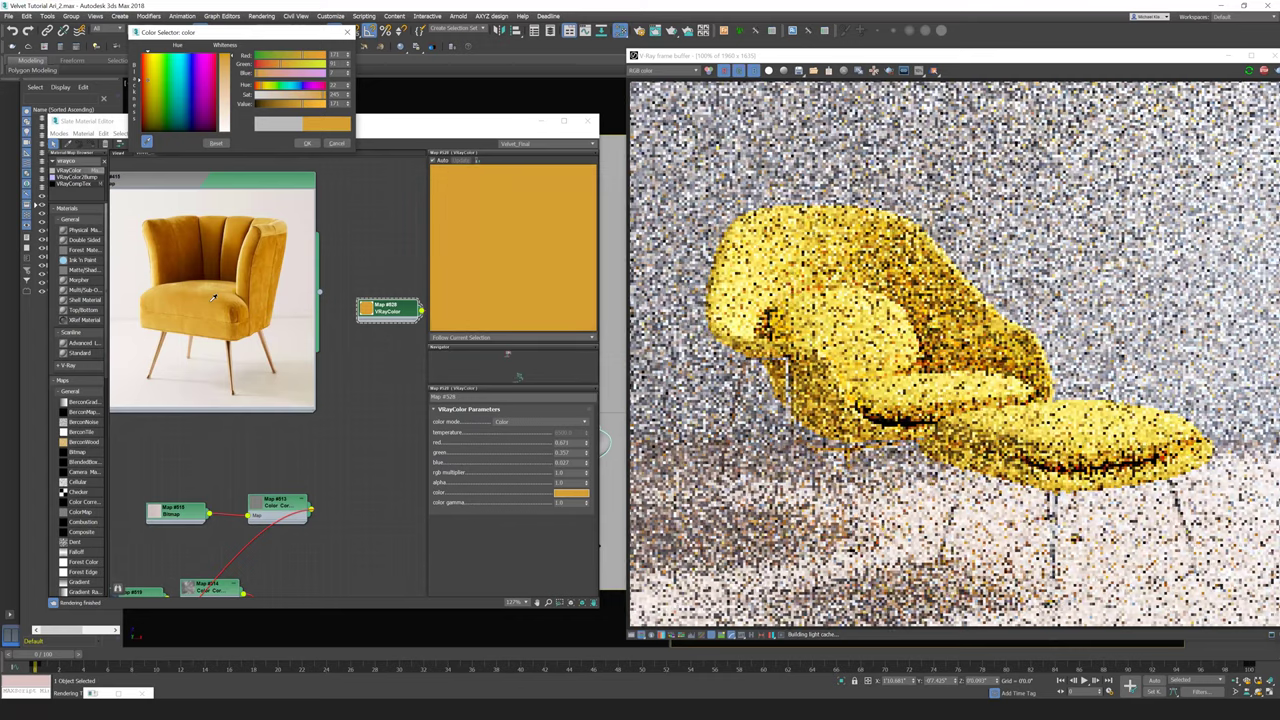
left_click(212, 294)
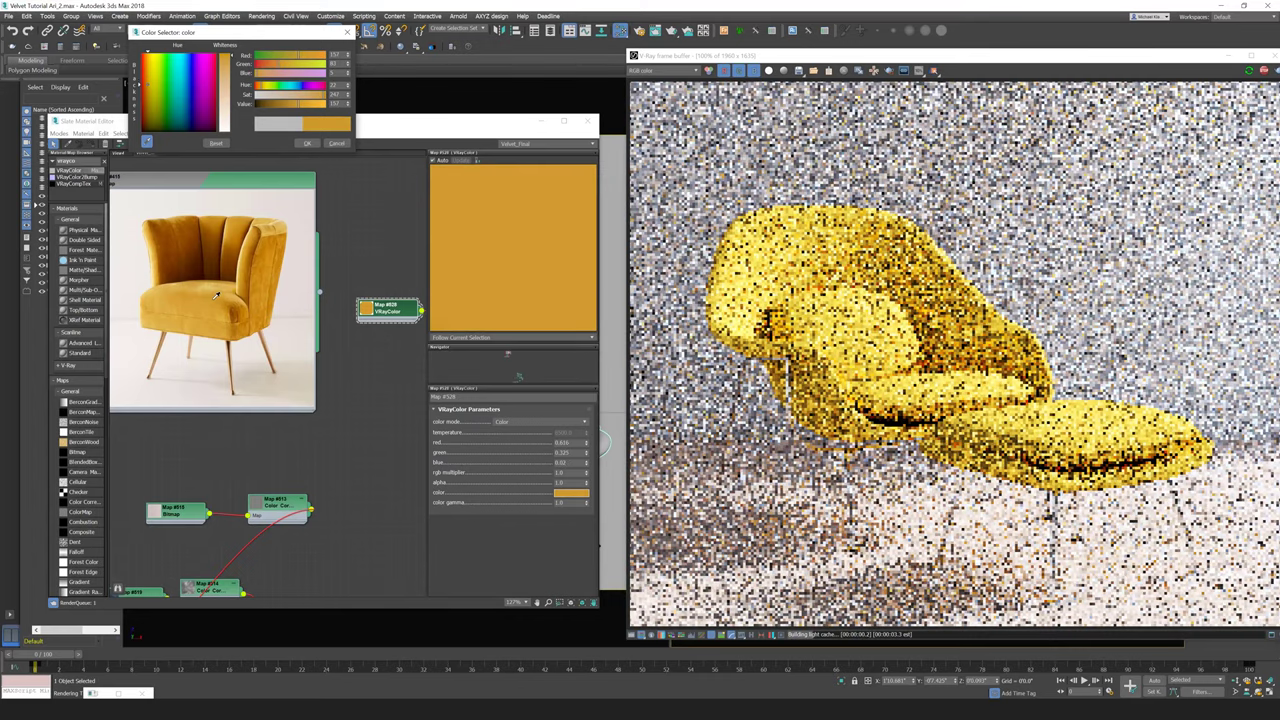
left_click(212, 295)
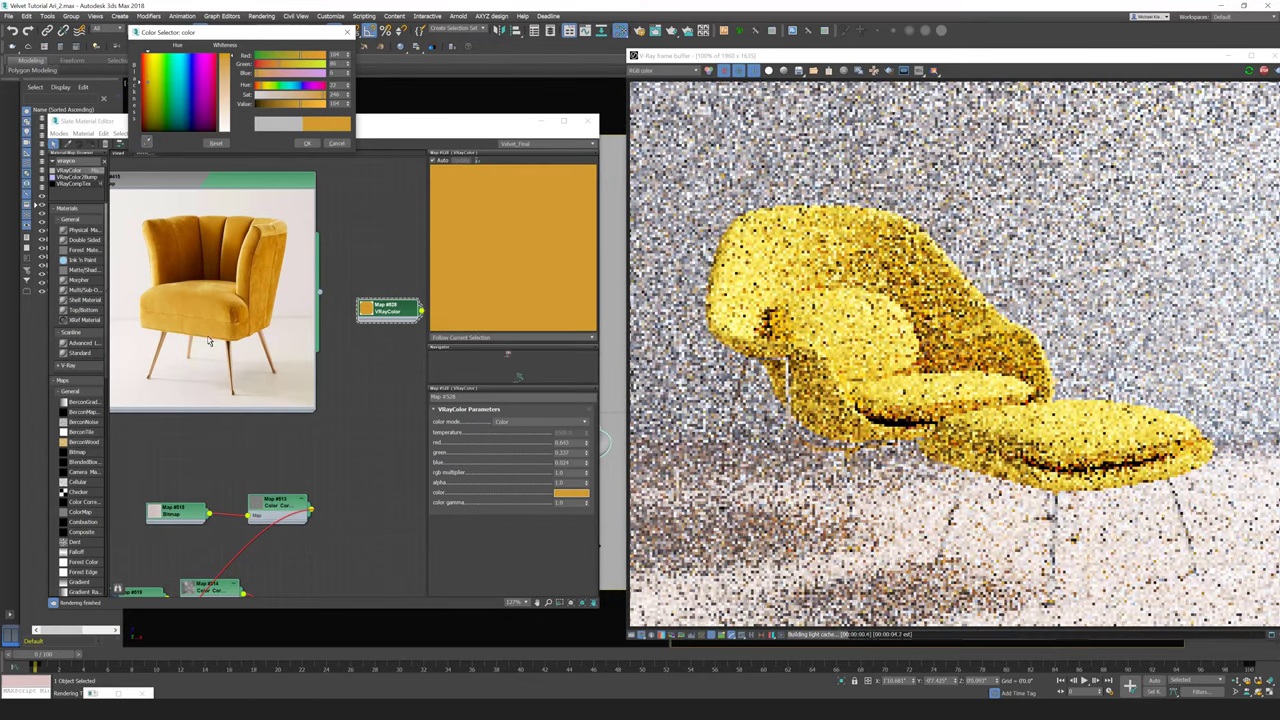
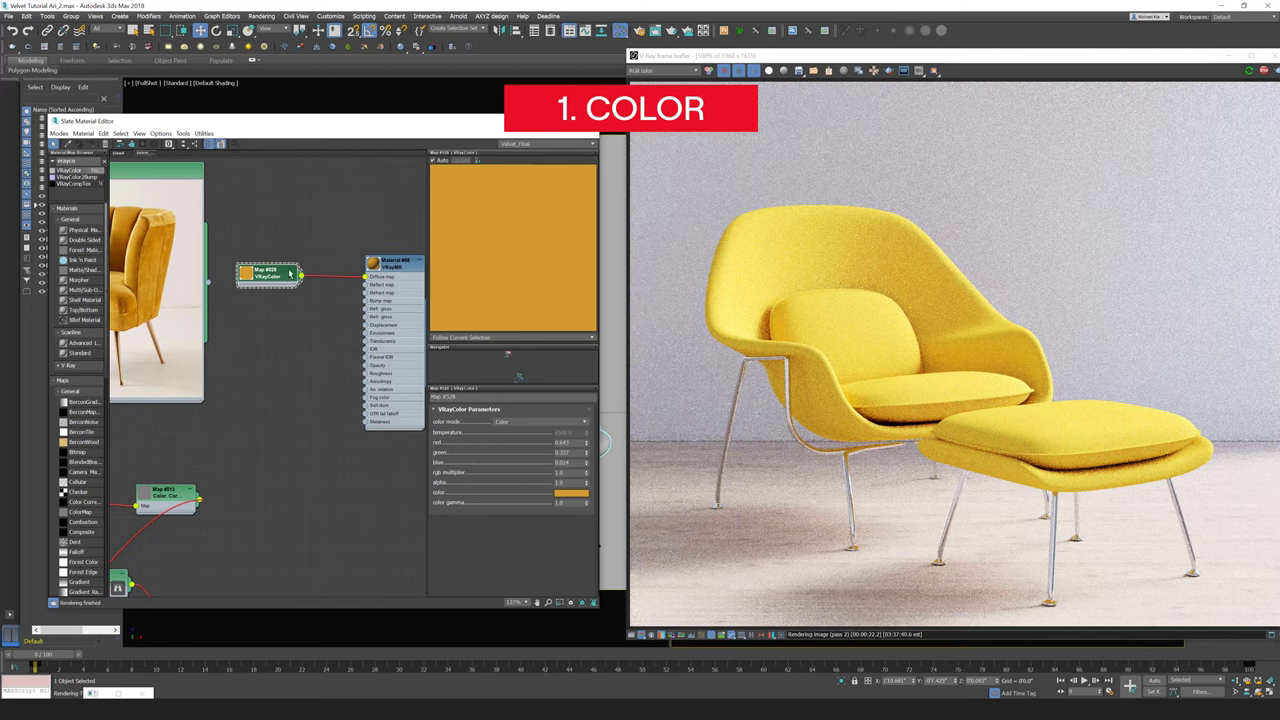
Step: Add a Composite map next to the VRayColor node and connect the VRayColor to its Layer 1
mouse_move(341, 285)
middle_mouse_down()
mouse_move(291, 280)
mouse_move(339, 290)
middle_mouse_up()
scroll(310, 293, "down", 1)
middle_click_drag(268, 324, 311, 290)
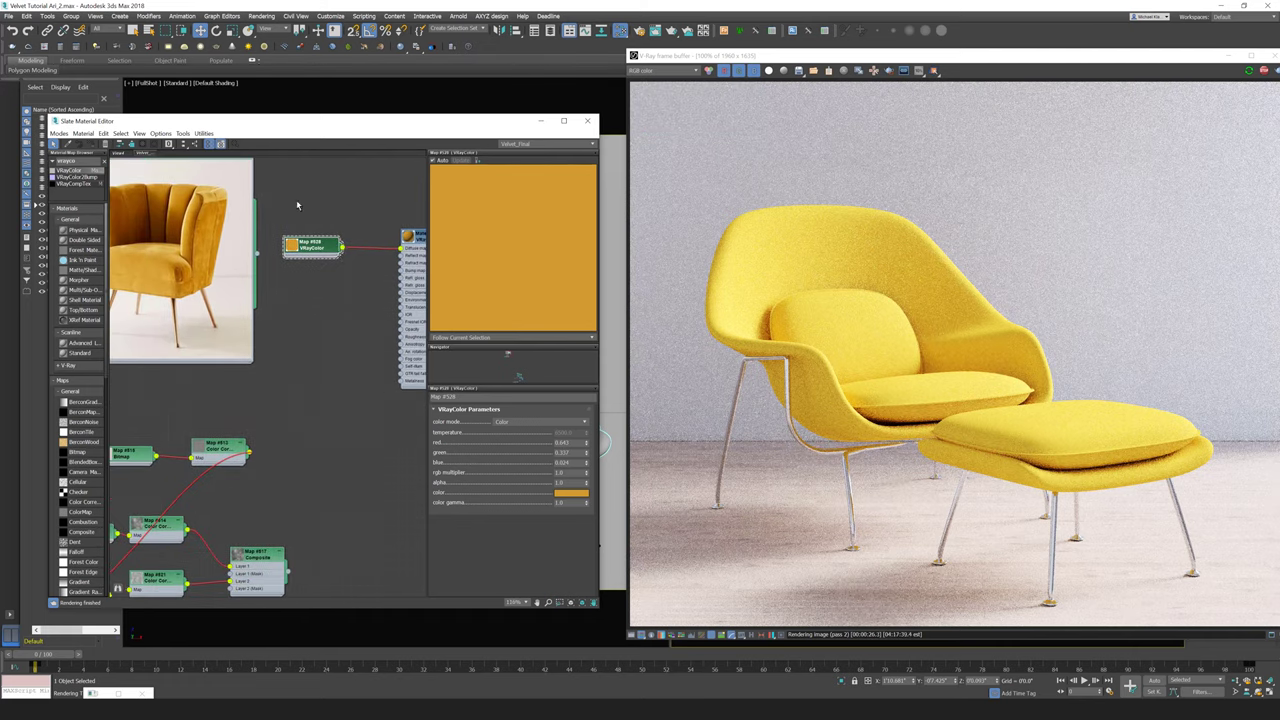
left_click_drag(312, 243, 296, 243)
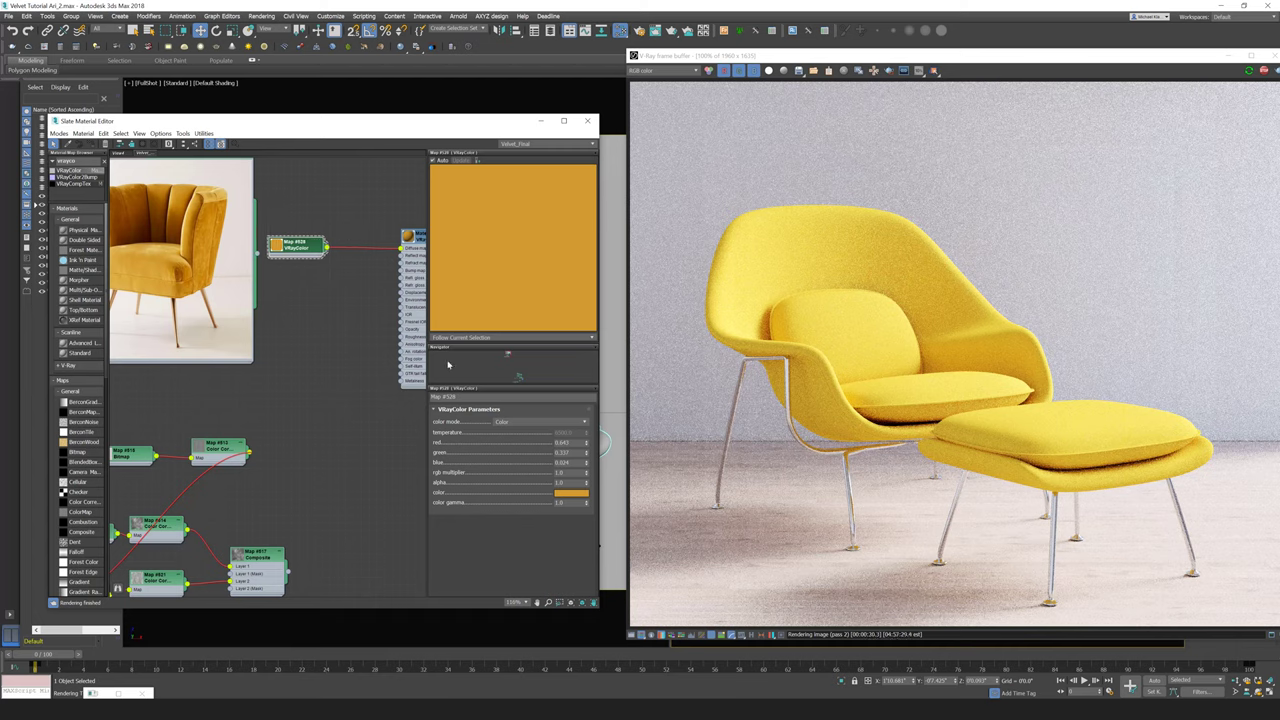
middle_click_drag(312, 338, 345, 336)
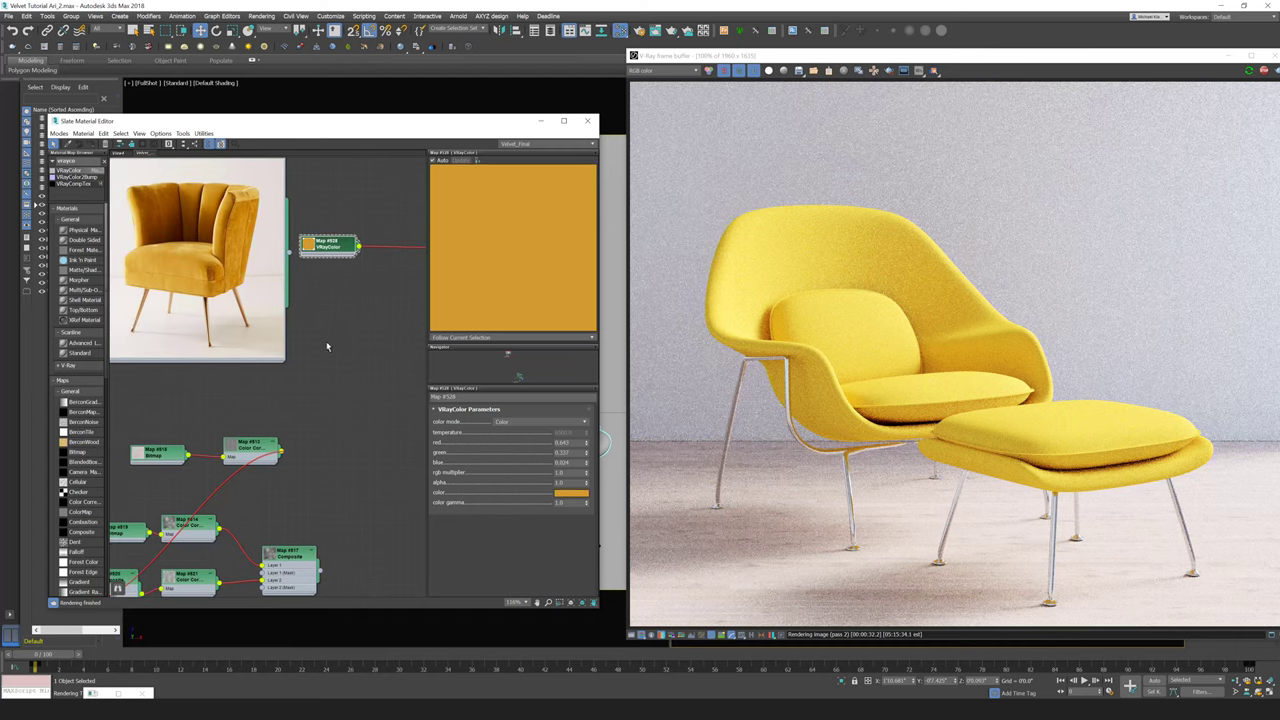
scroll(297, 365, "down", 1)
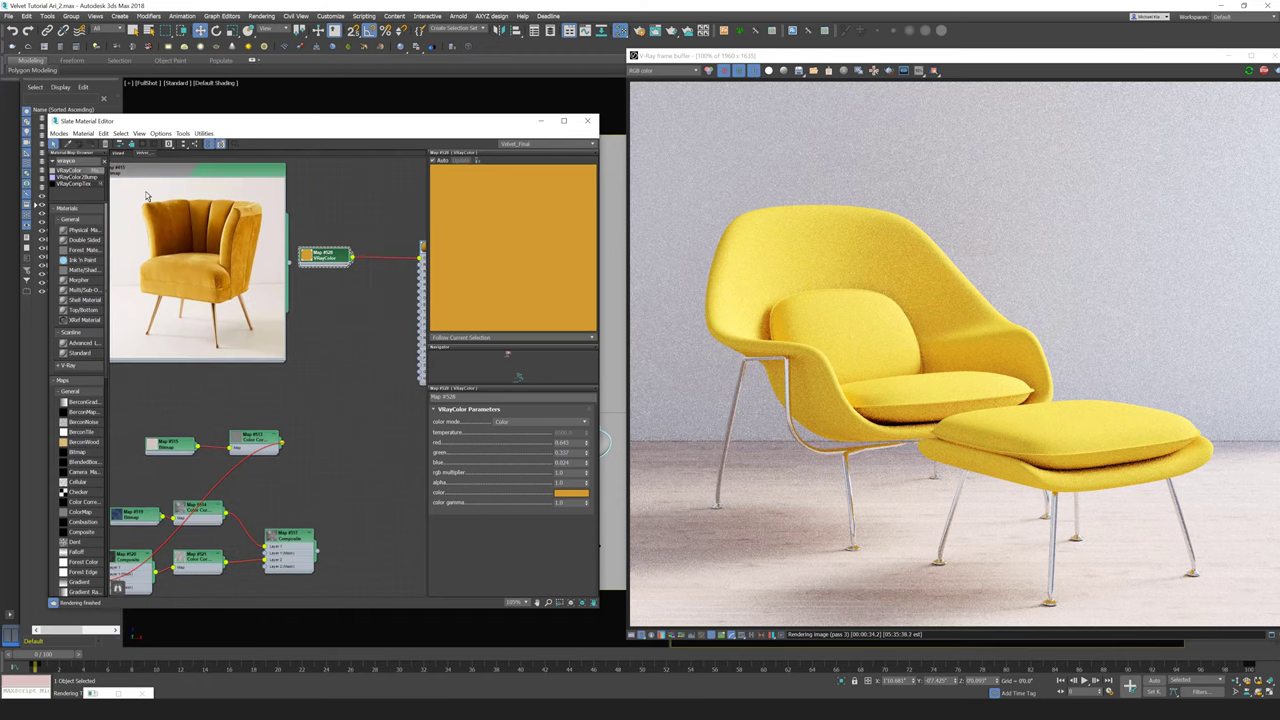
double_click(78, 162)
type("comp")
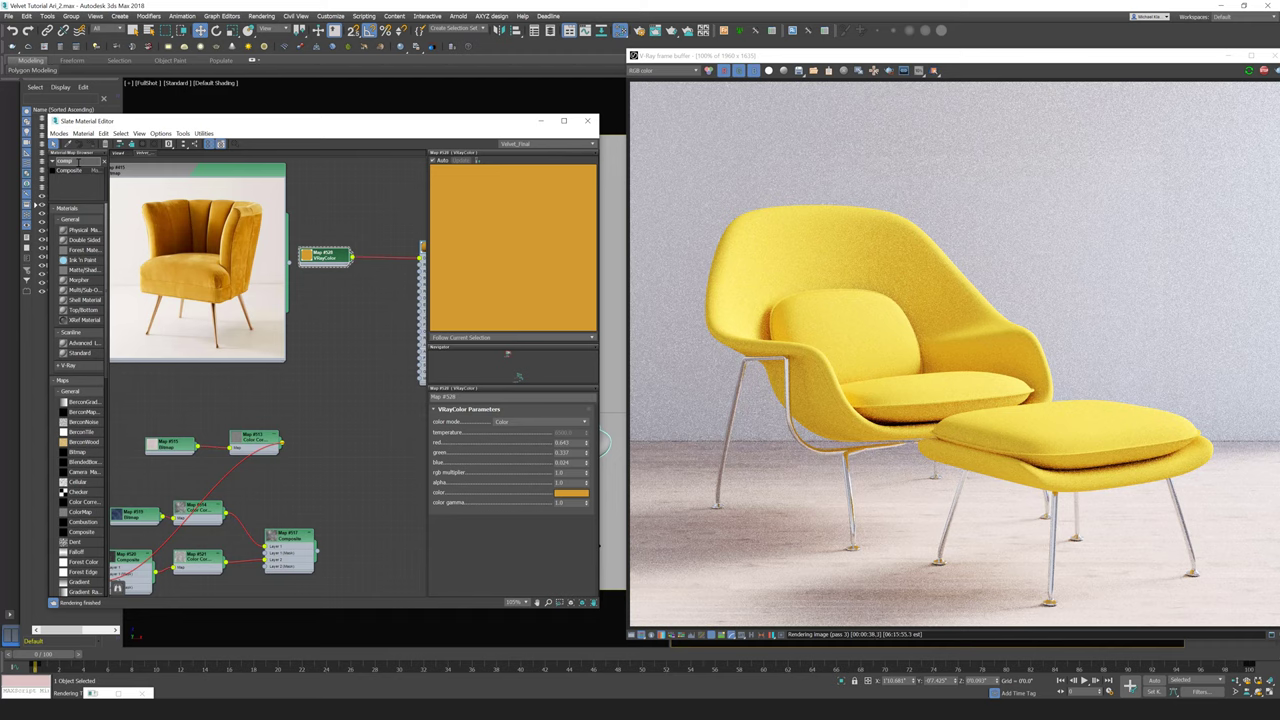
left_click_drag(68, 170, 365, 282)
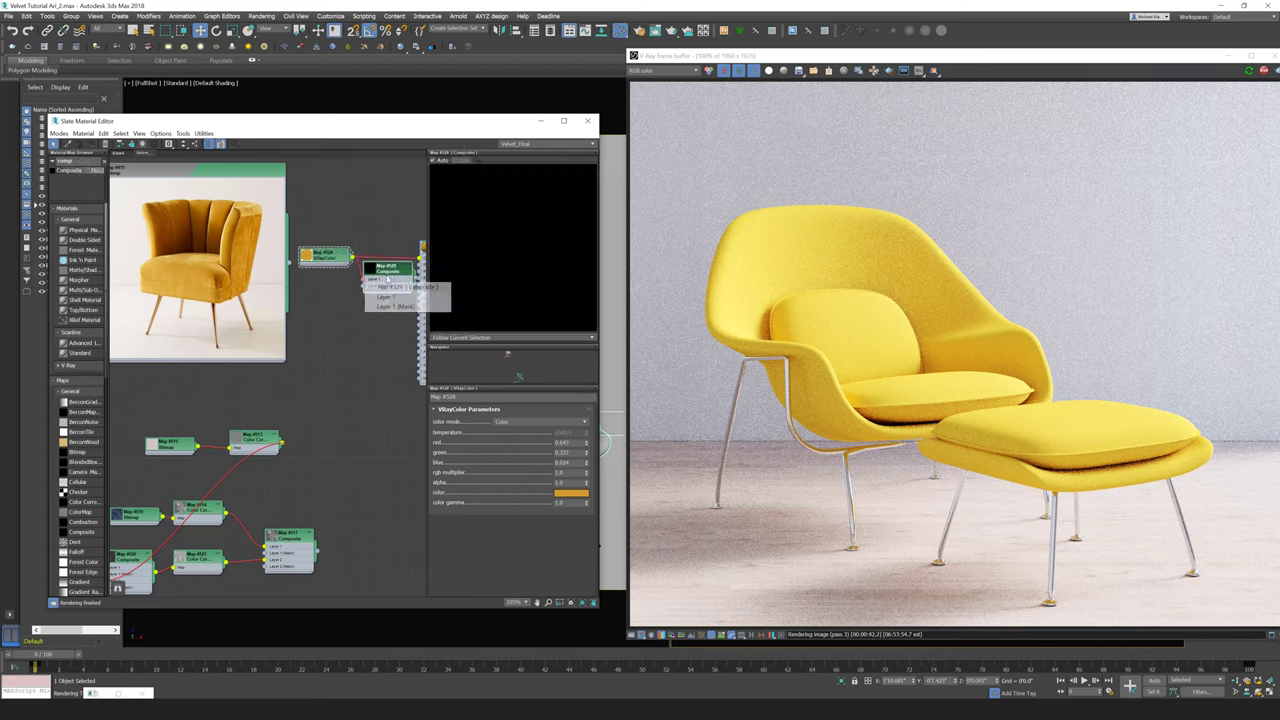
left_click(386, 297)
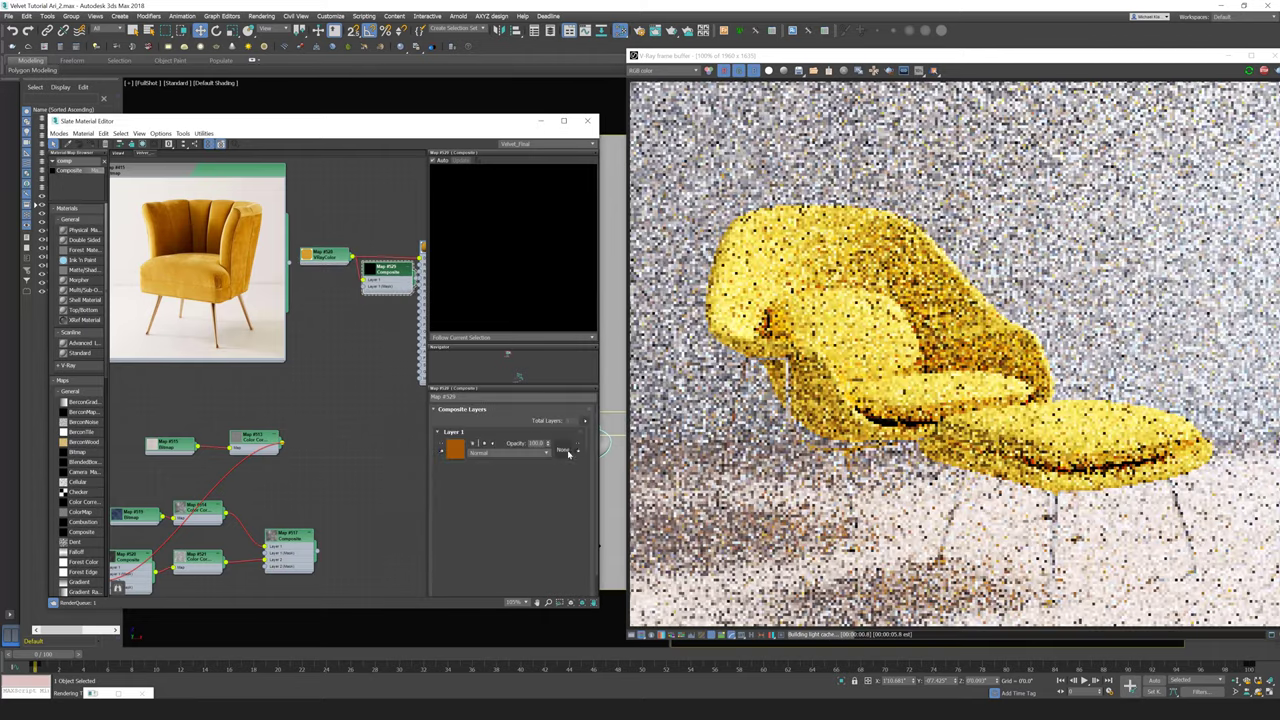
Step: Add a second Composite layer fed by the monochrome fabric Color Correction map and set its blend mode to Soft Light
left_click(585, 421)
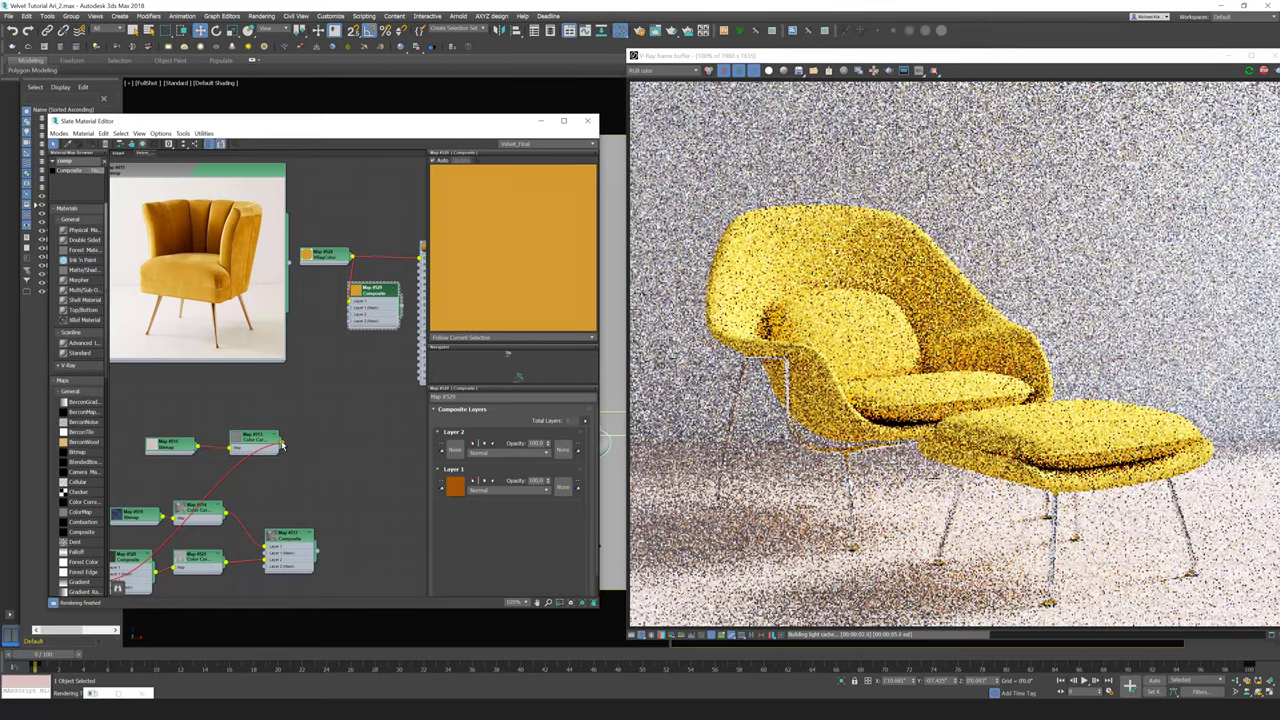
left_click_drag(282, 445, 364, 332)
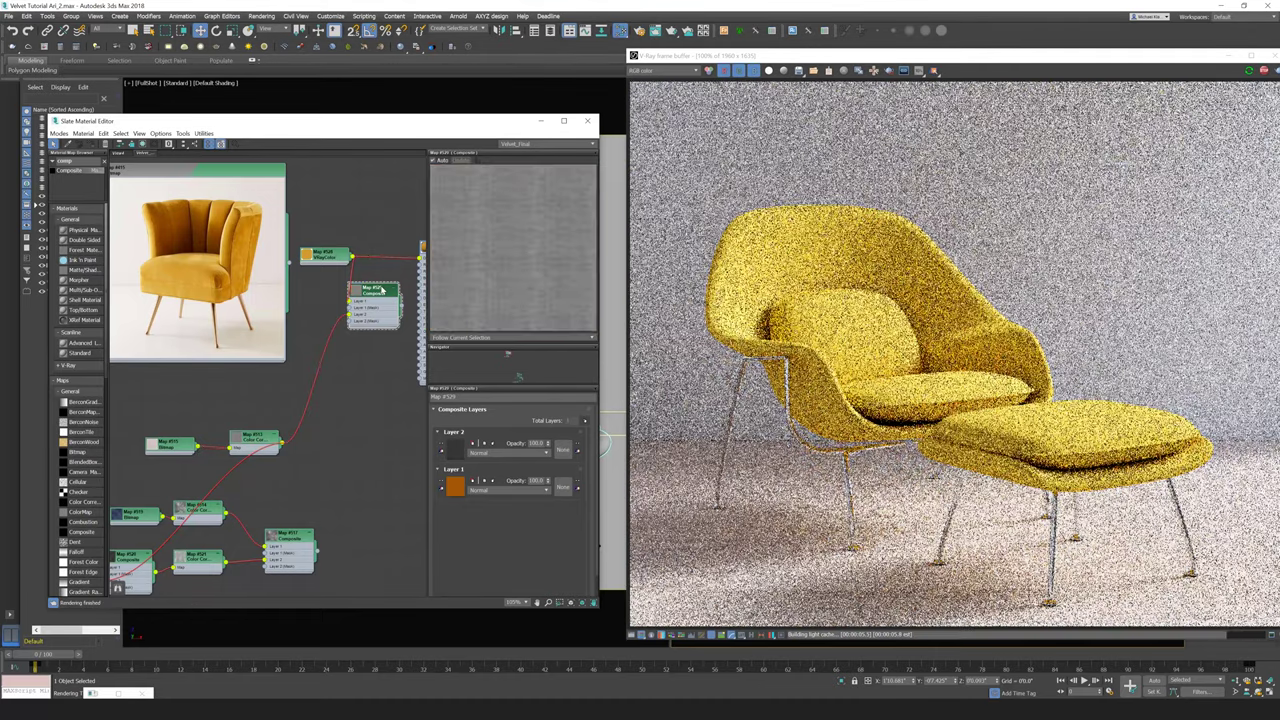
left_click(504, 453)
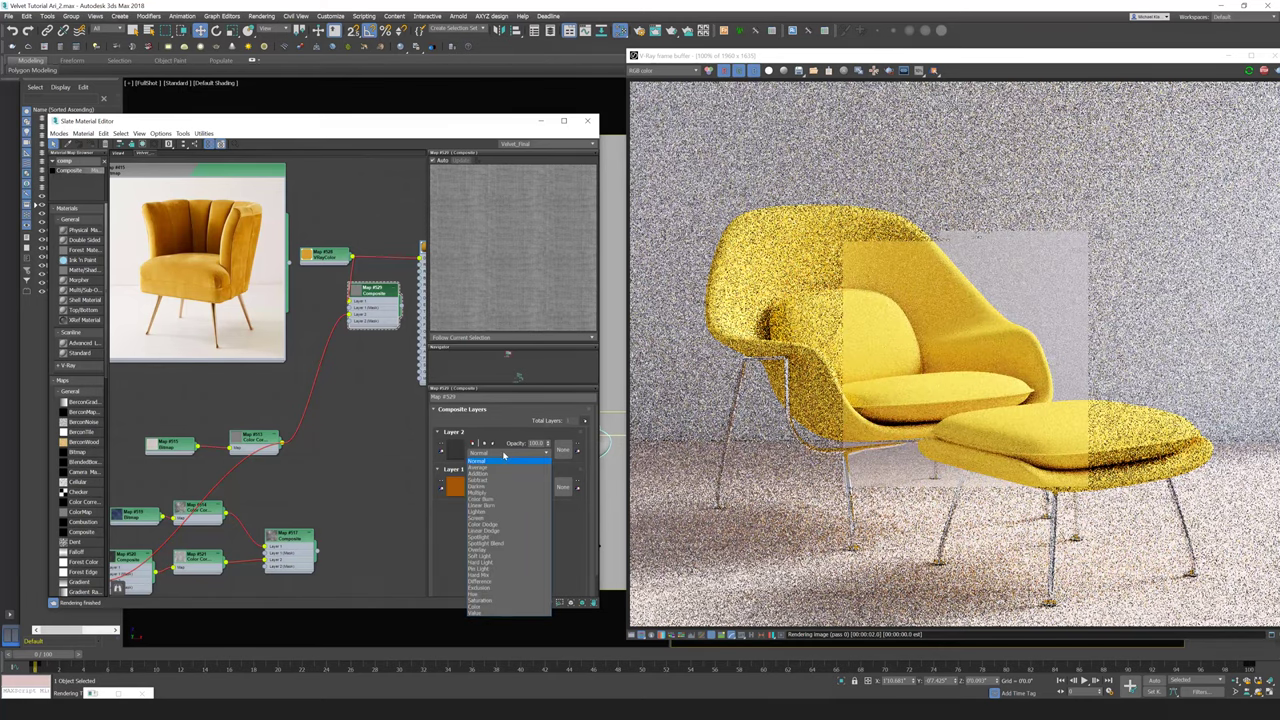
left_click(492, 557)
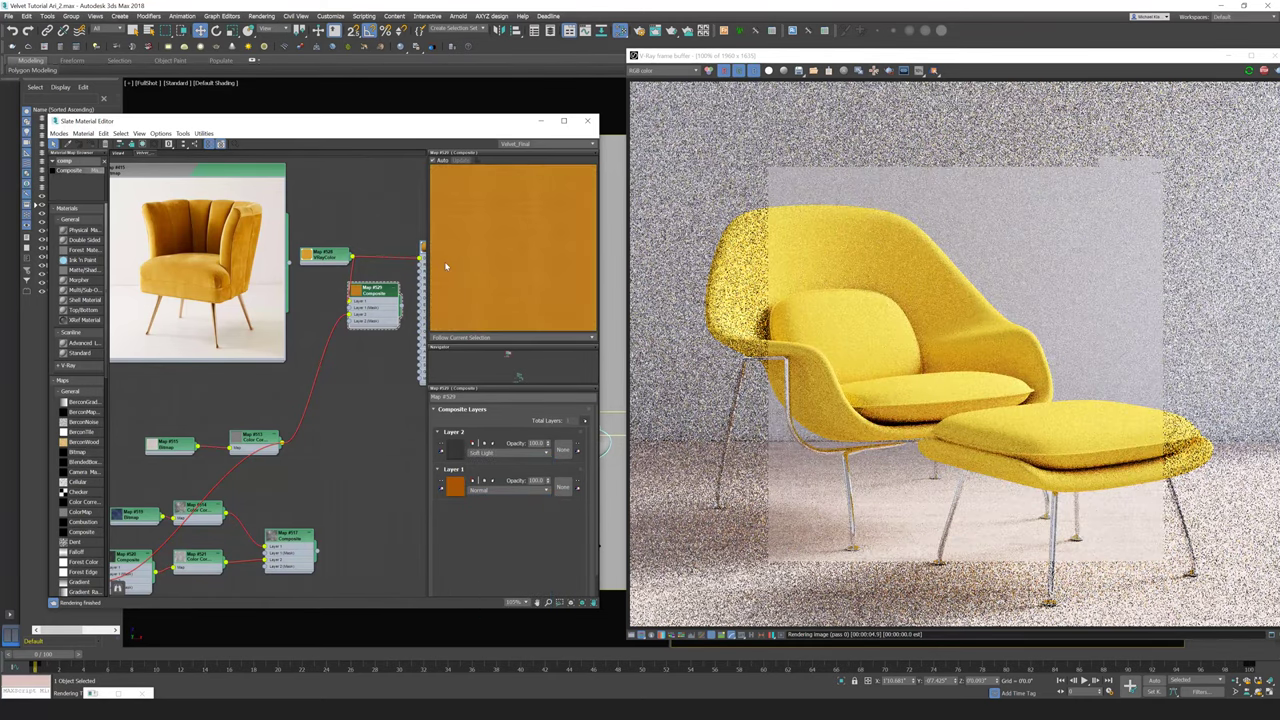
left_click(256, 439)
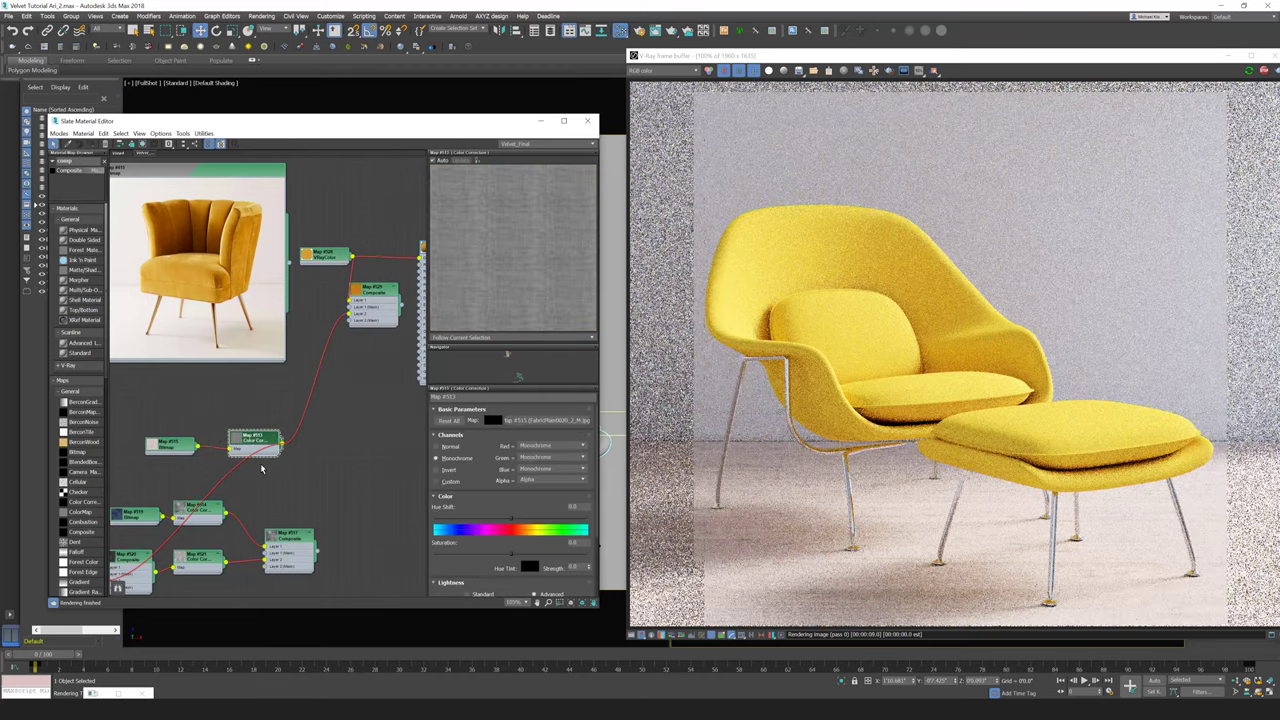
left_click(396, 291)
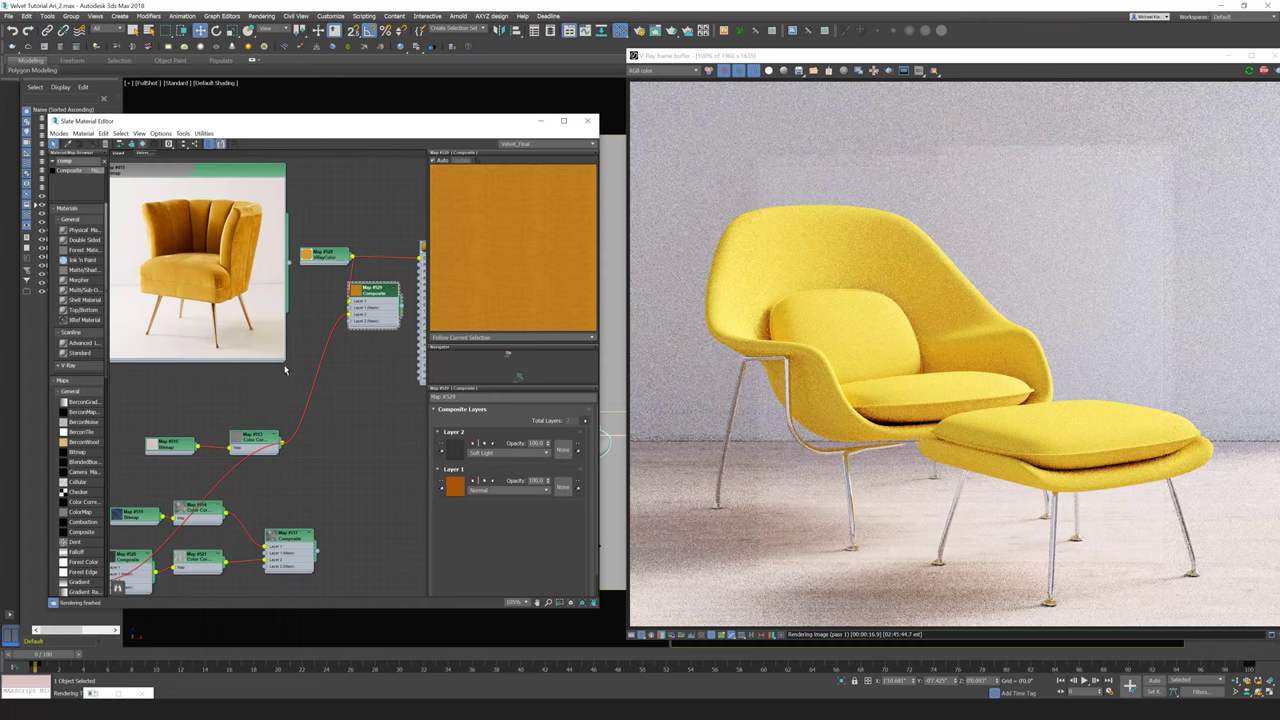
Step: Connect the Composite map to the VRayMtl's diffuse map input in place of the VRayColor map
middle_click_drag(383, 302, 293, 317)
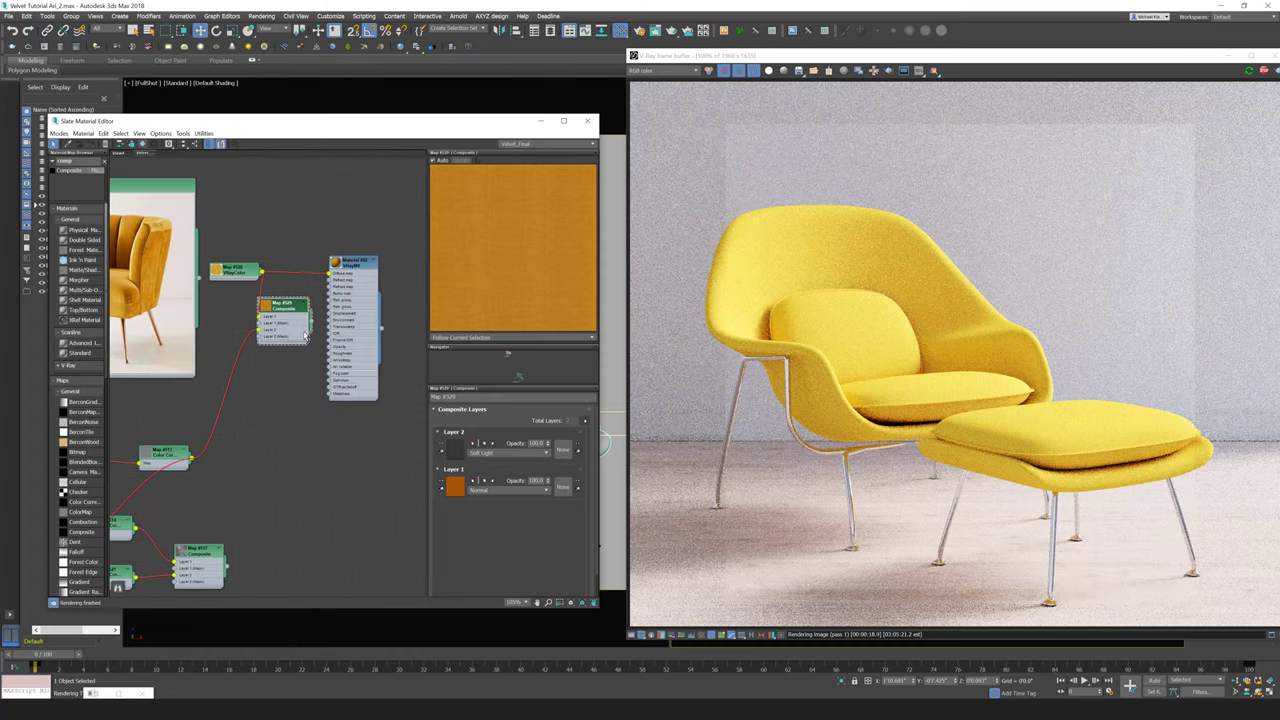
left_click_drag(297, 311, 365, 274)
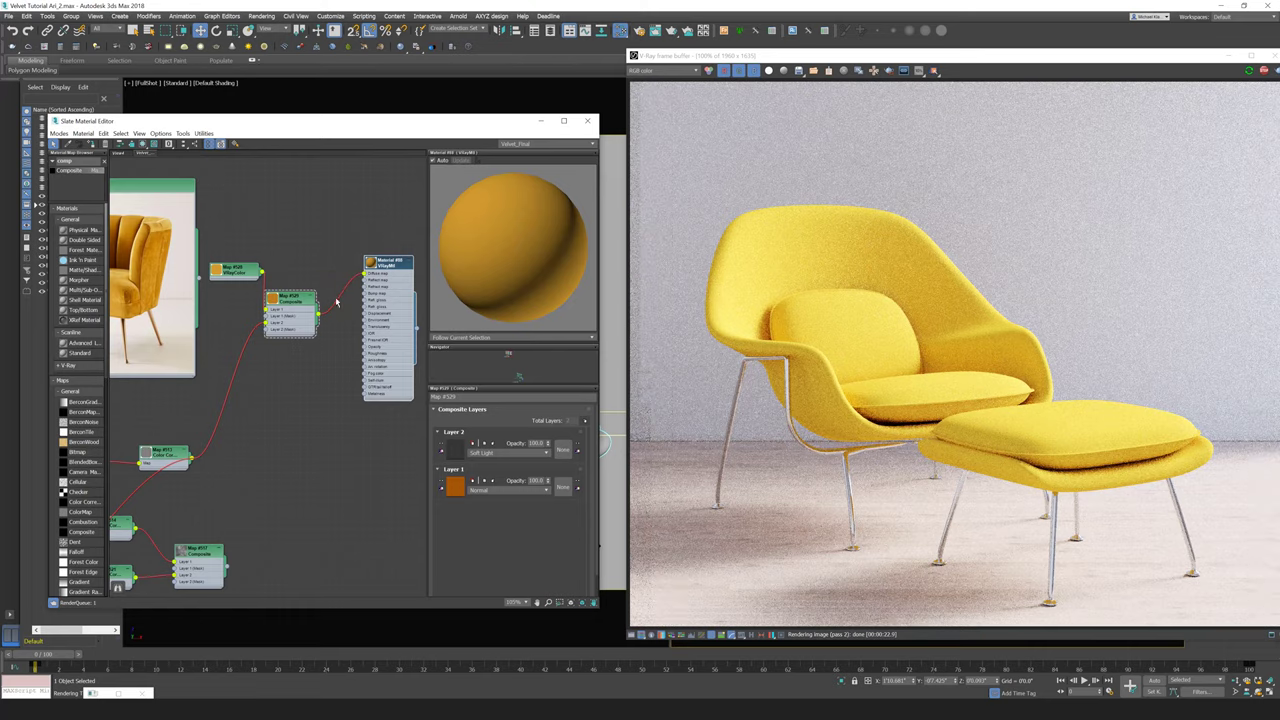
left_click(308, 299)
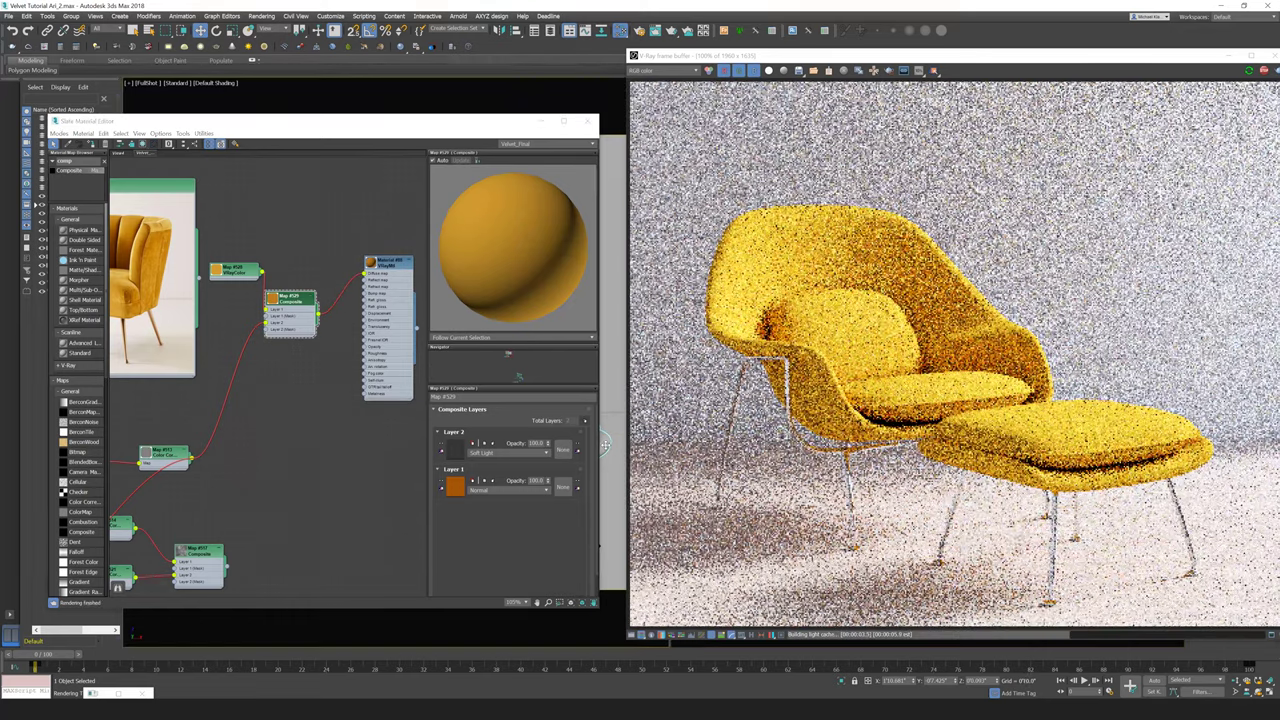
Step: Switch the rendered viewport to the CloseUp camera and align the Composite node between the VRayColor map and the material
key("c")
left_click(600, 280)
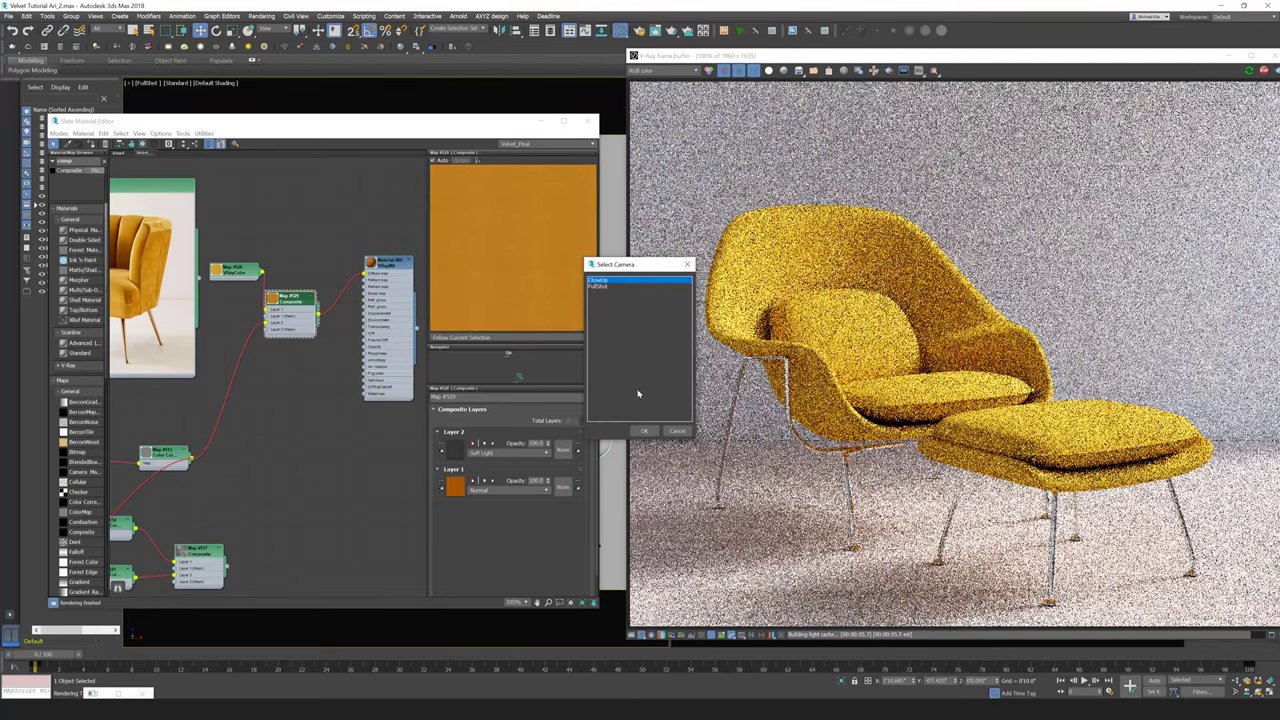
left_click(645, 430)
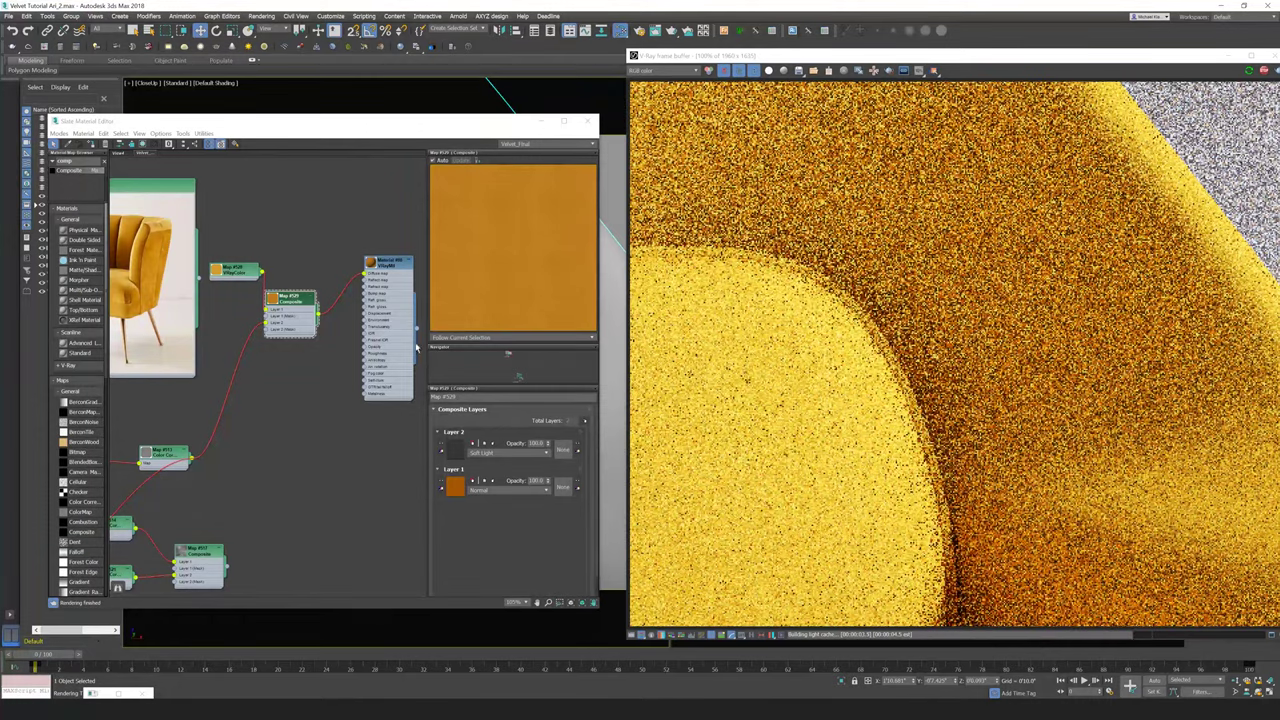
left_click_drag(295, 303, 310, 272)
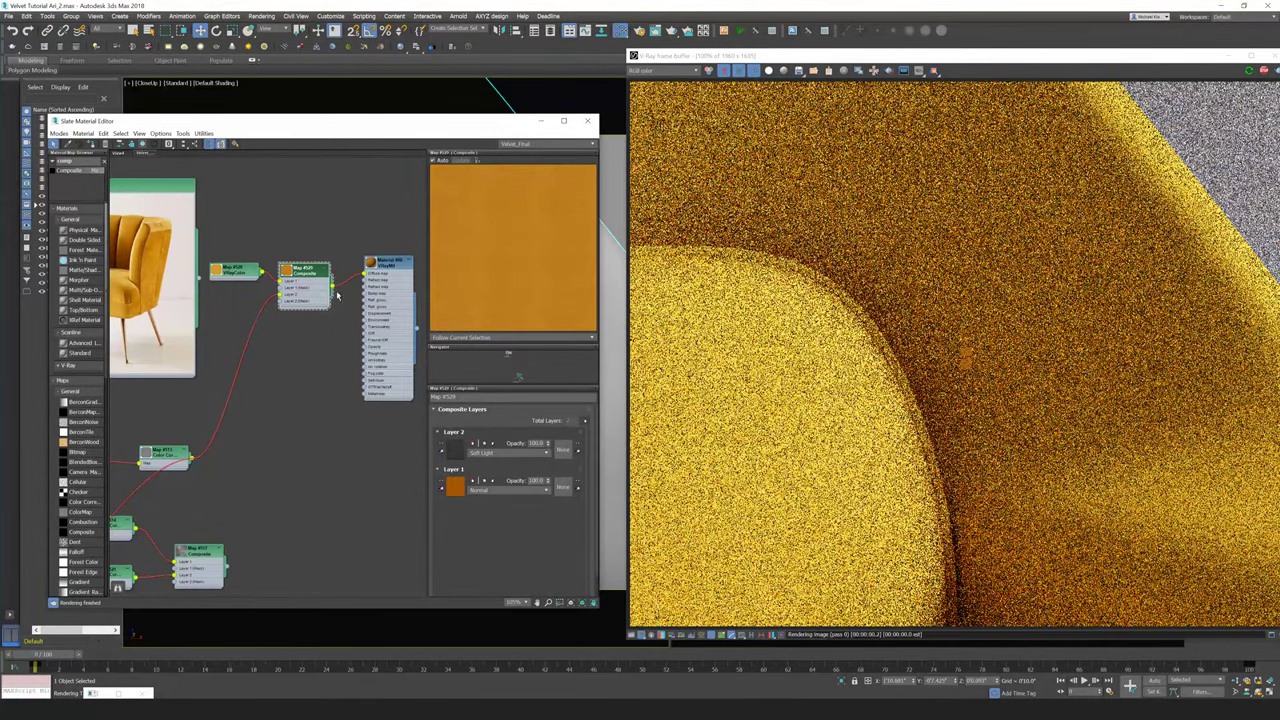
Step: Examine the velvet shading on the reference chair bitmap up close against the close-up render
middle_click_drag(325, 308, 436, 324)
scroll(310, 352, "up", 1)
middle_click_drag(269, 329, 288, 333)
scroll(288, 333, "down", 1)
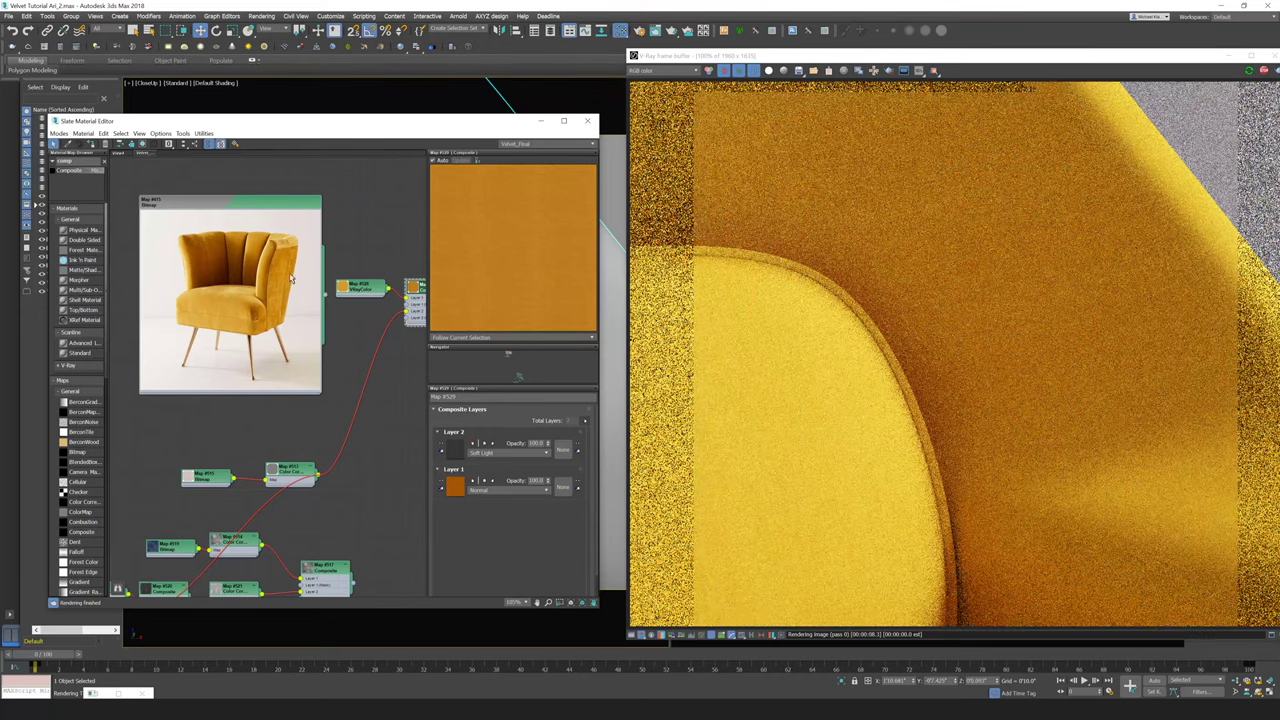
scroll(213, 258, "up", 2)
scroll(202, 263, "up", 3)
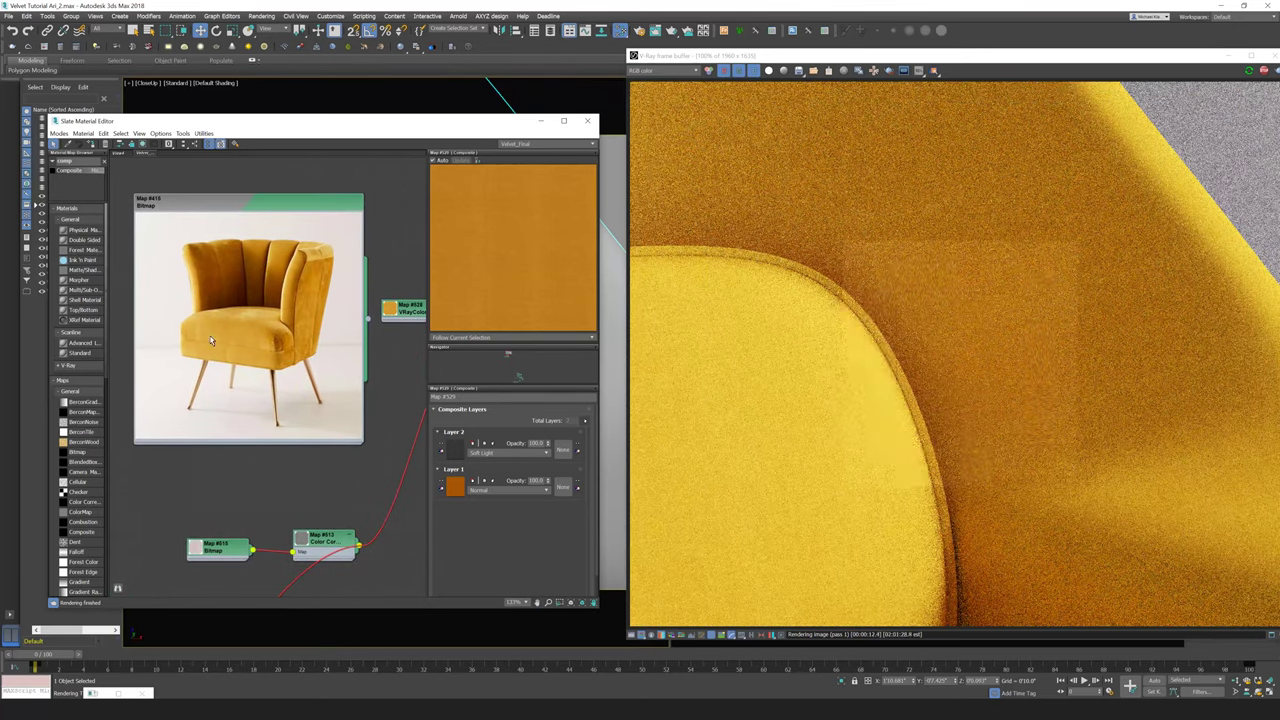
scroll(236, 315, "up", 2)
scroll(238, 312, "up", 1)
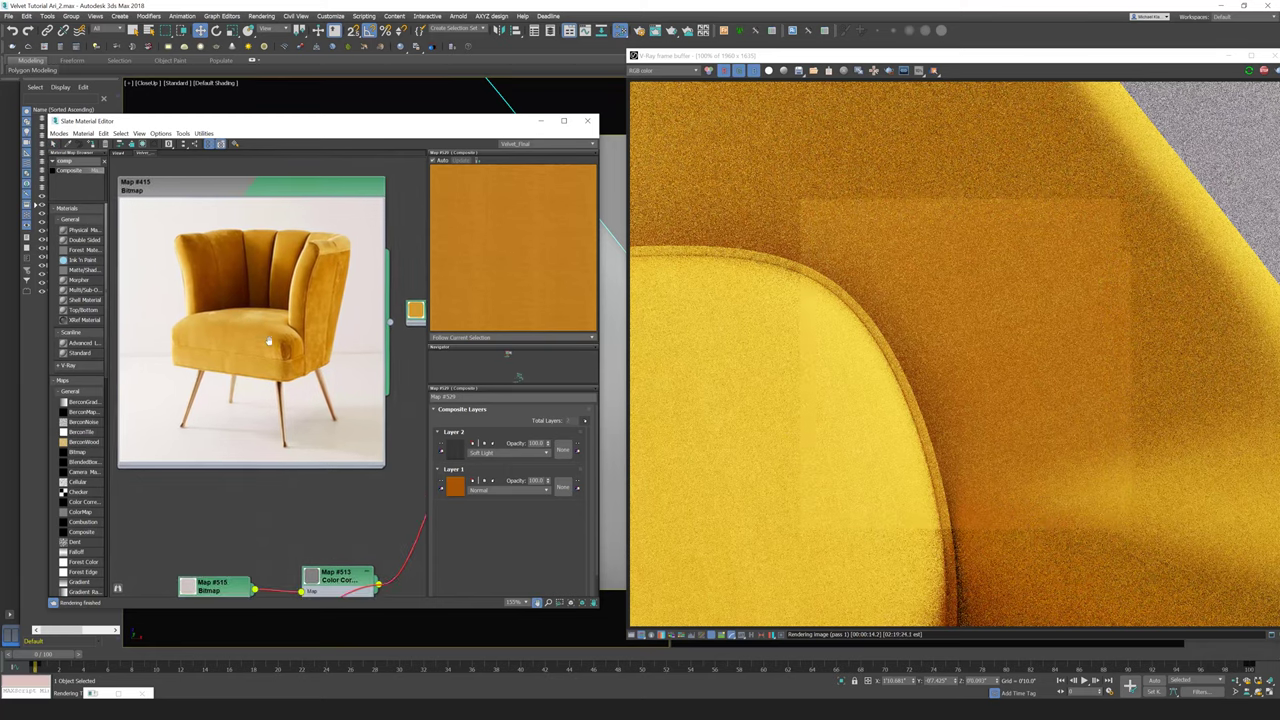
Step: Move the Composite and VRayColor nodes lower in the graph to clear space beside the VRayMtl
middle_click_drag(238, 312, 281, 332)
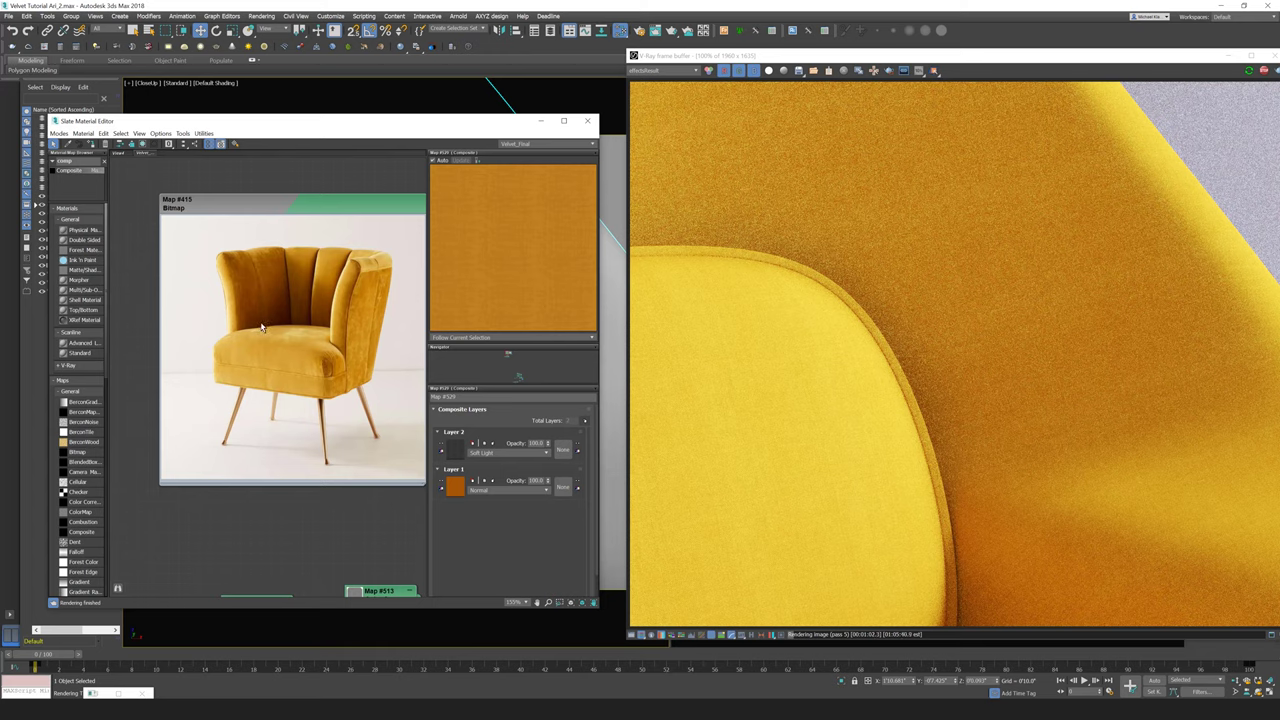
scroll(378, 310, "up", 4)
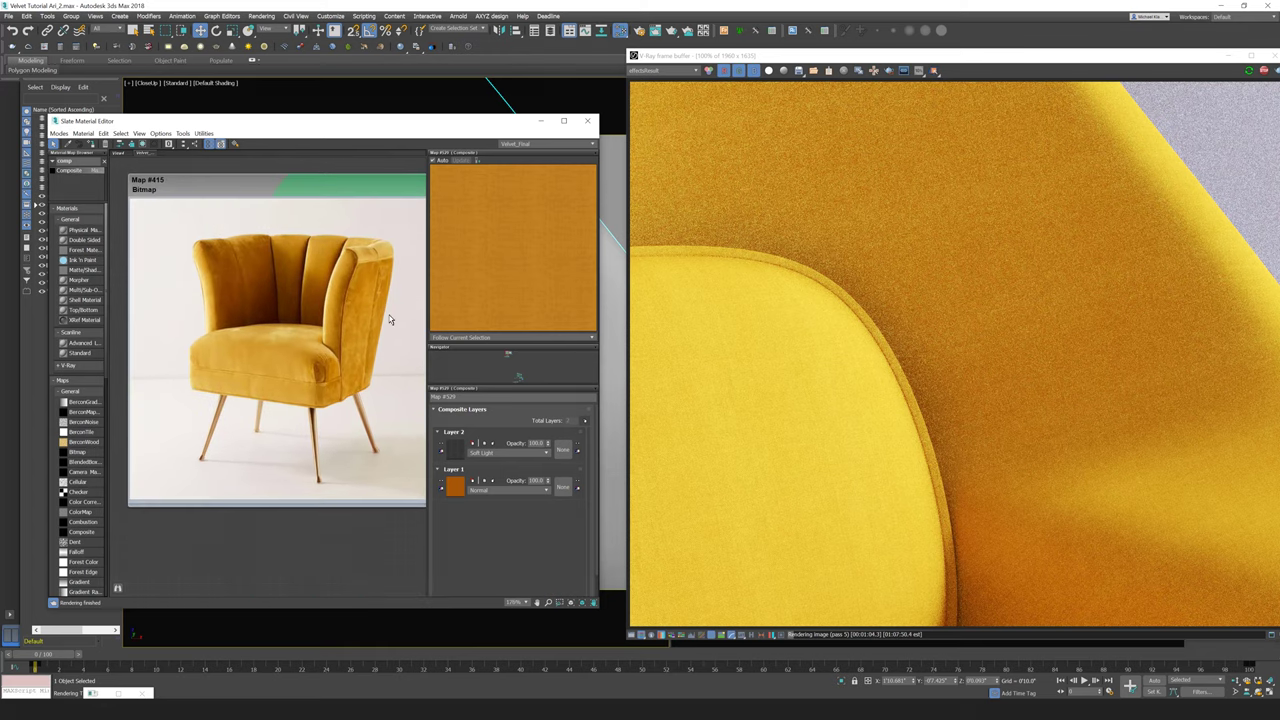
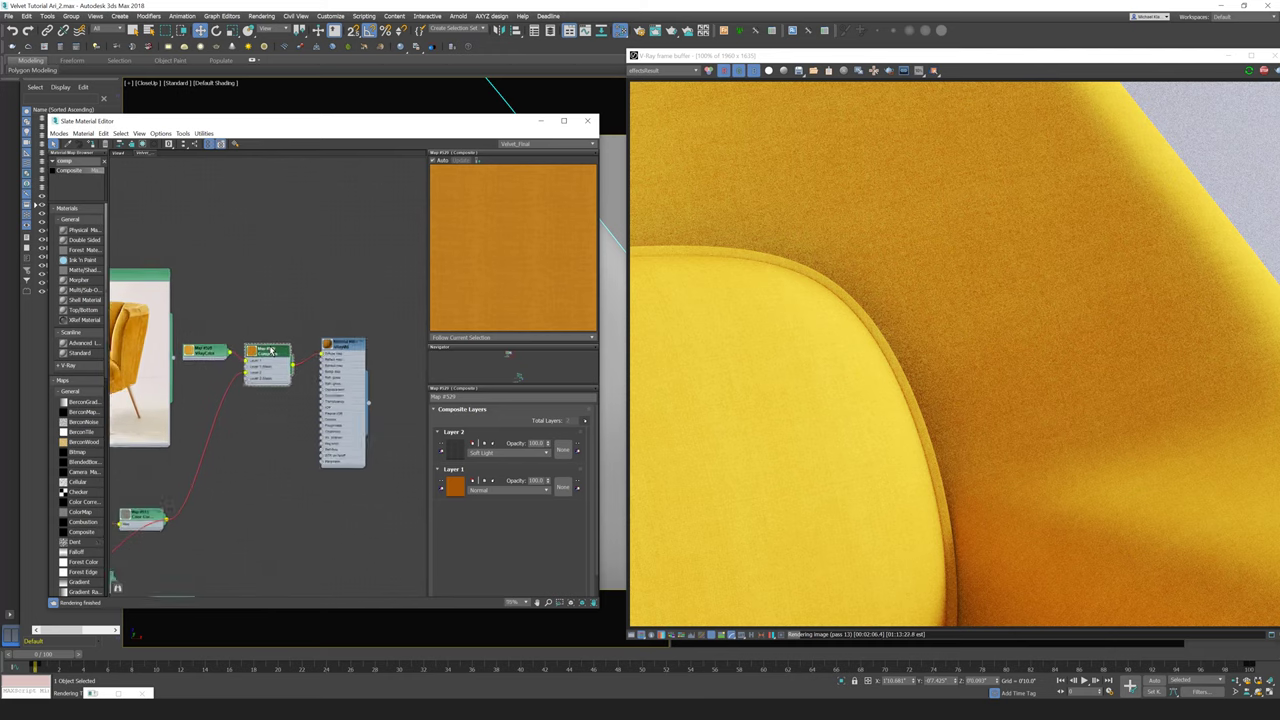
left_click_drag(266, 351, 272, 390)
left_click_drag(196, 356, 186, 408)
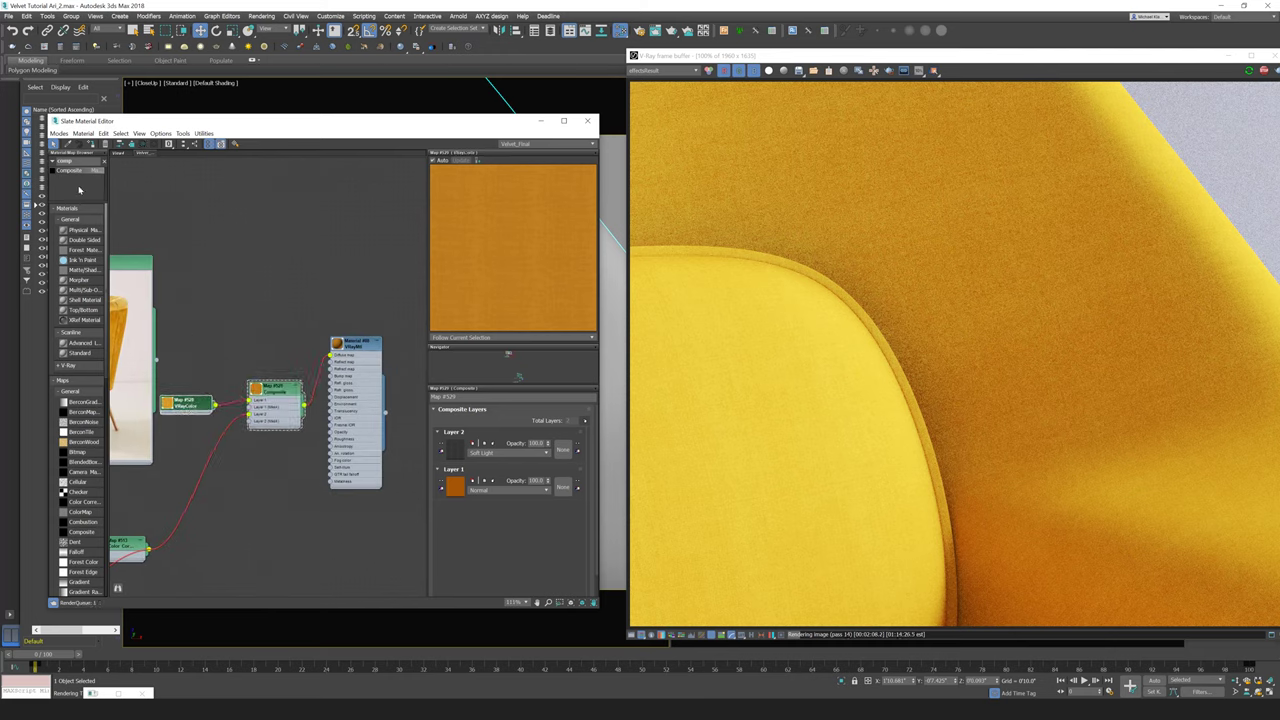
Step: Add a Falloff map above the Composite node and connect it to the VRayMtl's diffuse map input
double_click(73, 161)
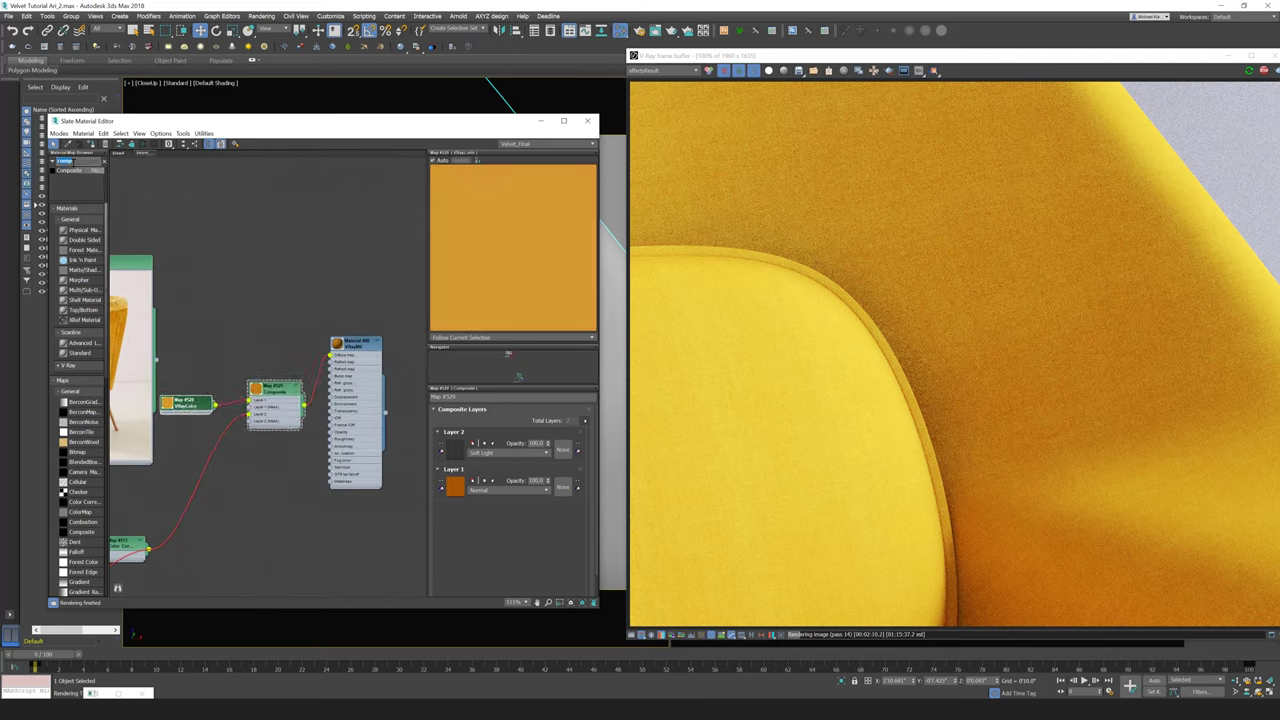
type("fall")
left_click_drag(264, 331, 331, 354)
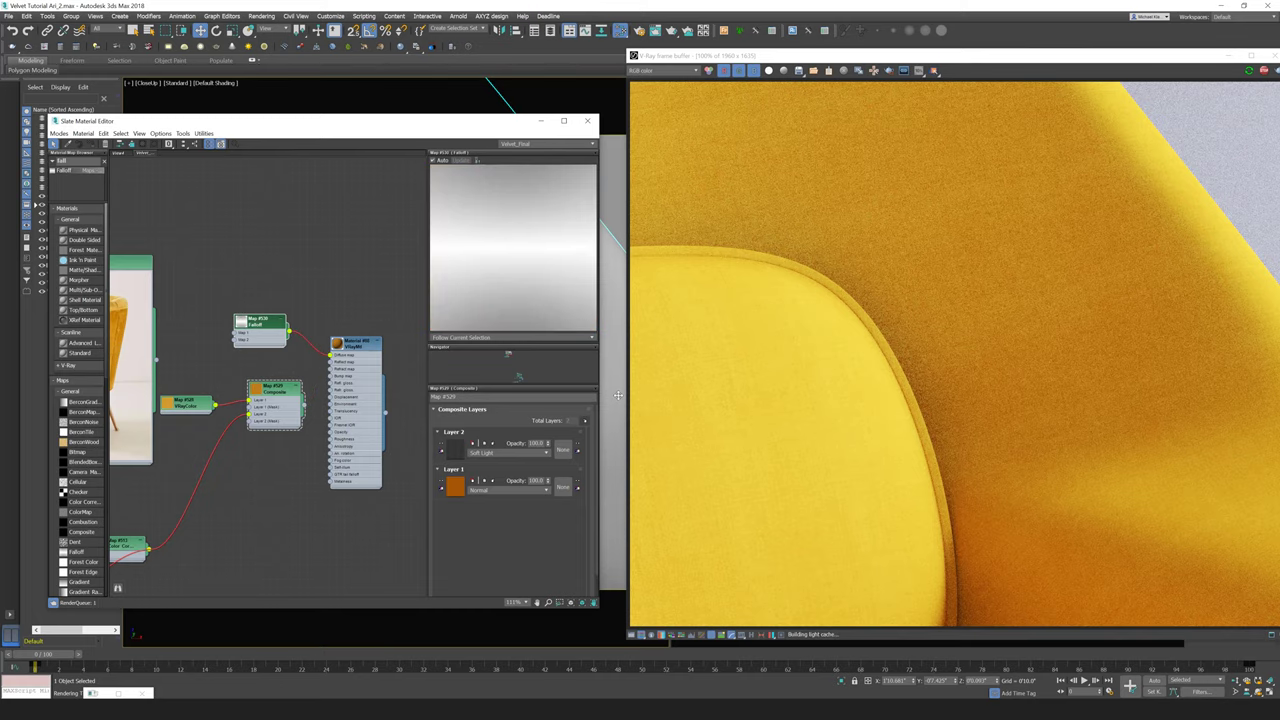
Step: Switch the rendered viewport to the FullShot camera and open the Falloff map's parameters
key("c")
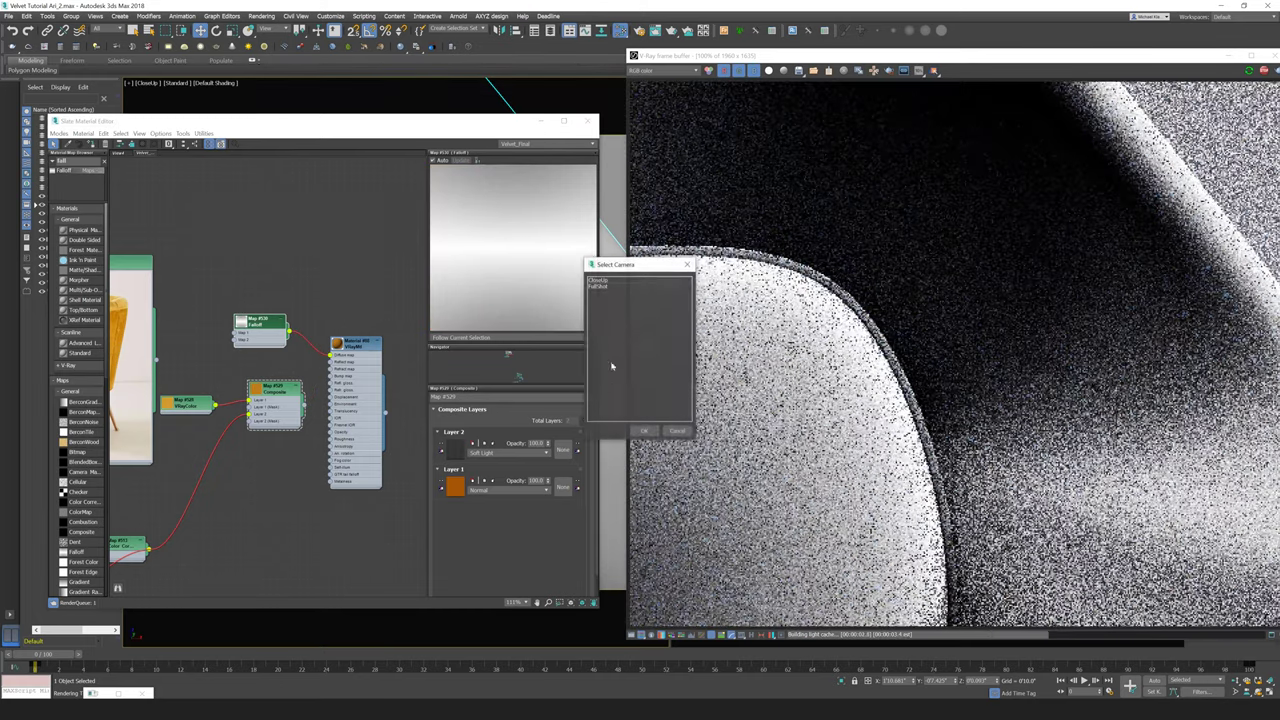
double_click(605, 287)
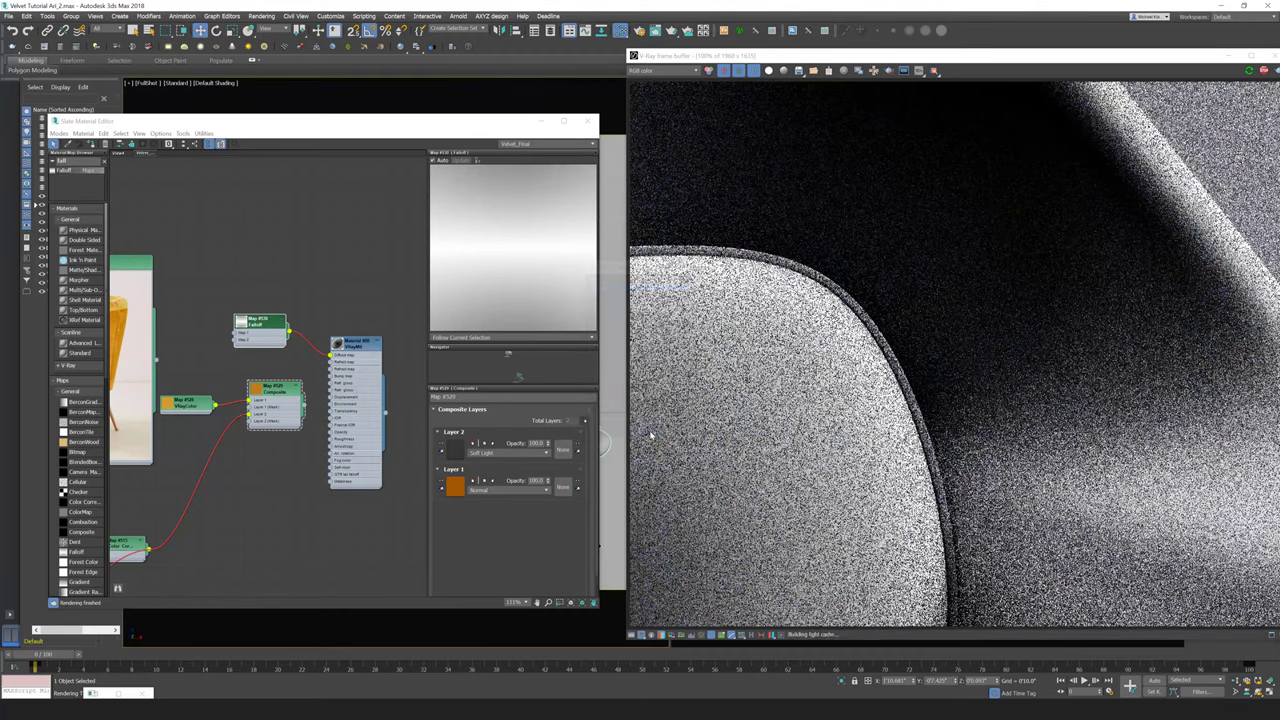
scroll(283, 330, "up", 2)
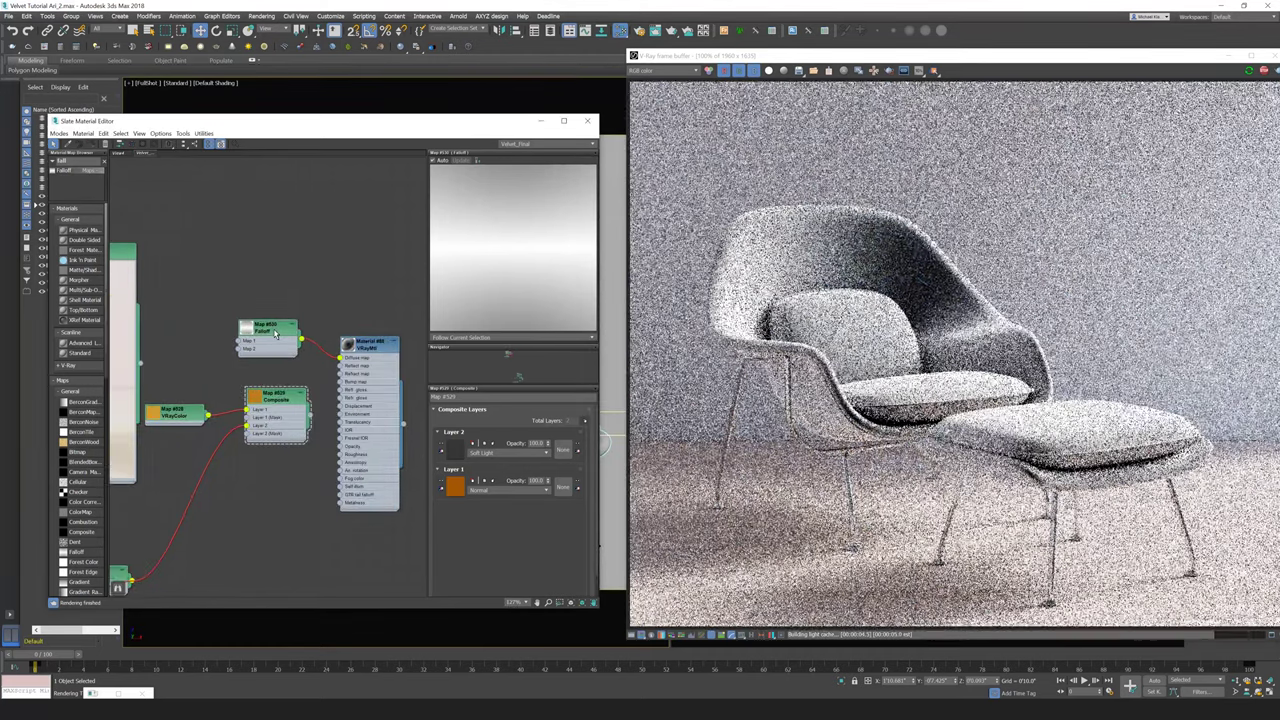
double_click(275, 333)
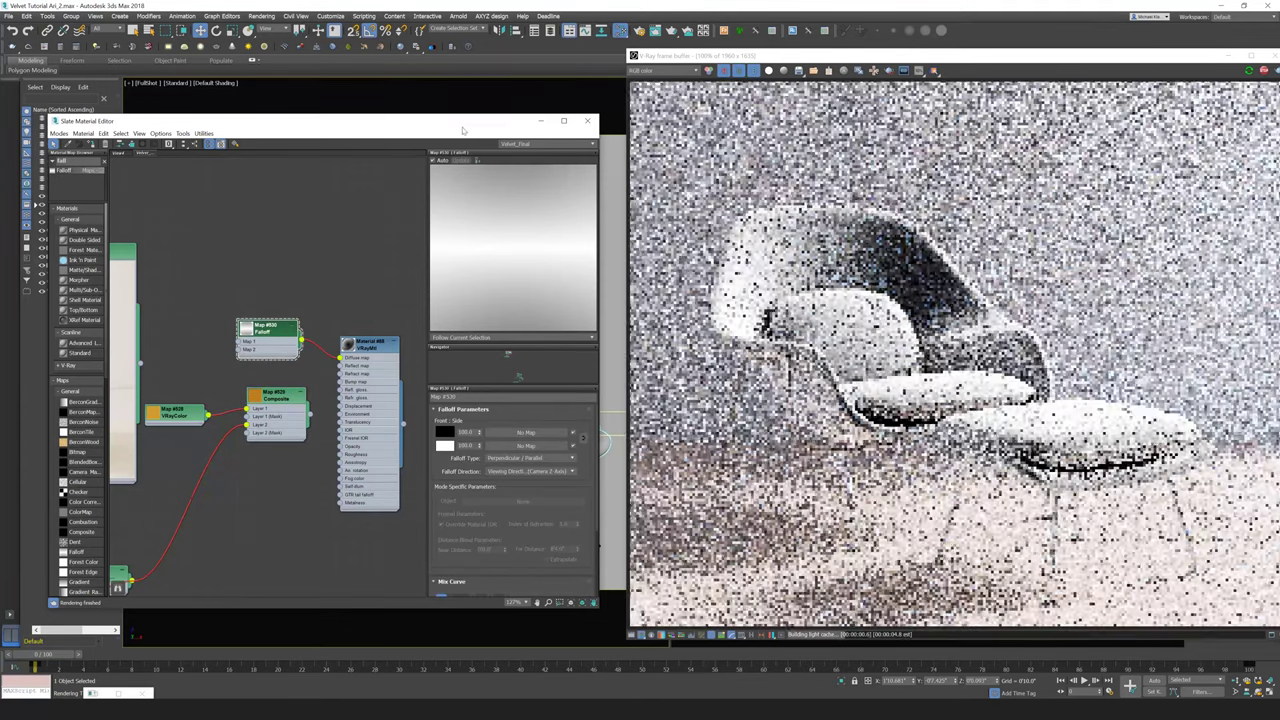
left_click_drag(462, 128, 481, 81)
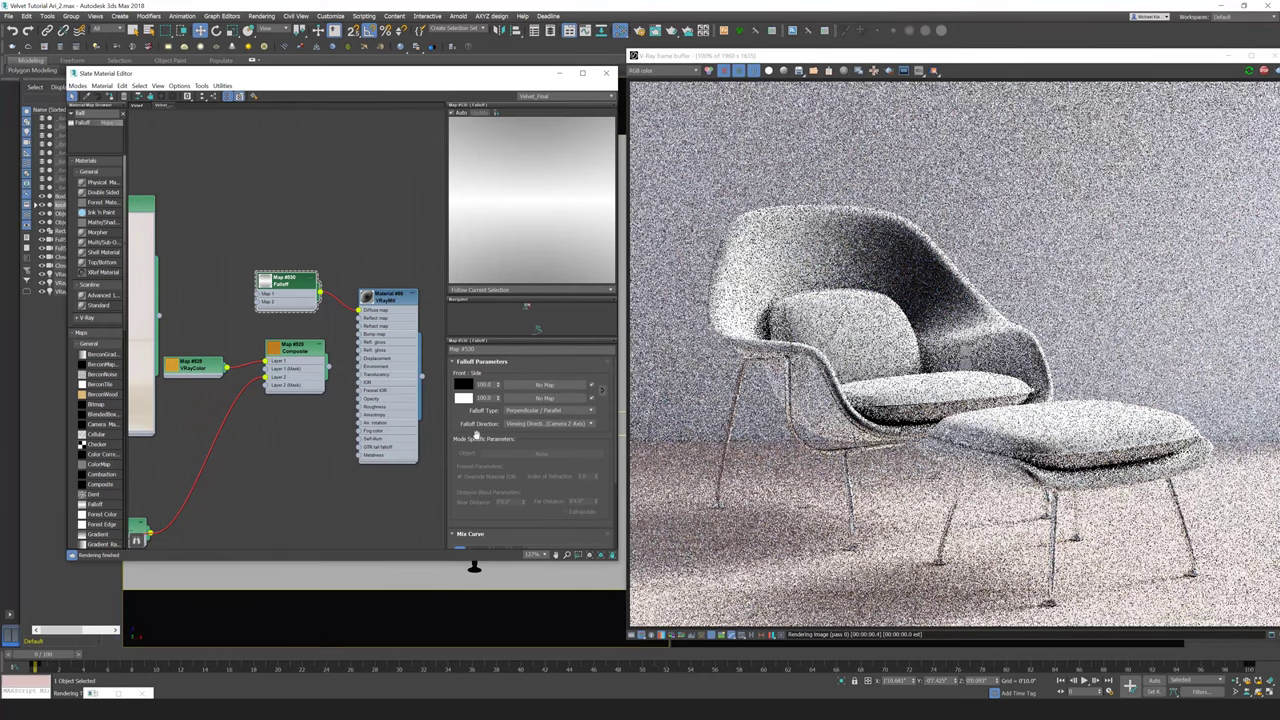
mouse_move(480, 466)
left_mouse_down()
mouse_move(477, 406)
mouse_move(469, 448)
left_mouse_up()
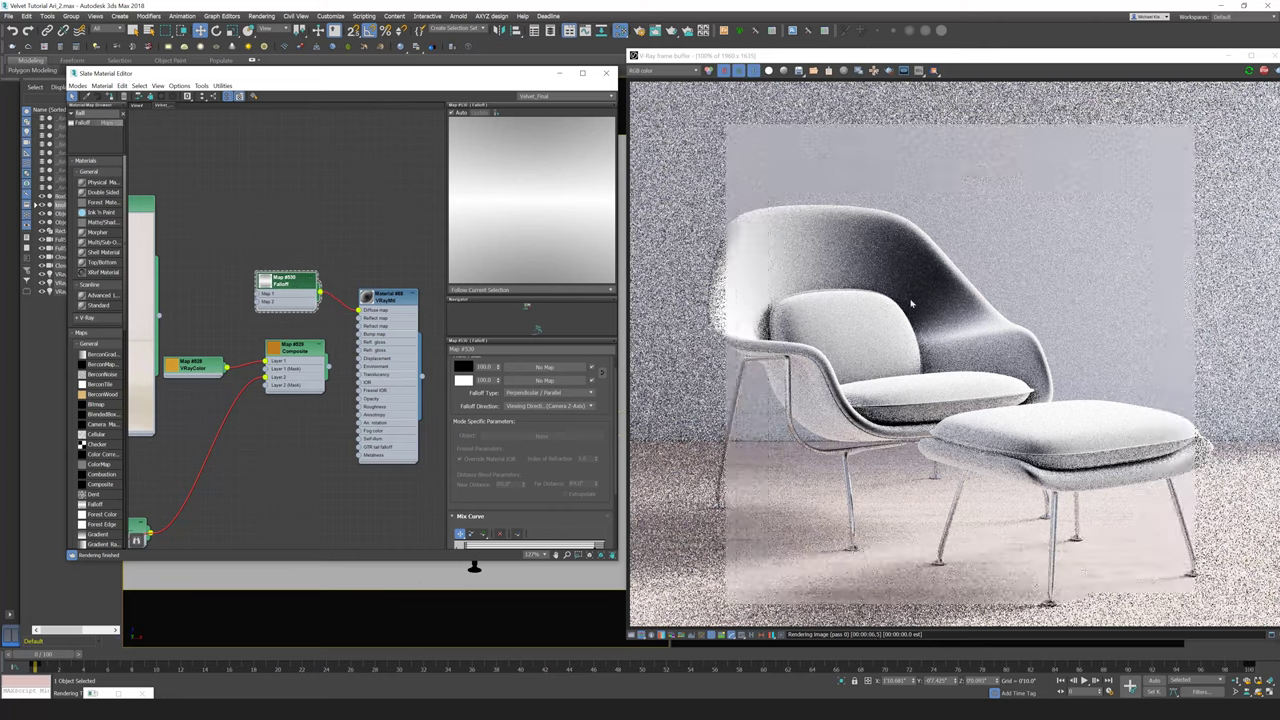
Step: Set the Falloff map's front color to pure green and its side color to pure red
middle_click_drag(215, 278, 349, 268)
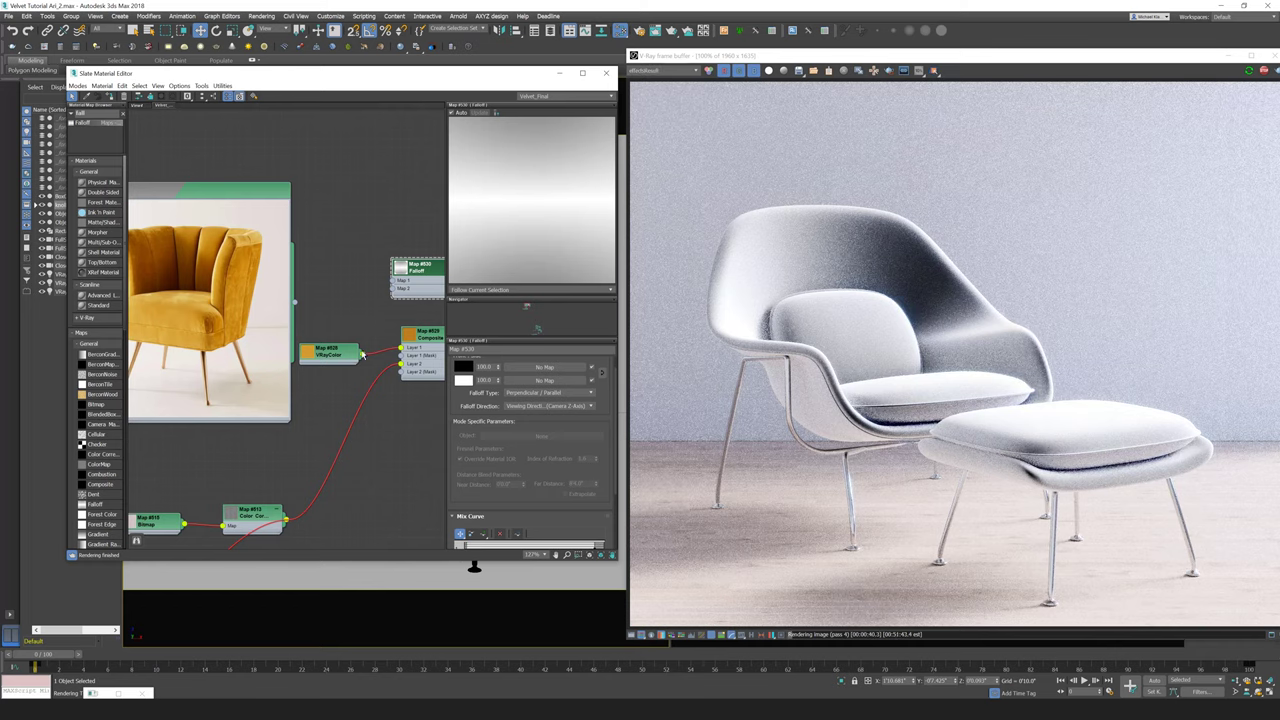
scroll(362, 354, "up", 1)
middle_click_drag(425, 316, 359, 331)
left_click(464, 367)
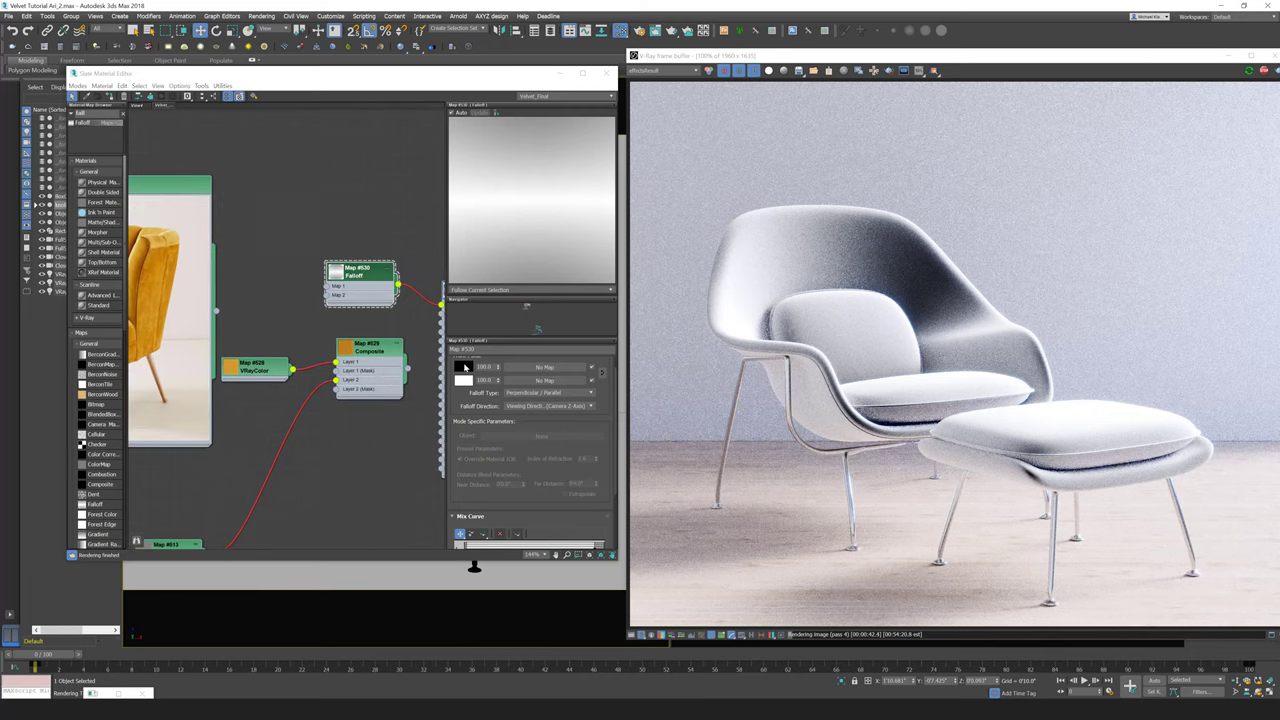
left_click_drag(309, 64, 328, 64)
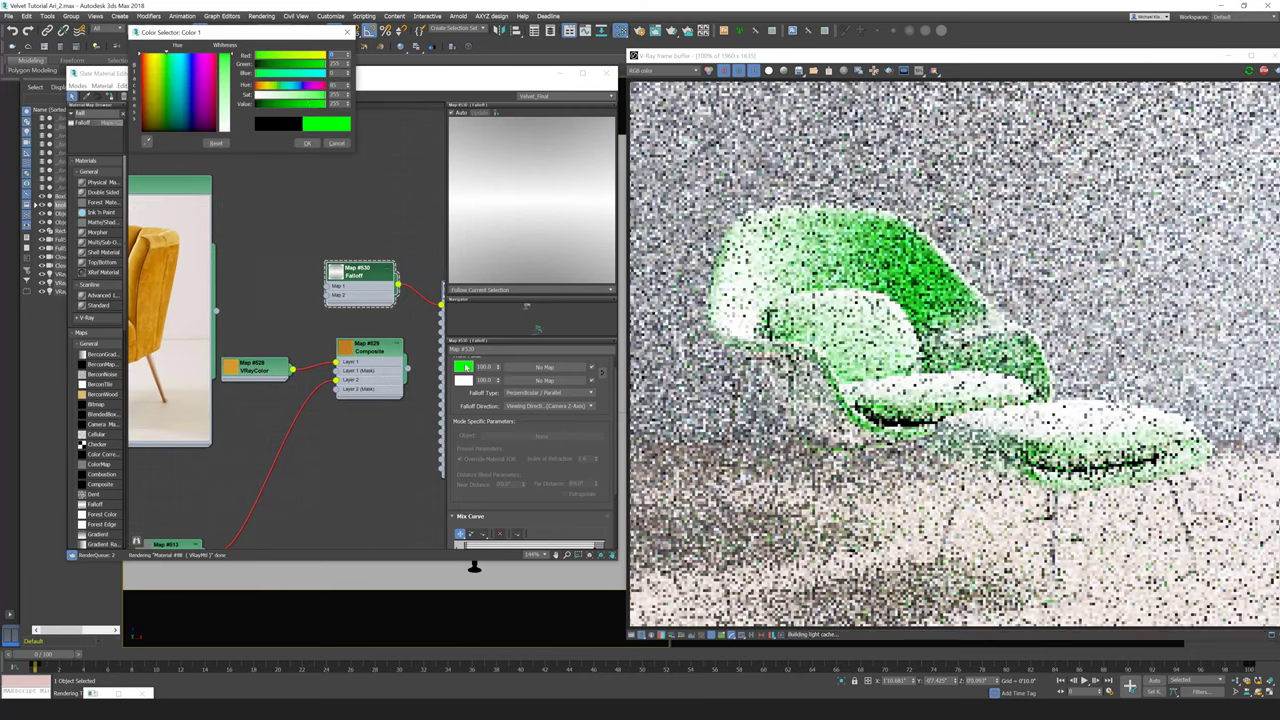
left_click(308, 143)
left_click(463, 380)
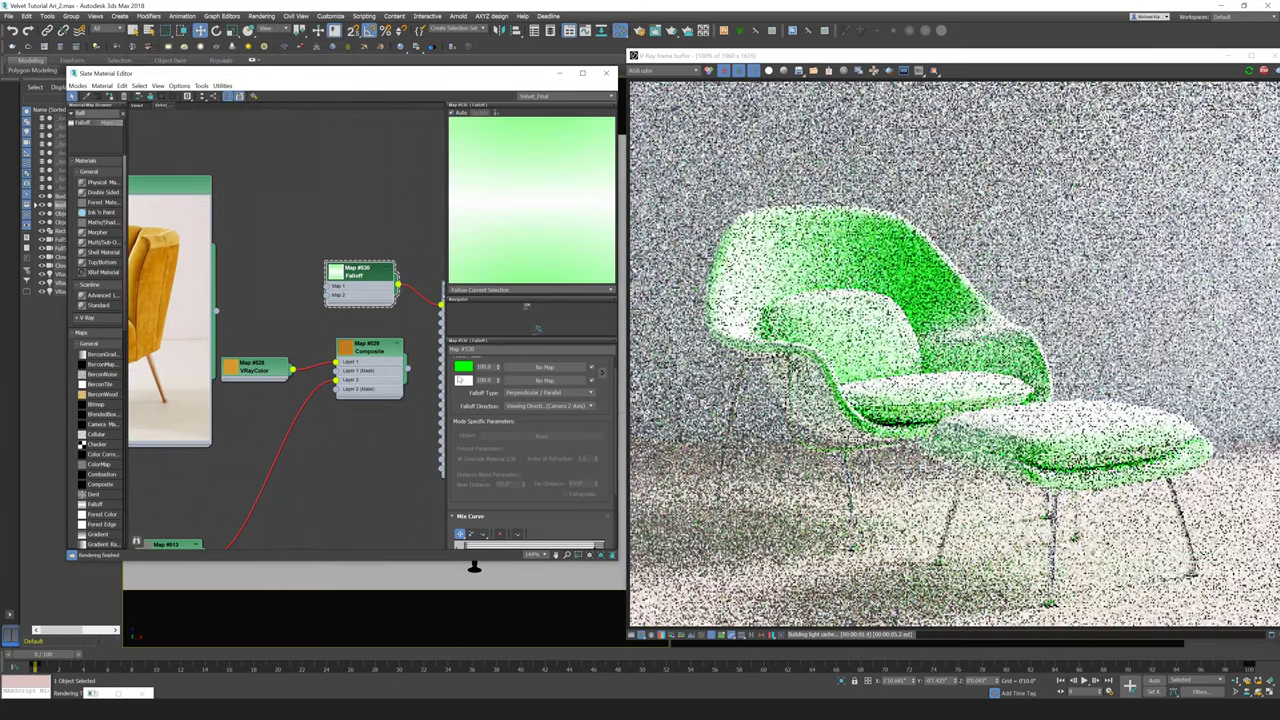
left_click_drag(297, 96, 330, 95)
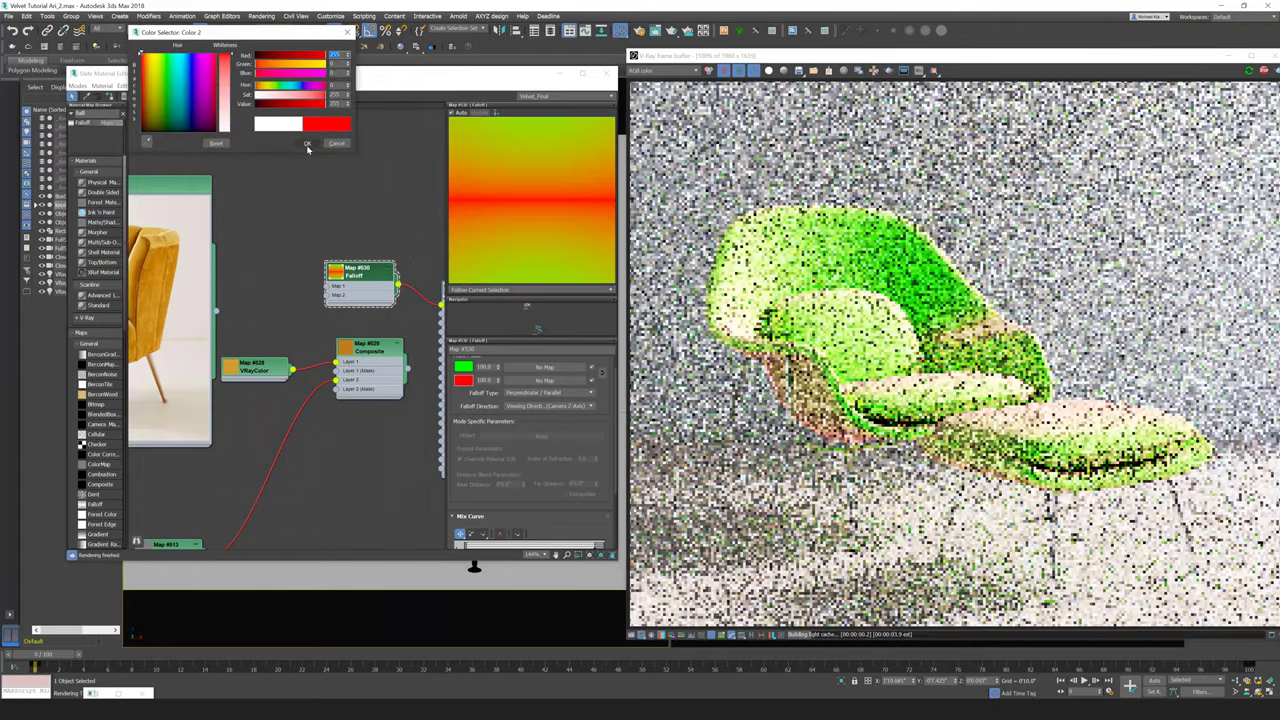
left_click(308, 143)
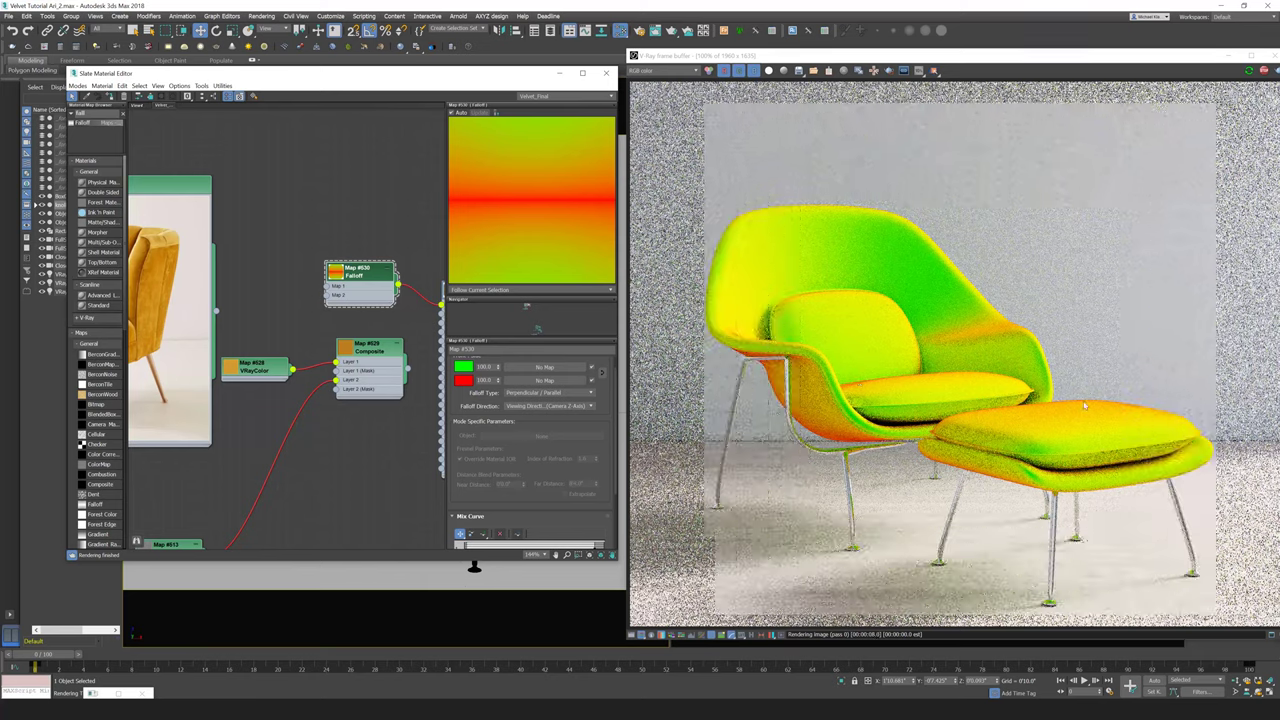
Step: Convert the upper end point of the Falloff mix curve to Bezier-Corner and bend the curve so it rises steeply only near its end
scroll(366, 290, "down", 1)
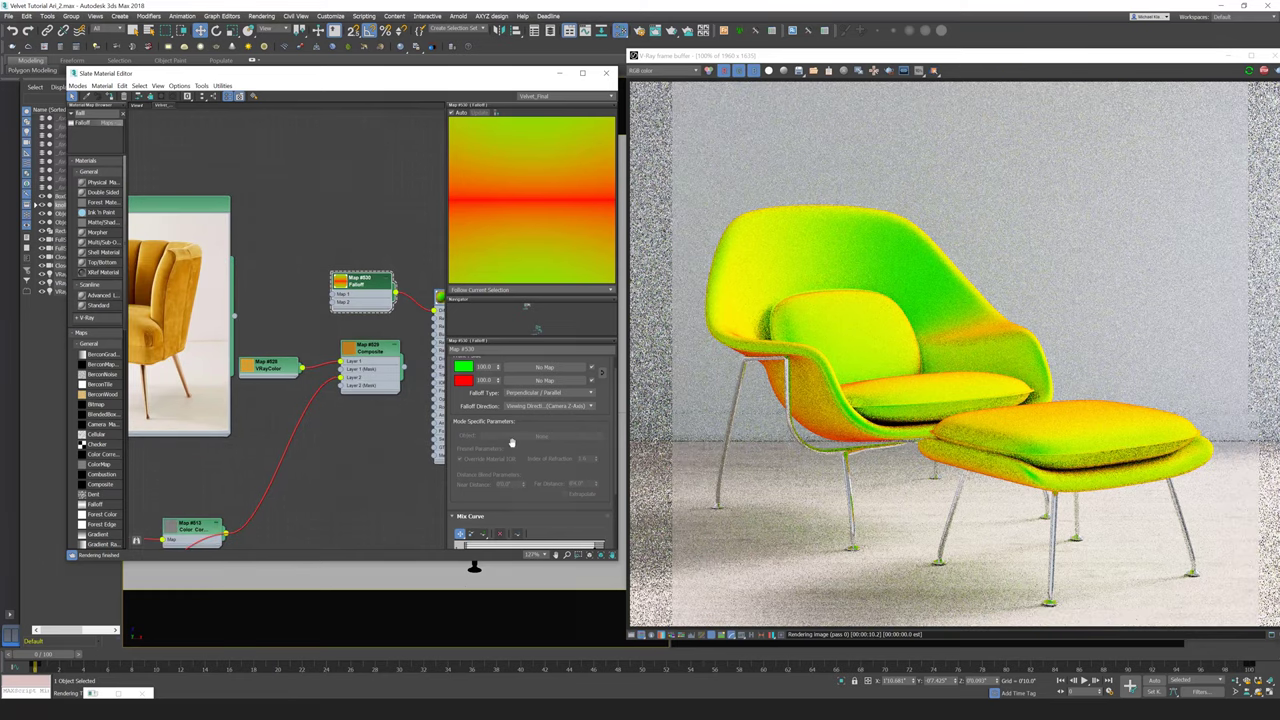
scroll(509, 373, "down", 3)
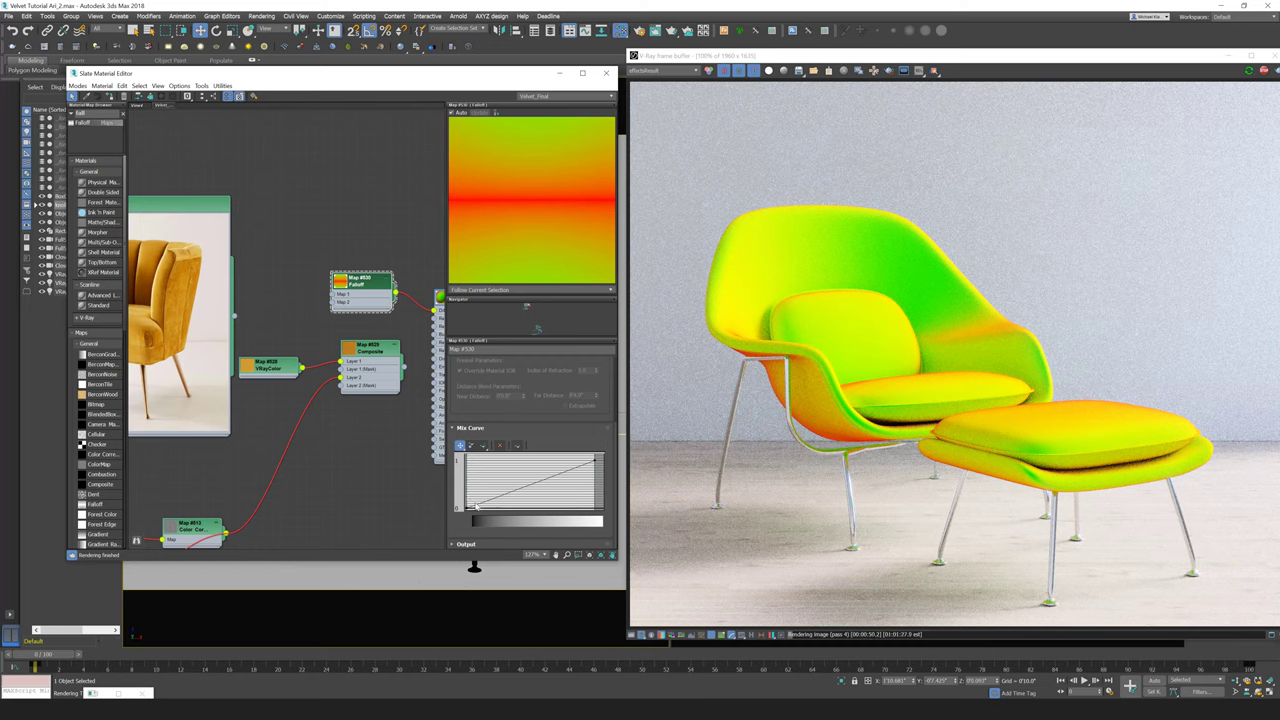
scroll(465, 498, "up", 4)
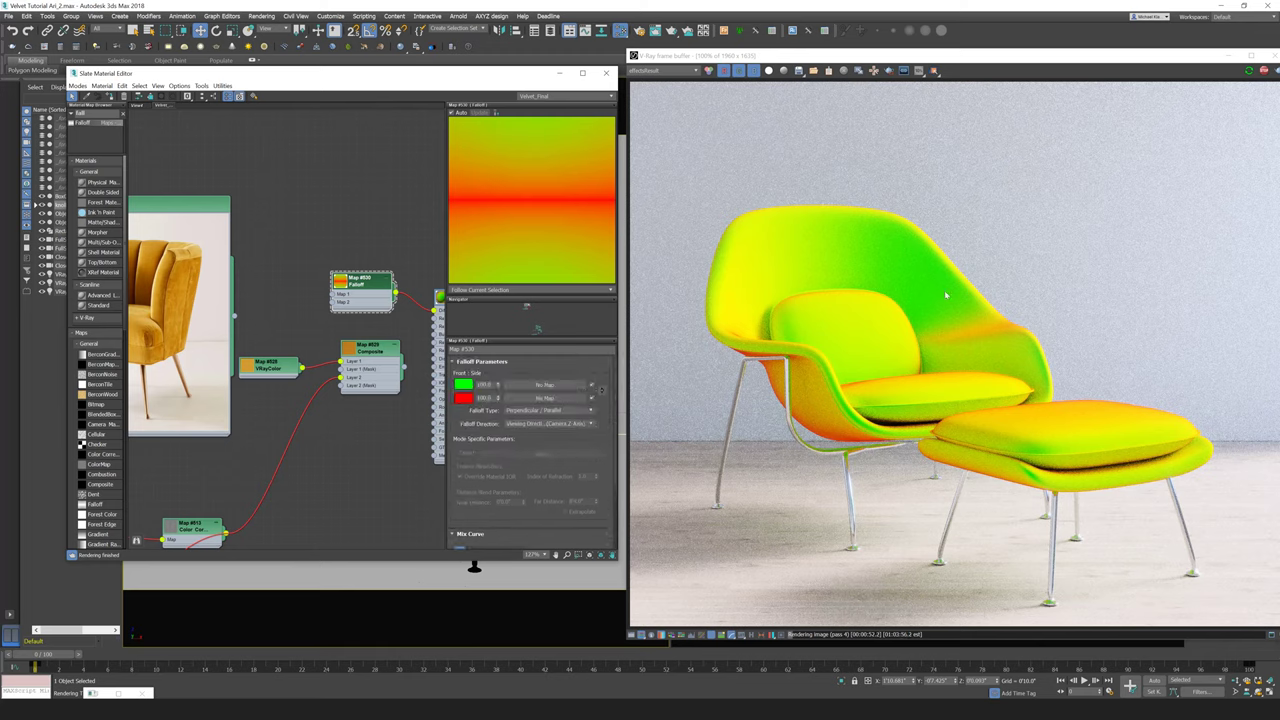
scroll(530, 480, "down", 4)
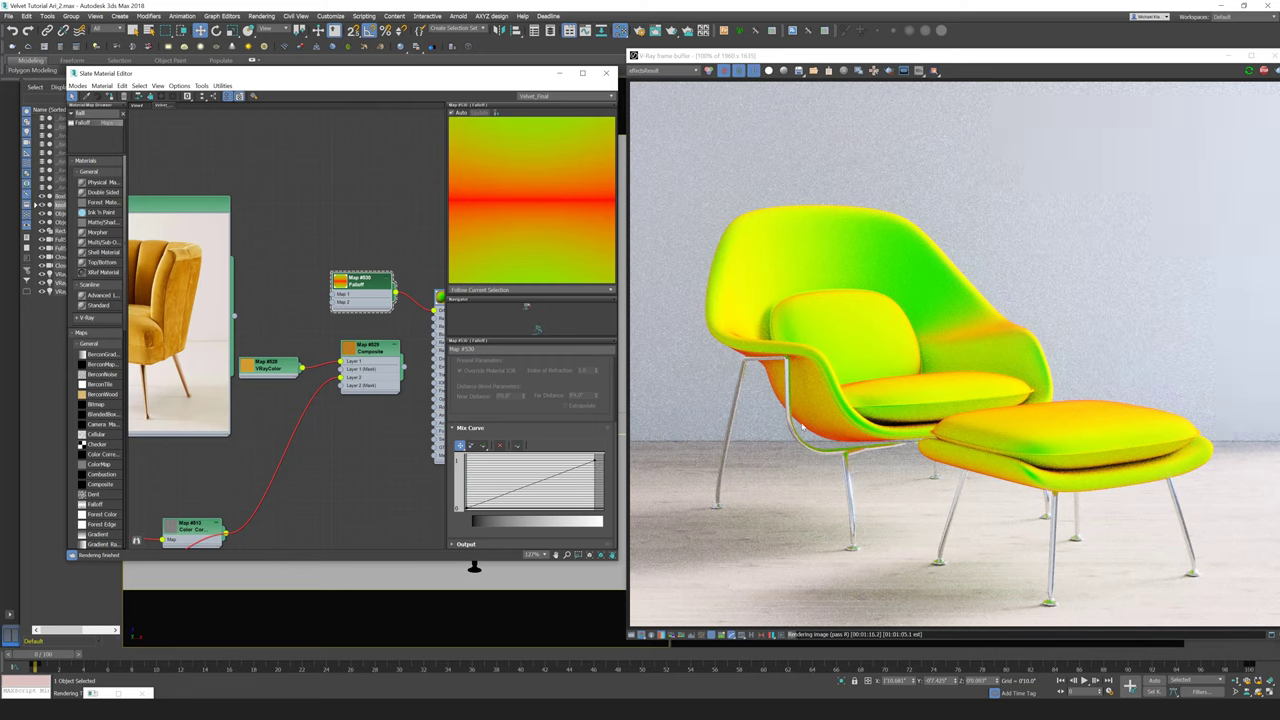
right_click(595, 461)
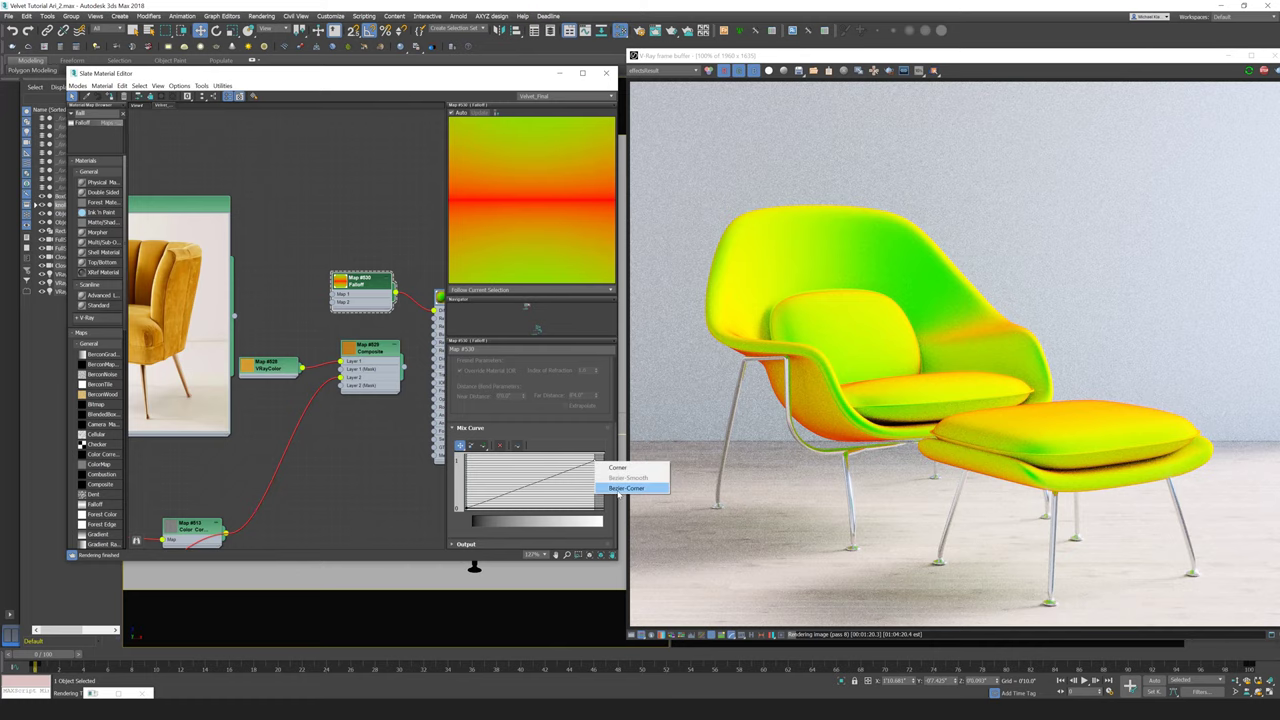
left_click(626, 488)
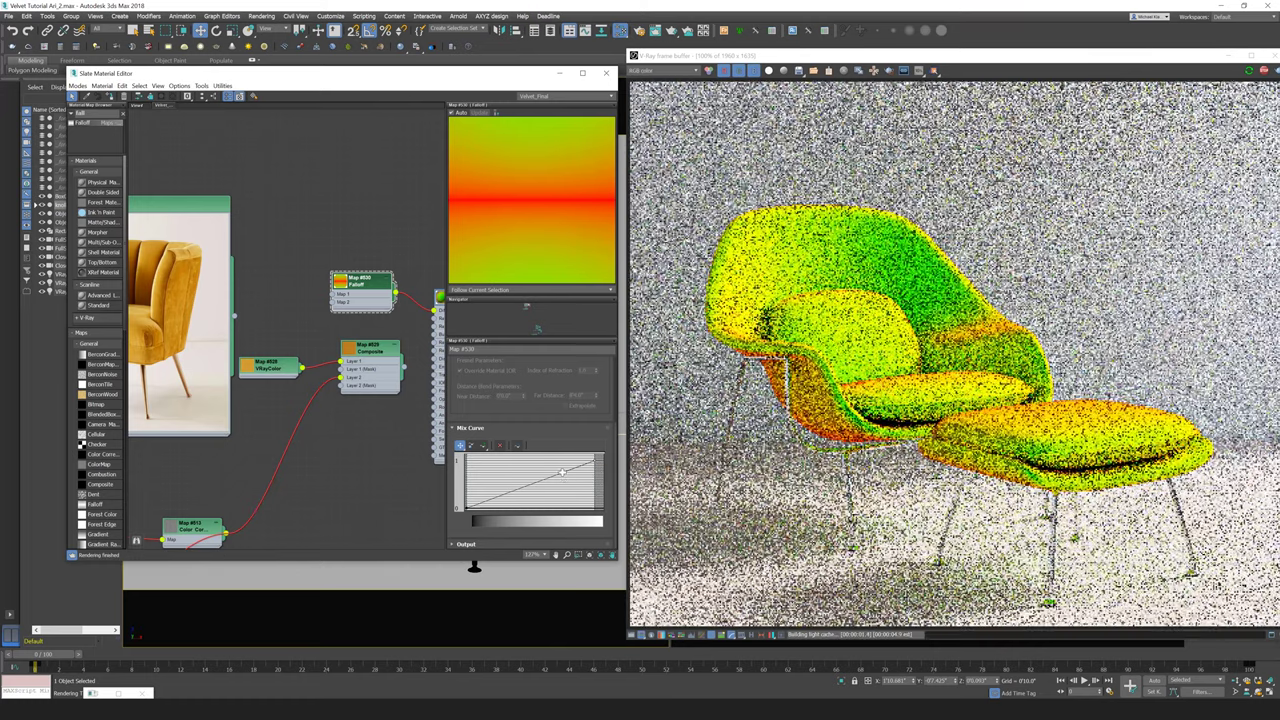
left_click_drag(585, 505, 490, 500)
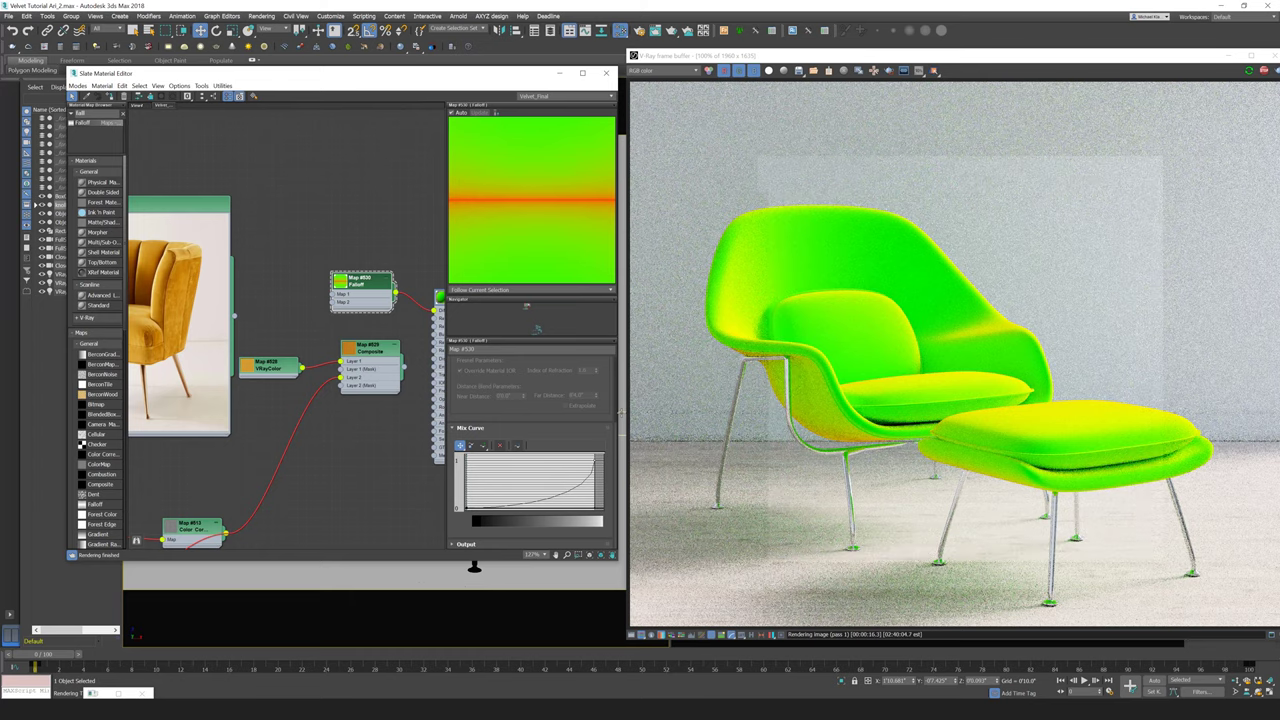
Step: Inspect the green and red falloff spread on the rendered chair and ottoman, and readjust the mix curve's upper Bezier handle
scroll(917, 394, "up", 2)
middle_click_drag(833, 510, 1020, 349)
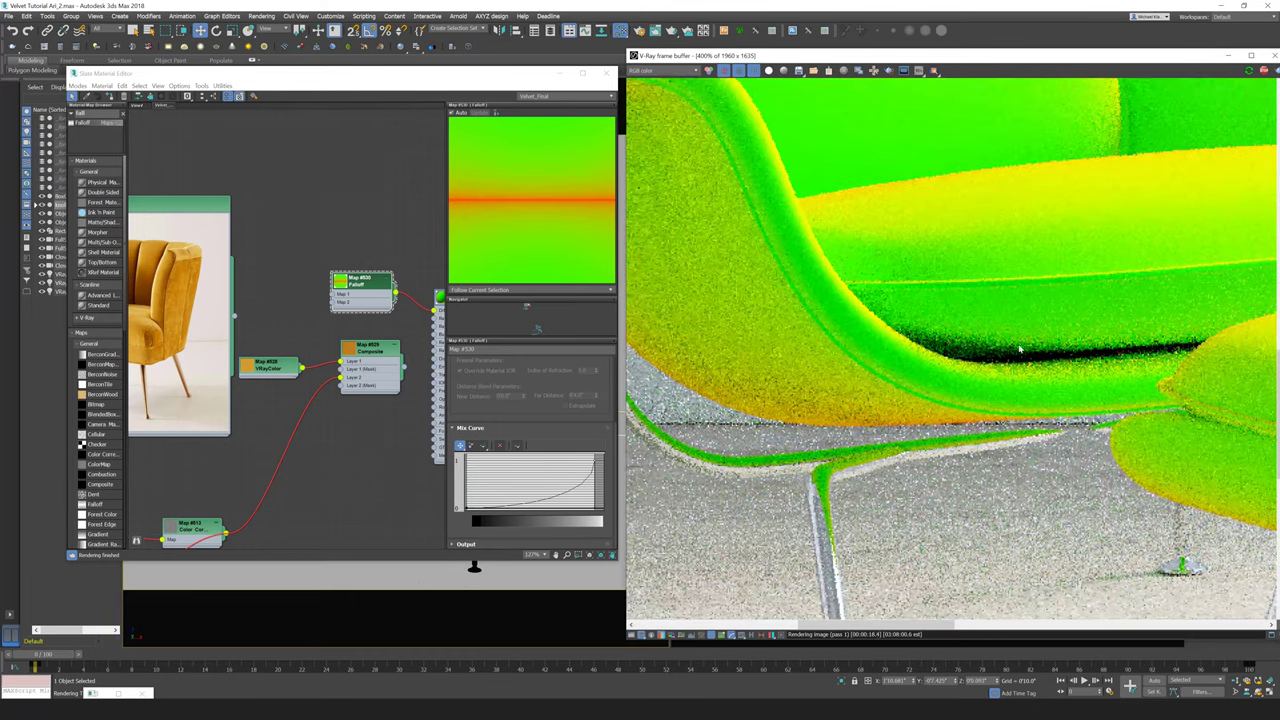
scroll(1070, 393, "down", 4)
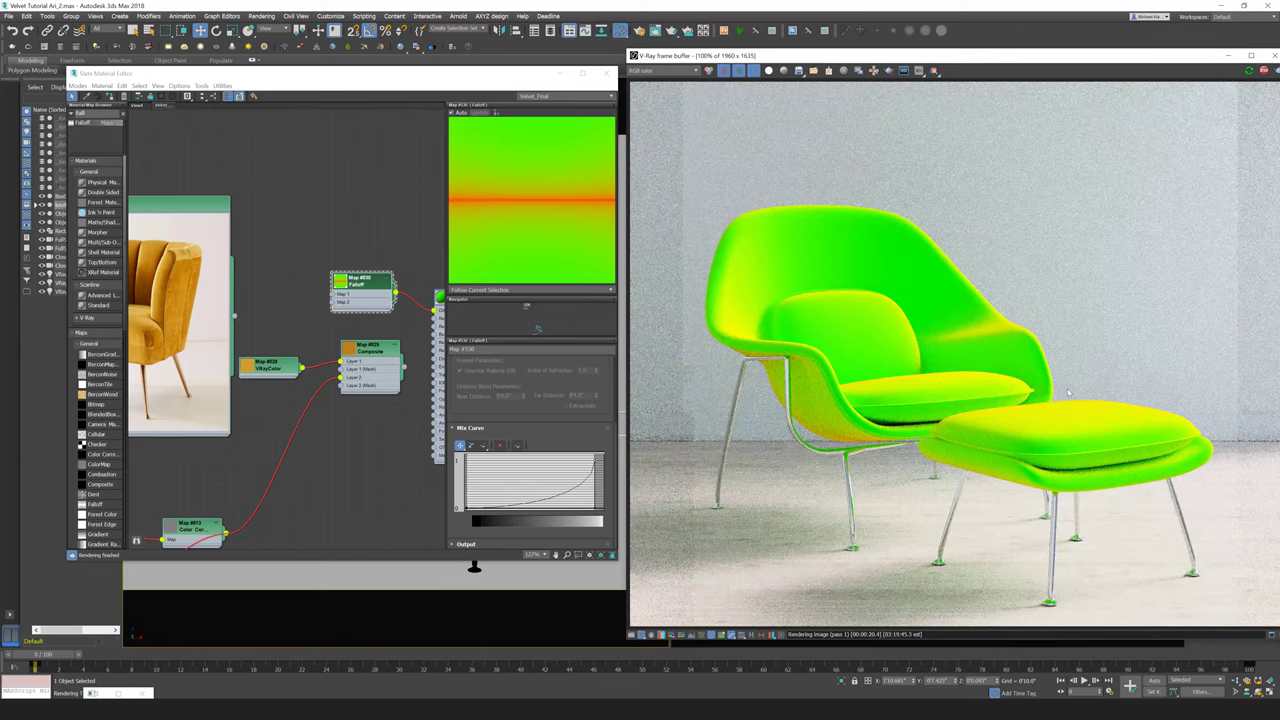
scroll(1070, 400, "up", 4)
scroll(918, 403, "down", 4)
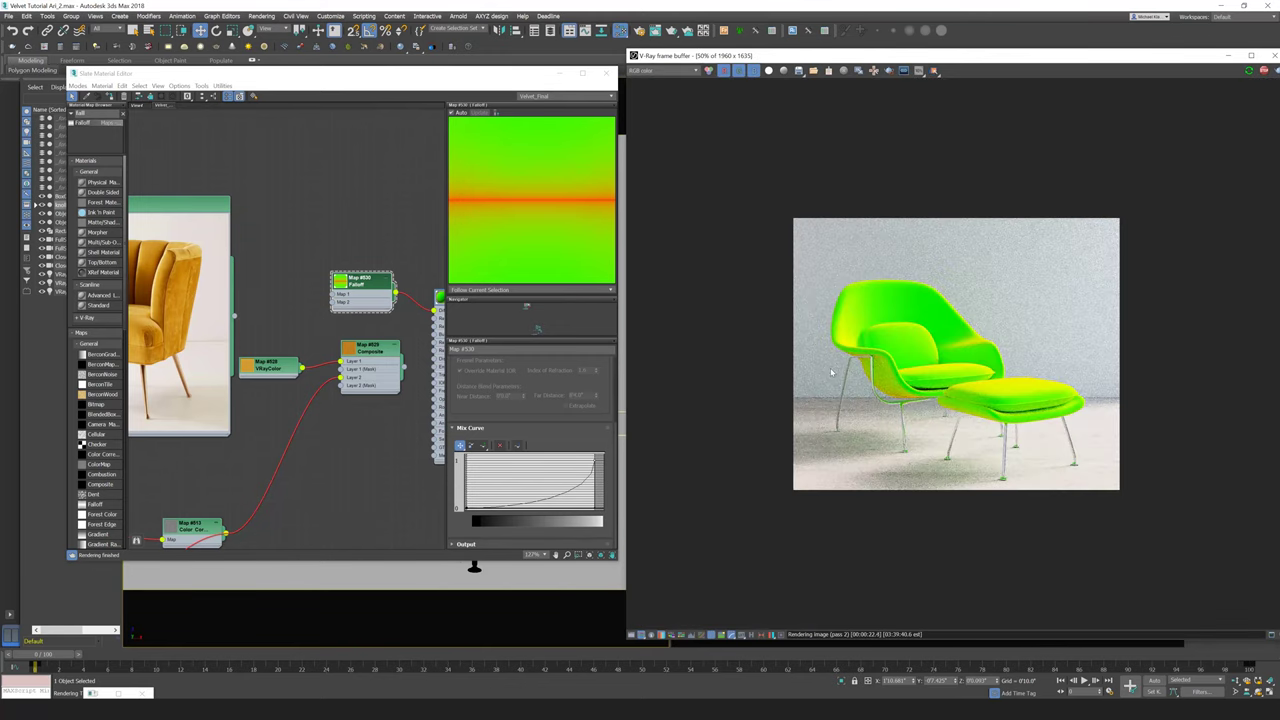
scroll(940, 380, "up", 3)
scroll(958, 355, "down", 1)
scroll(958, 355, "down", 3)
scroll(892, 389, "up", 3)
left_click_drag(596, 510, 629, 494)
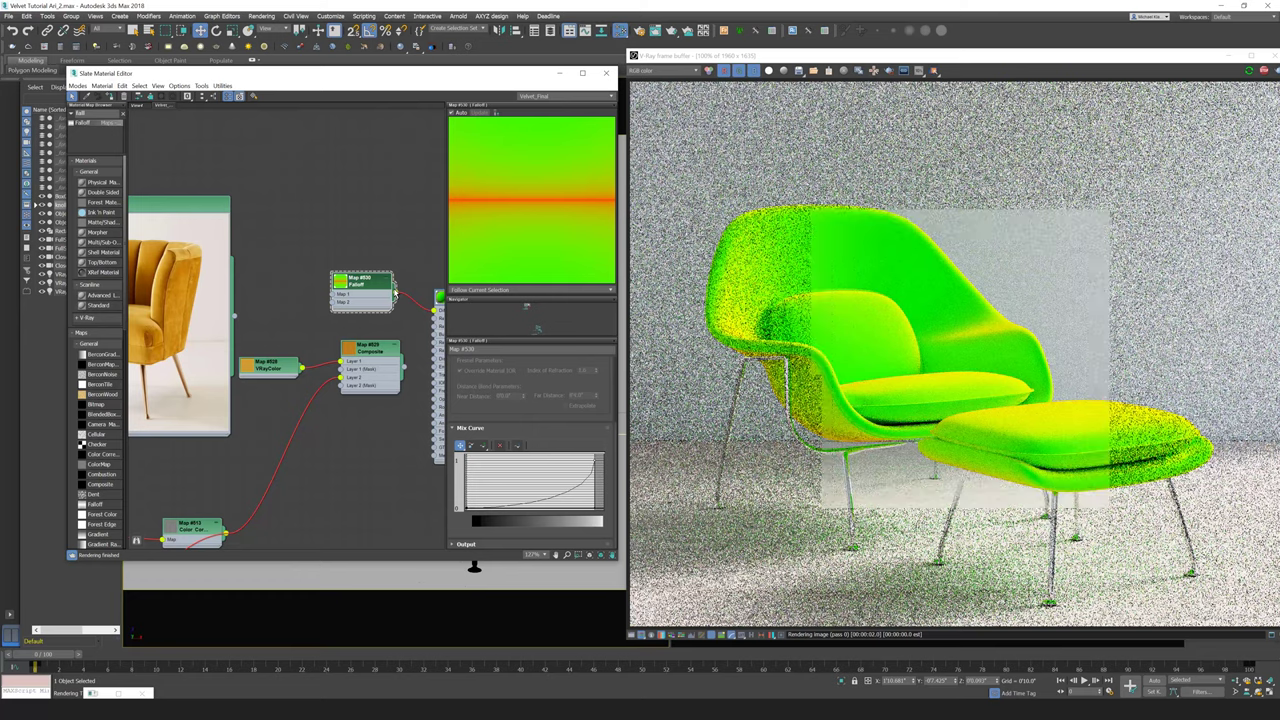
Step: Examine the light and dark velvet areas on the reference armchair bitmap against the falloff colors on the rendered chair
scroll(362, 250, "down", 1)
middle_click_drag(362, 250, 401, 192)
scroll(393, 202, "down", 1)
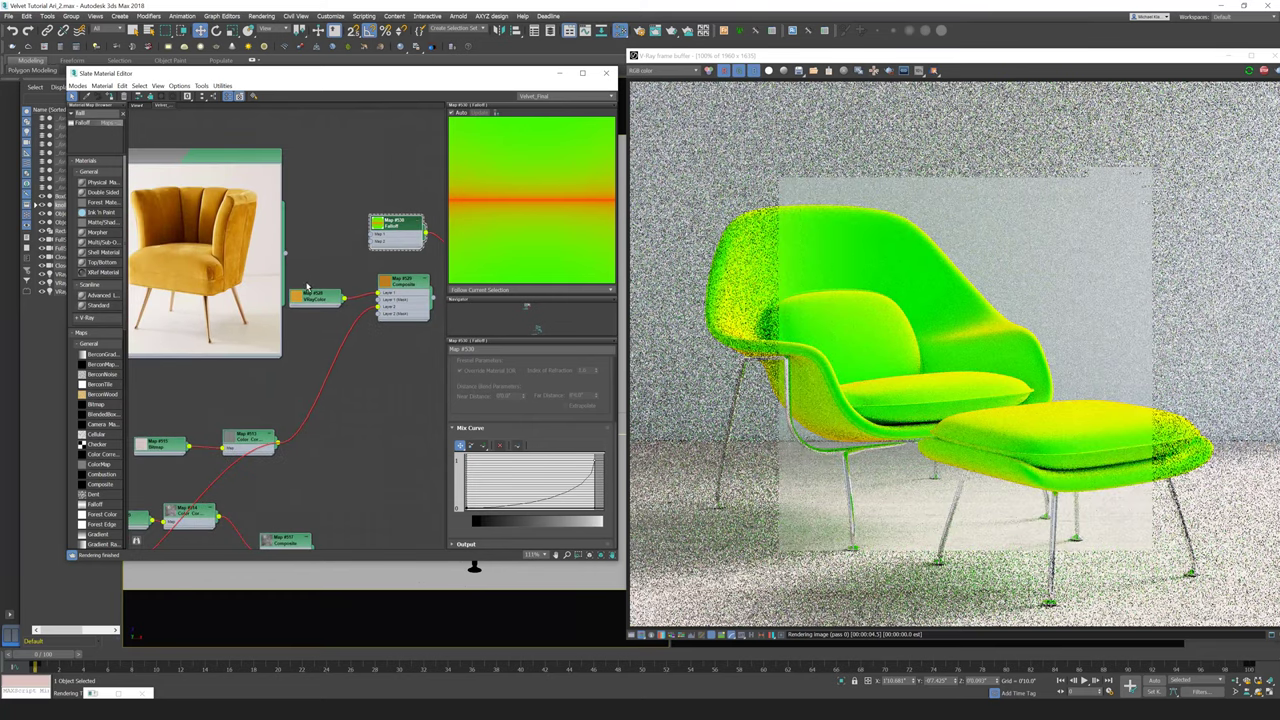
middle_click_drag(307, 287, 368, 299)
scroll(254, 277, "up", 2)
scroll(254, 278, "up", 3)
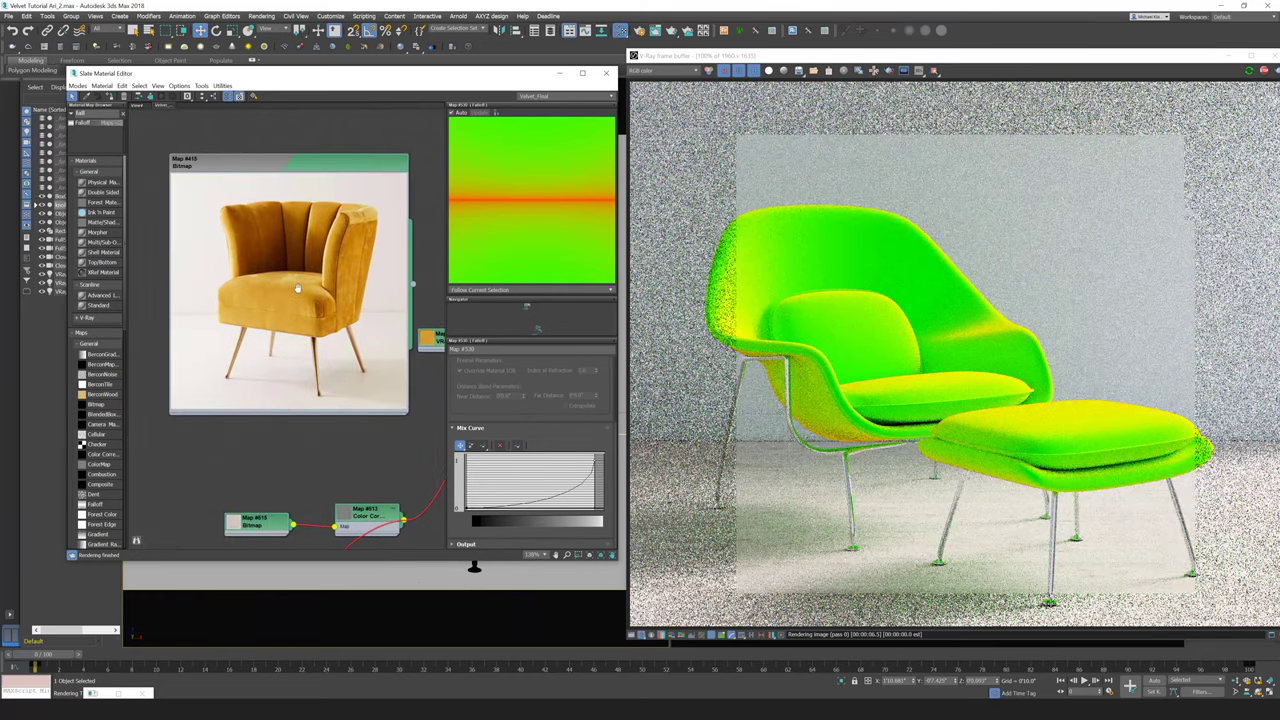
scroll(250, 243, "up", 1)
middle_click_drag(295, 234, 352, 263)
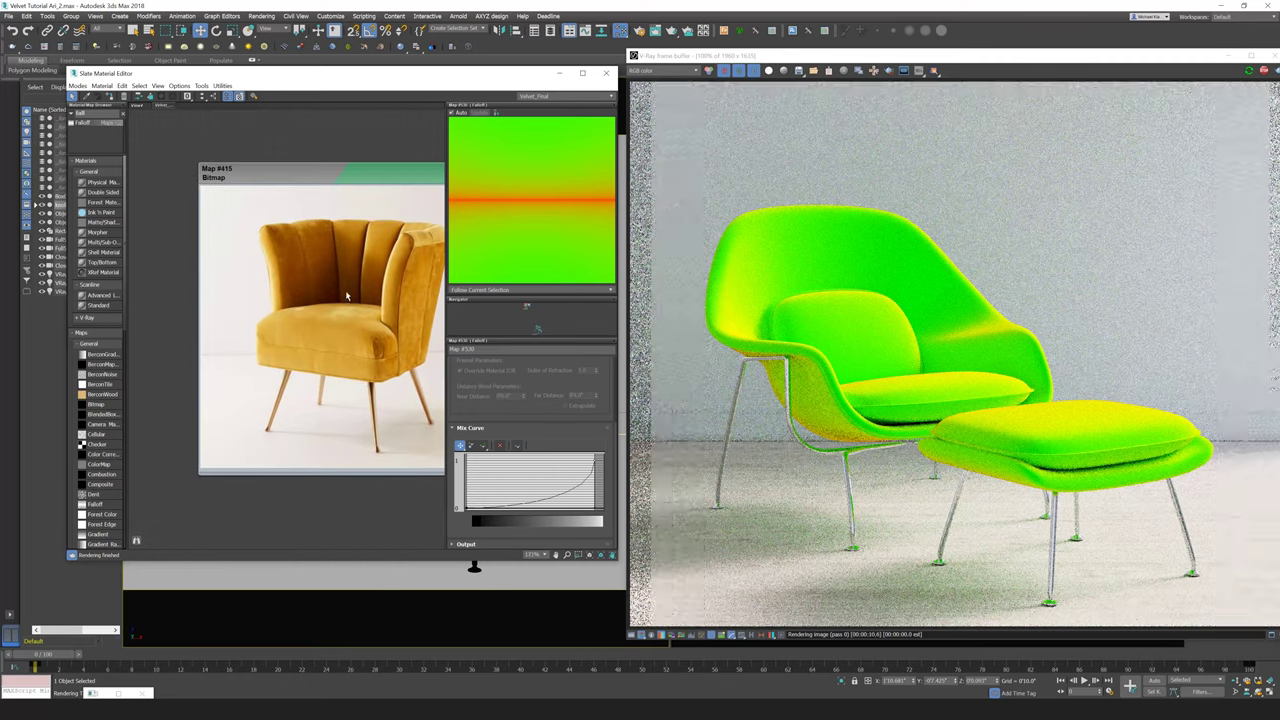
scroll(342, 292, "up", 1)
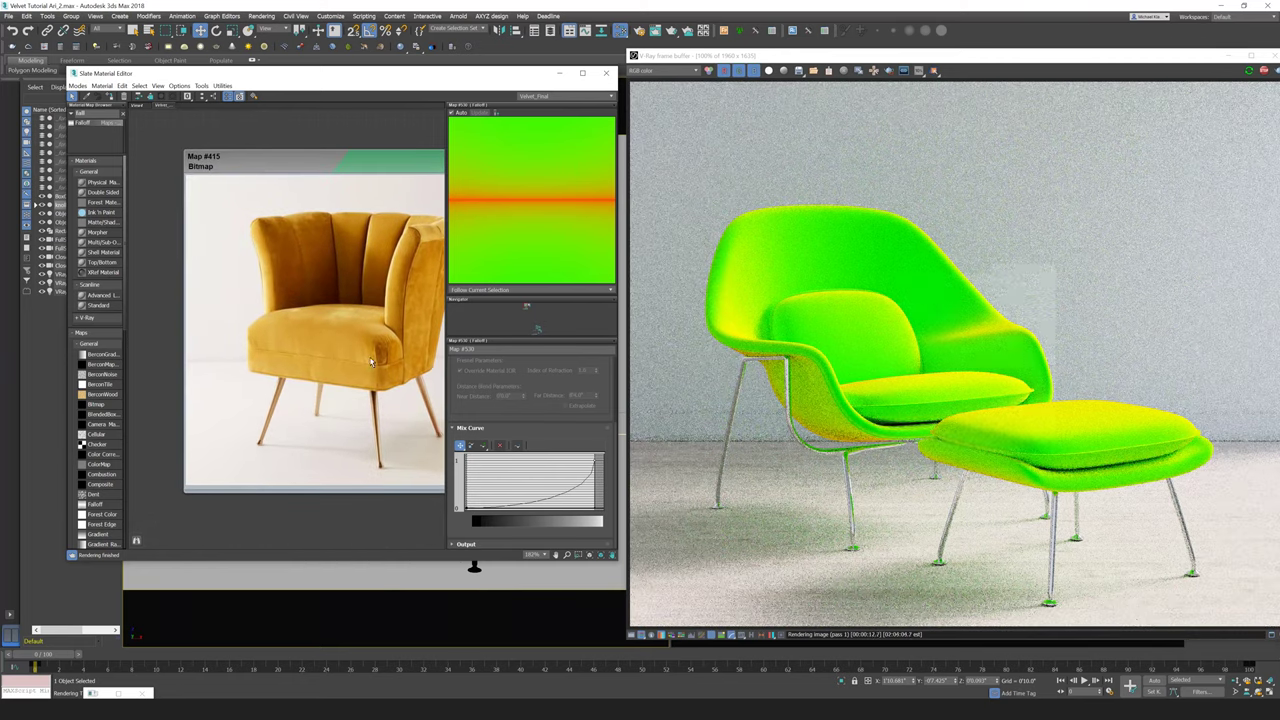
middle_click_drag(406, 335, 321, 320)
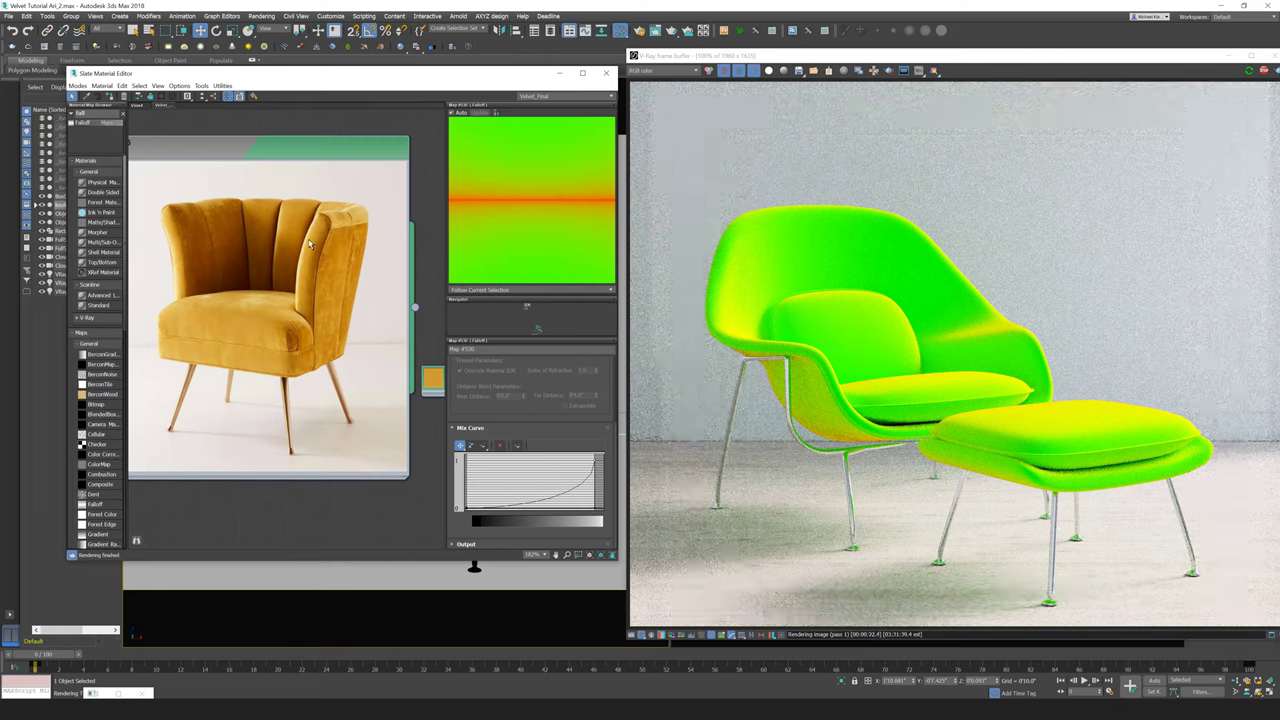
scroll(328, 318, "down", 1)
middle_click_drag(428, 343, 291, 306)
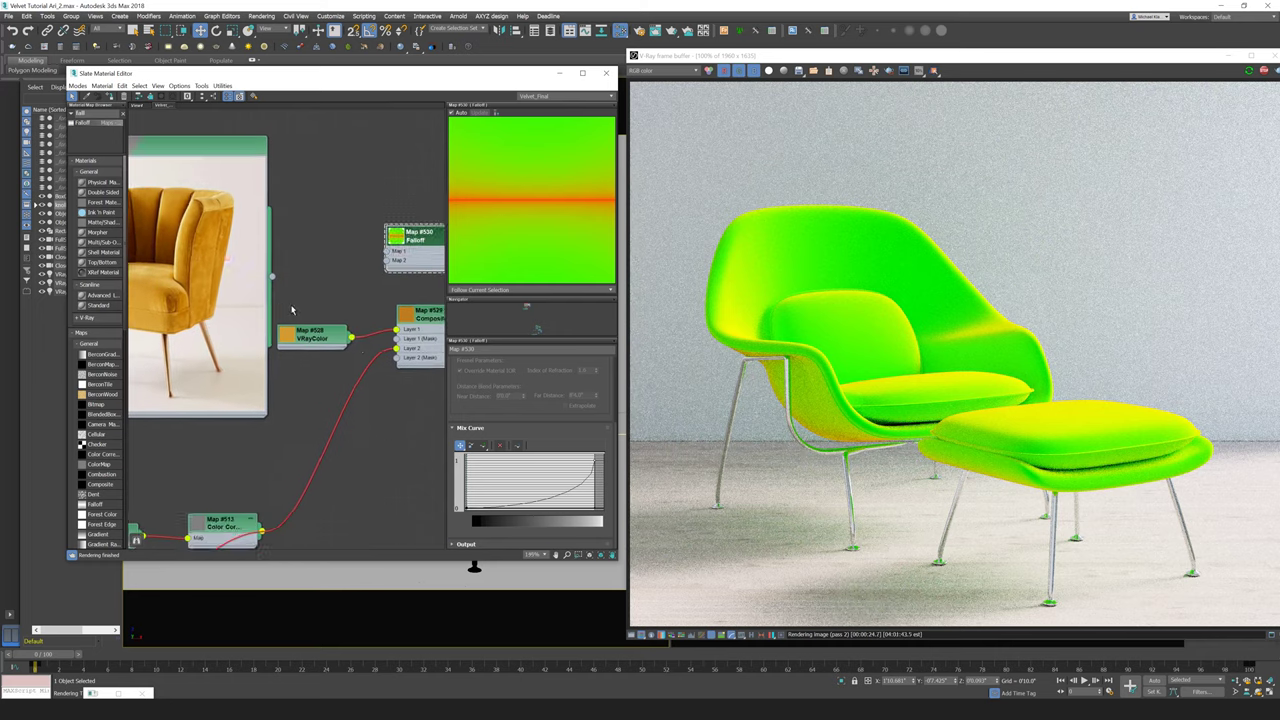
Step: Reshape the Falloff mix curve so it rises steeply at its start and levels off toward its end
scroll(400, 330, "down", 1)
middle_click_drag(440, 322, 325, 309)
scroll(344, 309, "up", 1)
left_click_drag(301, 218, 322, 227)
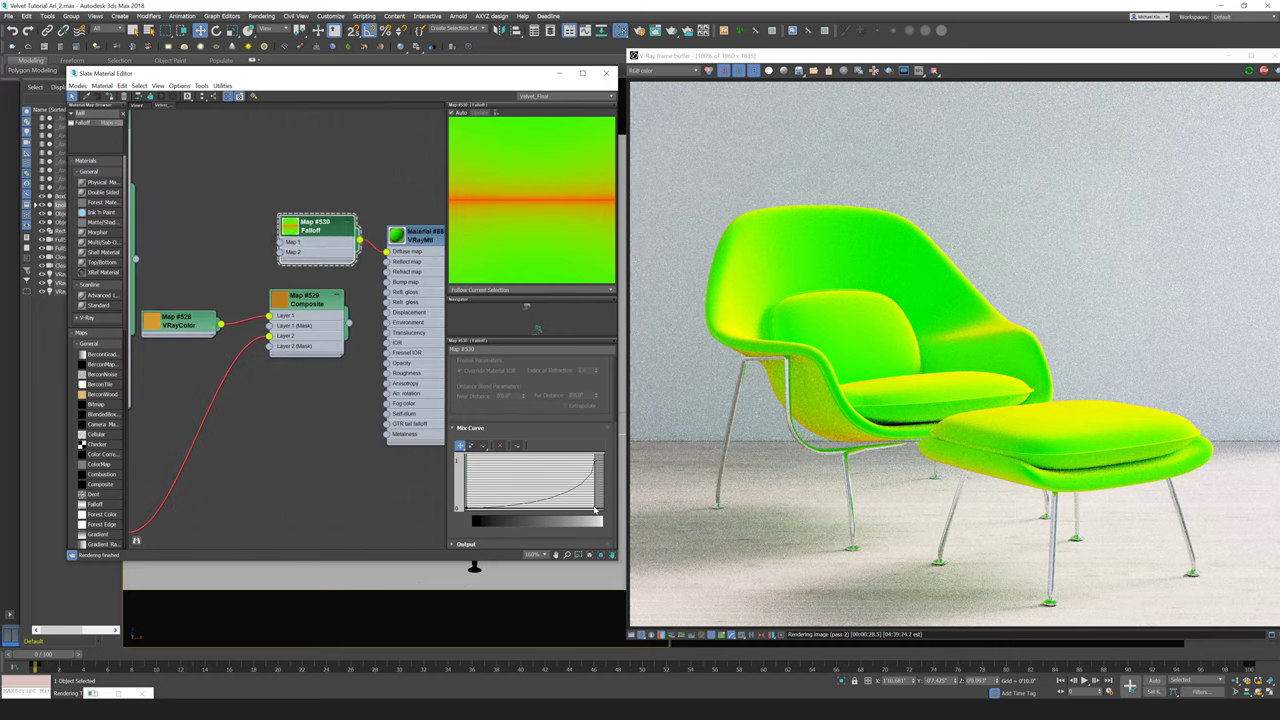
left_click_drag(575, 507, 470, 457)
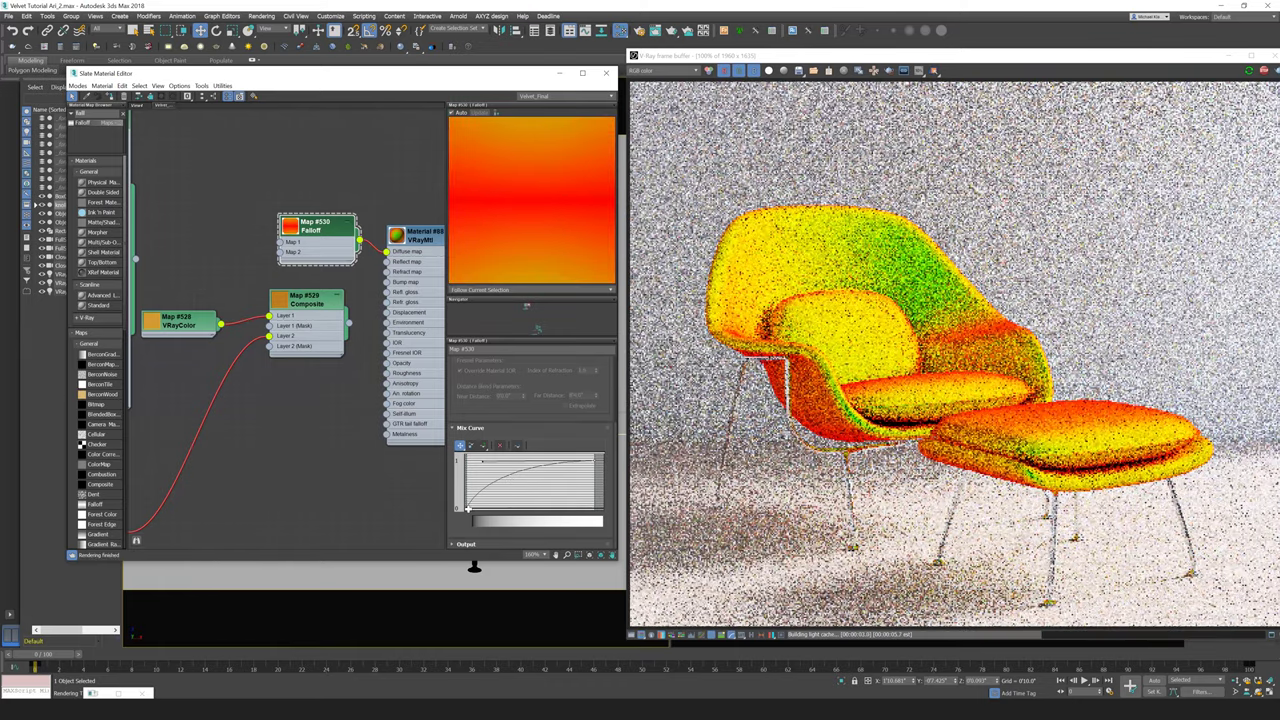
left_click_drag(483, 461, 473, 461)
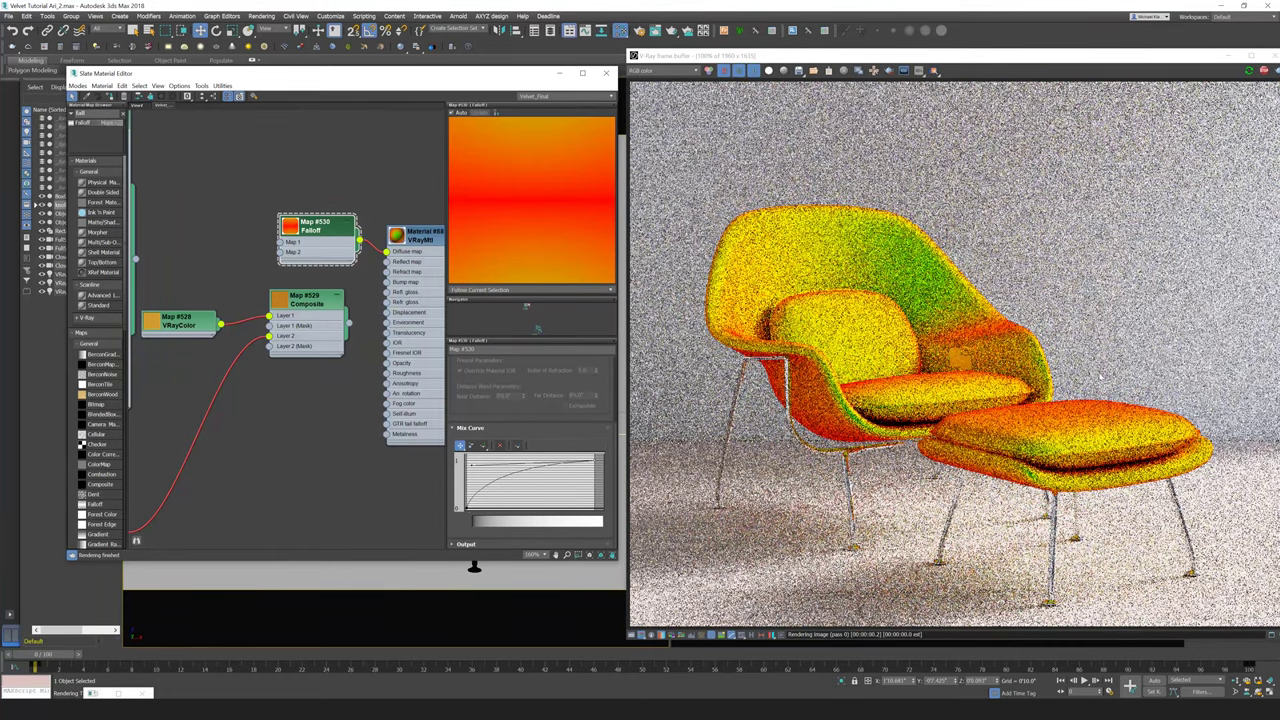
Step: Connect the yellow Composite map to the Falloff map's side slot, Map 2, moving both nodes apart for the link
scroll(261, 236, "down", 1)
middle_click_drag(250, 238, 424, 255)
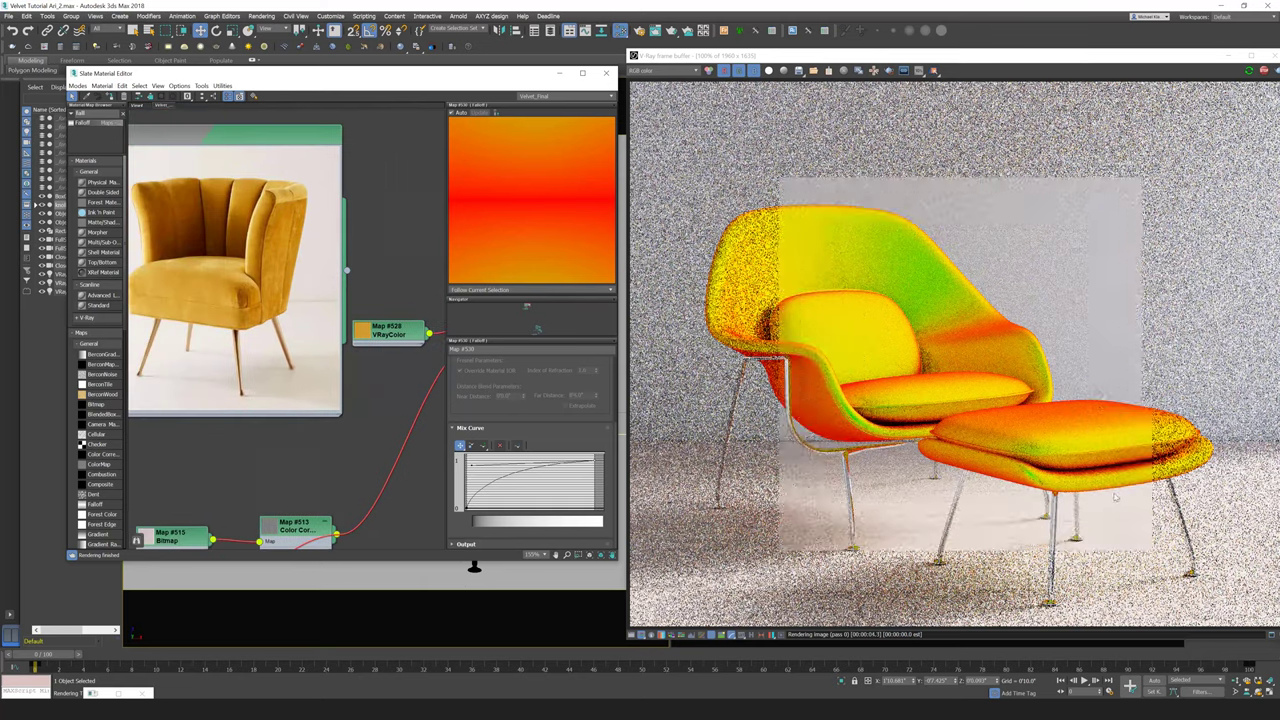
middle_click_drag(433, 393, 278, 379)
scroll(340, 350, "up", 3)
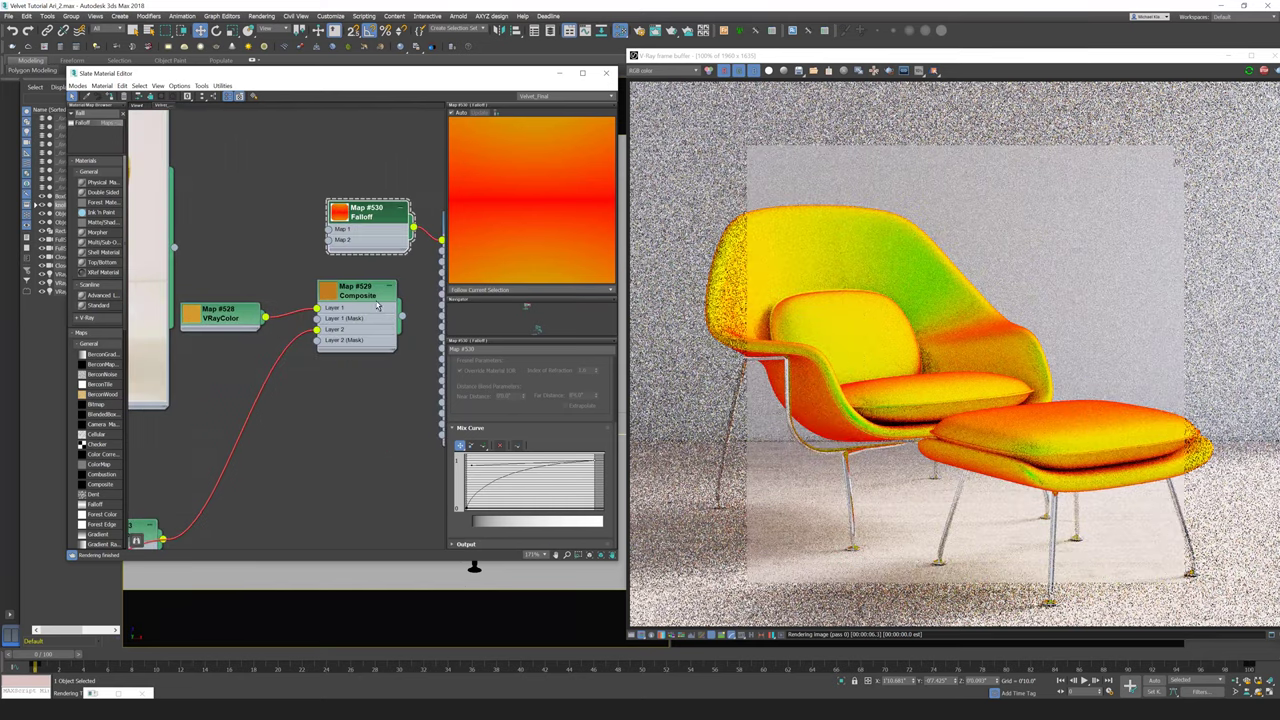
left_click_drag(365, 296, 319, 296)
left_click_drag(367, 219, 376, 218)
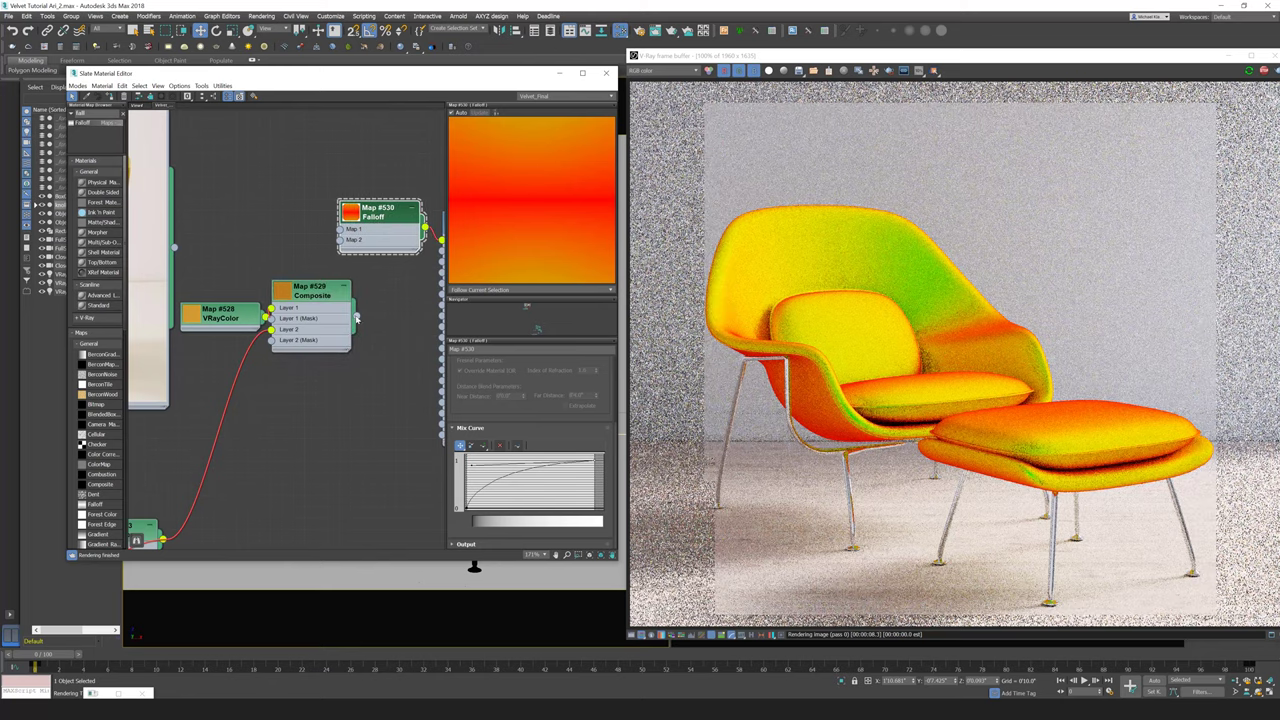
left_click_drag(356, 317, 341, 240)
middle_click_drag(392, 318, 424, 398)
scroll(440, 346, "down", 1)
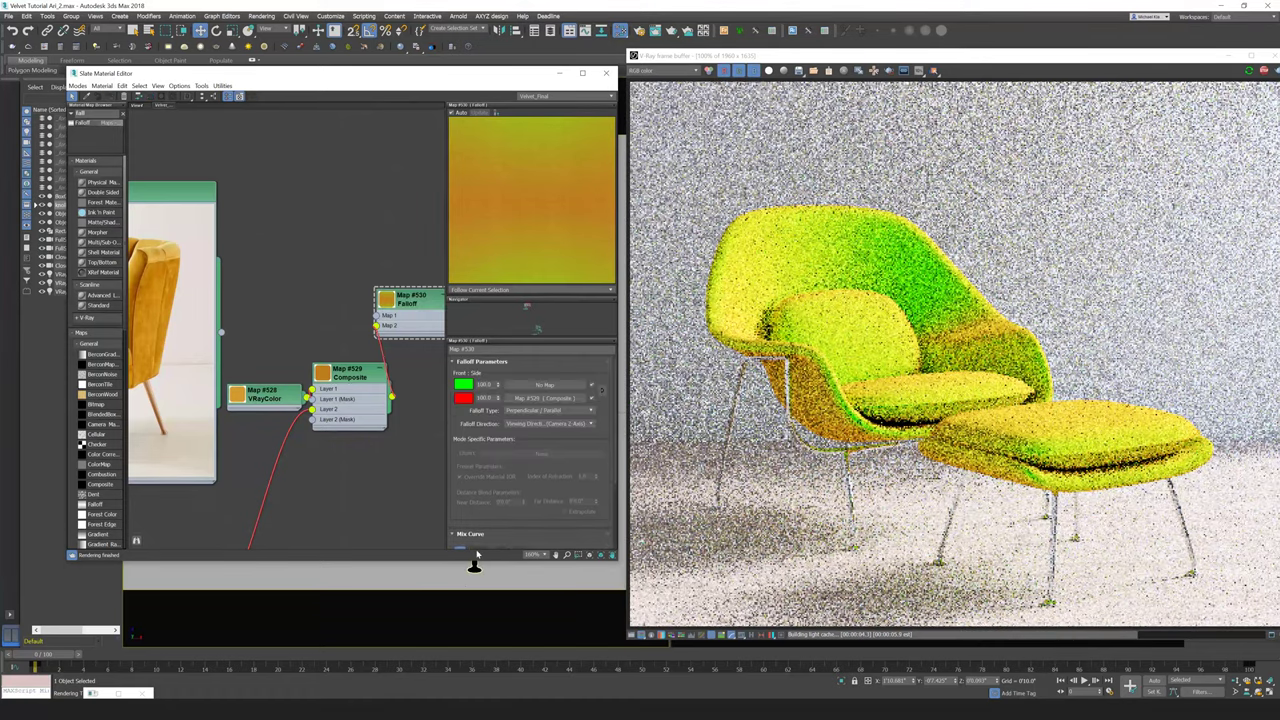
Step: Set the Falloff map's front color to black
left_click(464, 385)
left_click_drag(280, 104, 240, 109)
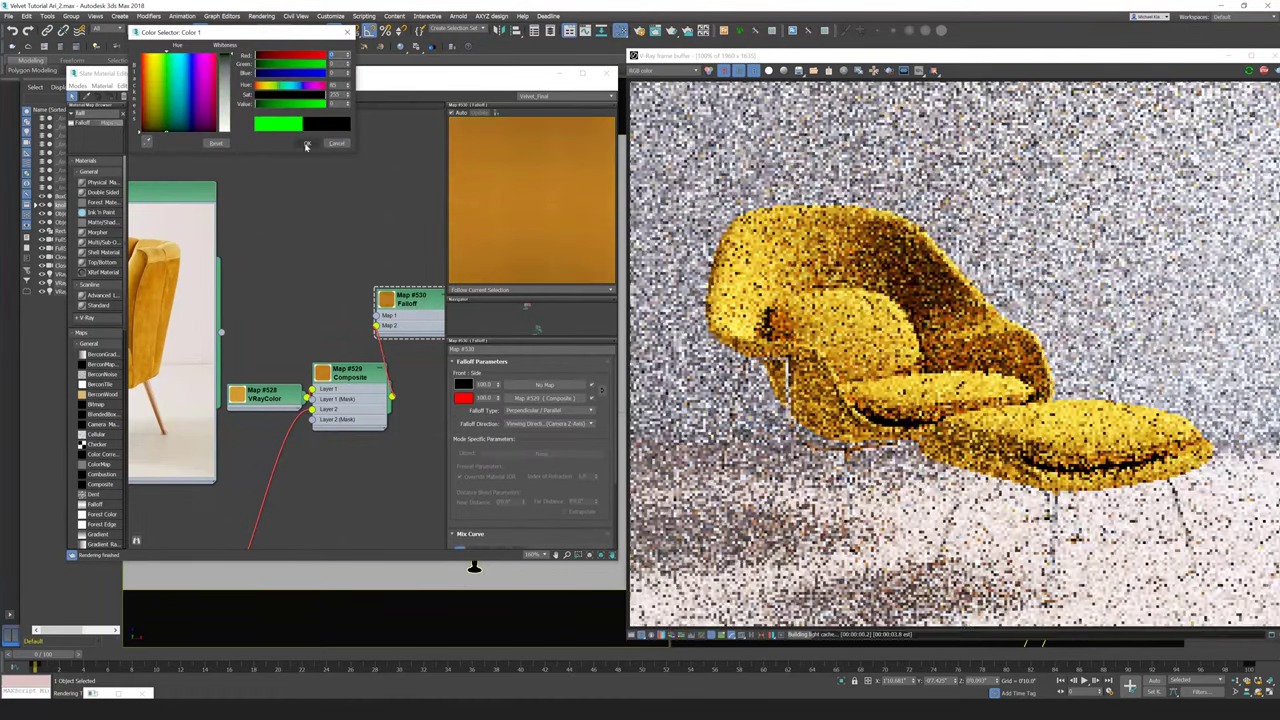
left_click(307, 143)
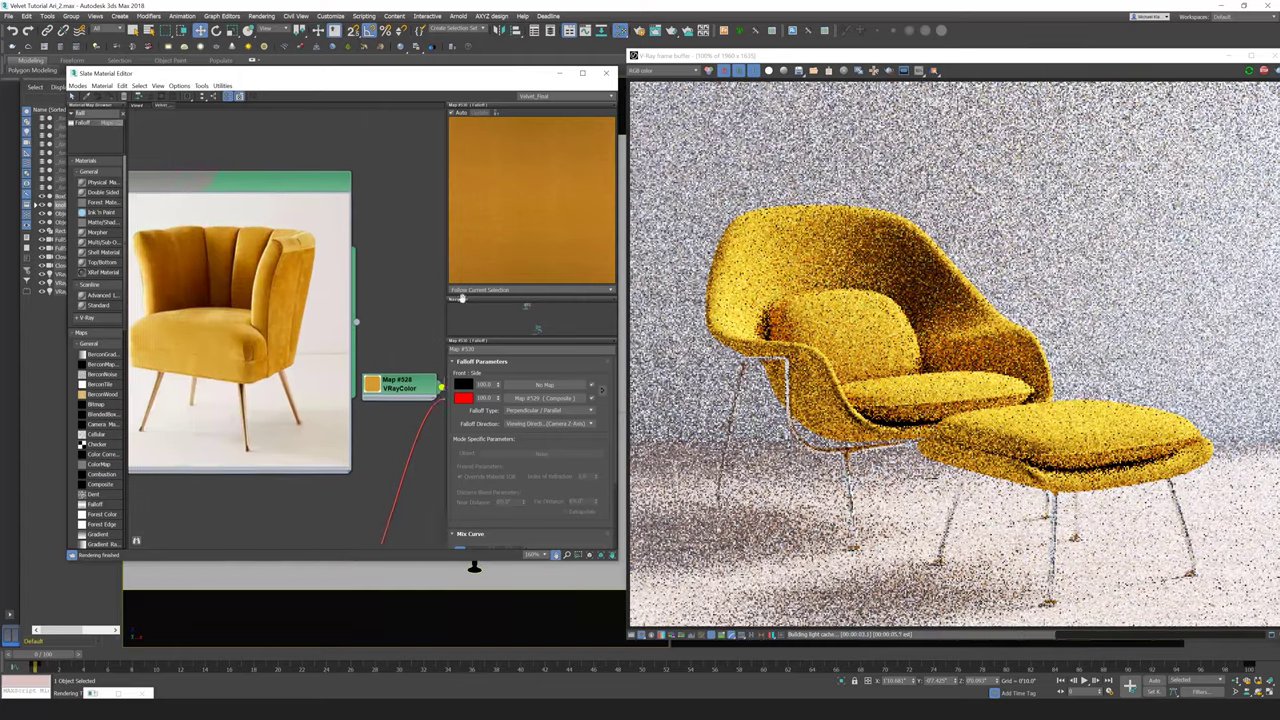
Step: Compare the black-to-yellow falloff shading on the rendered chair with the reference armchair bitmap
middle_click_drag(212, 317, 390, 303)
scroll(390, 303, "down", 1)
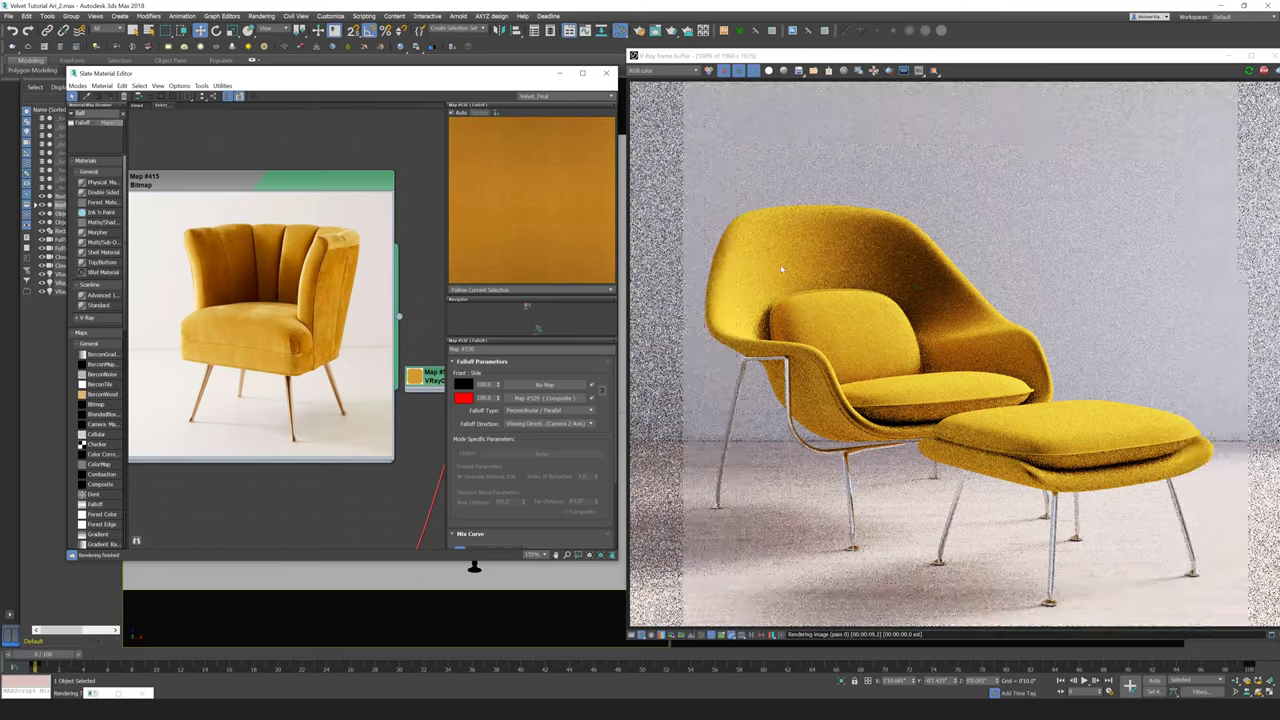
scroll(266, 310, "down", 5)
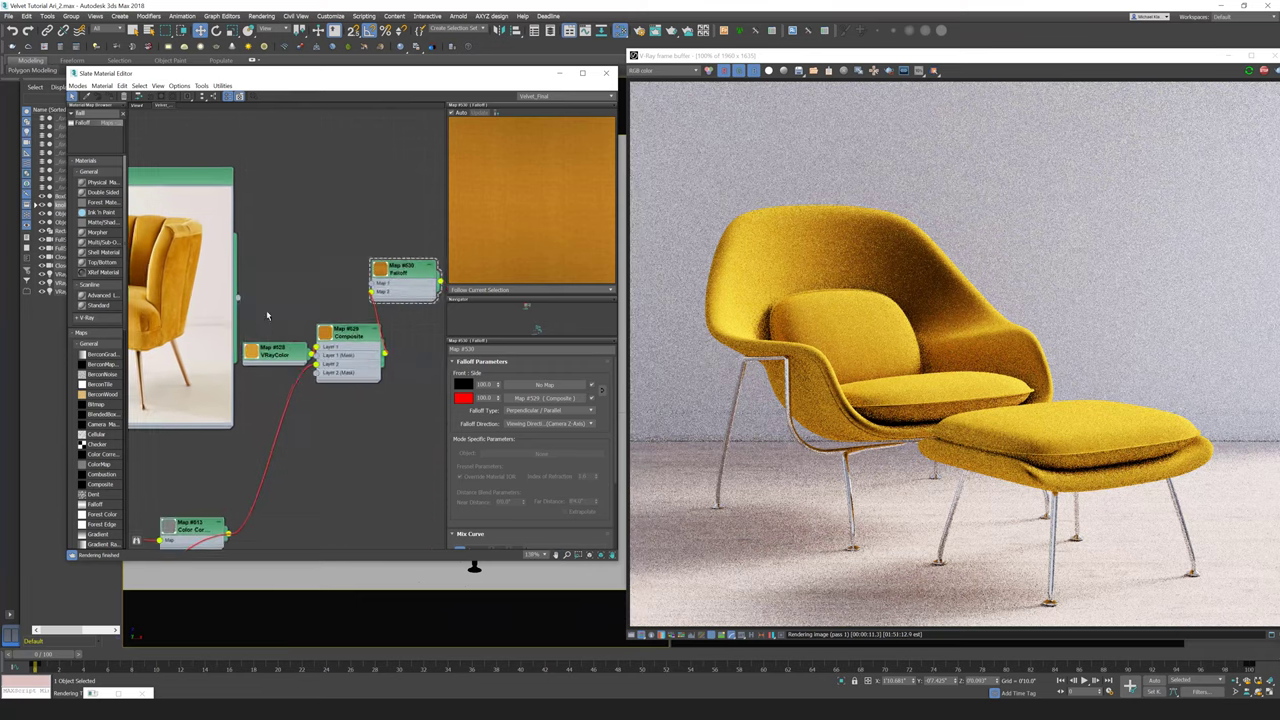
left_click_drag(383, 293, 391, 292)
middle_click_drag(337, 311, 366, 311)
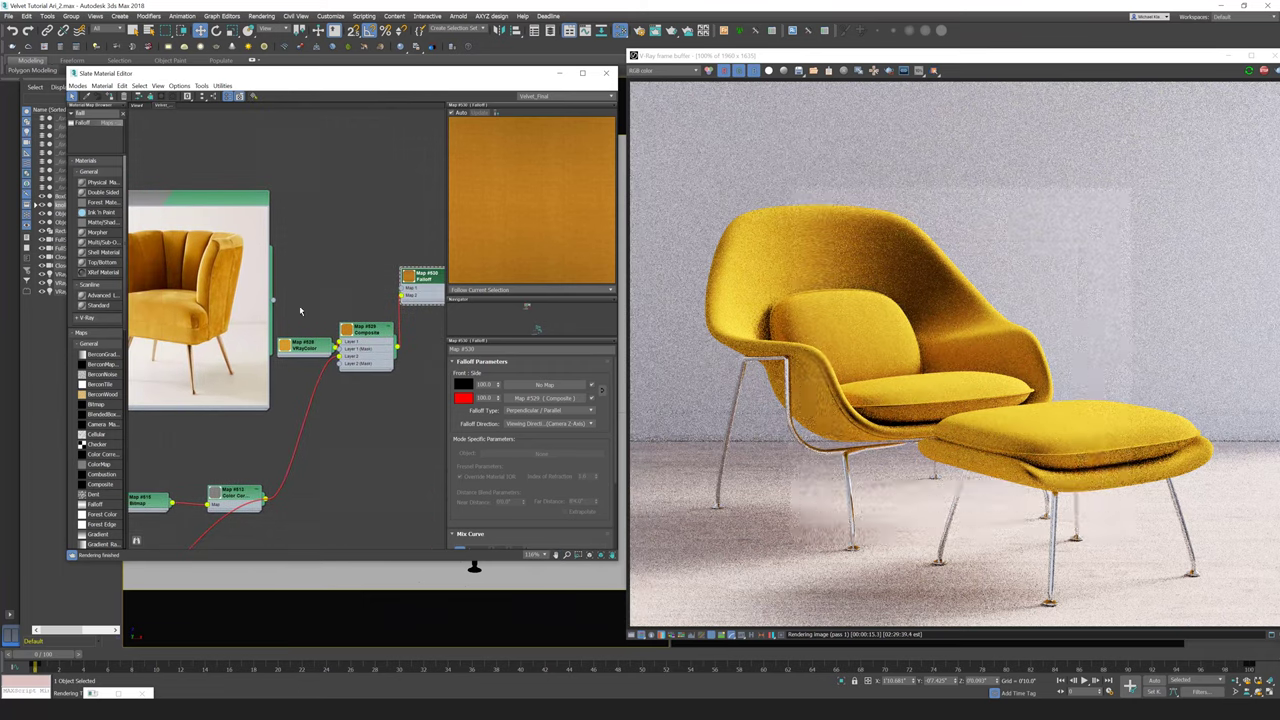
middle_click_drag(174, 285, 189, 288)
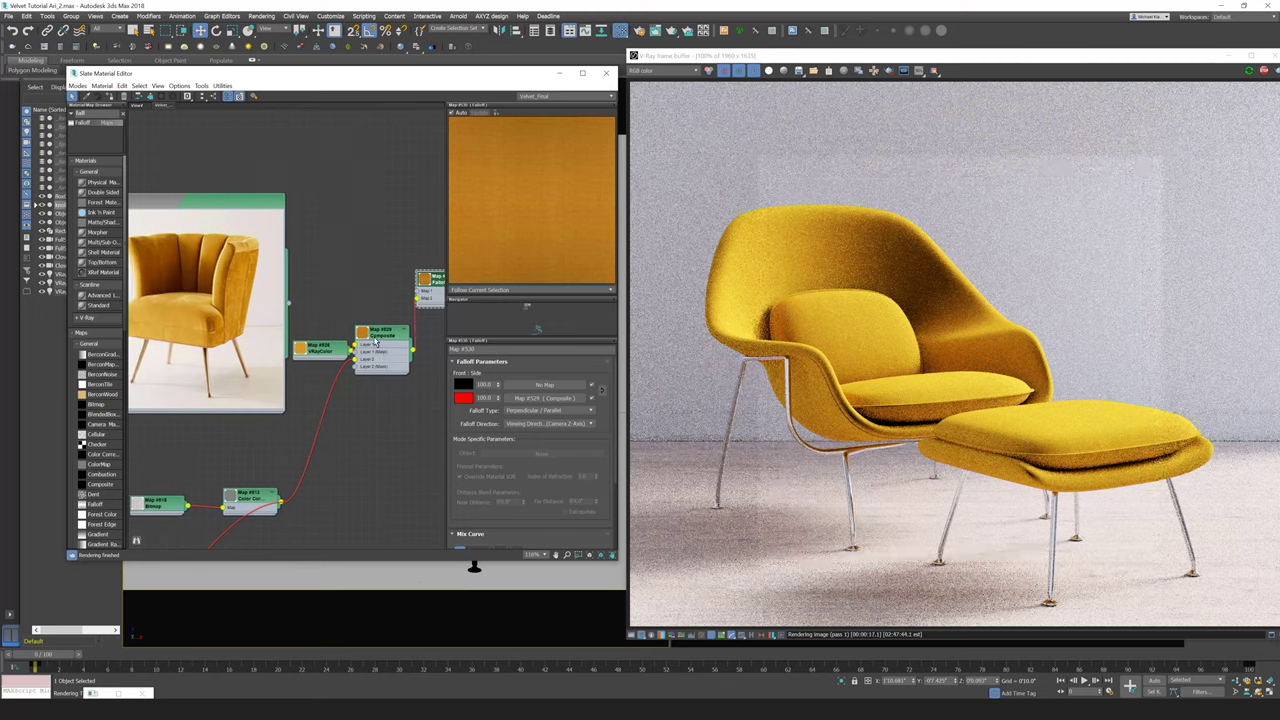
Step: Duplicate the Composite map with its inputs, delete the copied Bitmap and Color Correction, and feed its Layer 2 from the original Color Correction
left_click(338, 350)
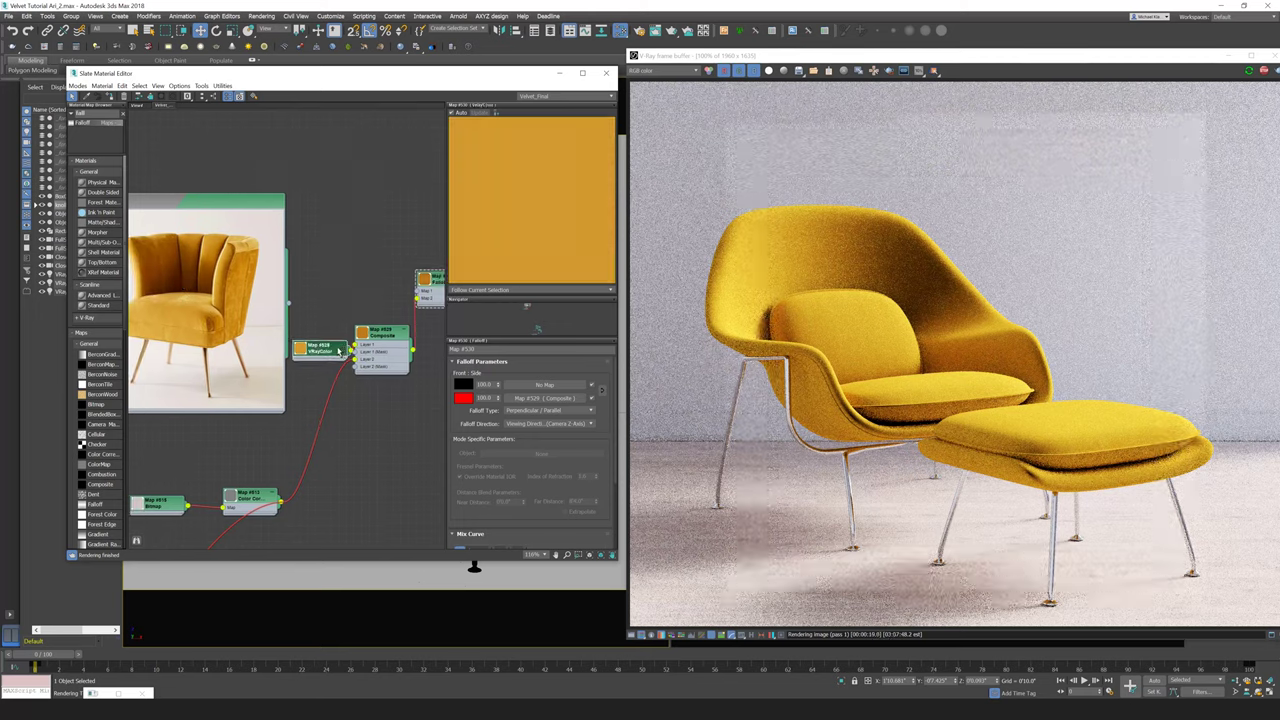
mouse_move(381, 334)
left_mouse_down("ctrl+shift")
mouse_move(369, 267)
mouse_move(381, 210)
left_mouse_up("ctrl+shift")
left_click_drag(348, 268, 302, 289)
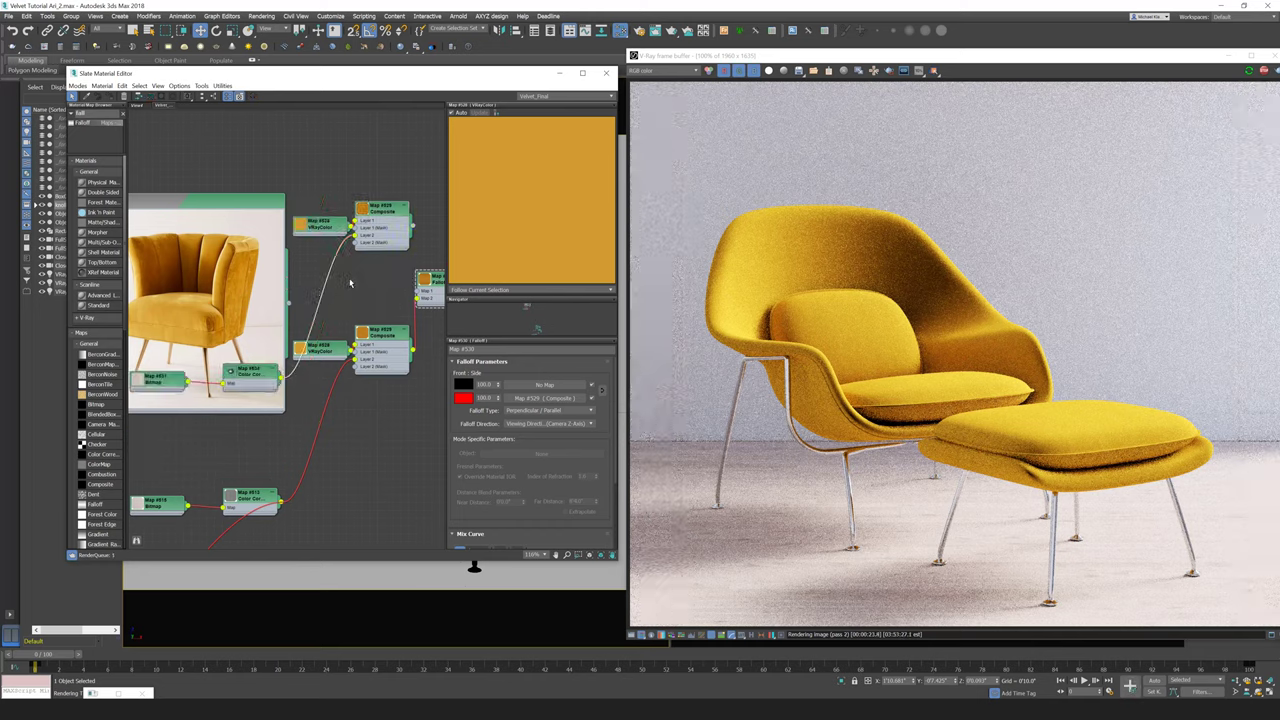
left_click(248, 372)
key("Delete")
left_click(160, 378)
key("Delete")
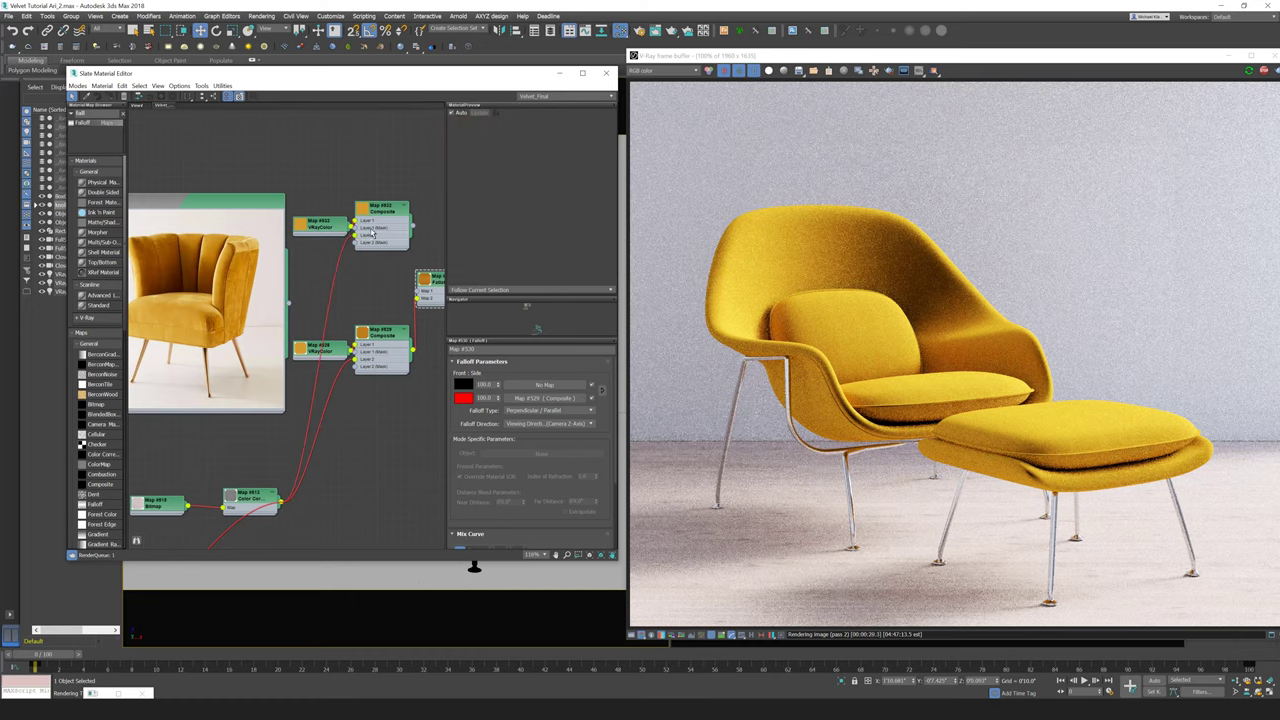
left_click_drag(372, 233, 366, 278)
Step: Change the duplicated VRayColor to a dark brown sampled from the shadowed velvet of the reference armchair
left_click(320, 226)
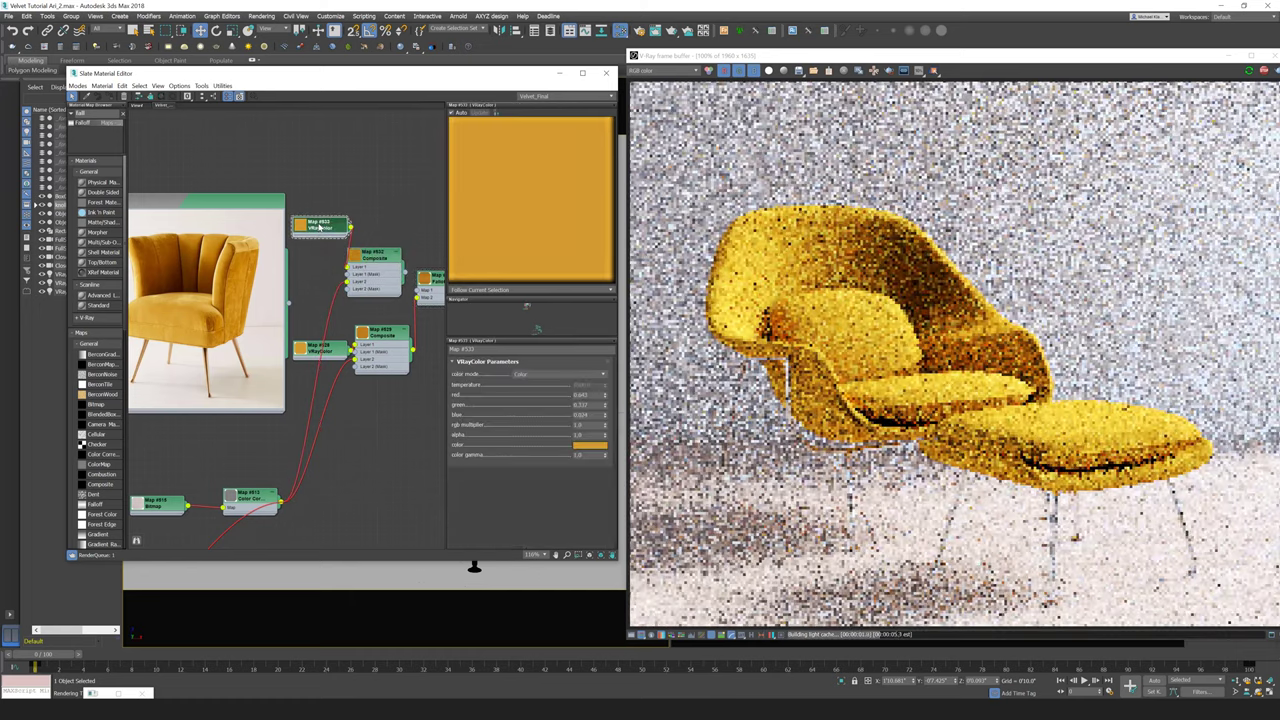
left_click(590, 444)
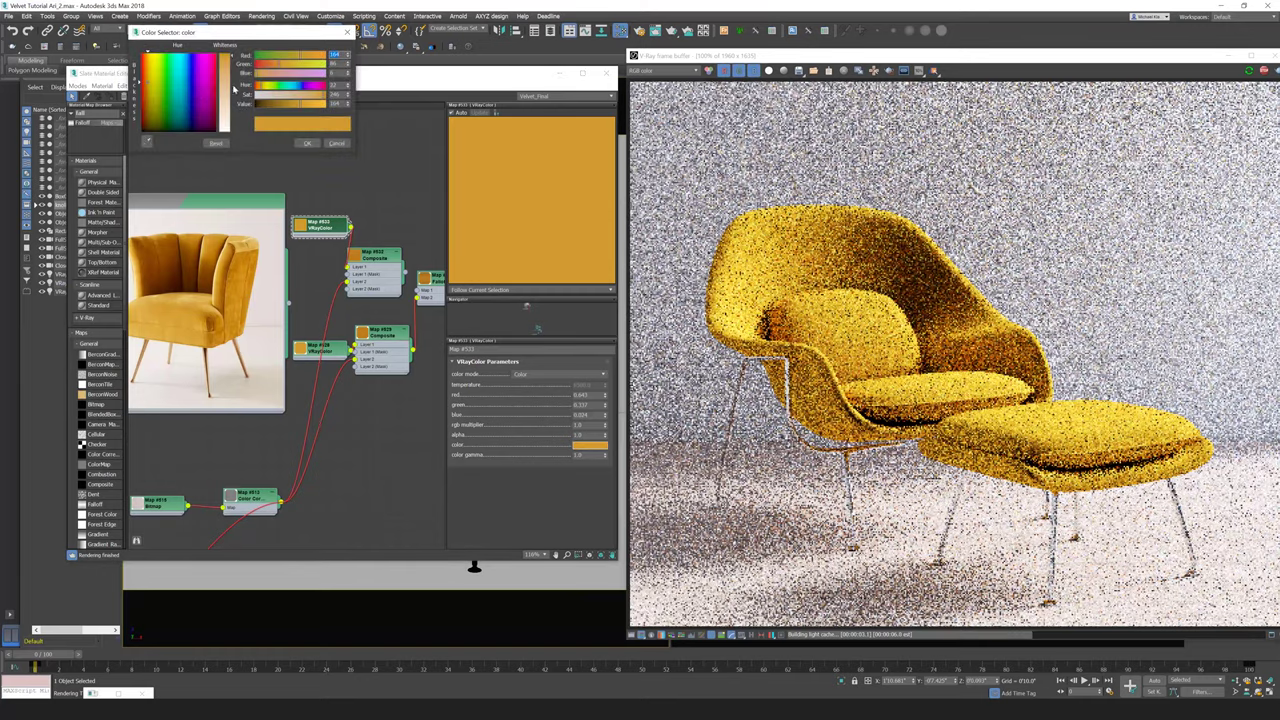
left_click(147, 141)
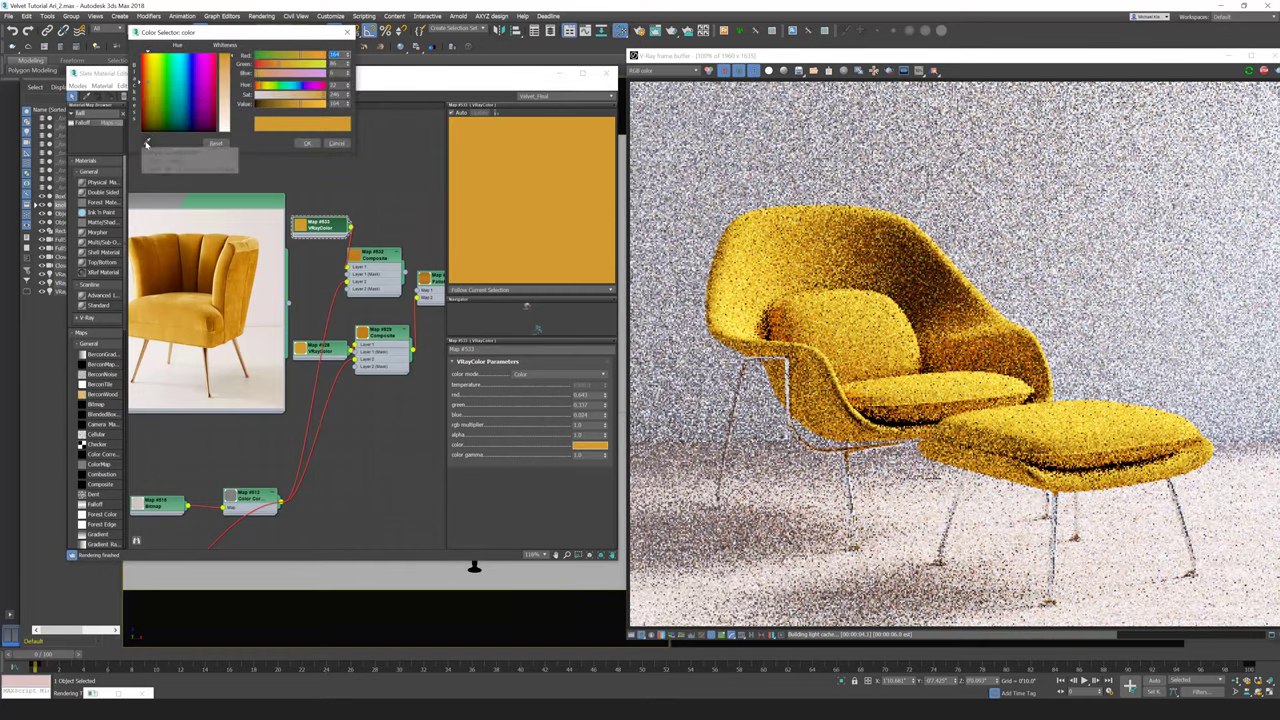
left_click(178, 283)
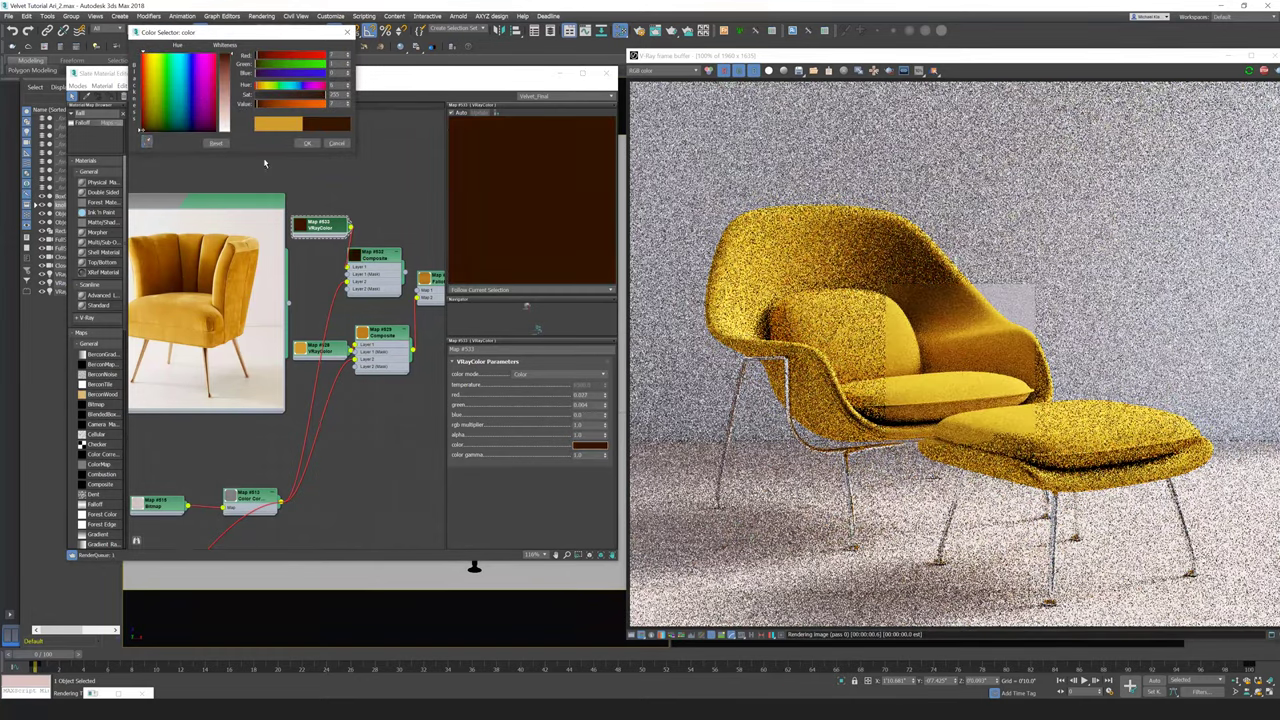
left_click(307, 143)
Step: Connect the dark brown Composite to the Falloff map's front slot, Map 1, and shift the V-Ray material node aside
middle_click_drag(410, 280, 297, 289)
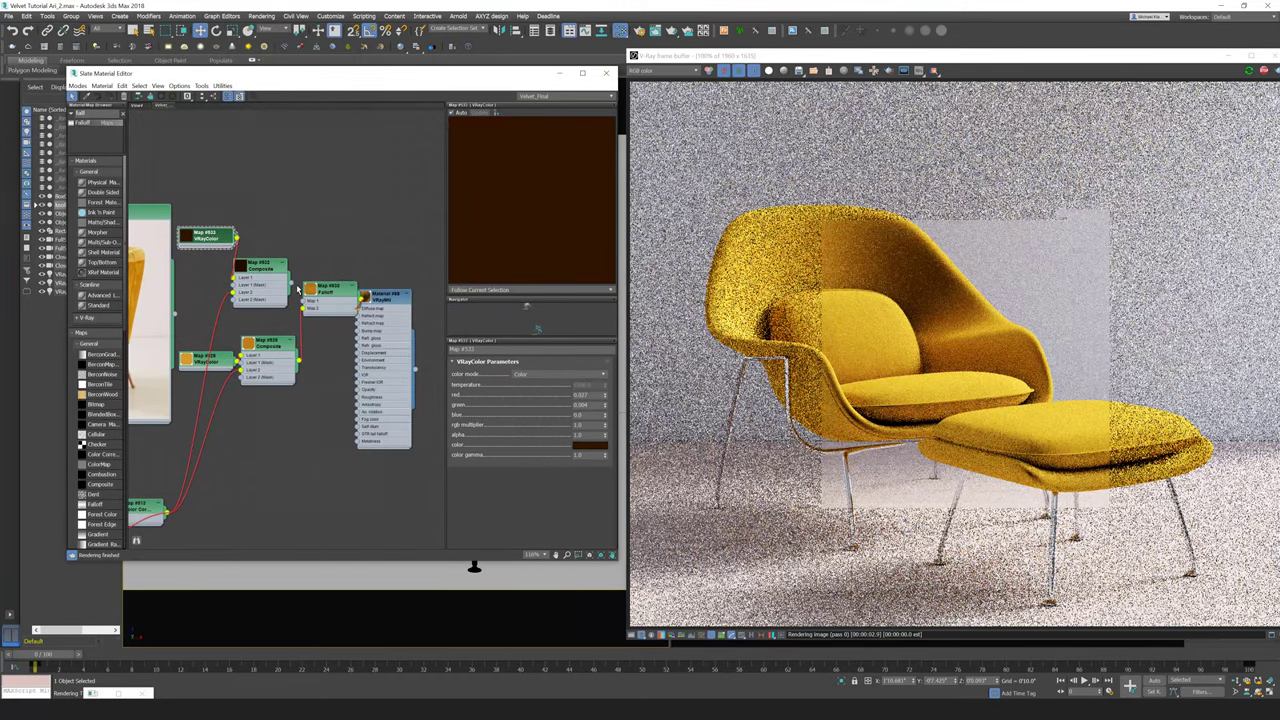
left_click(403, 303)
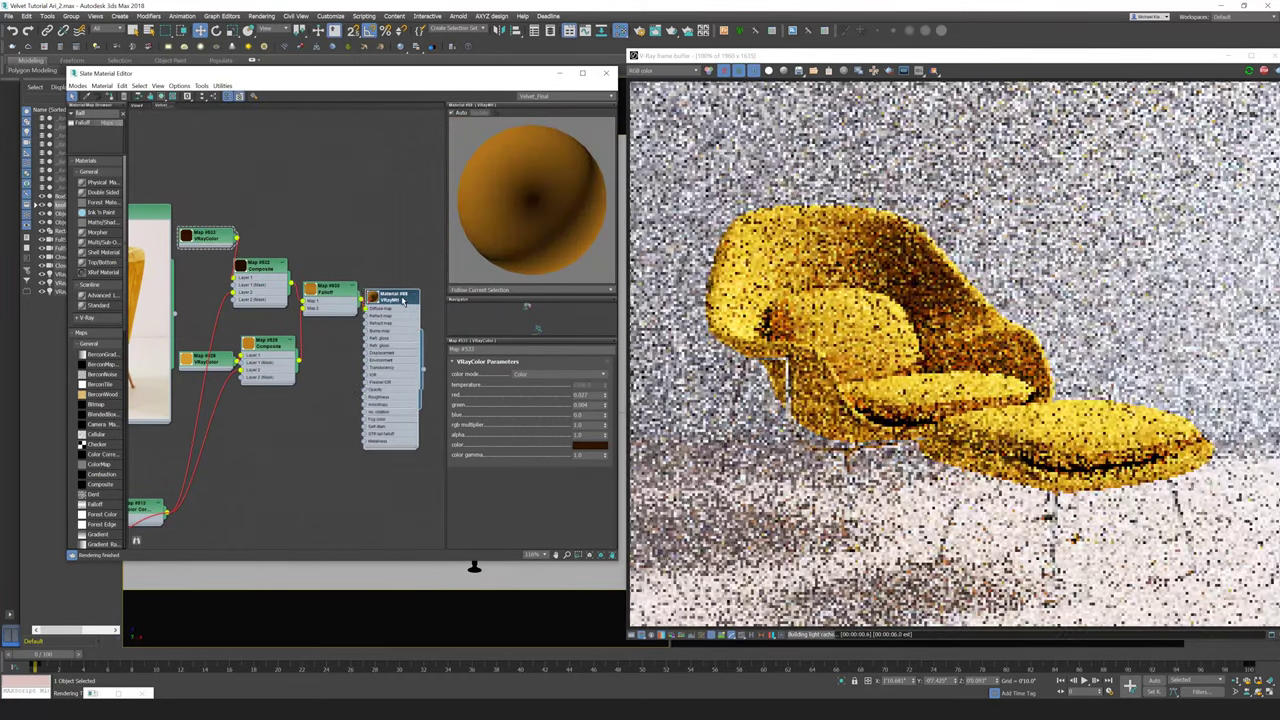
left_click_drag(413, 297, 437, 297)
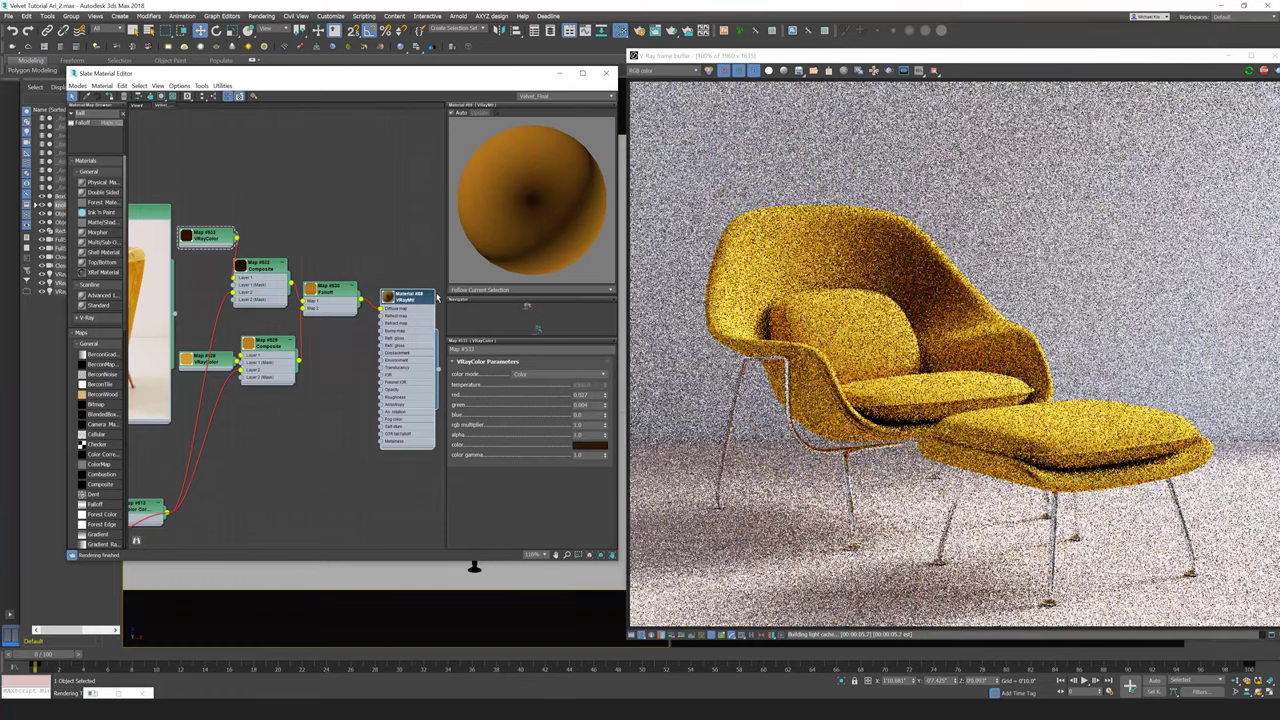
Step: Reposition the dark brown VRayColor node and the reference bitmap so they sit clear of each other
scroll(345, 326, "down", 1)
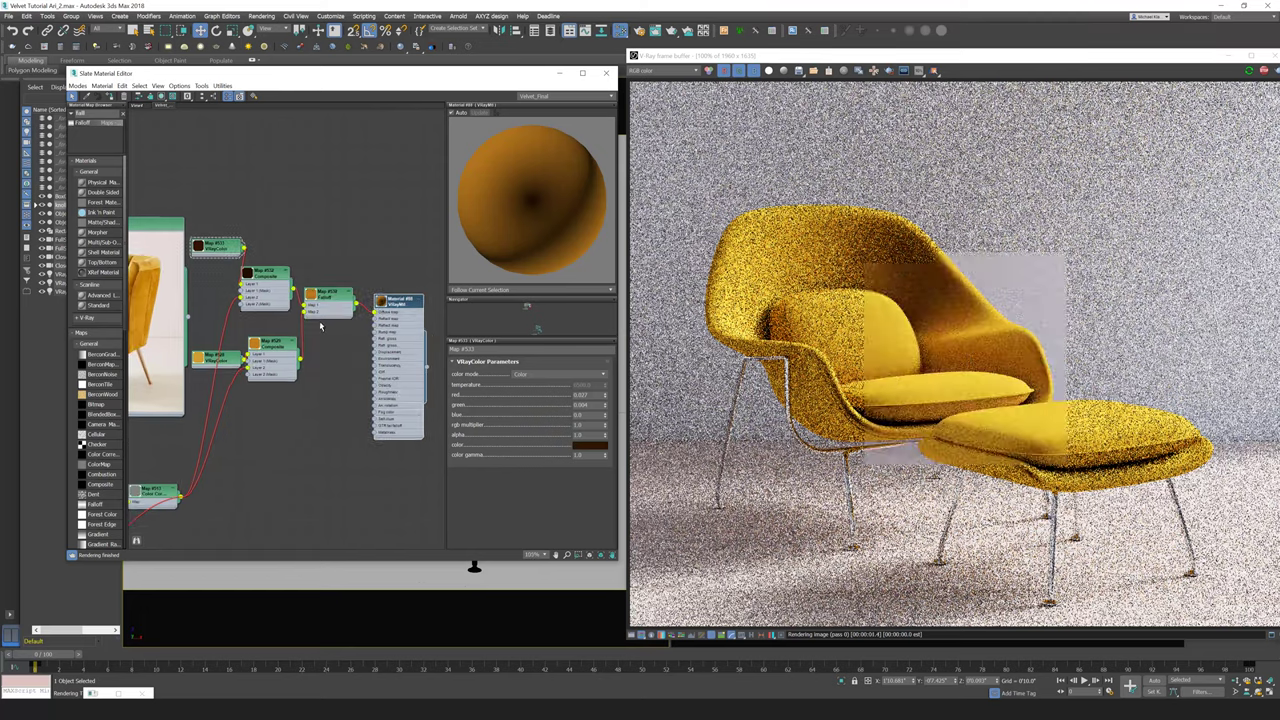
middle_click_drag(261, 330, 340, 312)
scroll(338, 311, "down", 2)
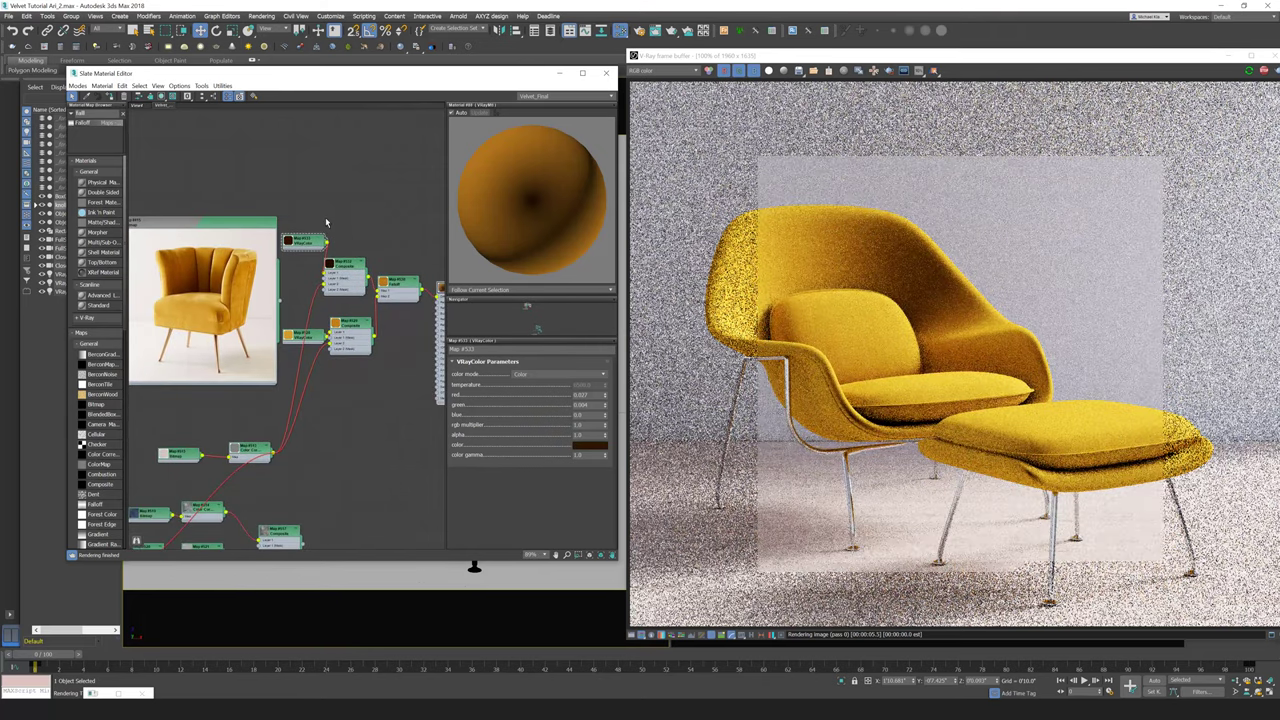
left_click_drag(309, 242, 303, 255)
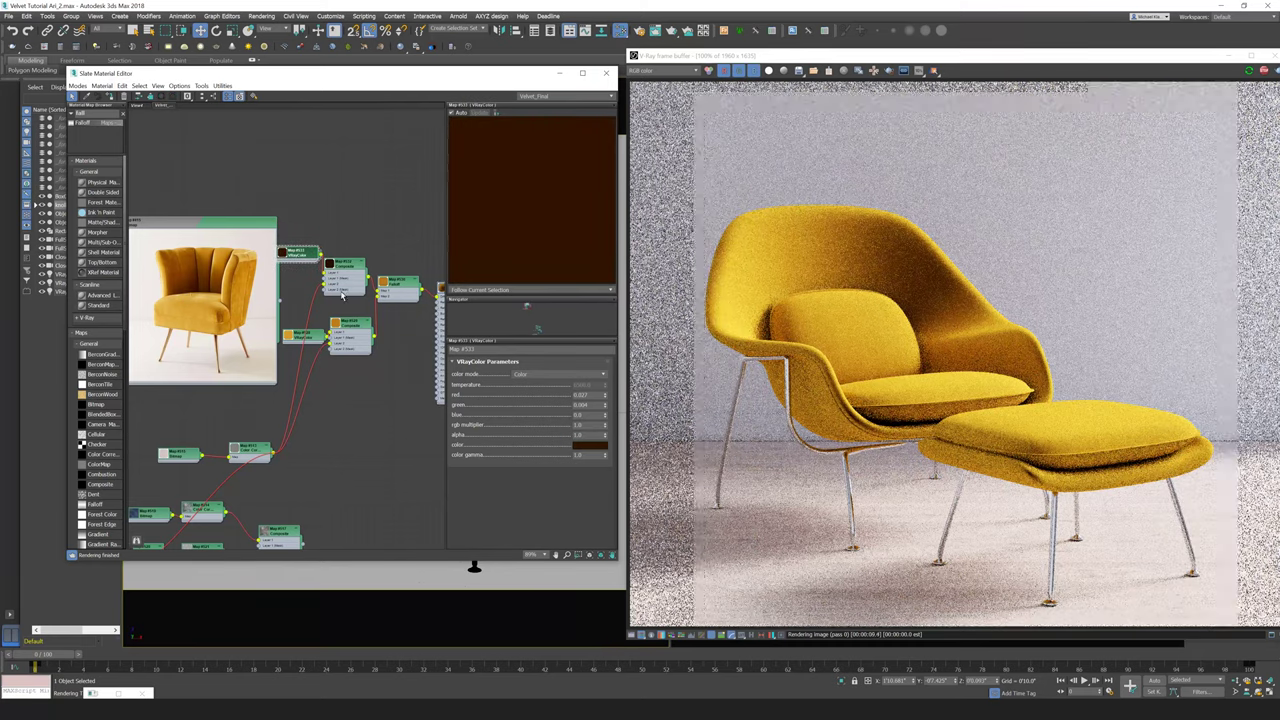
left_click_drag(307, 255, 234, 228)
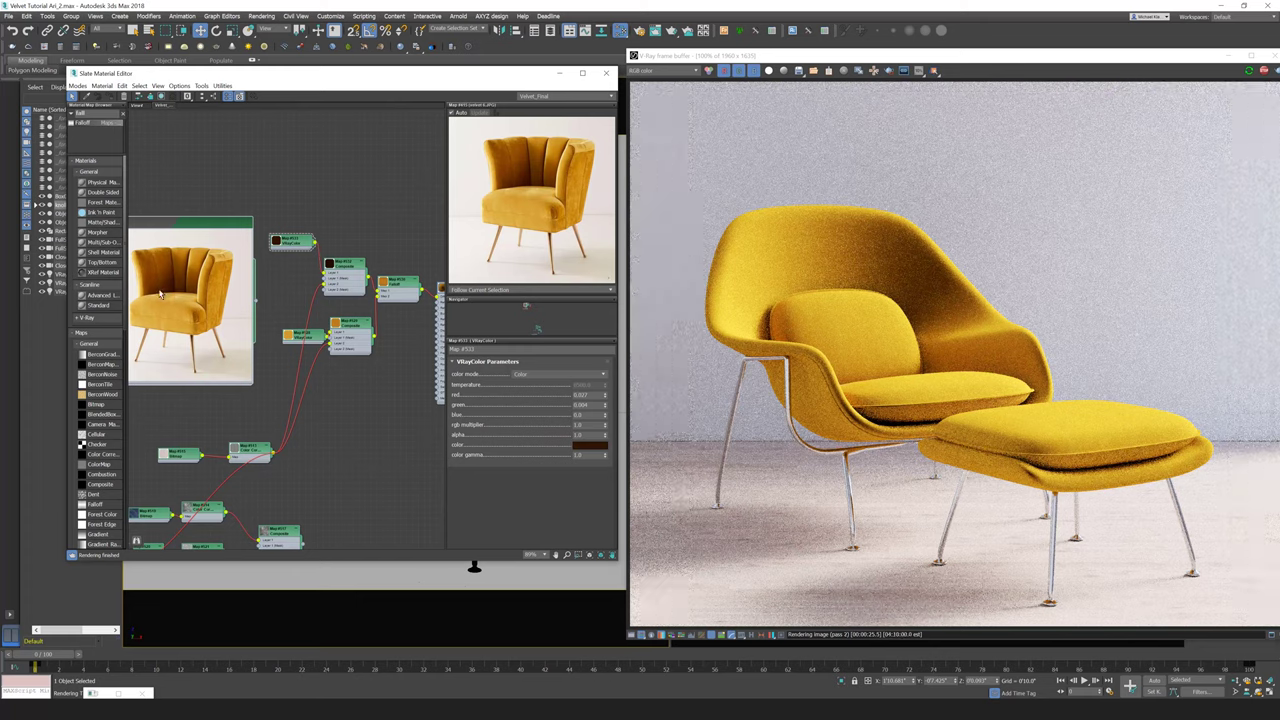
Step: Examine the light and dark velvet areas on the reference armchair against the brown-to-yellow shading of the rendered chair
scroll(160, 295, "up", 6)
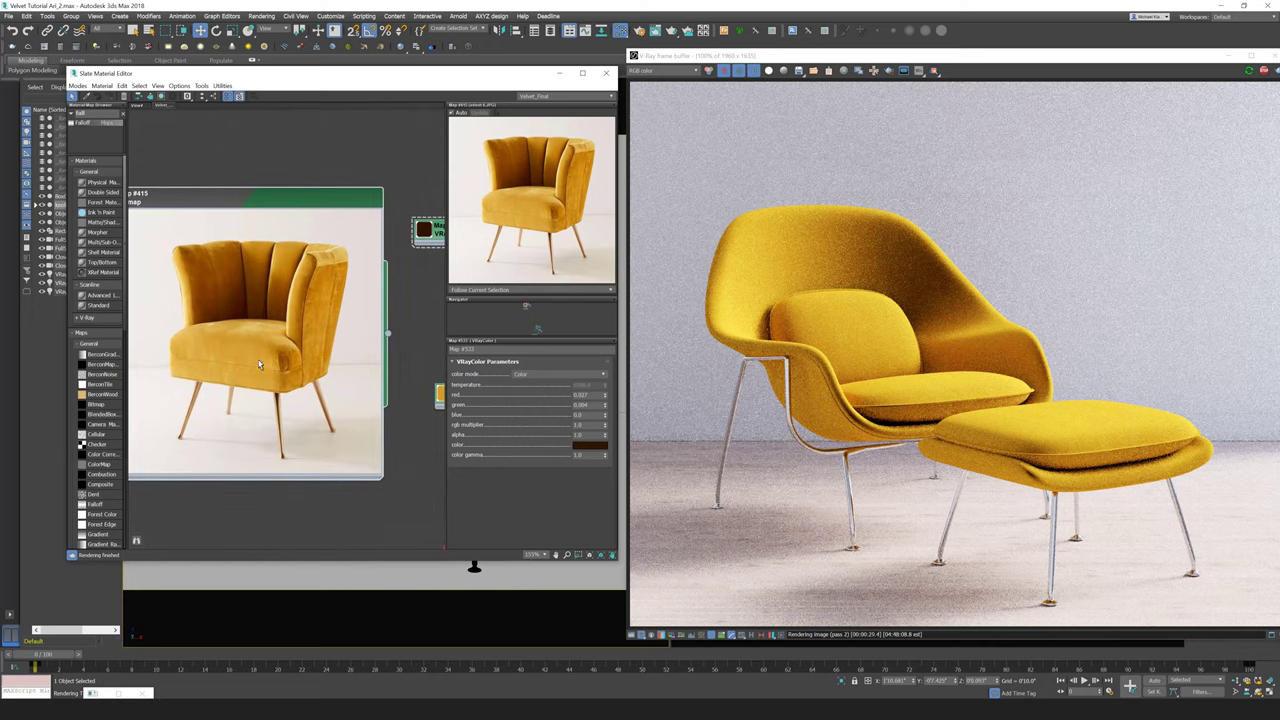
middle_click_drag(357, 289, 251, 280)
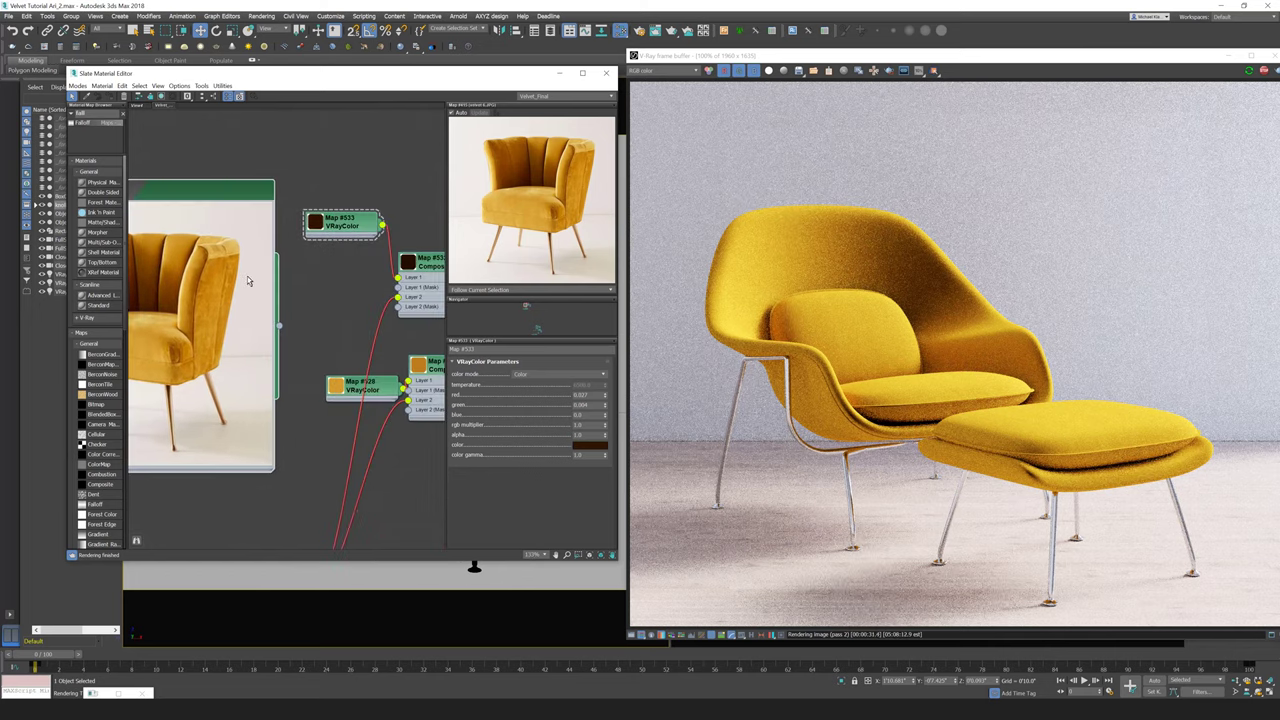
scroll(289, 277, "down", 3)
middle_click_drag(425, 289, 289, 289)
scroll(218, 250, "up", 4)
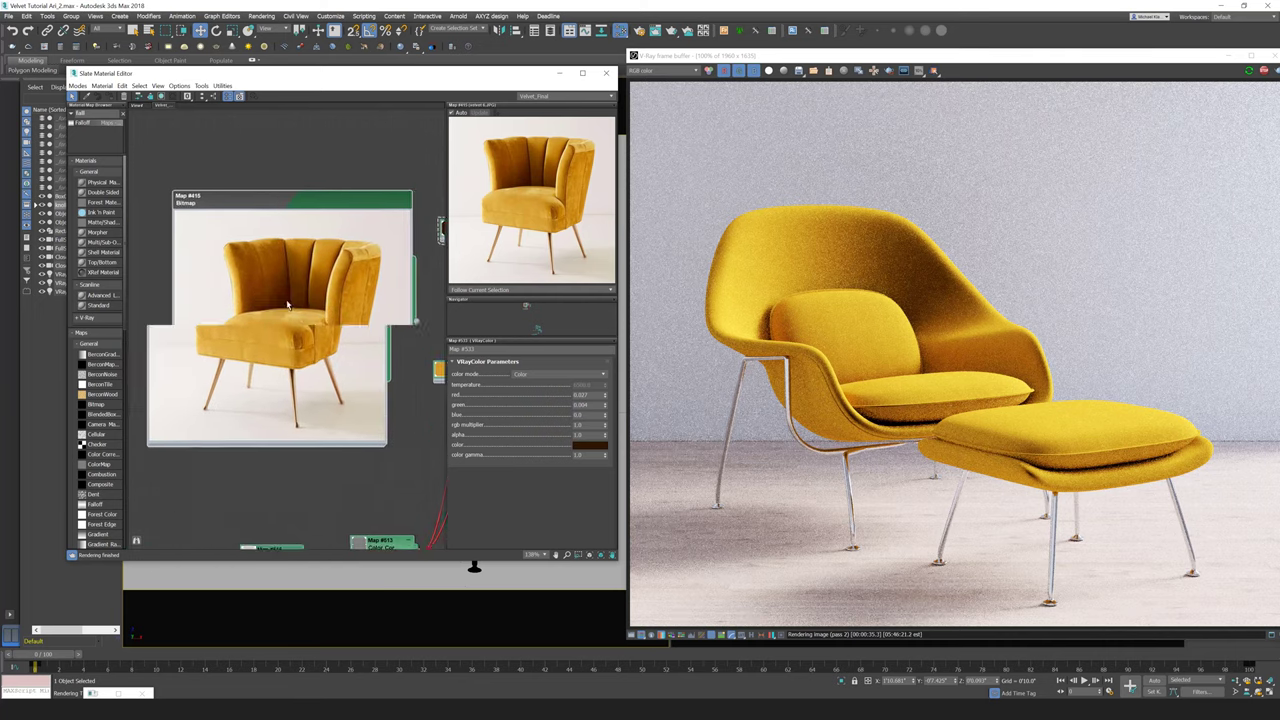
scroll(292, 289, "up", 3)
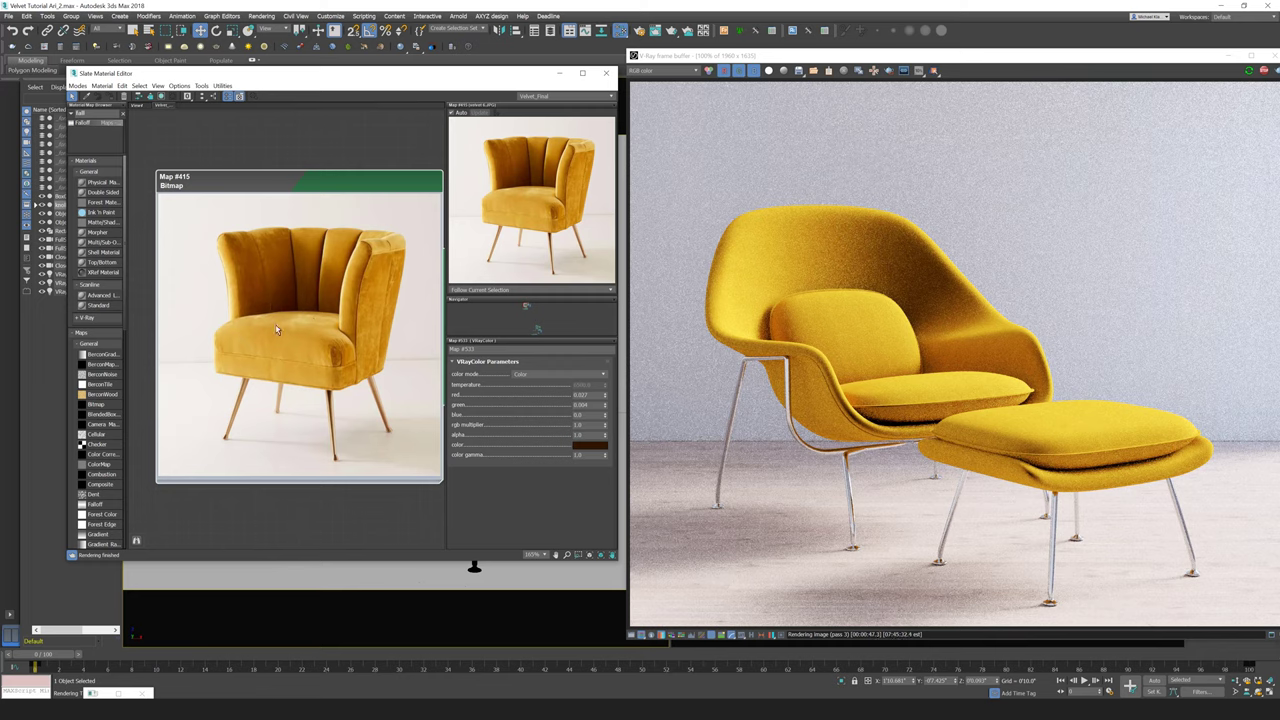
Step: Spread out the V-Ray material, Falloff, both Composite maps and the dark brown VRayColor so their connections are easy to follow
scroll(334, 311, "down", 1)
middle_click_drag(334, 311, 188, 285)
middle_click_drag(309, 291, 160, 295)
scroll(338, 271, "down", 1)
middle_click_drag(338, 271, 207, 272)
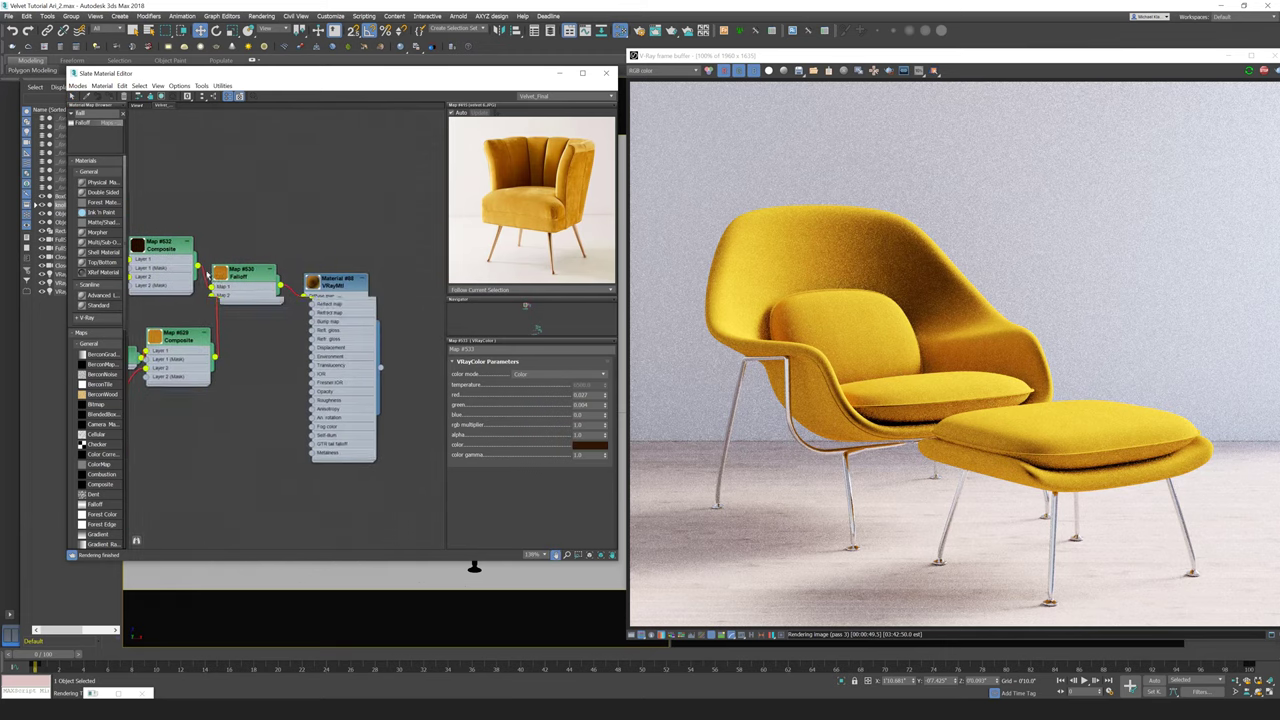
left_click_drag(341, 285, 414, 275)
left_click_drag(243, 277, 288, 286)
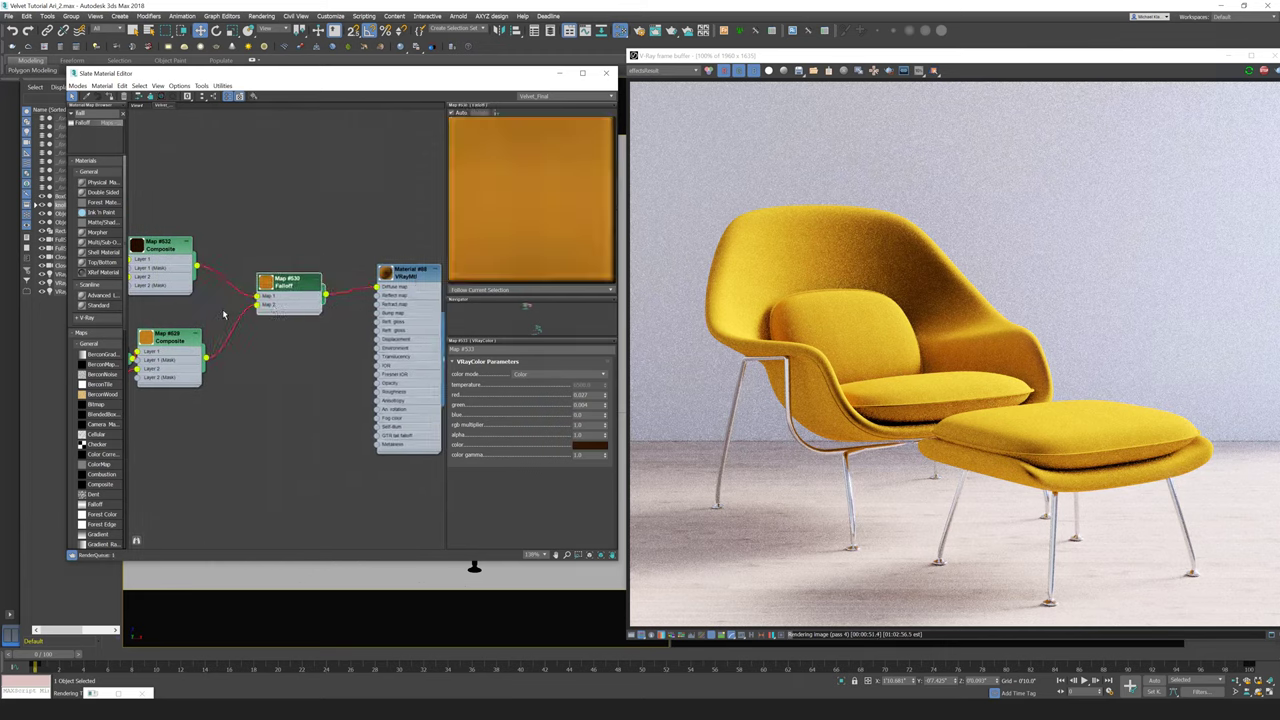
left_click_drag(172, 338, 191, 357)
middle_click_drag(297, 320, 385, 365)
left_click_drag(243, 291, 282, 180)
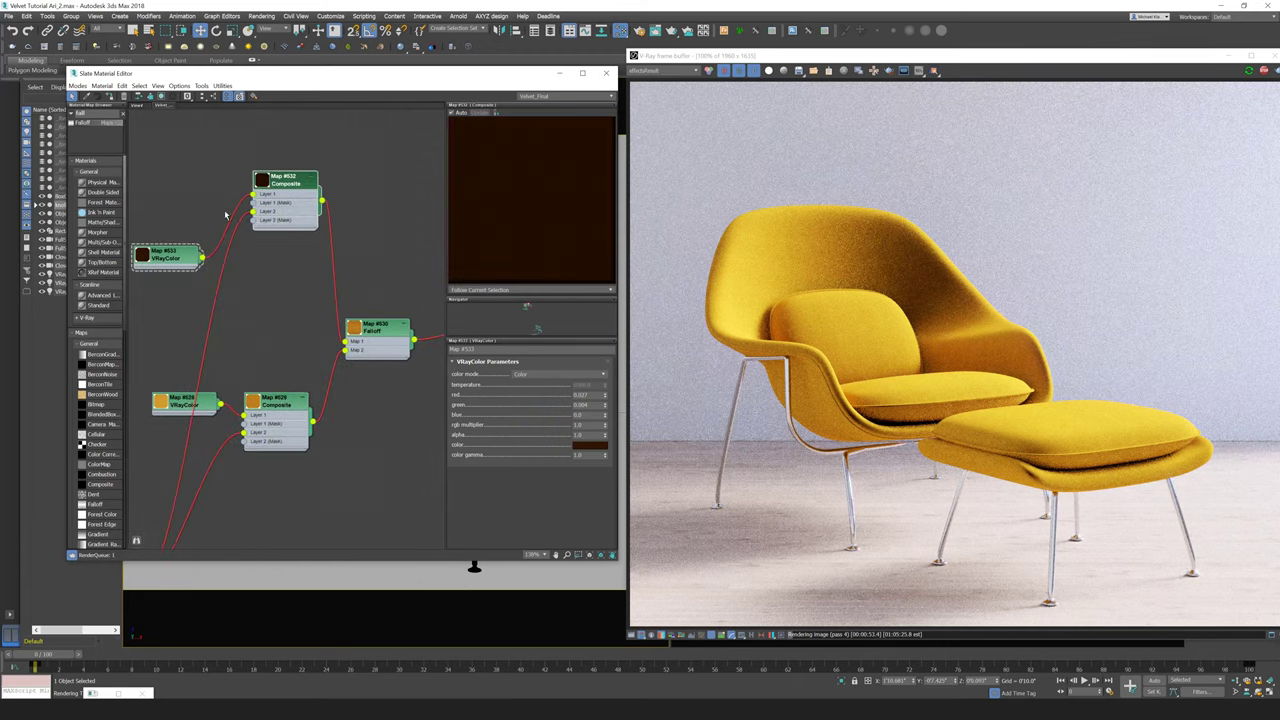
left_click_drag(170, 252, 117, 150)
left_click_drag(280, 184, 198, 174)
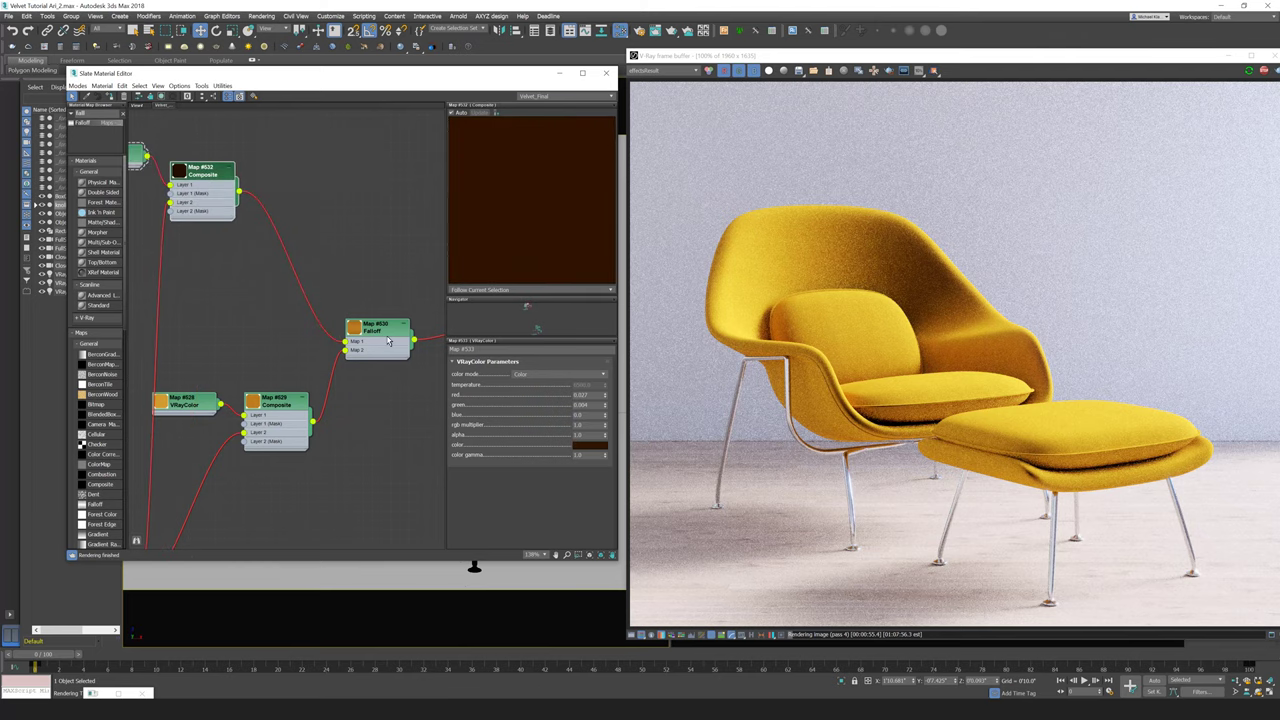
Step: Duplicate the Falloff map, feed the dark brown Composite into its Map 1, and connect the copy to the original Falloff's Map 1
left_click_drag(388, 341, 320, 245, "shift")
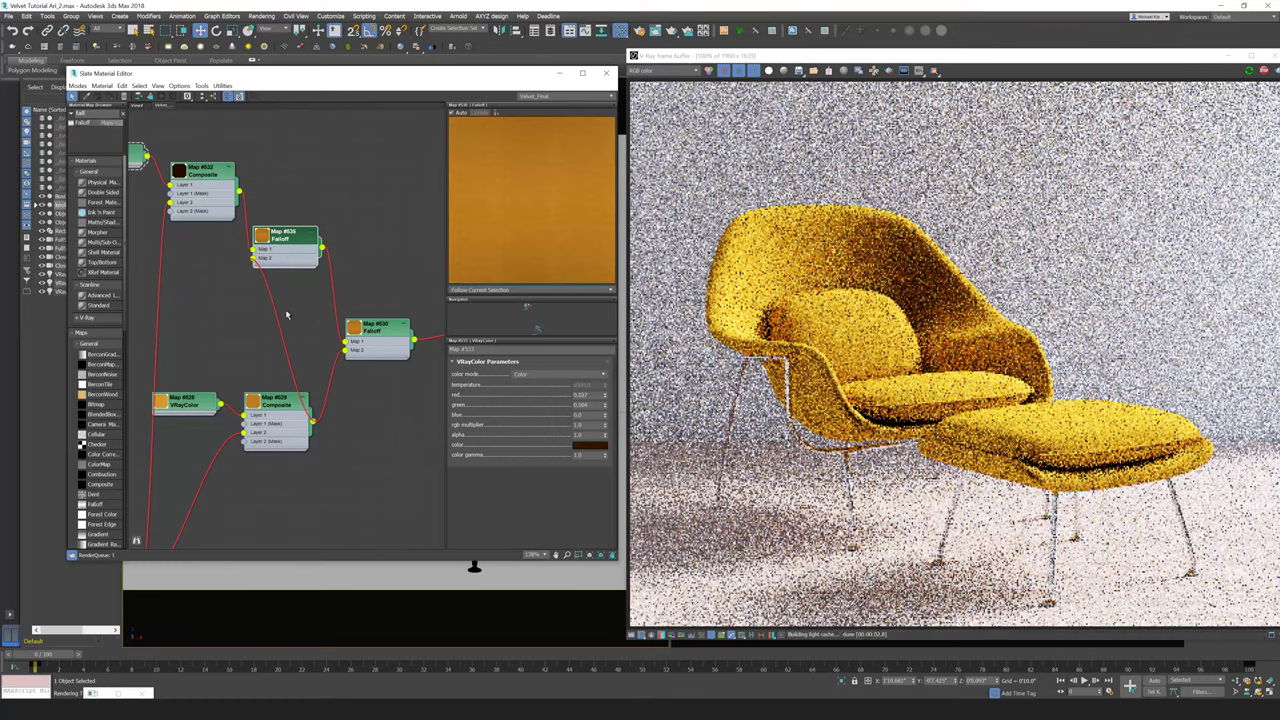
middle_click_drag(286, 315, 349, 249)
scroll(349, 249, "down", 2)
Step: Duplicate the yellow VRayColor and its Composite, and connect the copied Composite to Map 2 of the new Falloff
left_click(272, 340)
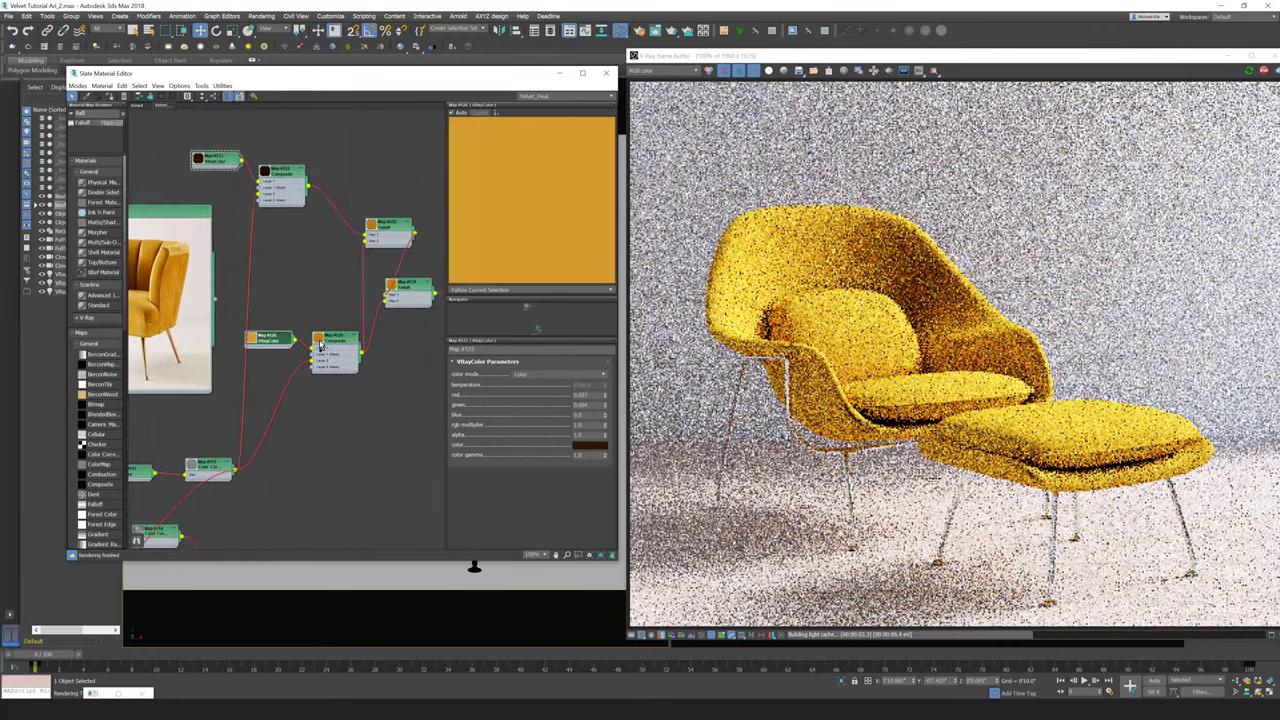
left_click_drag(325, 340, 327, 262)
scroll(338, 250, "up", 2)
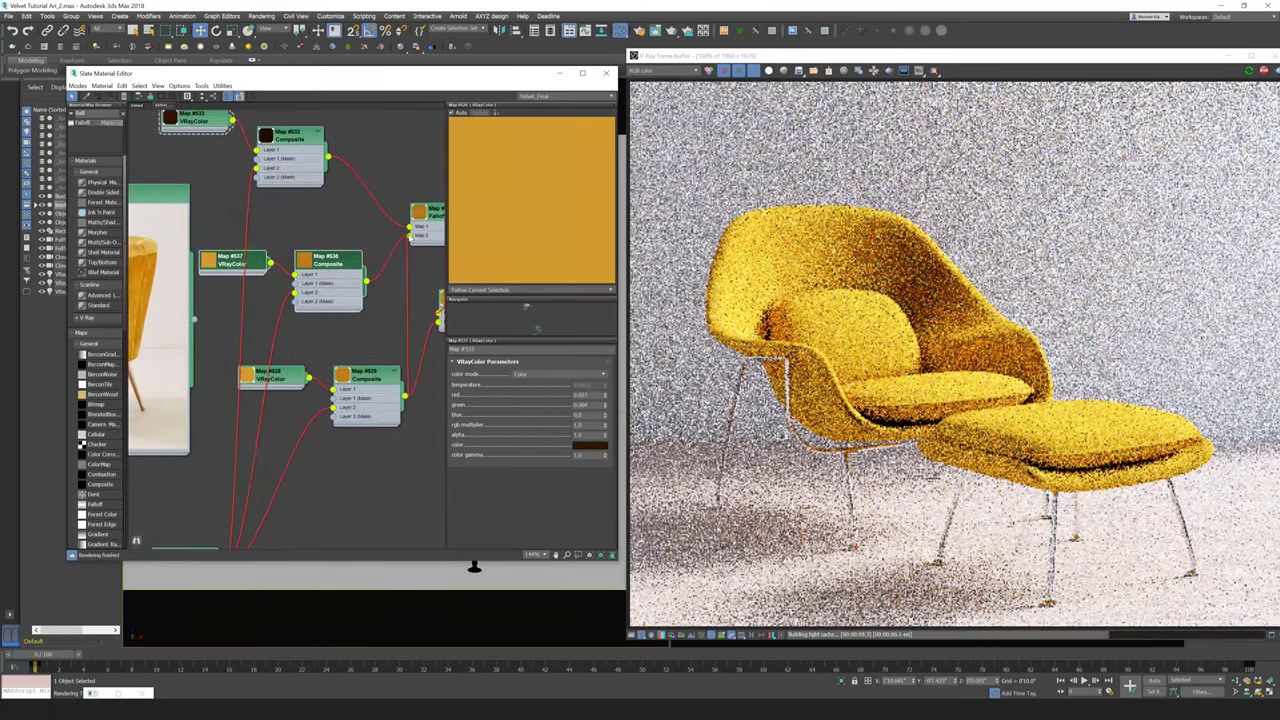
middle_click_drag(415, 247, 360, 297)
scroll(342, 272, "down", 1)
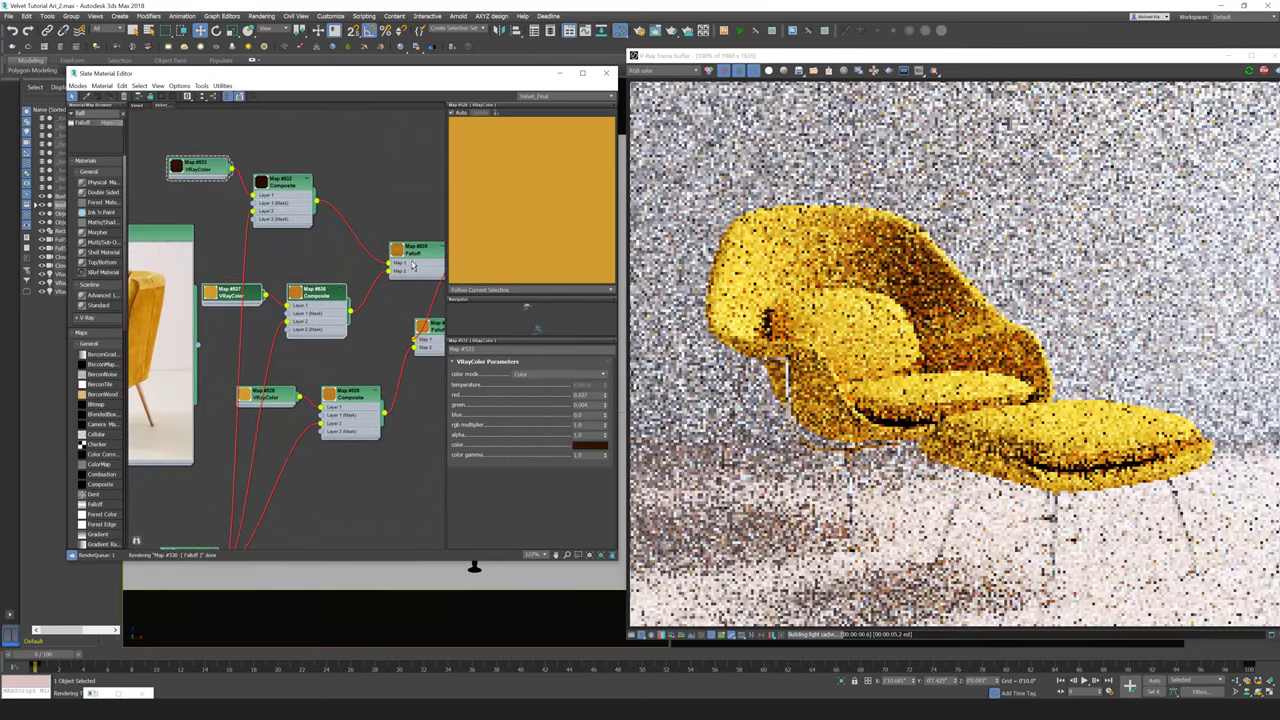
left_click_drag(420, 257, 387, 258)
Step: Set the copied VRayColor to a burnt orange-brown (red 62, green 12) sampled from the reference armchair's shaded fabric
scroll(364, 280, "down", 1)
middle_click_drag(246, 302, 359, 316)
left_click(347, 311)
double_click(346, 312)
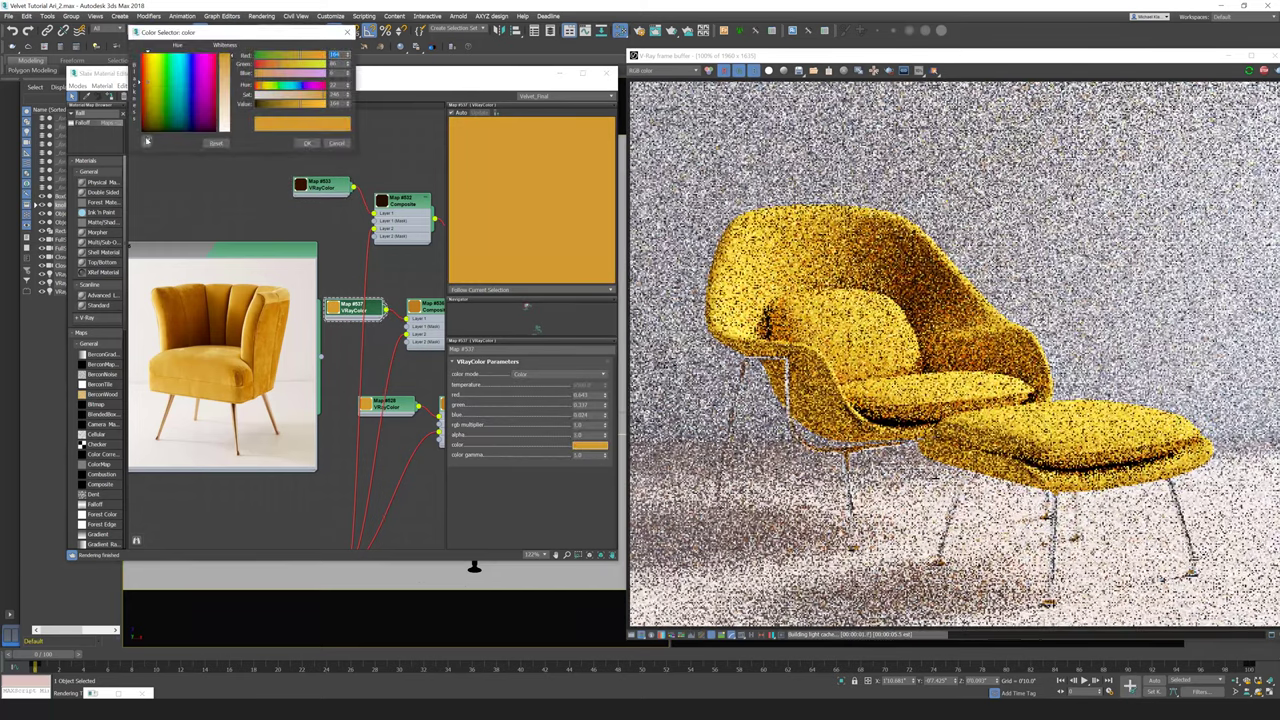
left_click(147, 142)
left_click(176, 306)
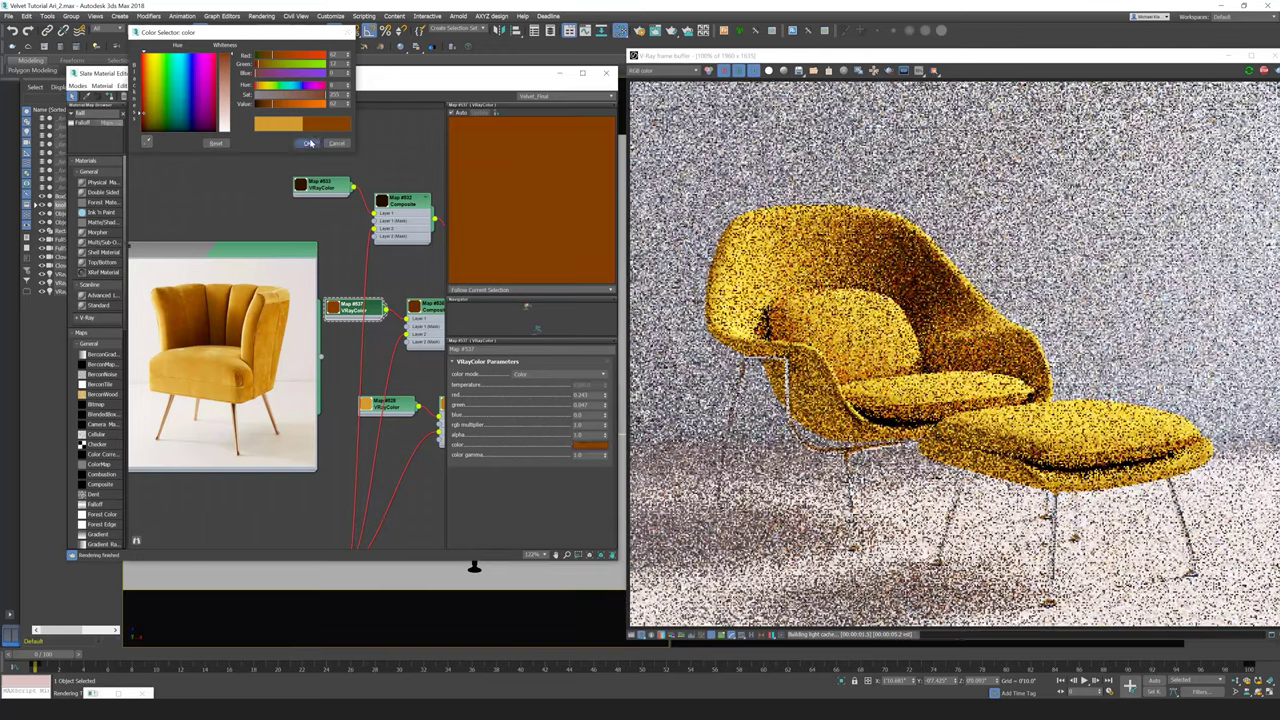
left_click(307, 143)
Step: Reshape the new Falloff's mix curve by making its start point a Bezier point and pulling its handle up for a steep early rise
middle_click_drag(415, 298, 330, 249)
scroll(268, 270, "down", 1)
scroll(338, 298, "up", 4)
scroll(272, 268, "down", 1)
scroll(272, 270, "down", 4)
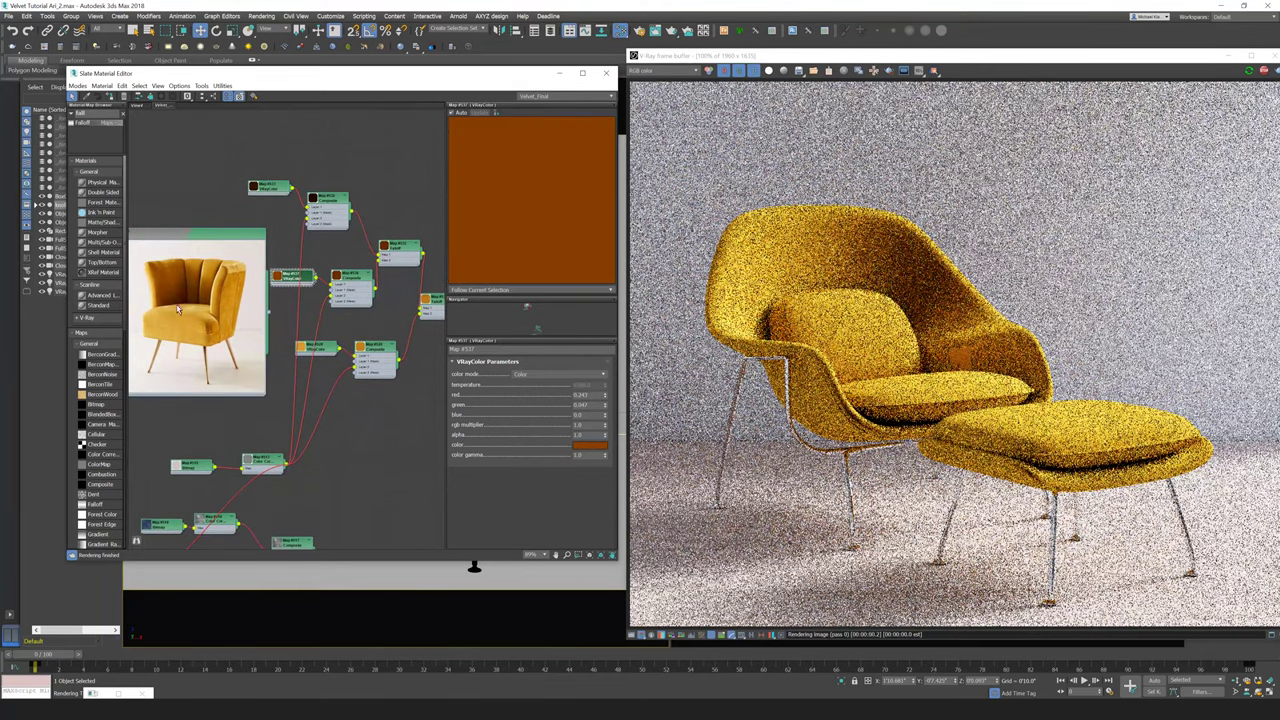
scroll(198, 302, "up", 3)
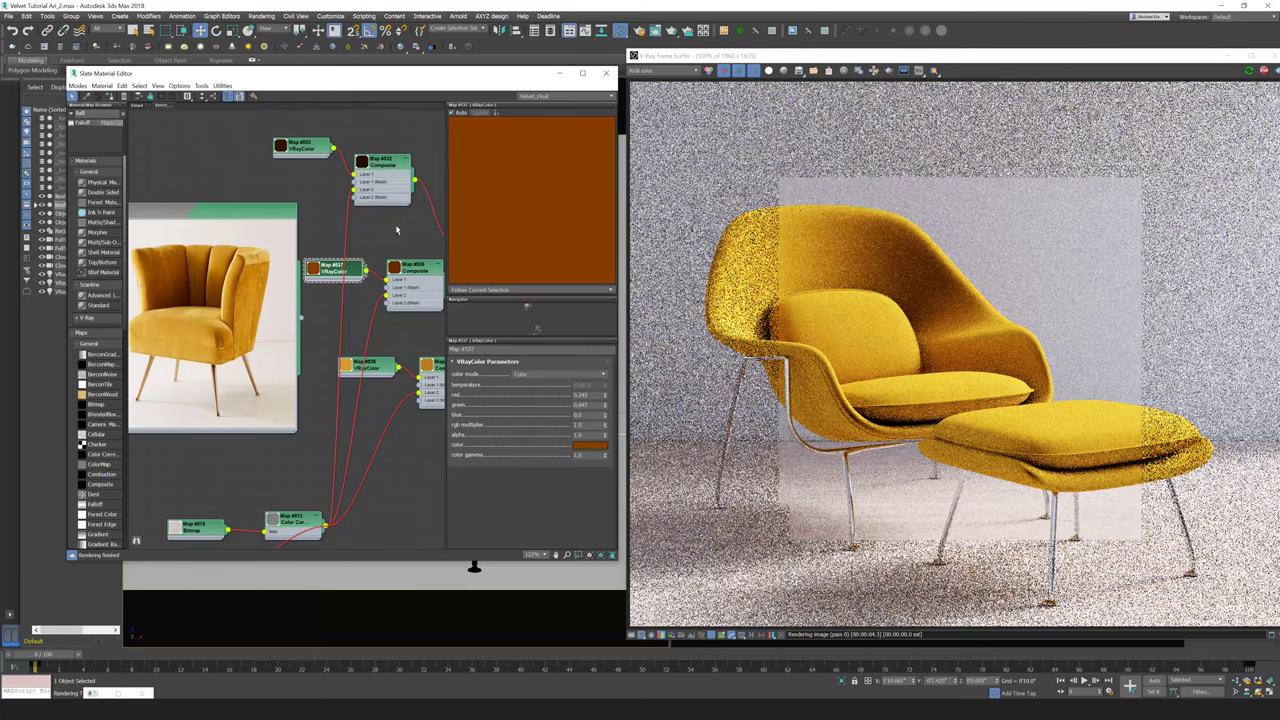
middle_click_drag(350, 221, 185, 220)
scroll(316, 245, "up", 1)
left_click(317, 228)
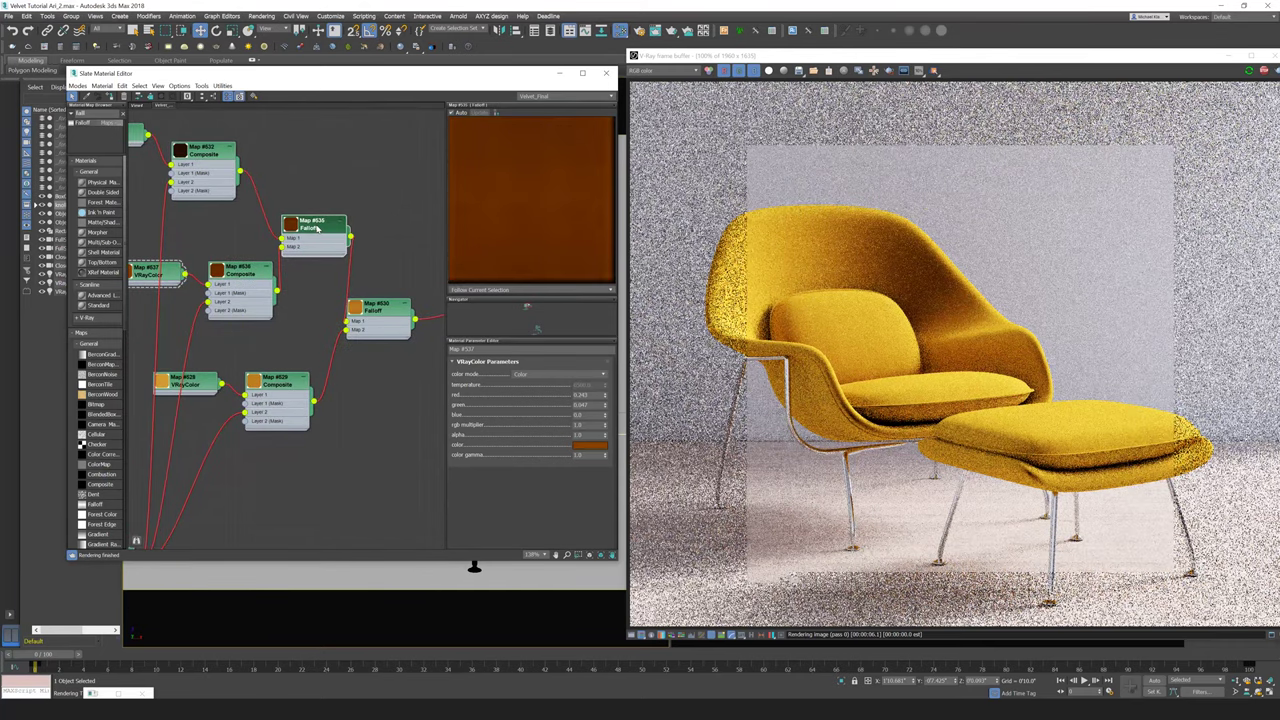
double_click(316, 228)
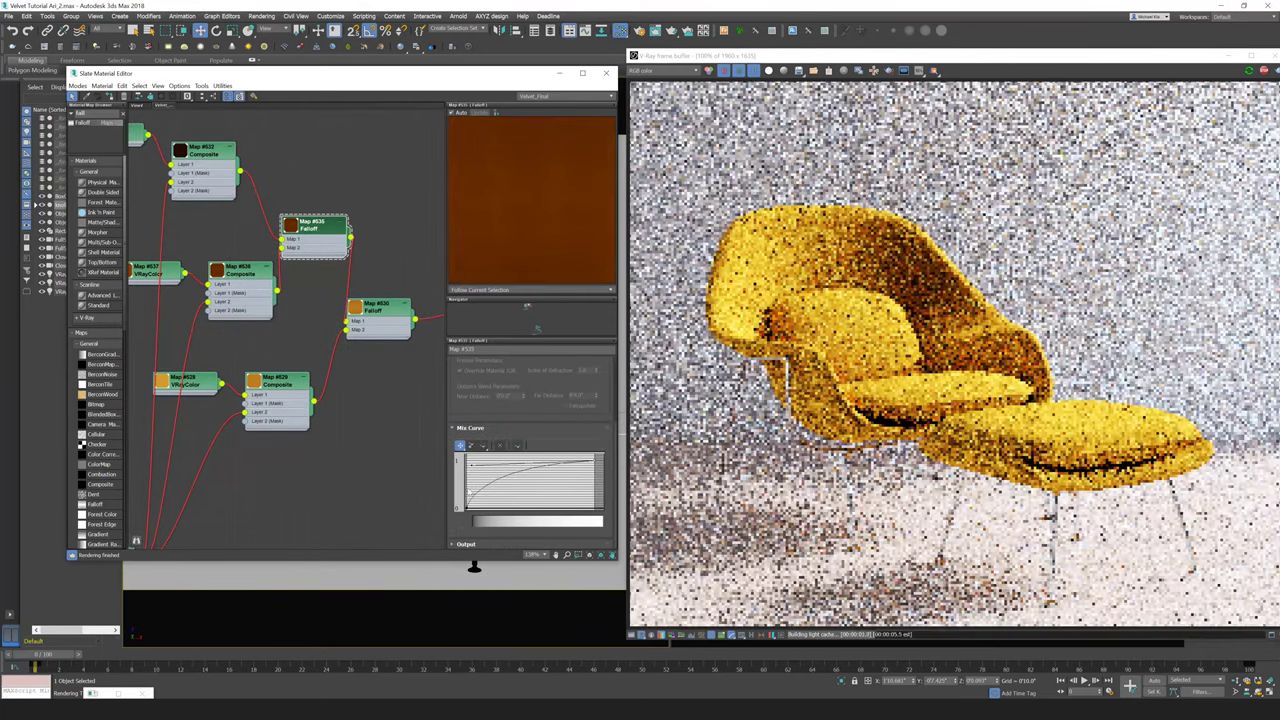
right_click(467, 507)
left_click(505, 535)
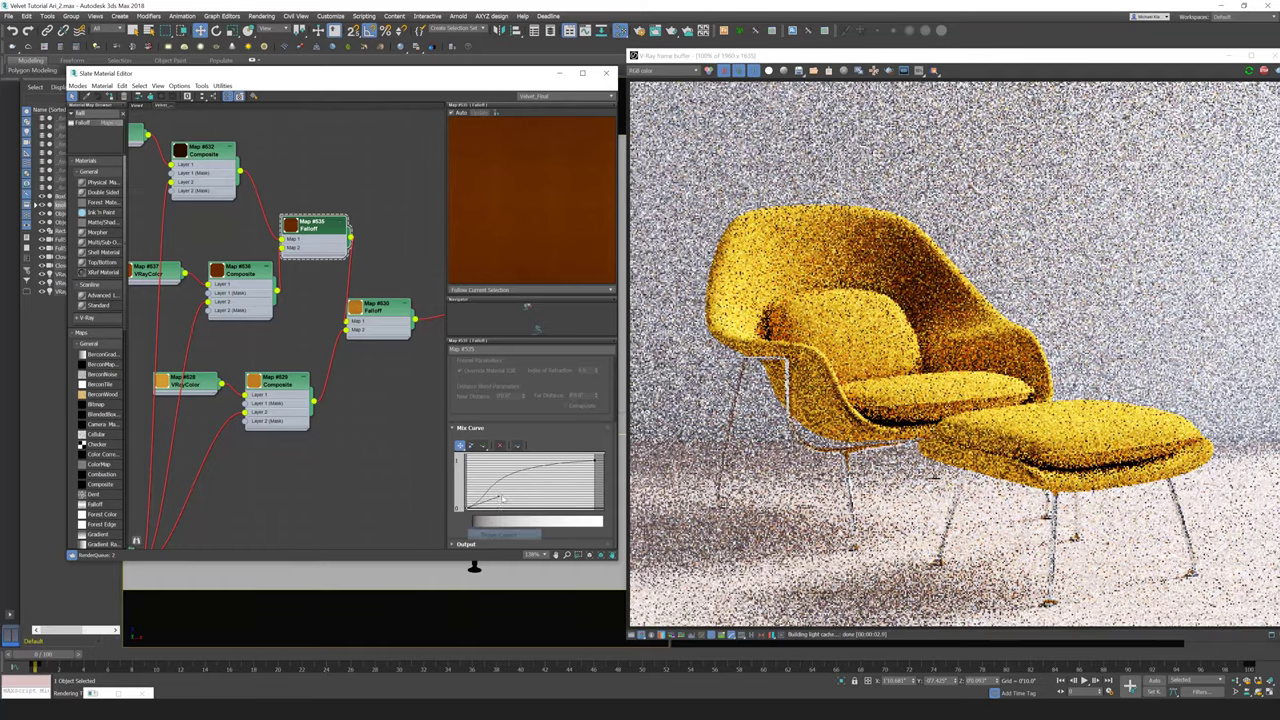
left_click_drag(501, 502, 474, 458)
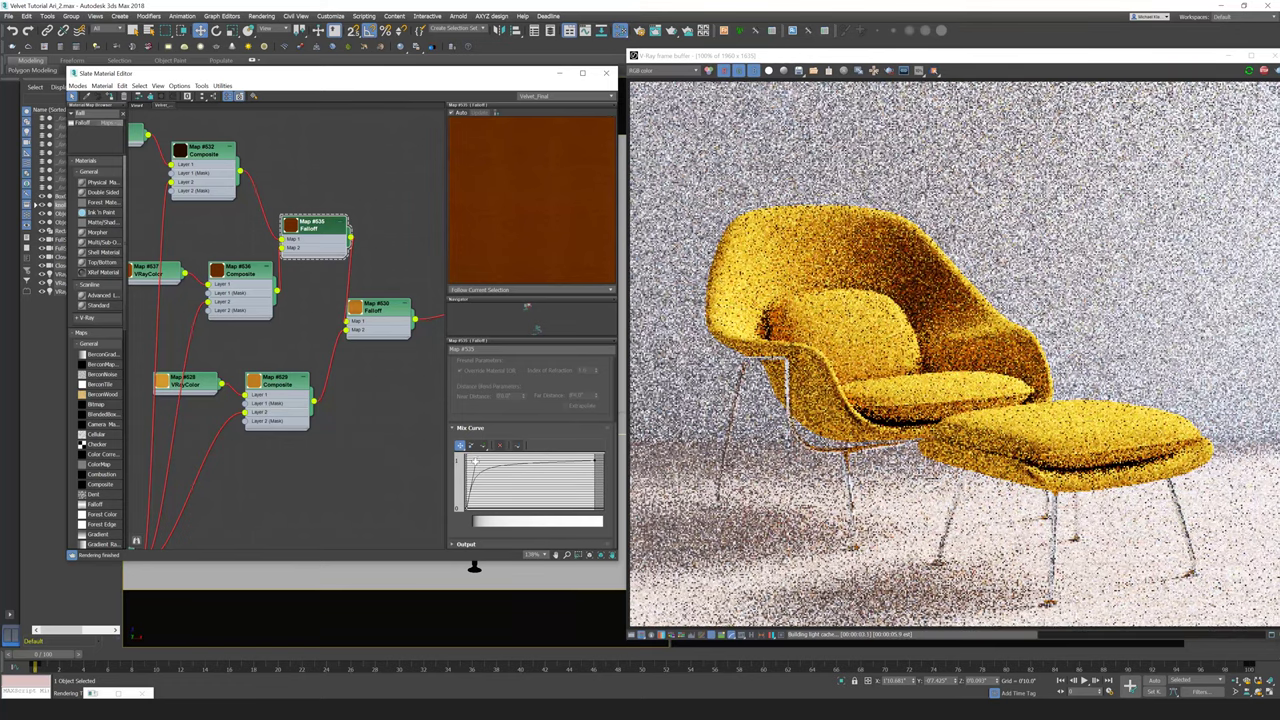
left_click(466, 508)
left_click_drag(477, 462, 486, 465)
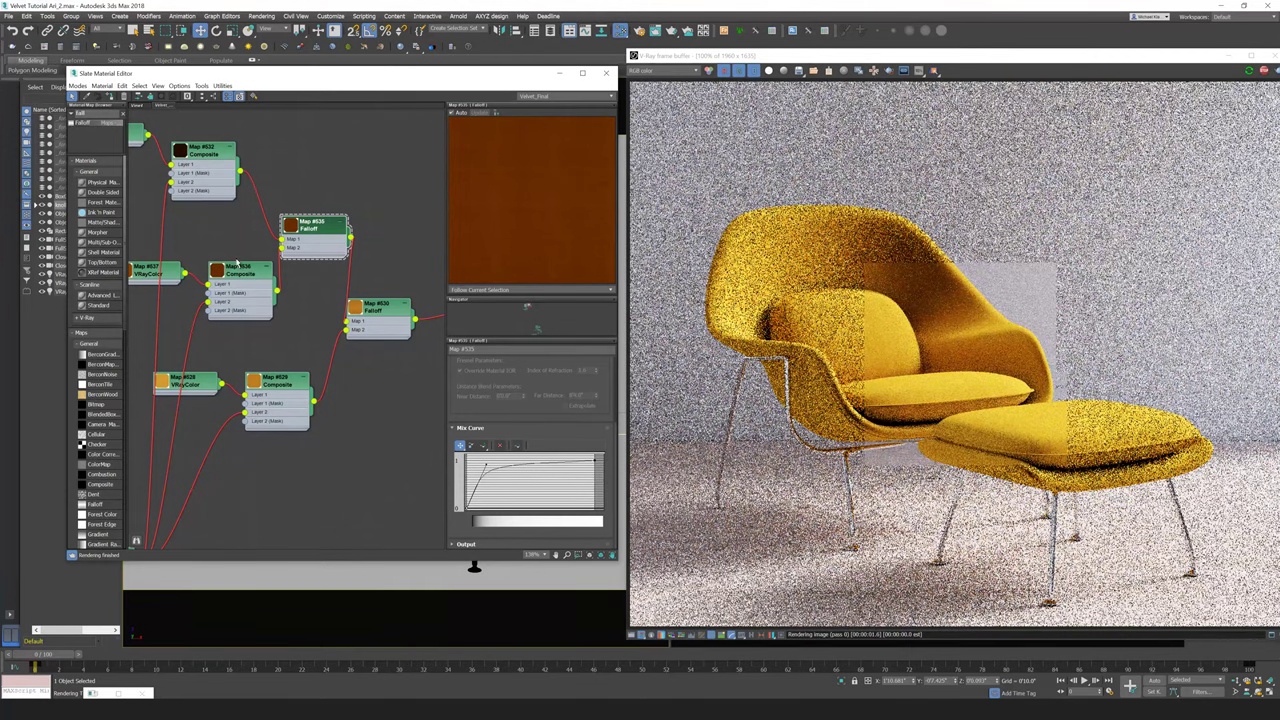
Step: Compare the shading on the rendered chair's inner backrest and cushion with the dark-to-light velvet transitions on the reference armchair
middle_click_drag(238, 262, 400, 312)
scroll(284, 306, "down", 2)
middle_click_drag(284, 306, 248, 289)
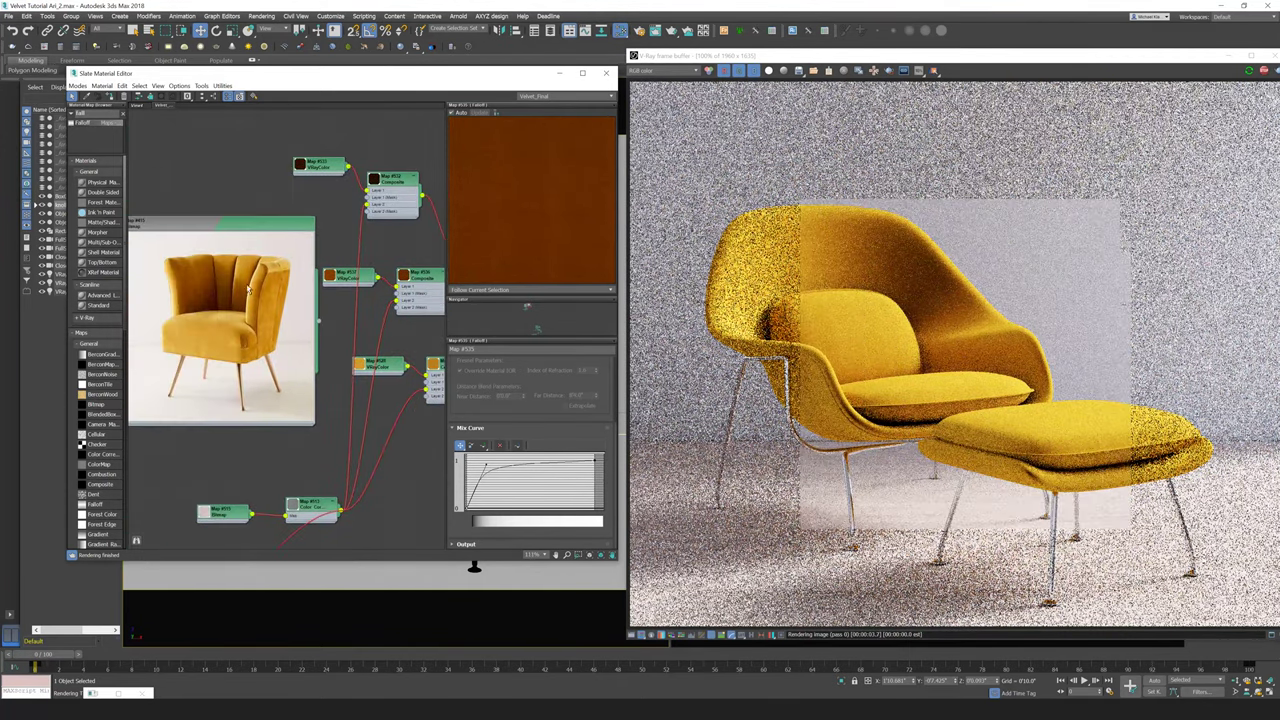
scroll(900, 330, "up", 3)
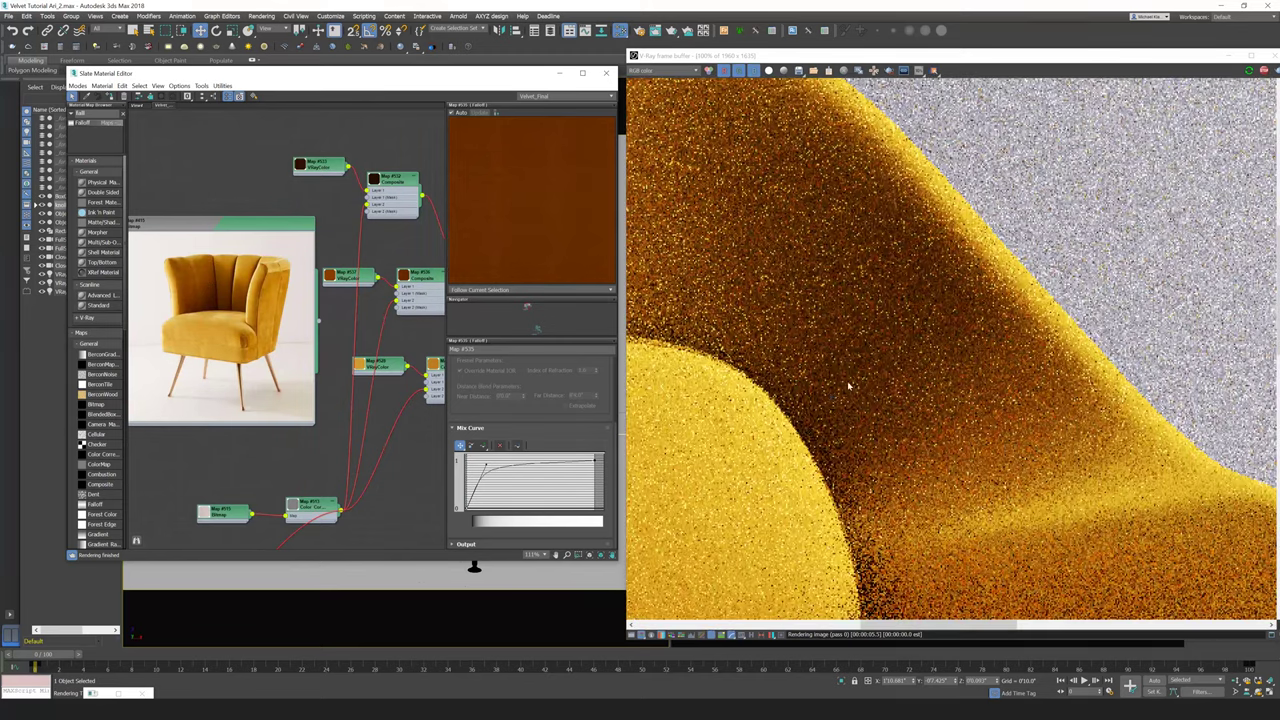
scroll(846, 380, "down", 3)
scroll(903, 428, "up", 1)
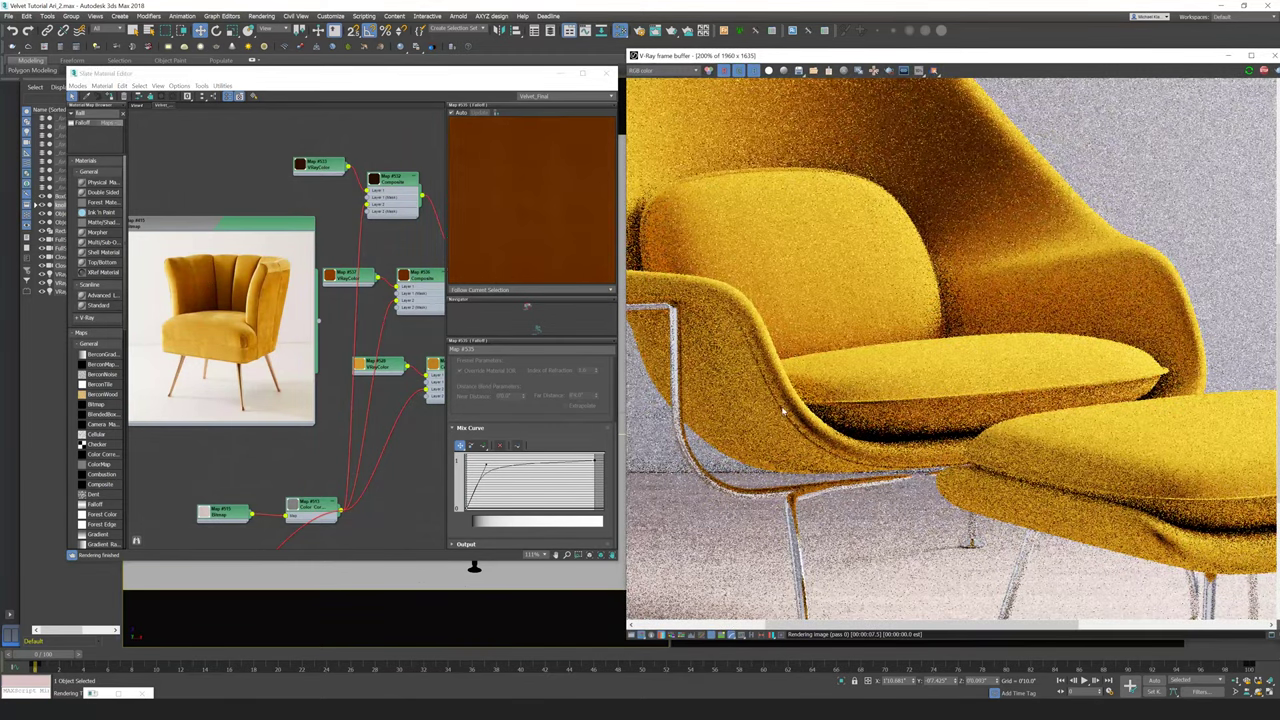
scroll(866, 428, "up", 3)
scroll(970, 372, "down", 1)
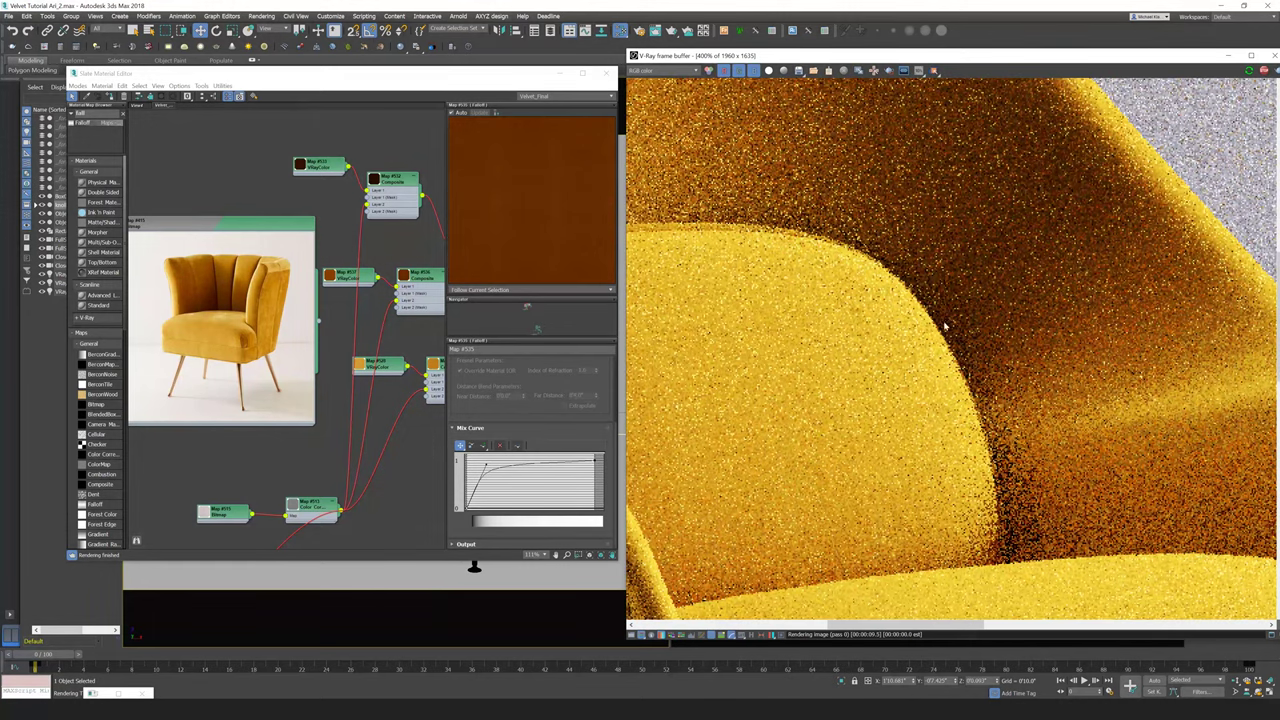
scroll(948, 299, "down", 2)
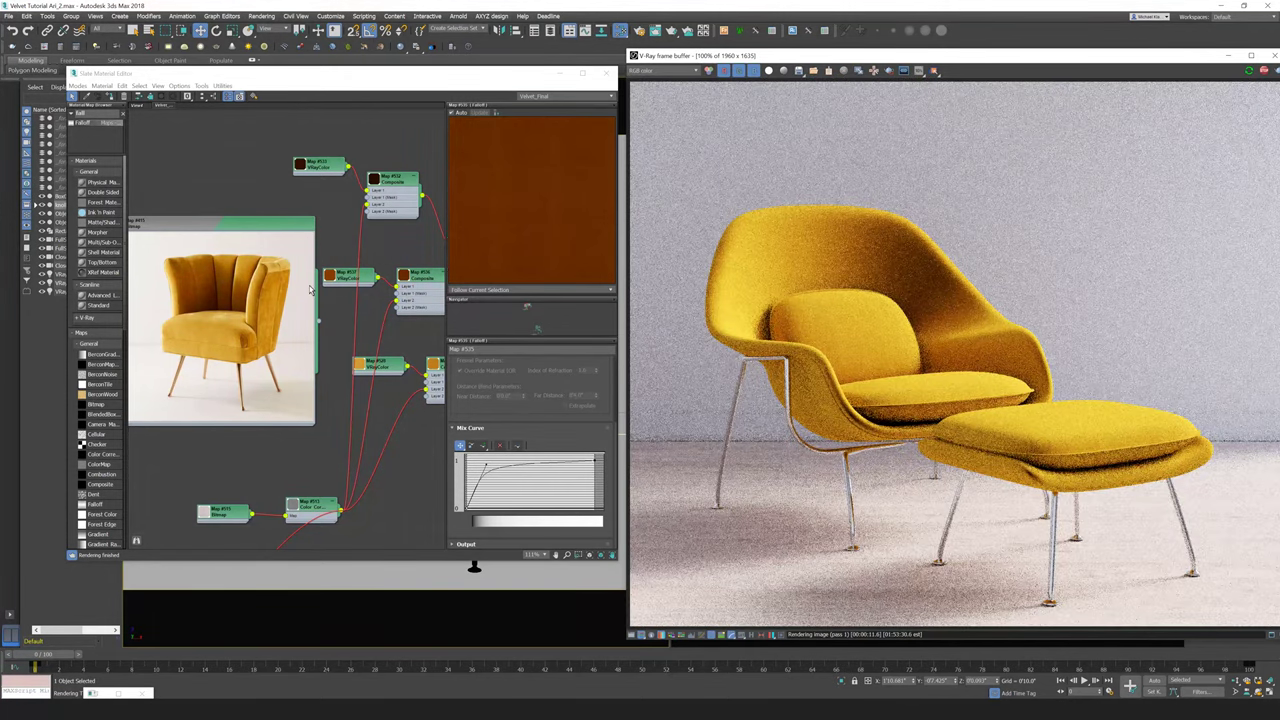
Step: Fine-tune the start point's handle on the new Falloff's mix curve for a slightly softer early rise
left_click(488, 465)
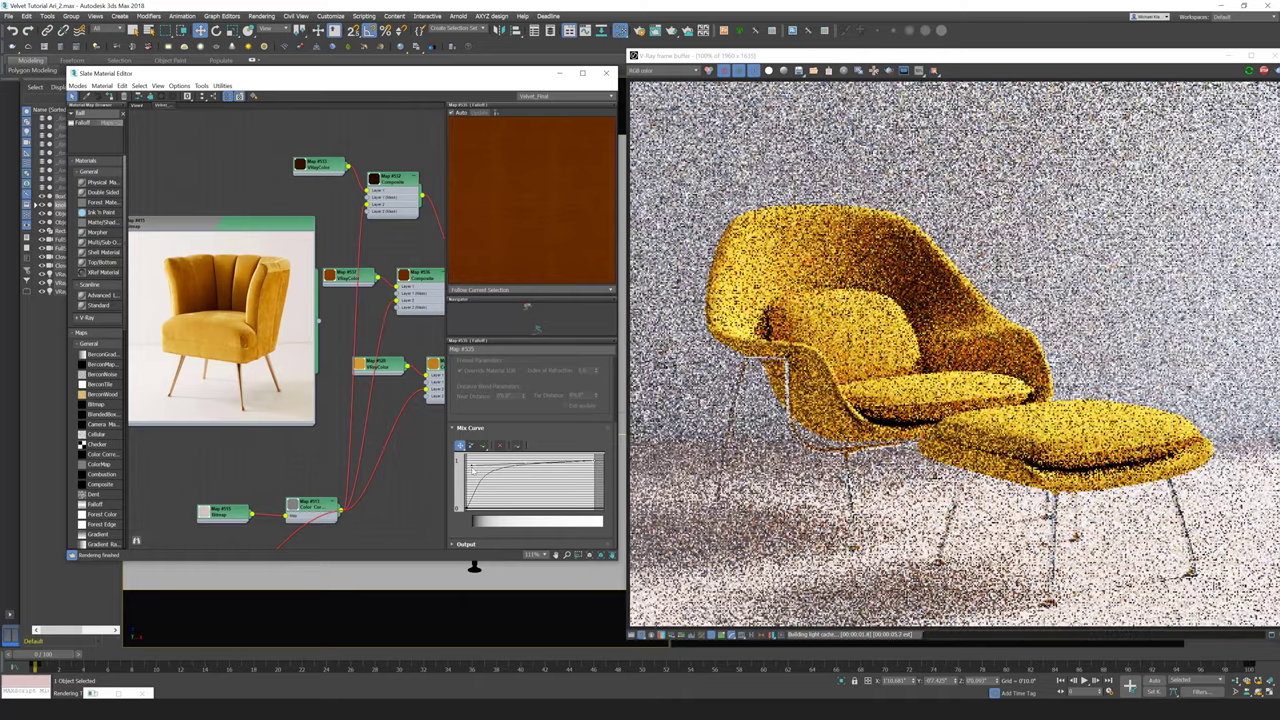
left_click_drag(470, 466, 489, 465)
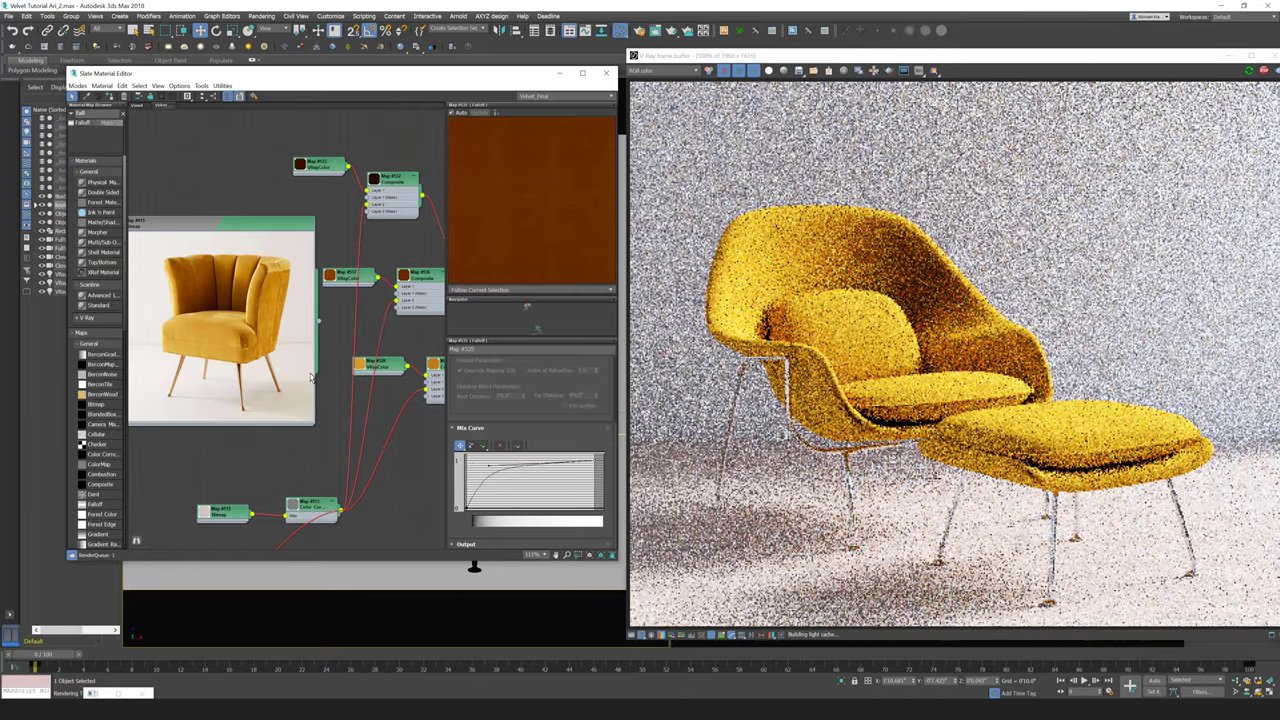
Step: Stack the three VRayColor and Composite pairs in compact rows, with both Falloff maps beside them and the reference bitmap clear
middle_click_drag(296, 338, 167, 310)
scroll(206, 291, "down", 2)
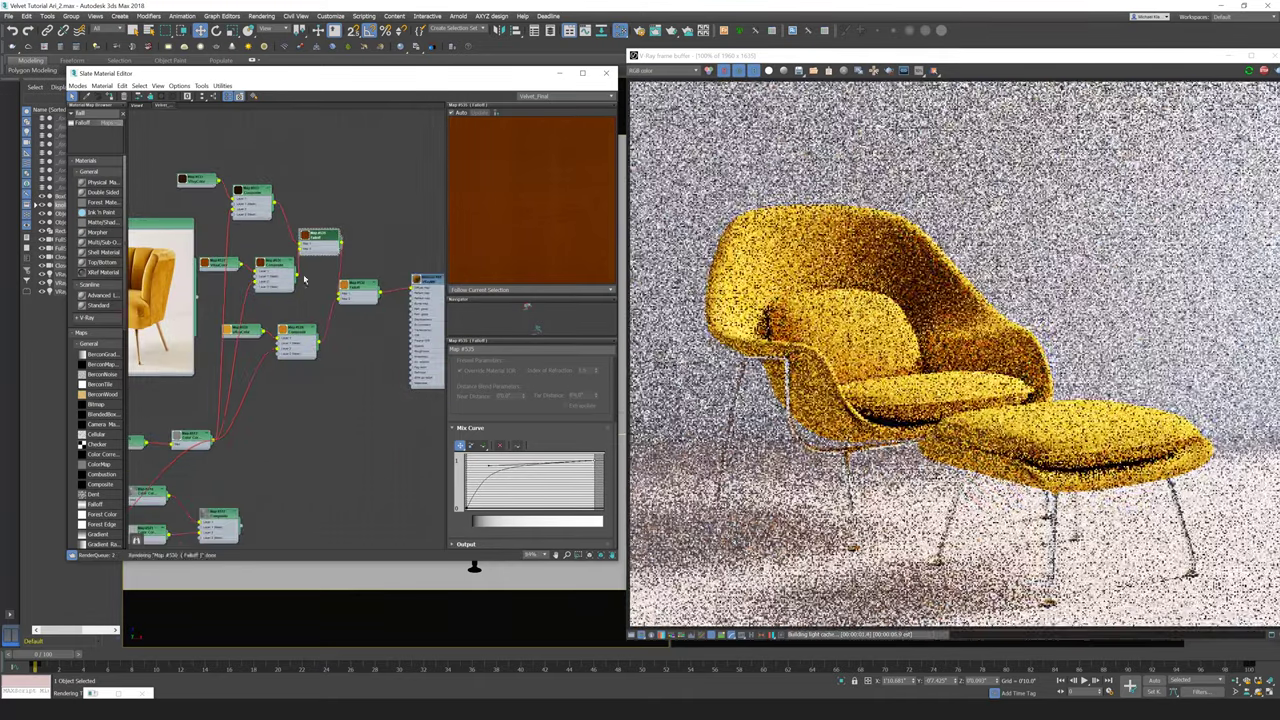
middle_click_drag(306, 280, 351, 272)
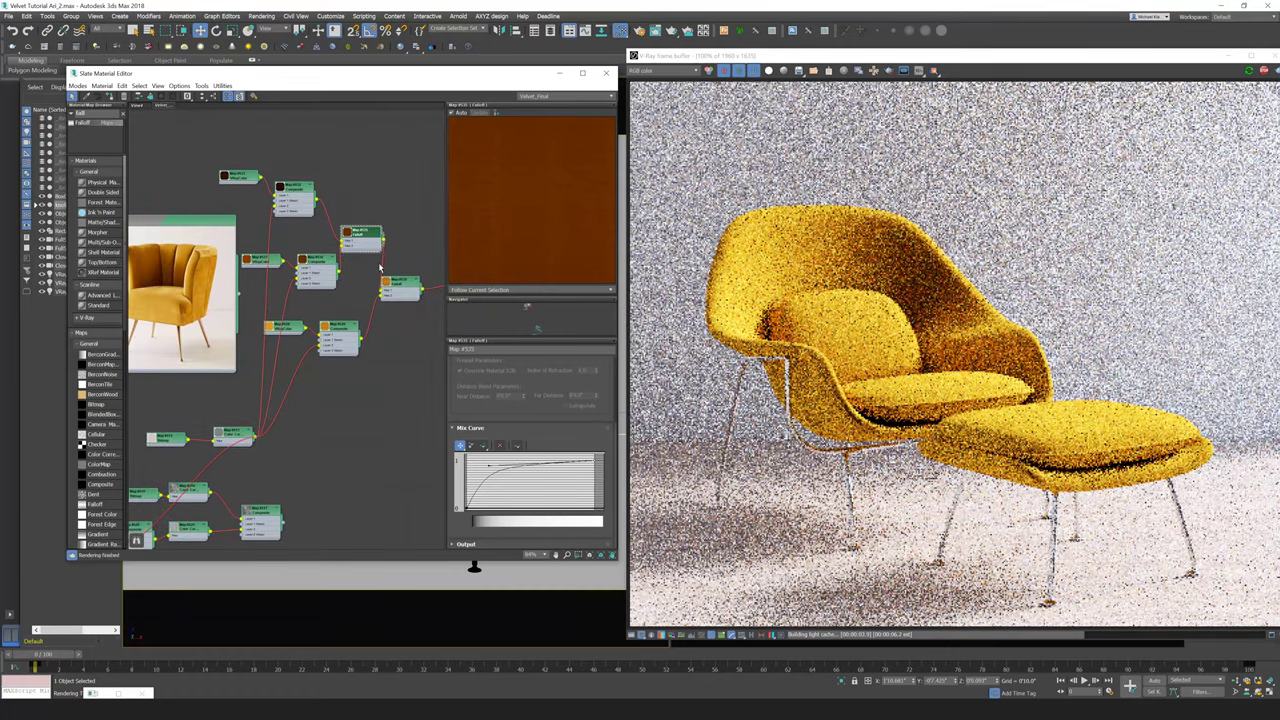
left_click_drag(366, 244, 355, 232)
left_click_drag(397, 281, 420, 231)
left_click_drag(345, 327, 367, 310)
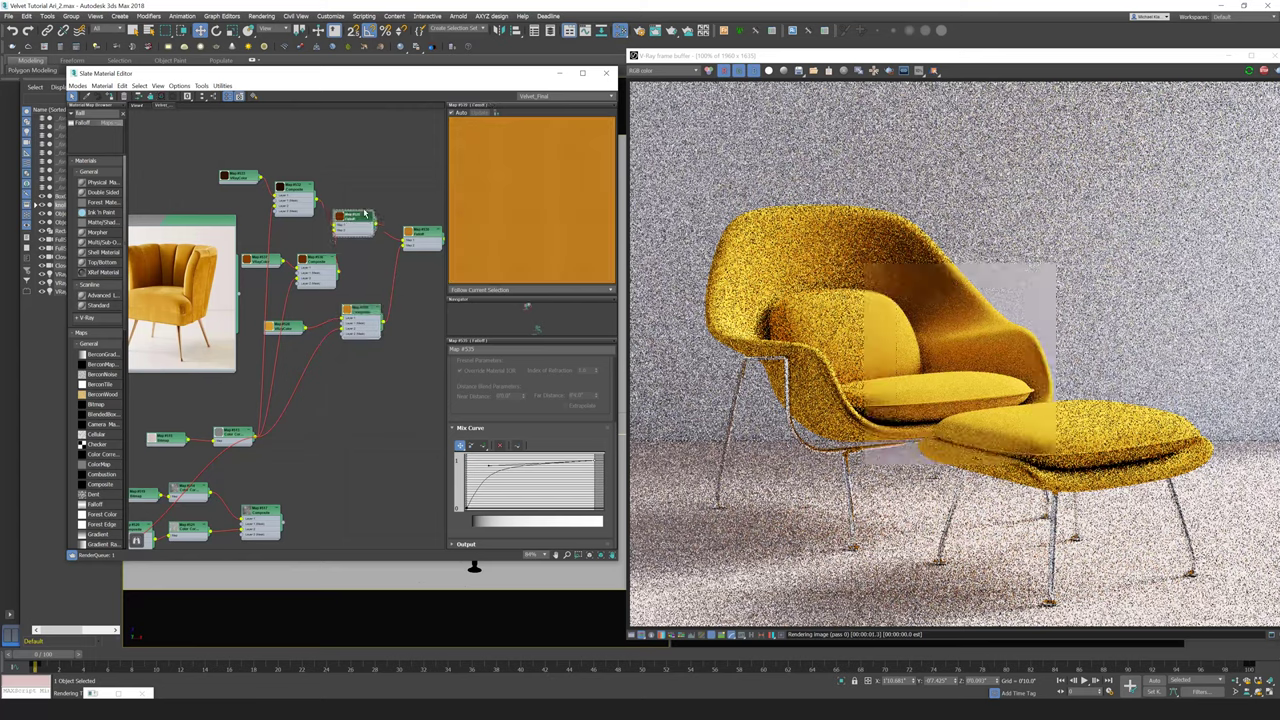
left_click_drag(351, 222, 330, 190)
left_click_drag(318, 259, 318, 226)
left_click_drag(215, 221, 159, 215)
left_click_drag(259, 259, 253, 236)
left_click_drag(253, 181, 281, 191)
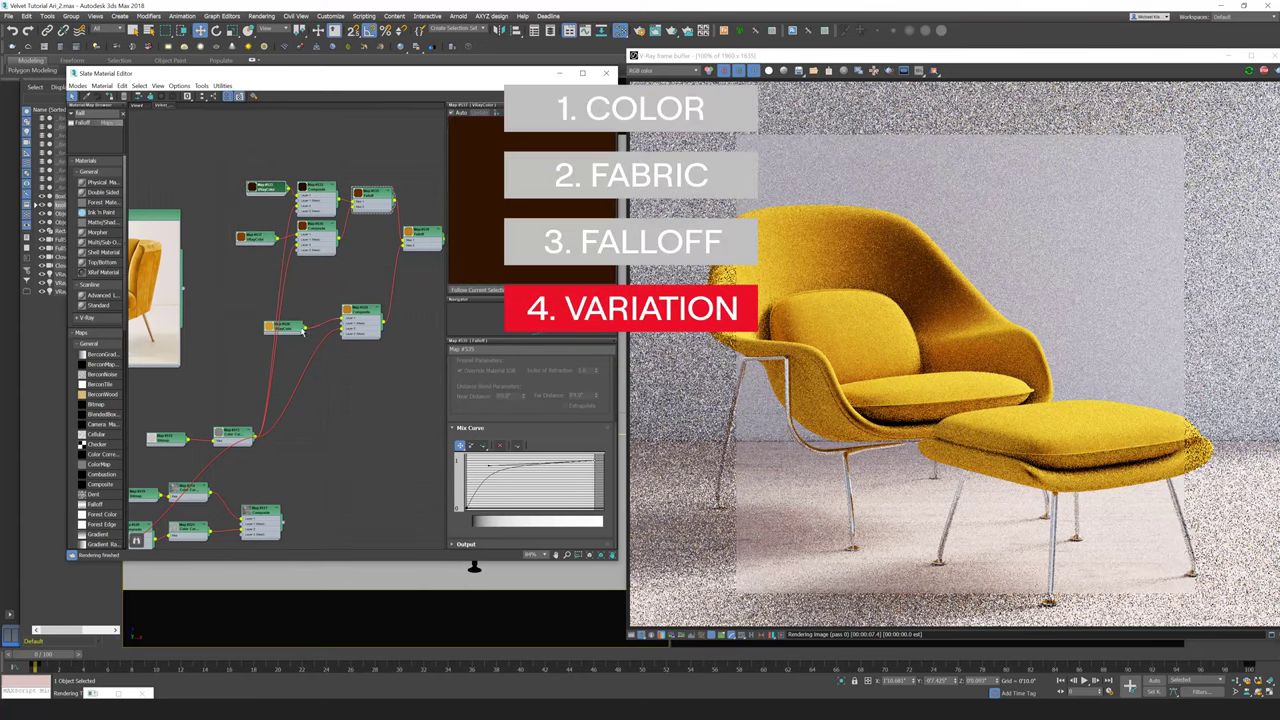
left_click_drag(286, 327, 263, 276)
left_click_drag(366, 309, 326, 267)
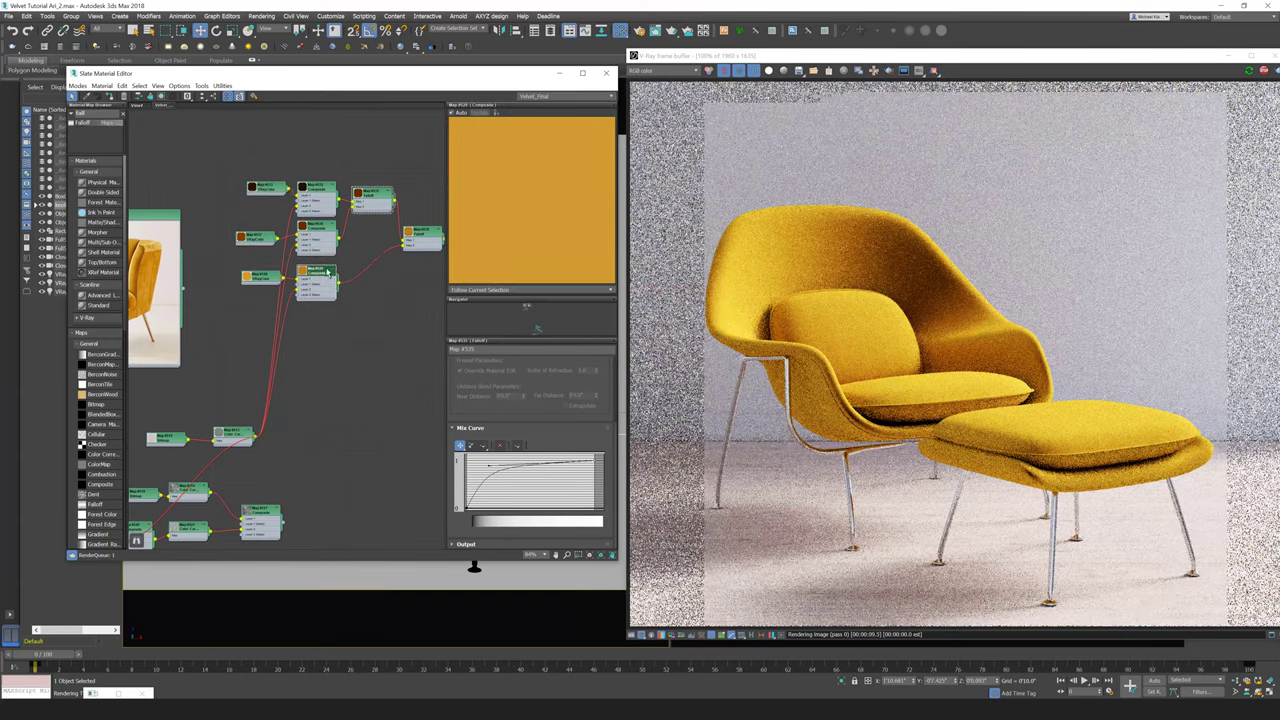
Step: Examine the color variation in the velvet across the reference armchair's seat, backrest and armrest
scroll(287, 281, "down", 2)
middle_click_drag(256, 271, 313, 273)
scroll(300, 268, "up", 8)
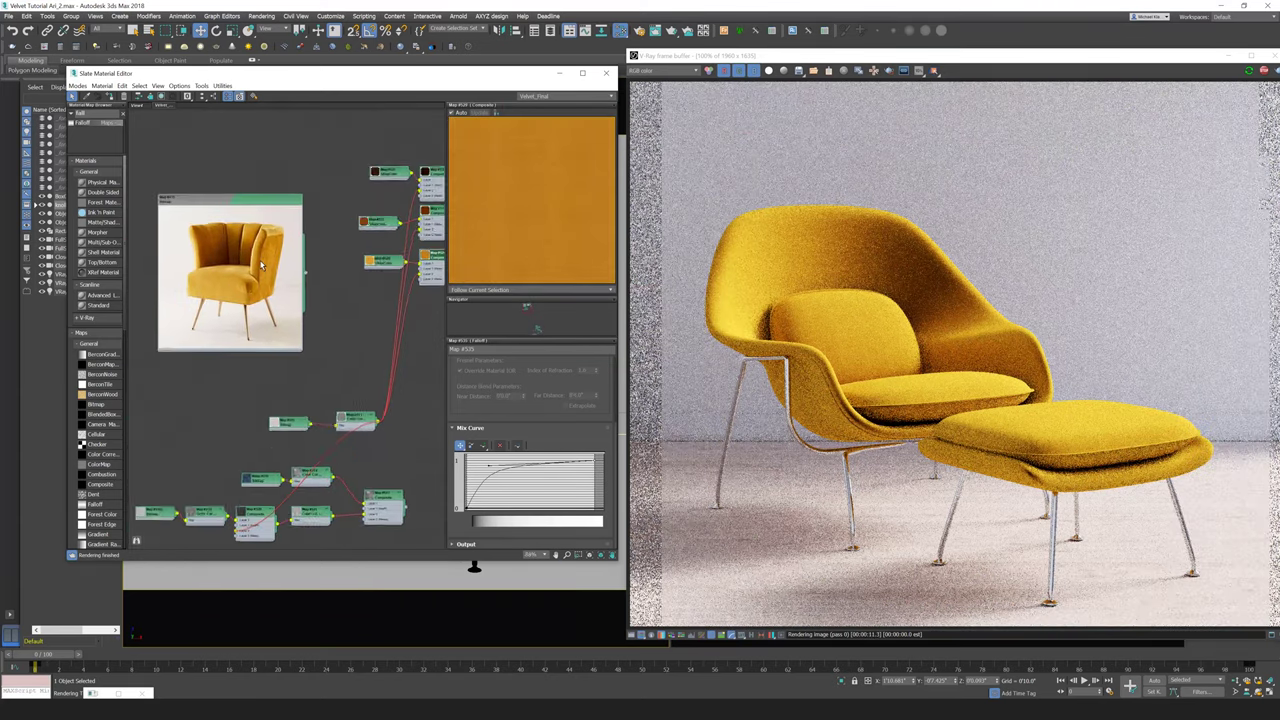
scroll(237, 270, "up", 2)
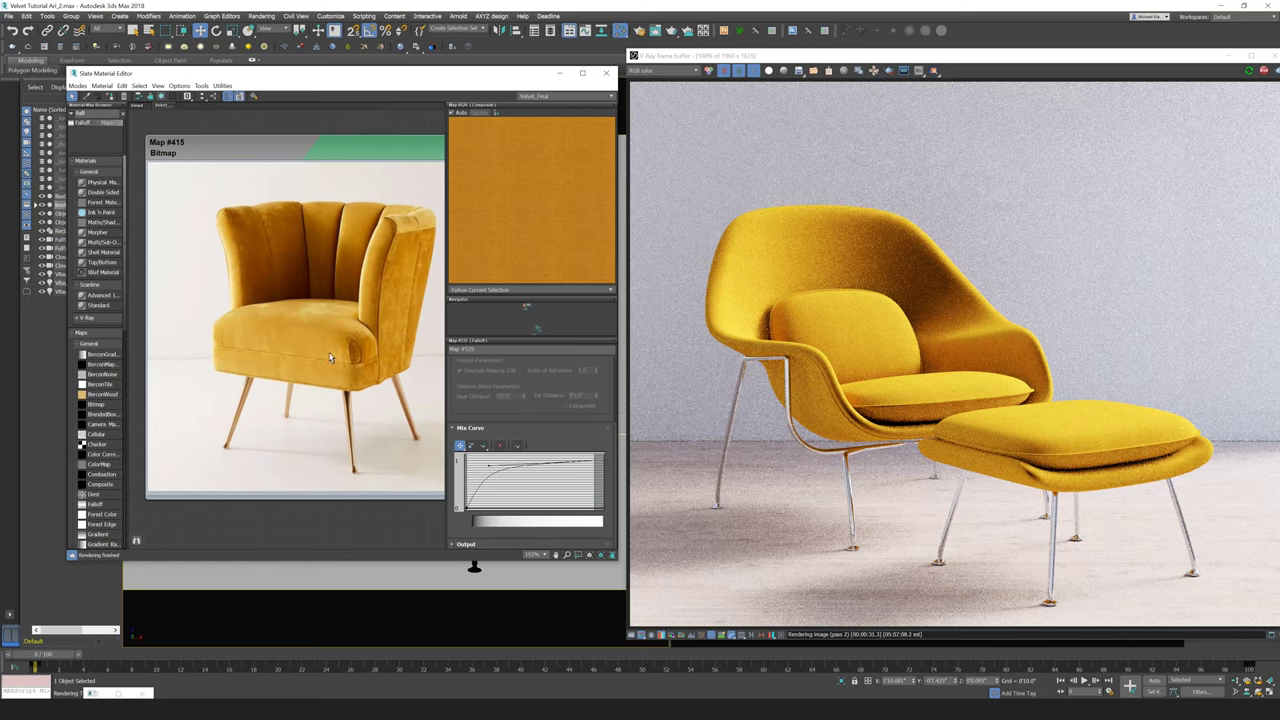
scroll(352, 337, "down", 5)
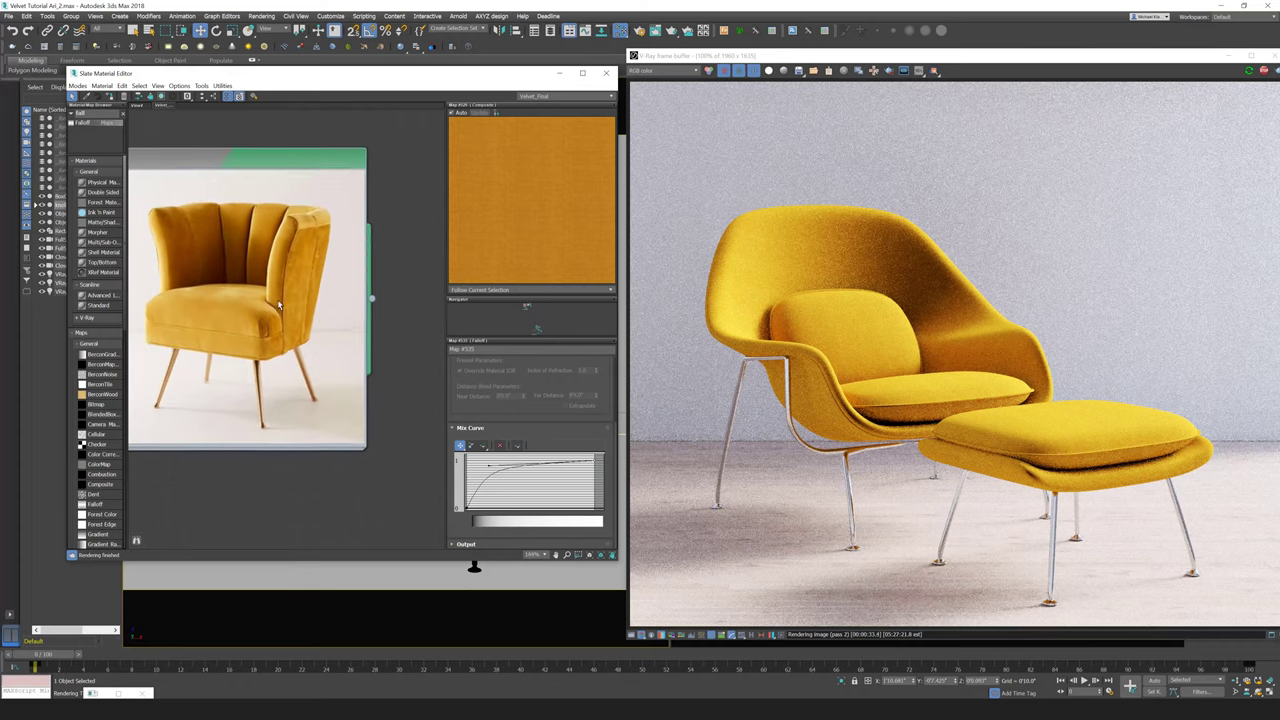
middle_click_drag(371, 292, 299, 298)
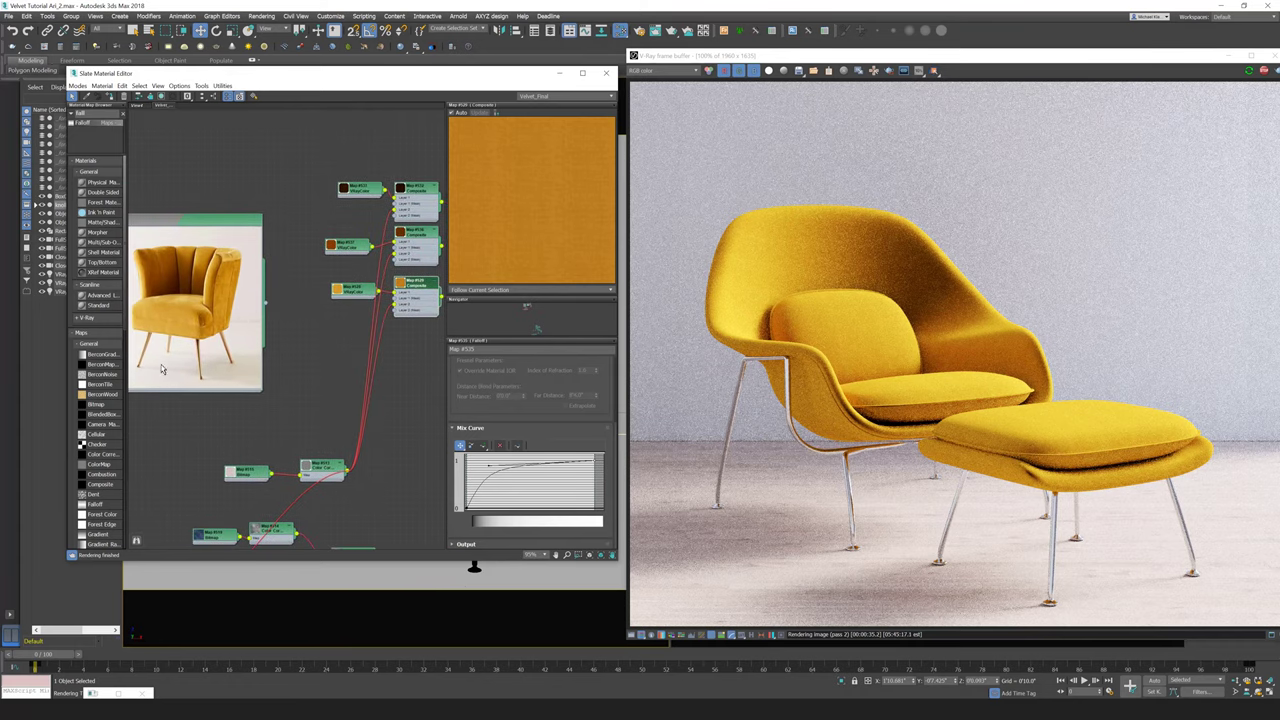
scroll(176, 298, "up", 3)
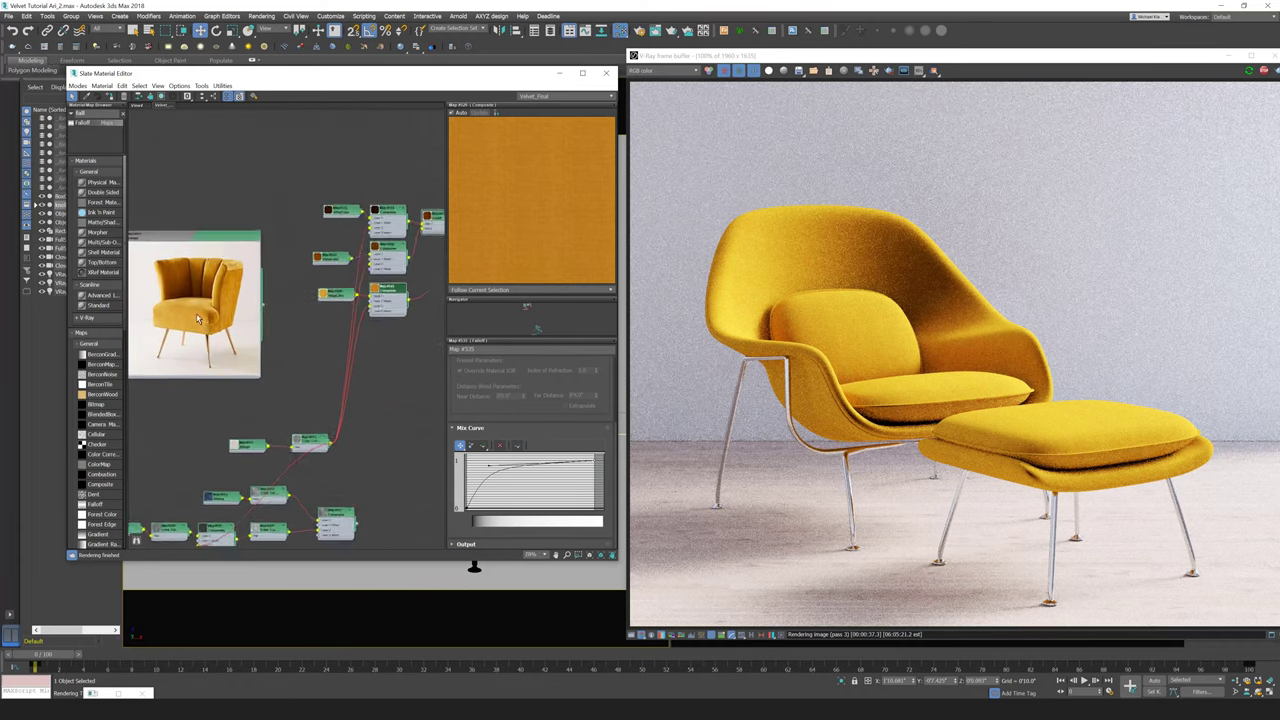
scroll(176, 298, "up", 4)
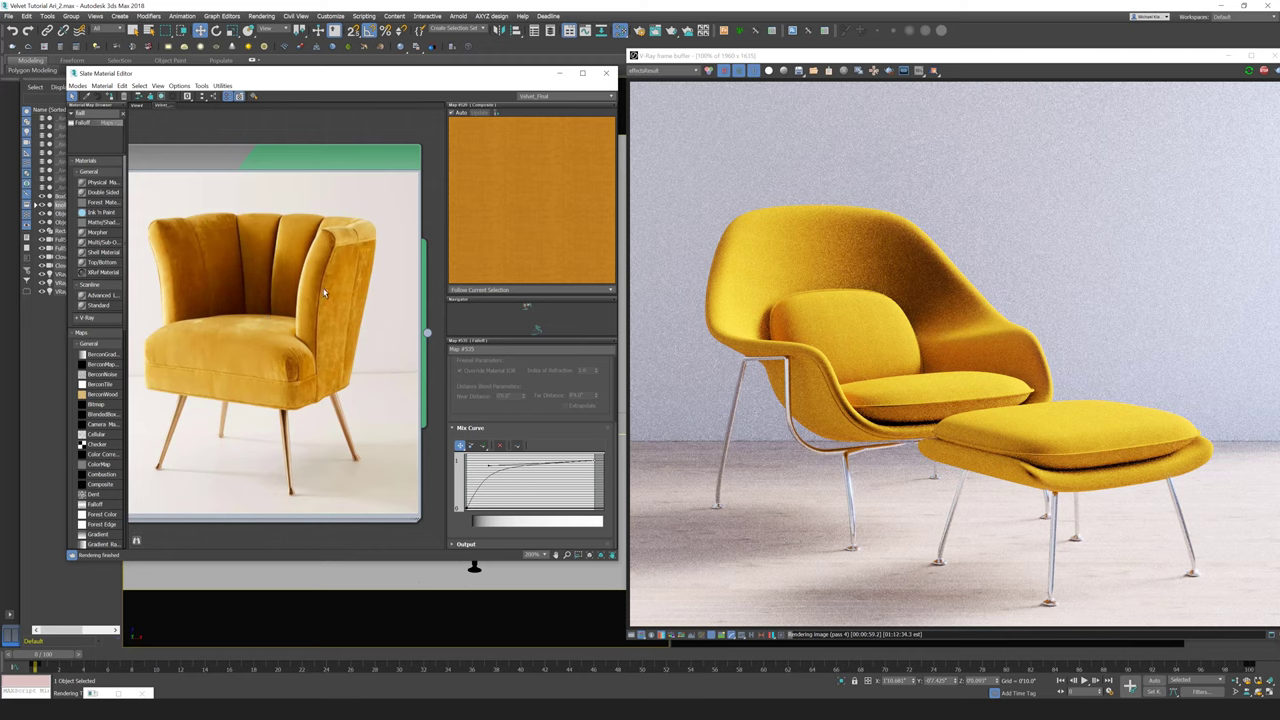
Step: Move the V-Ray material node farther from the final Falloff to free space between them
scroll(323, 293, "down", 10)
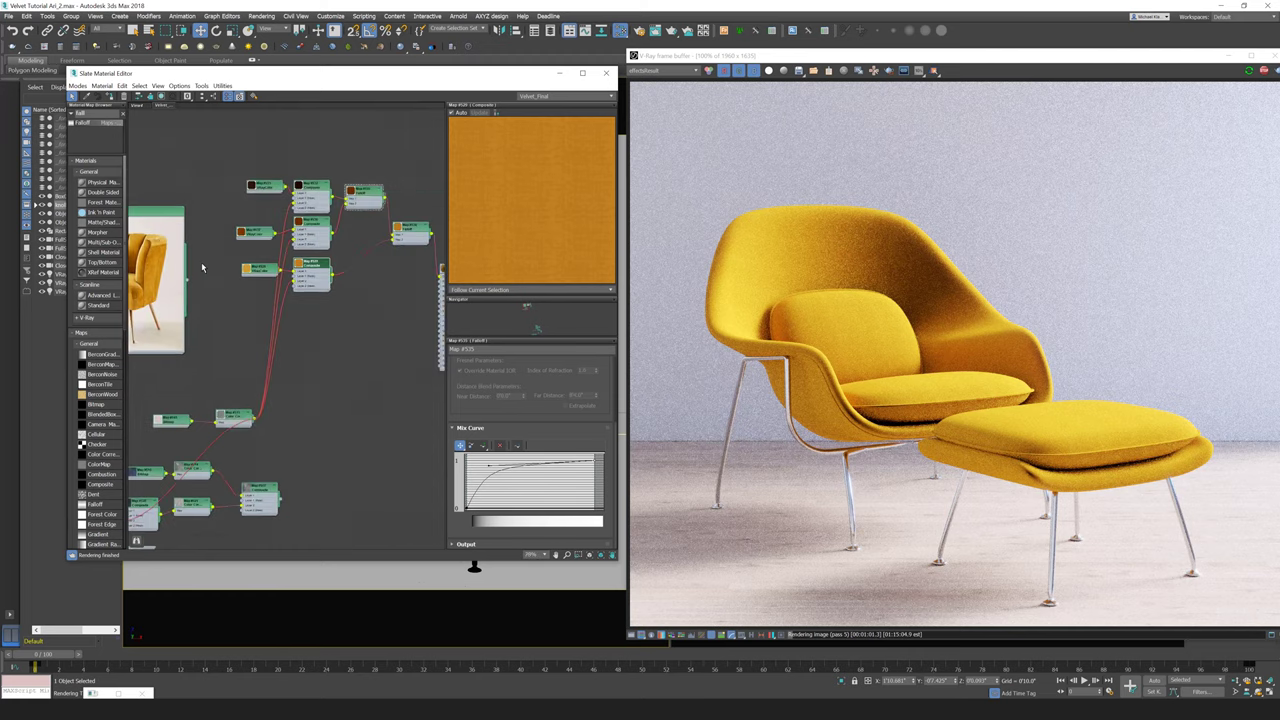
scroll(202, 267, "down", 3)
left_click_drag(346, 265, 381, 250)
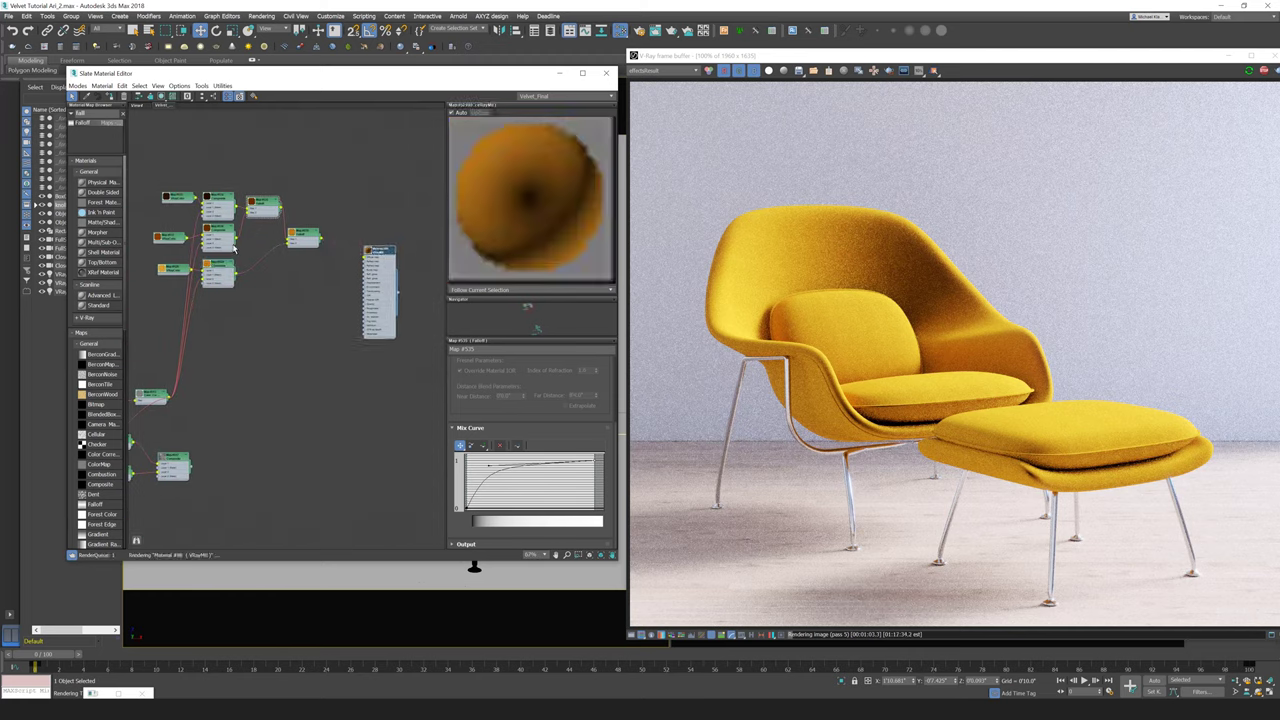
Step: Inspect the reference armchair's backrest and seat closely for uneven patches in the velvet
scroll(313, 253, "up", 2)
middle_click_drag(313, 253, 510, 268)
scroll(282, 298, "down", 1)
scroll(170, 300, "up", 6)
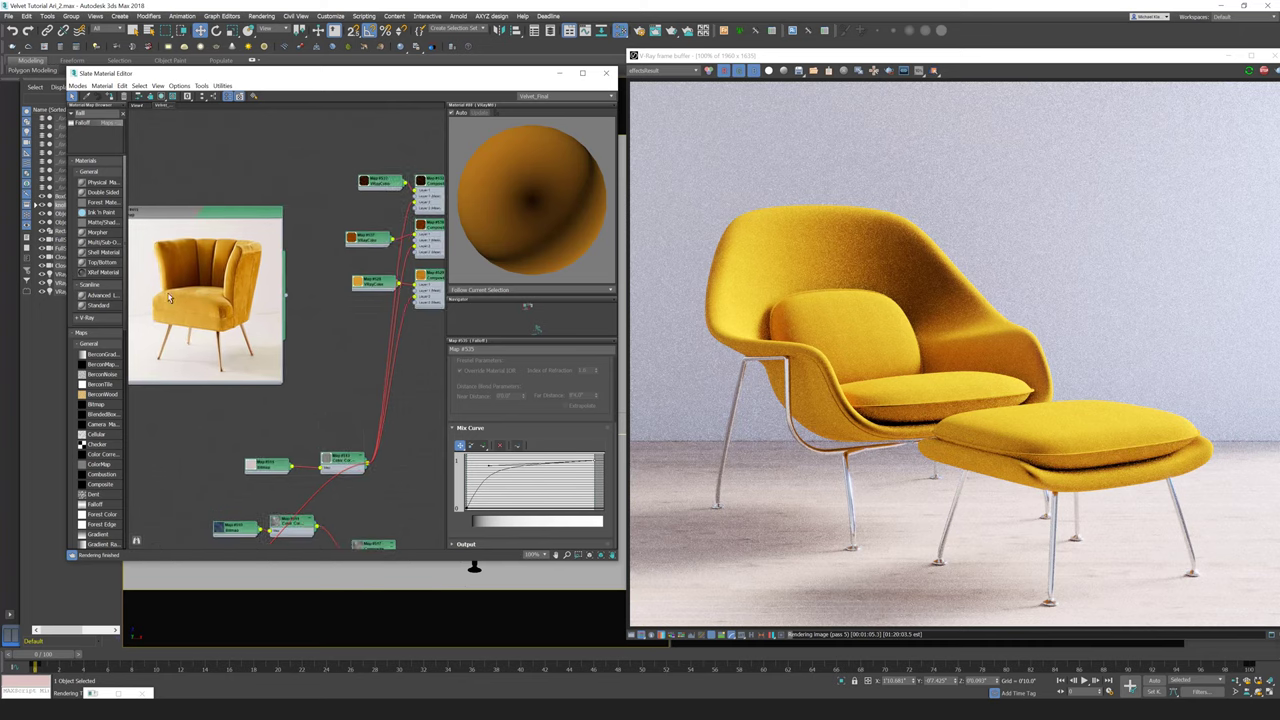
scroll(184, 311, "up", 4)
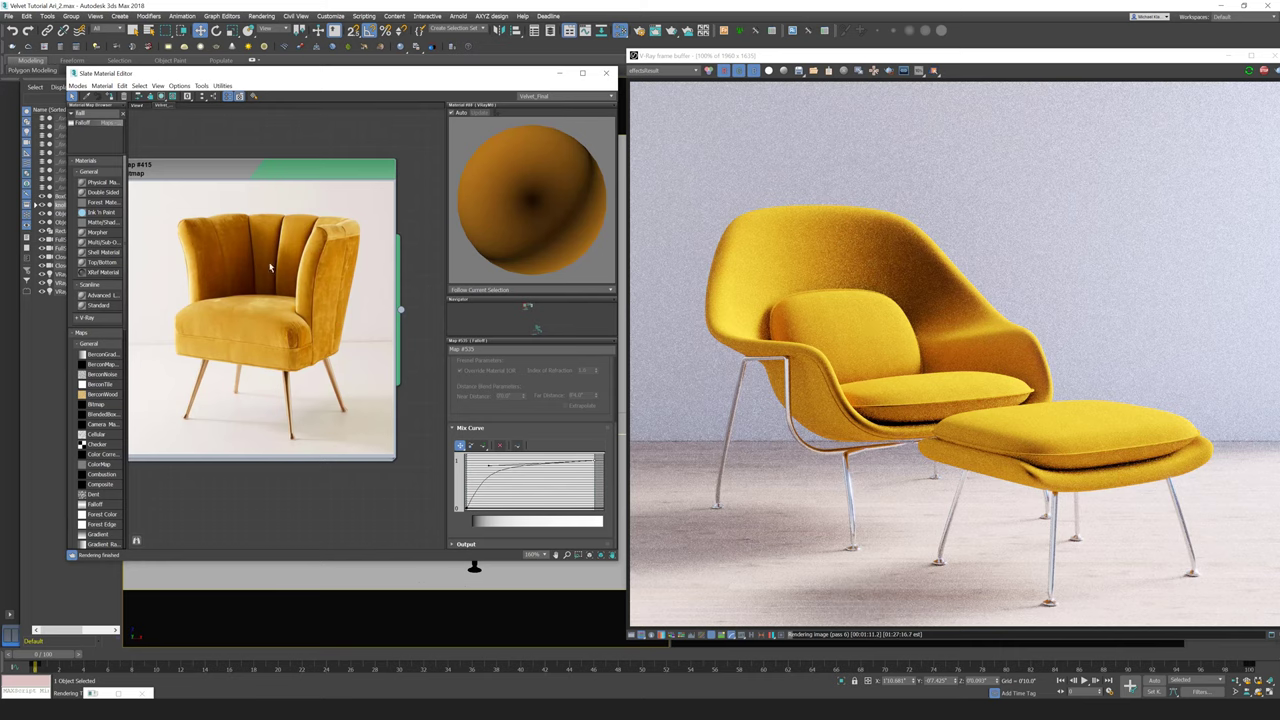
Step: Lower the start handle of the final Falloff's mix curve until the curve is almost a straight diagonal
middle_click_drag(270, 267, 8, 260)
scroll(100, 263, "down", 1)
scroll(183, 301, "down", 2)
middle_click_drag(183, 306, 12, 372)
scroll(100, 320, "down", 2)
scroll(246, 305, "up", 2)
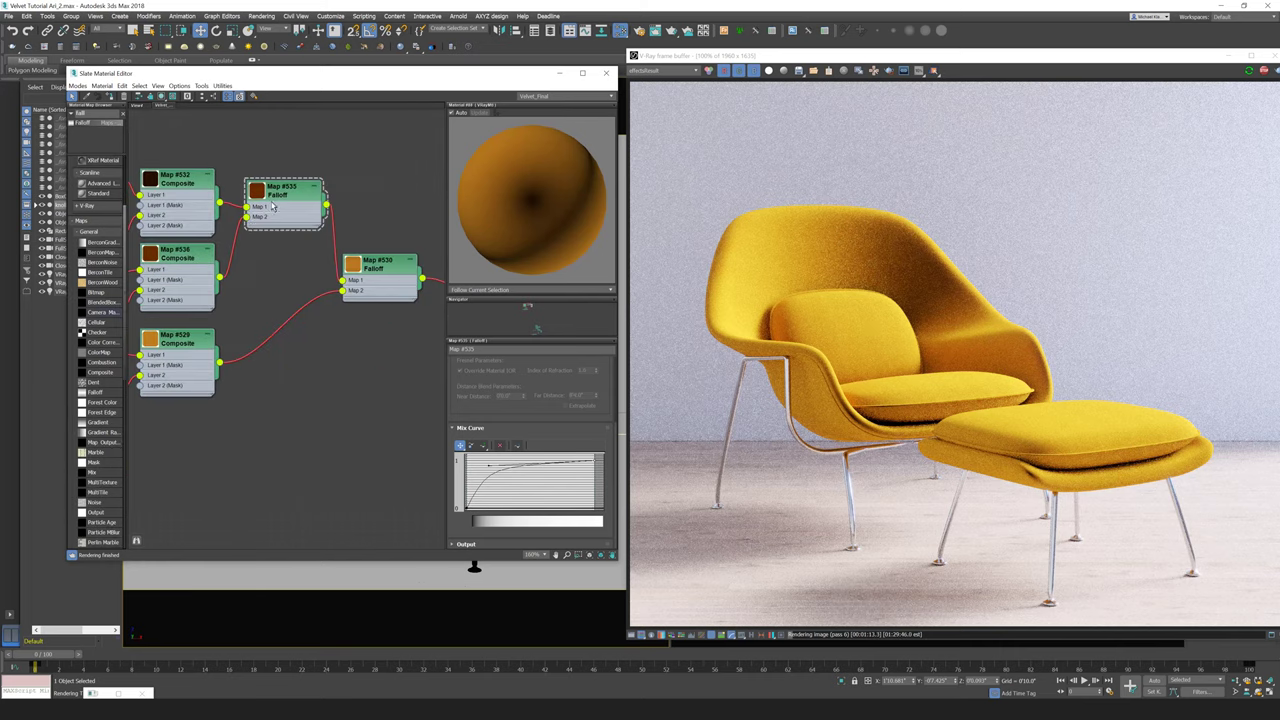
left_click(361, 277)
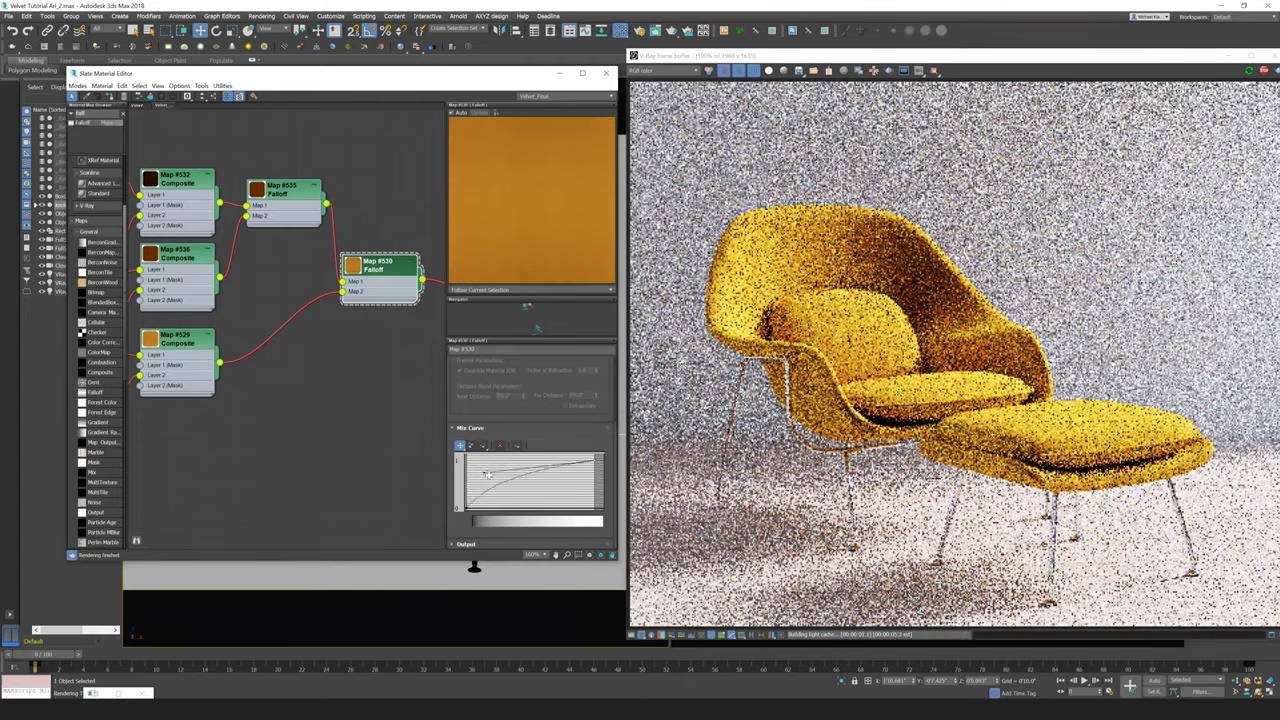
left_click_drag(487, 473, 515, 482)
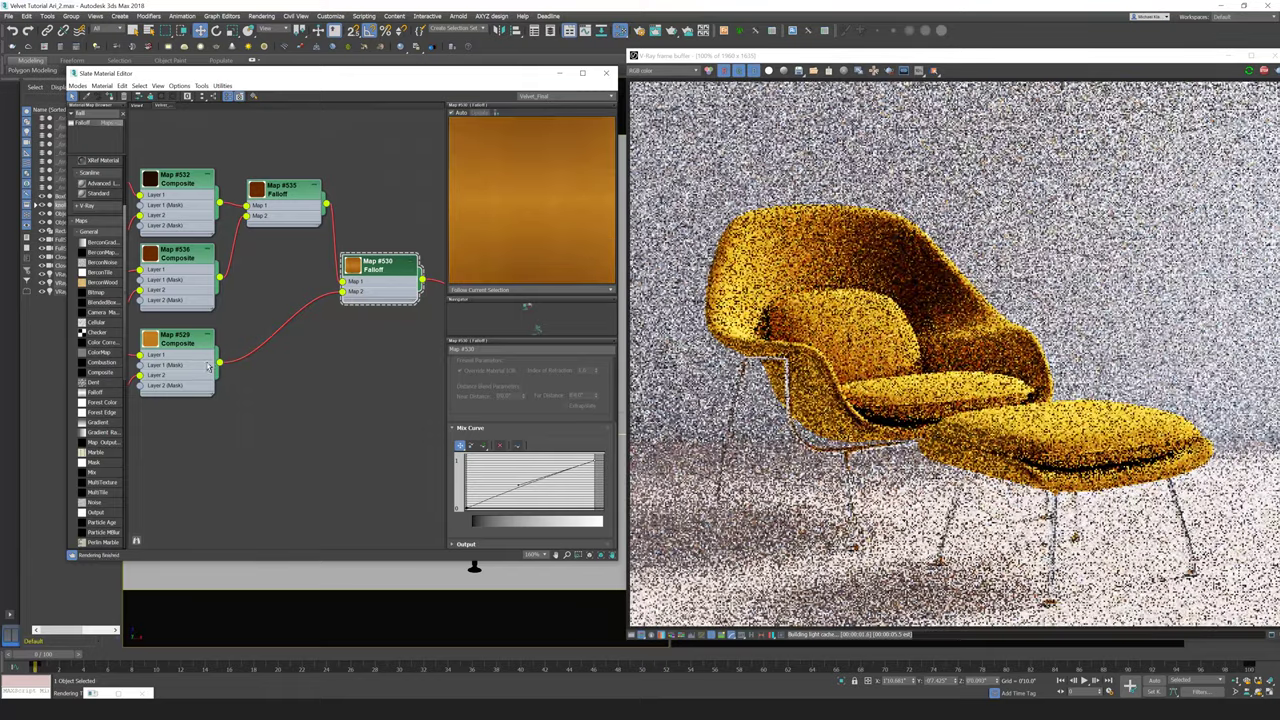
Step: Compare with the reference armchair and raise the final Falloff's mix curve handle into a moderate upward bow
middle_click_drag(175, 340, 373, 348)
scroll(305, 345, "down", 2)
middle_click_drag(286, 340, 416, 316)
scroll(416, 316, "down", 2)
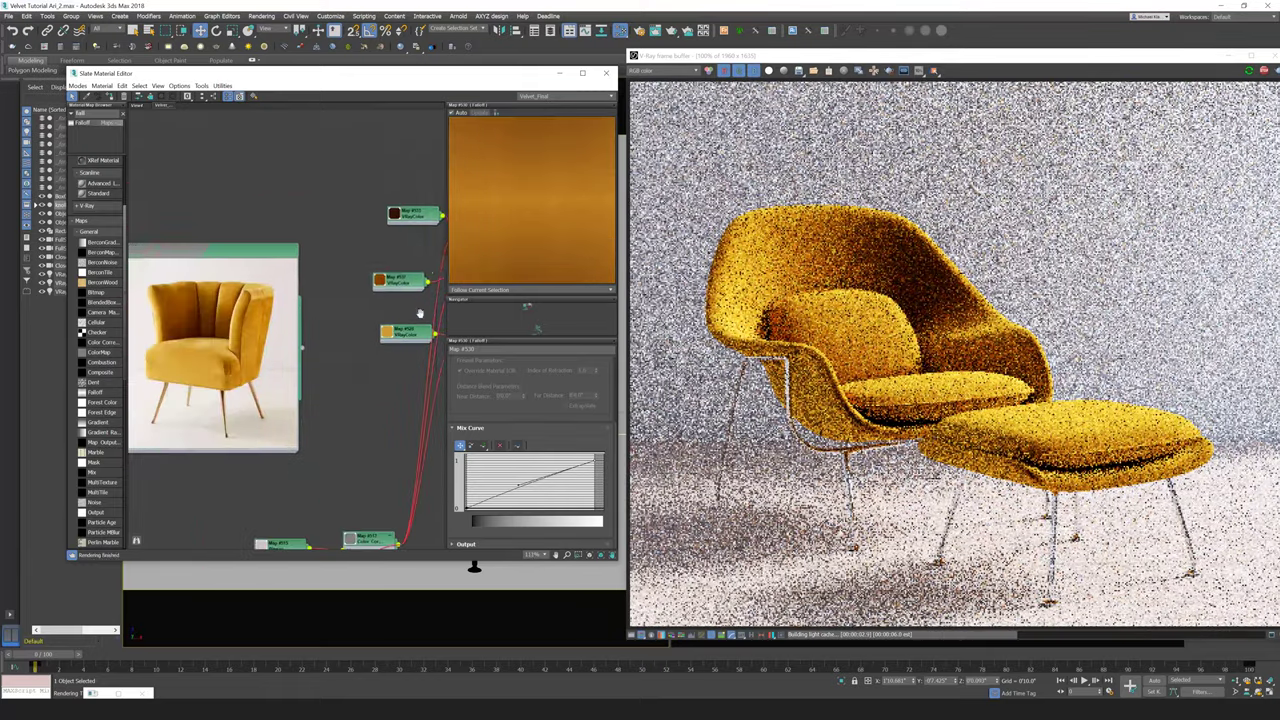
scroll(250, 376, "up", 2)
middle_click_drag(250, 376, 362, 361)
scroll(320, 330, "up", 1)
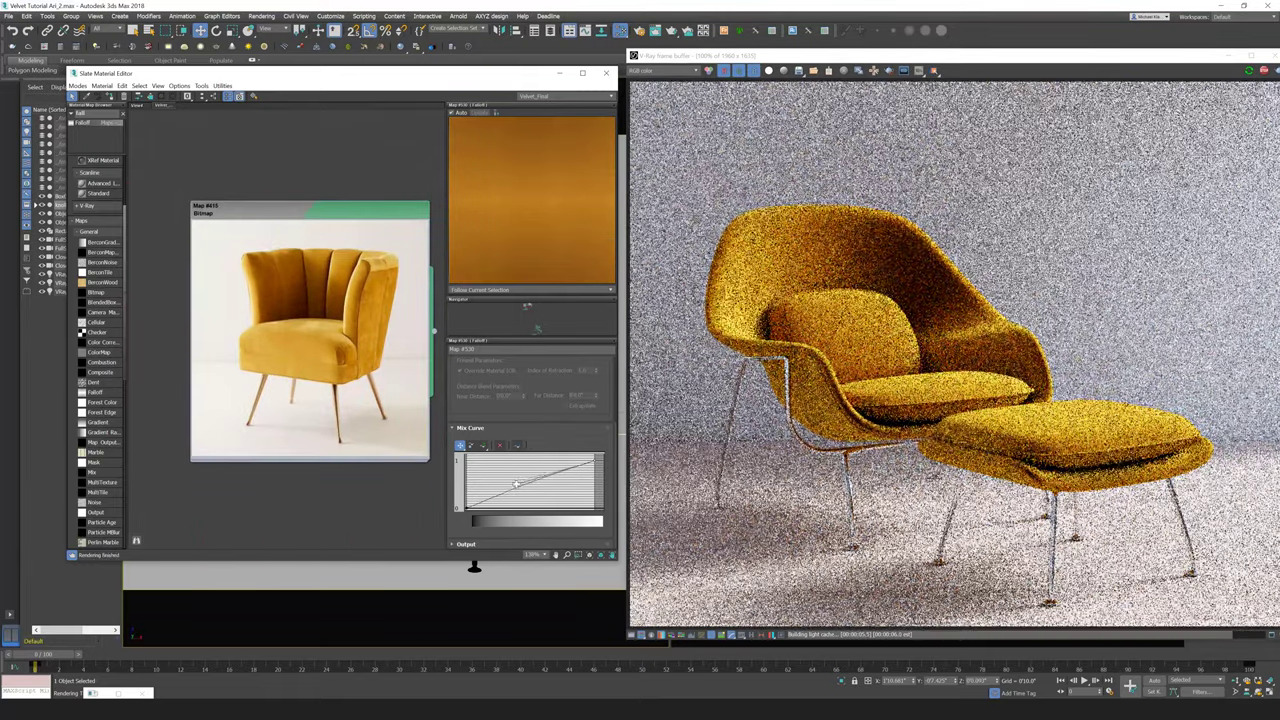
left_click_drag(518, 485, 509, 475)
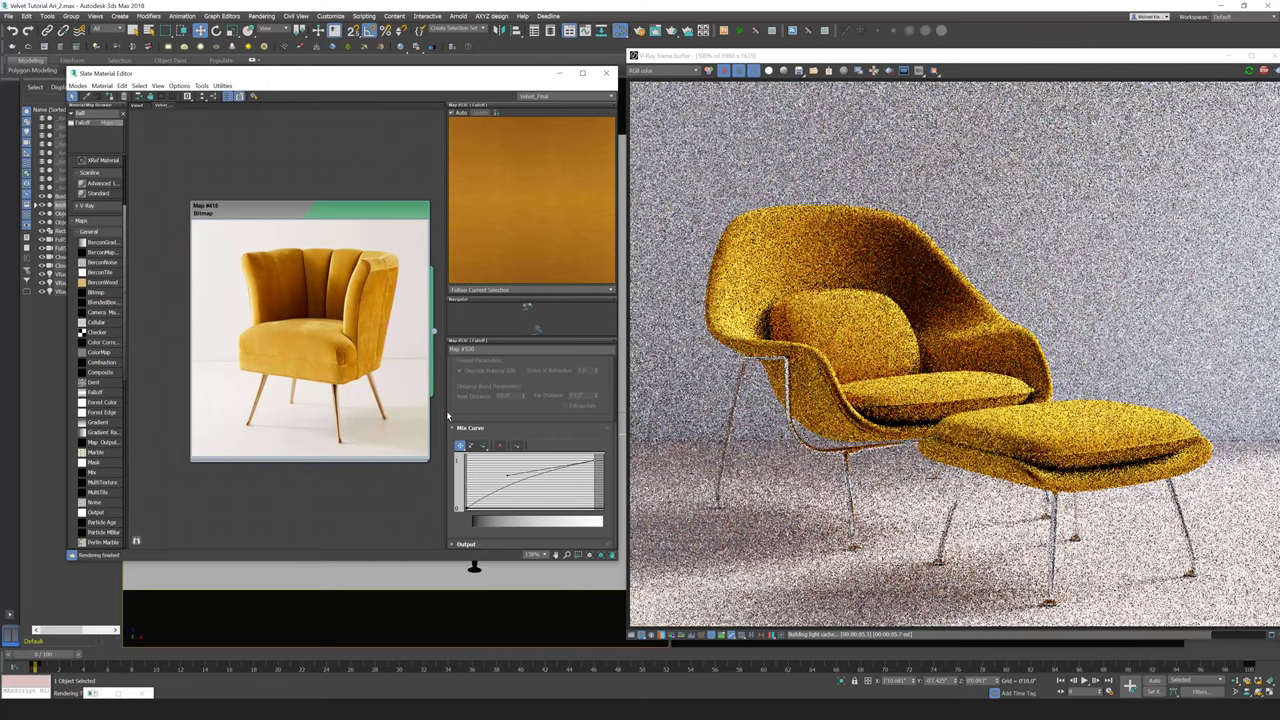
Step: Shift the middle Composite map slightly aside and move the yellow VRayColor map farther from its Composite
scroll(186, 391, "down", 2)
middle_click_drag(249, 391, 114, 374)
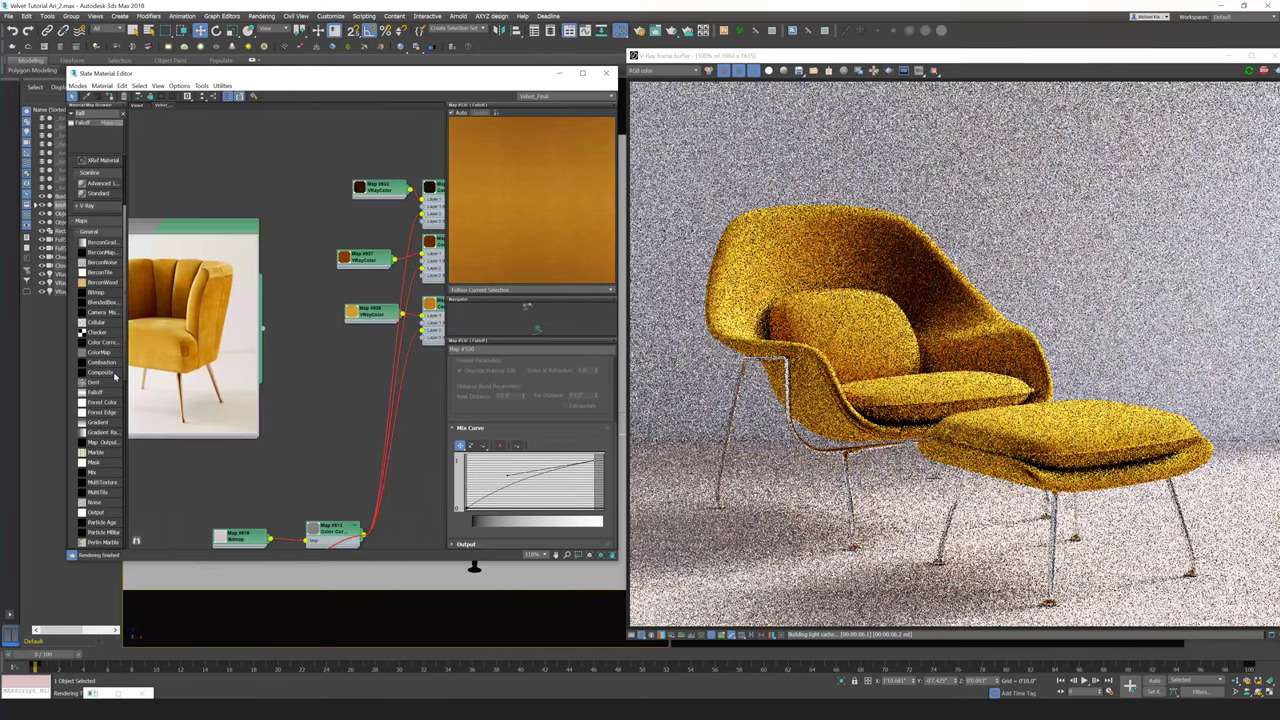
scroll(114, 374, "down", 3)
scroll(195, 386, "down", 3)
scroll(219, 388, "down", 2)
middle_click_drag(440, 357, 268, 346)
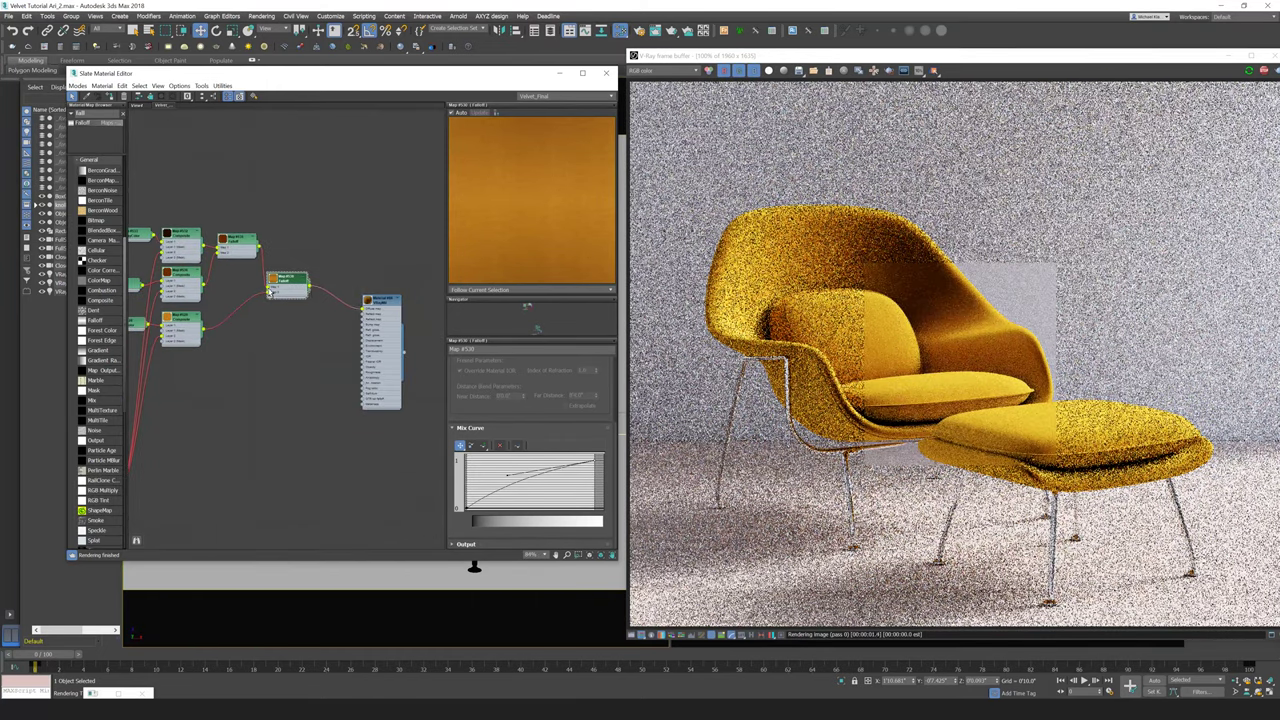
scroll(283, 285, "up", 2)
middle_click_drag(198, 302, 308, 262)
left_click_drag(268, 232, 273, 239)
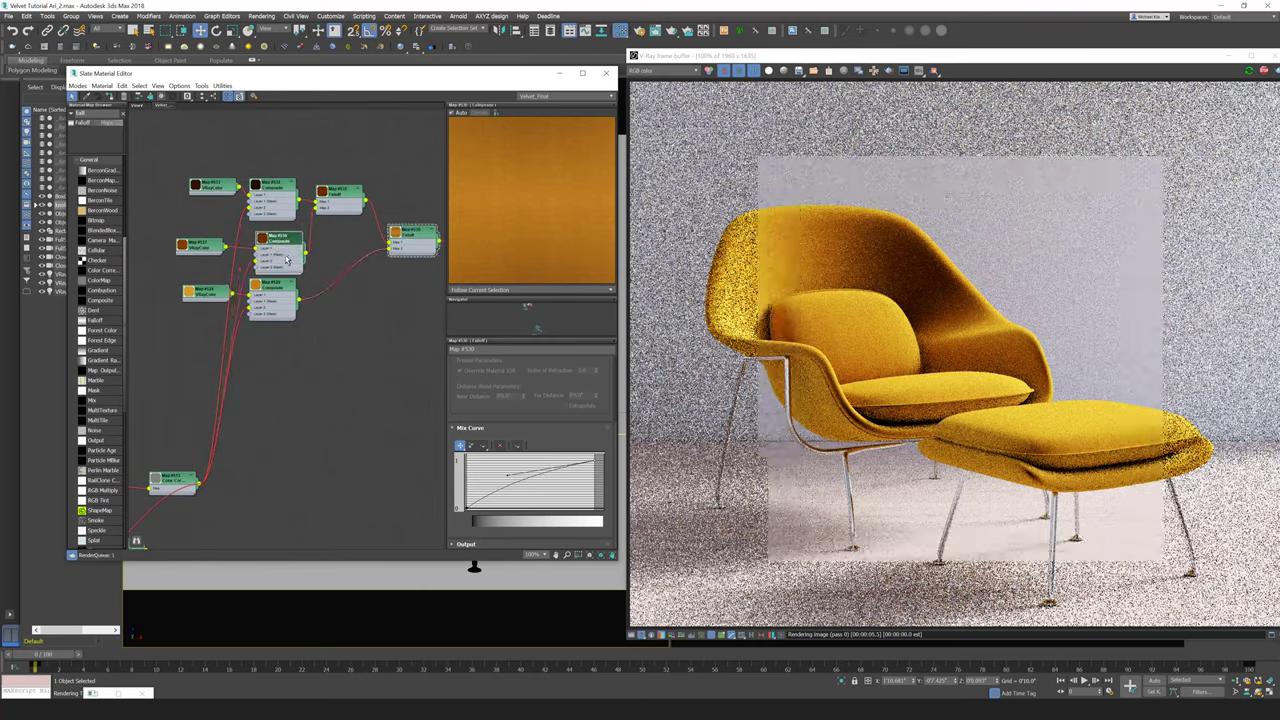
left_click(195, 298)
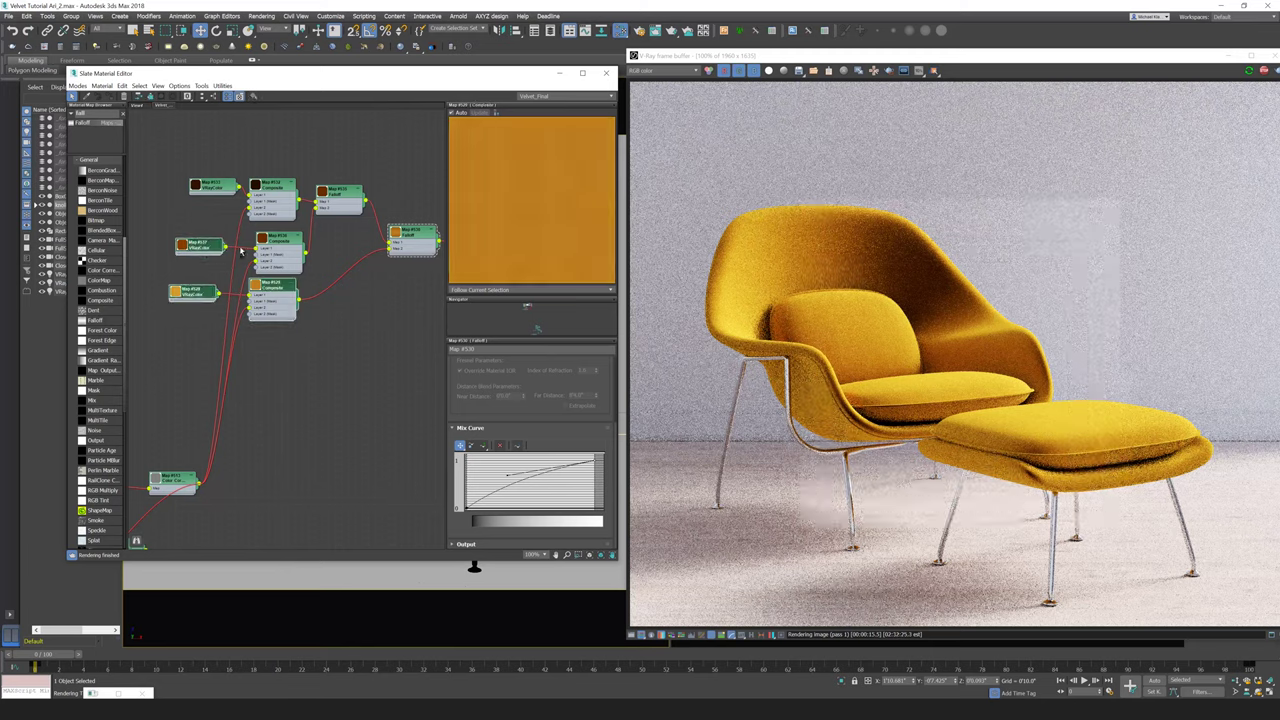
Step: Duplicate the brown and yellow VRayColor and Composite pairs together with the final Falloff, placing the copies below the originals
left_click(277, 242, "ctrl")
left_click(409, 231, "ctrl")
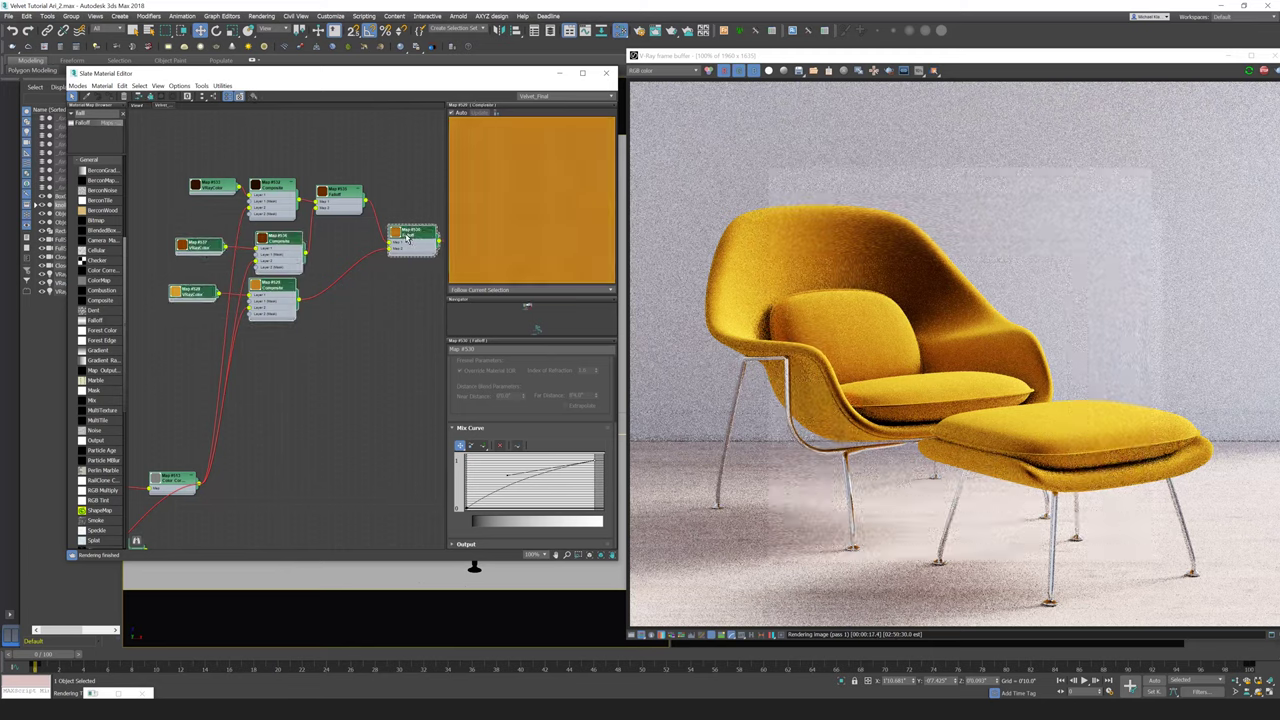
left_click_drag(404, 236, 403, 336, "shift")
scroll(339, 355, "up", 2)
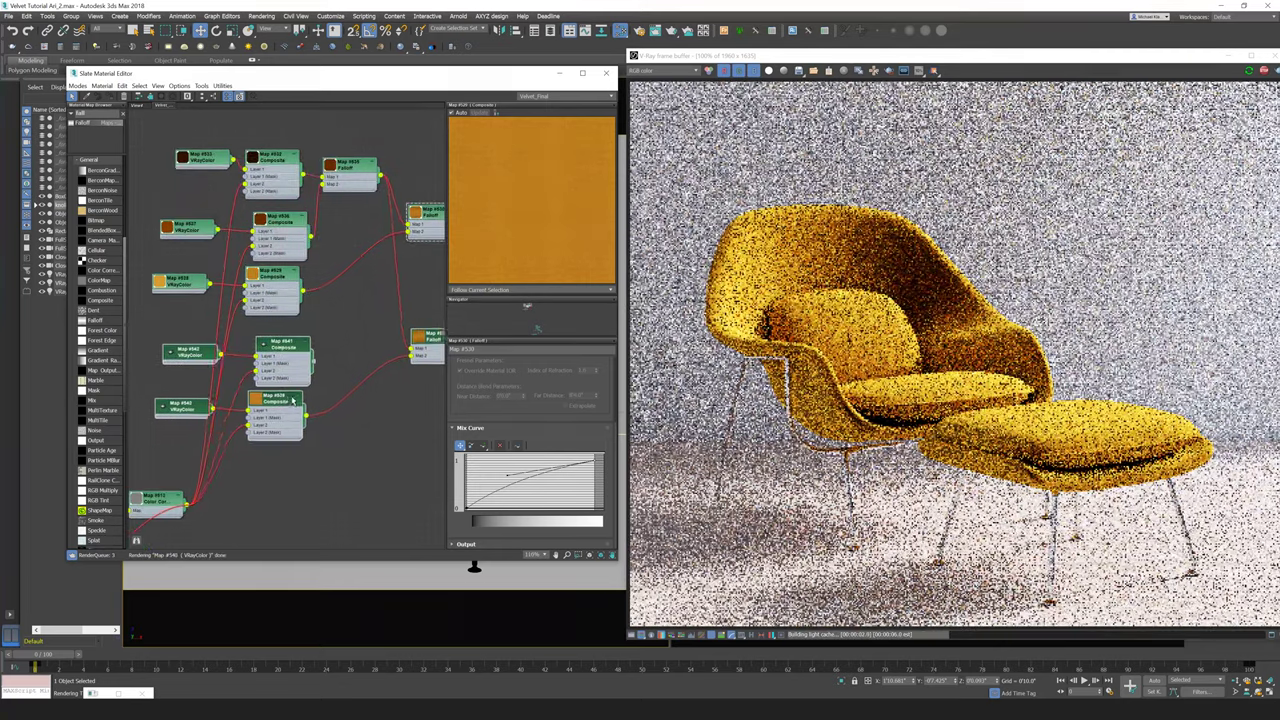
Step: Wire the copied brown Composite into Map 1 of the copied Falloff and arrange the copied nodes in a compact group
left_click(290, 352)
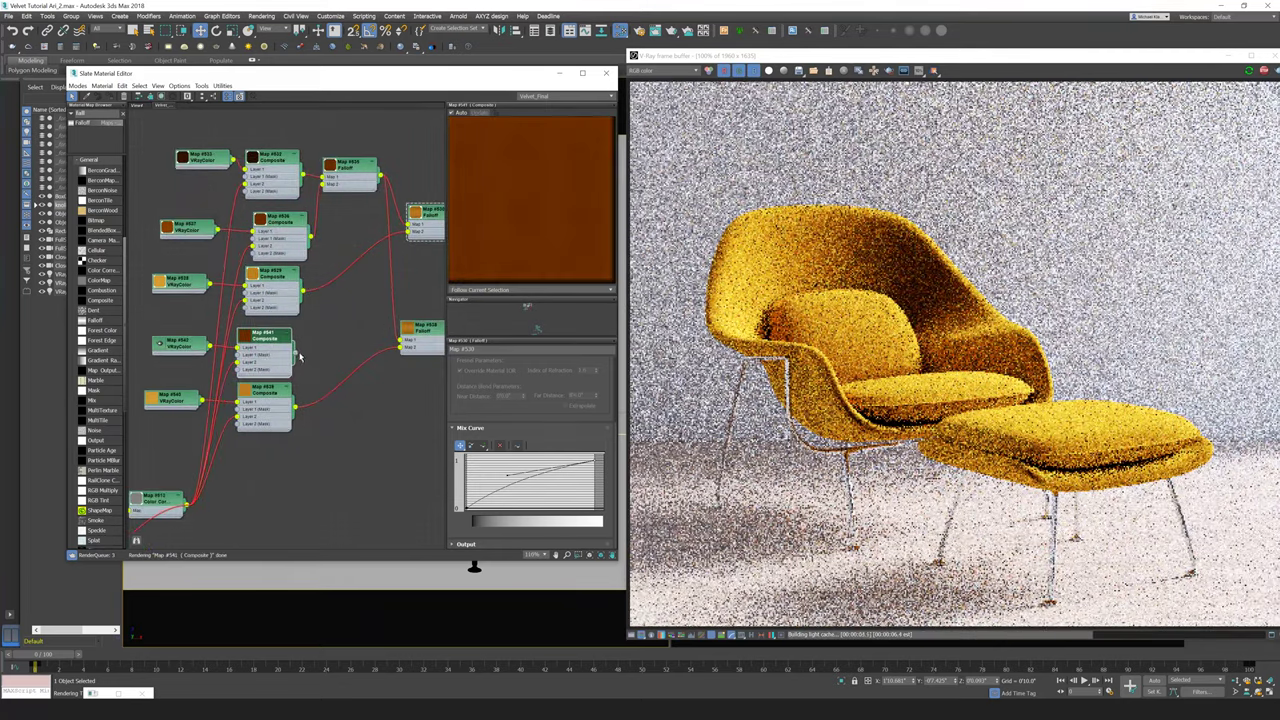
left_click_drag(295, 354, 400, 340)
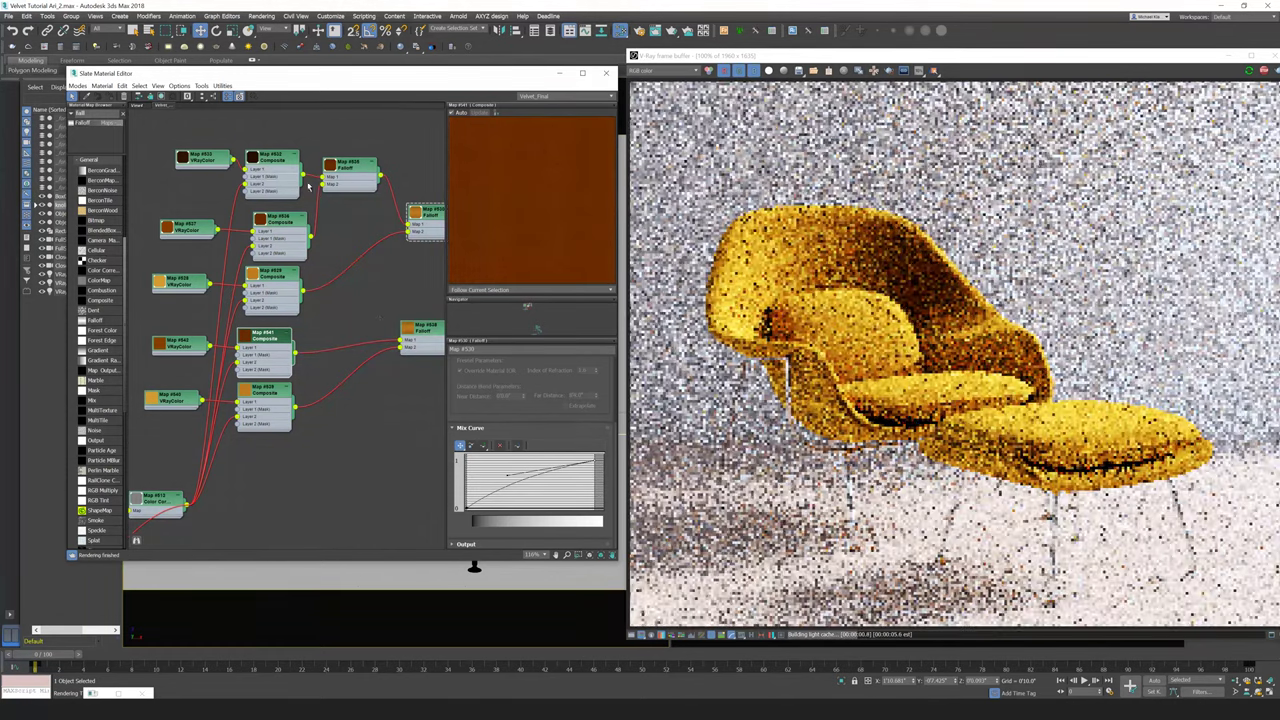
middle_click_drag(380, 322, 317, 306)
left_click(364, 328)
left_click_drag(365, 330, 310, 347)
middle_click_drag(310, 347, 368, 319)
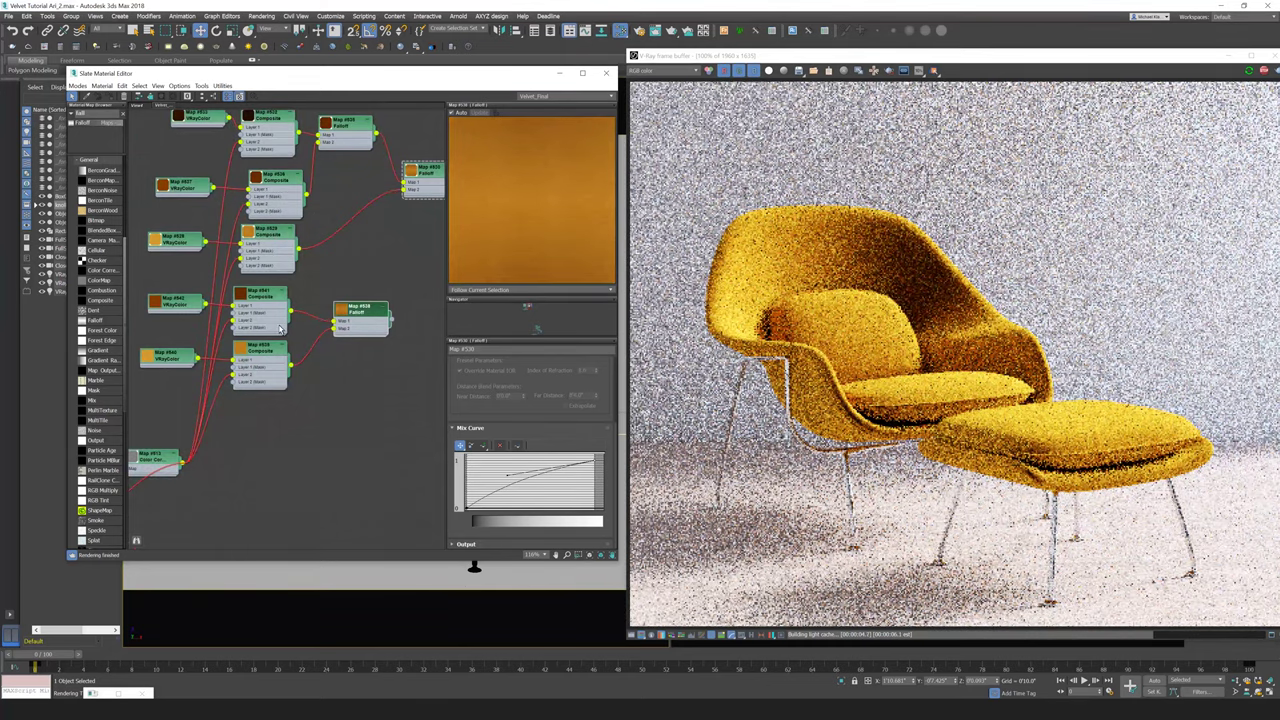
middle_click_drag(205, 390, 277, 387)
left_click_drag(274, 308, 249, 308)
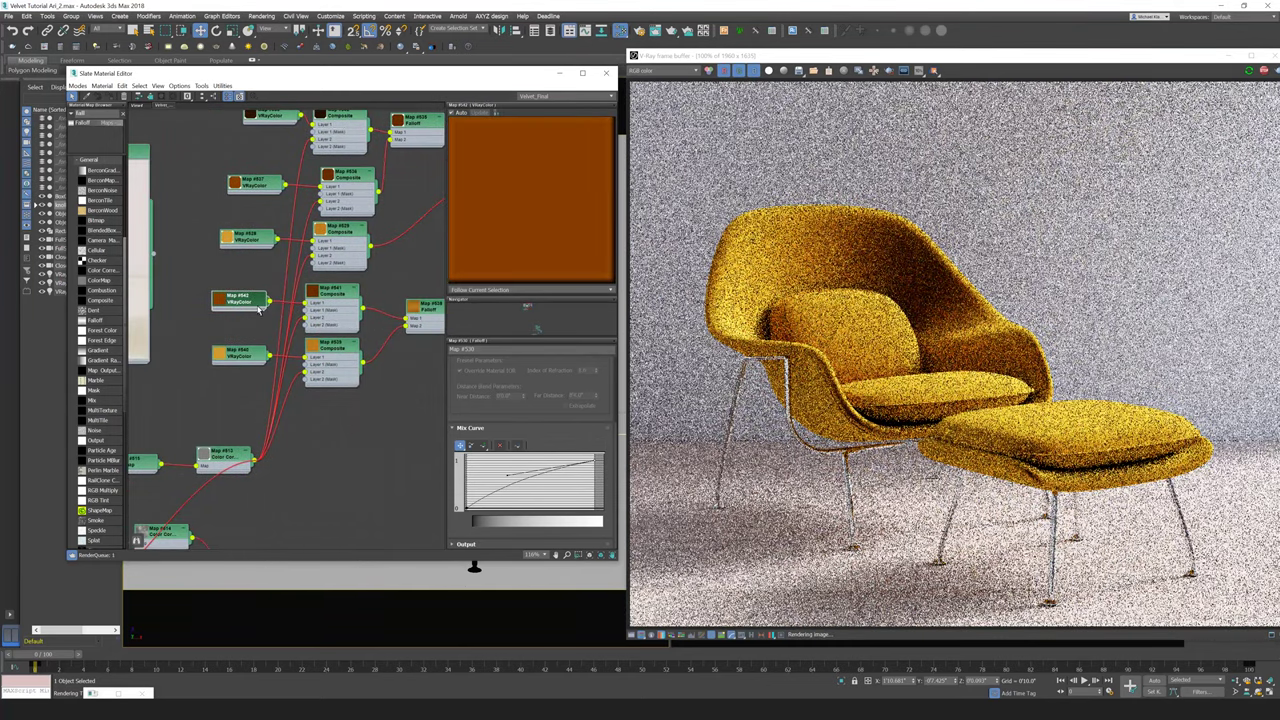
Step: Recolor the copied yellow VRayColor with a pale yellow sampled from the upper backrest of the reference armchair
left_click(232, 356)
middle_click_drag(232, 356, 331, 358)
double_click(271, 352)
left_click(590, 445)
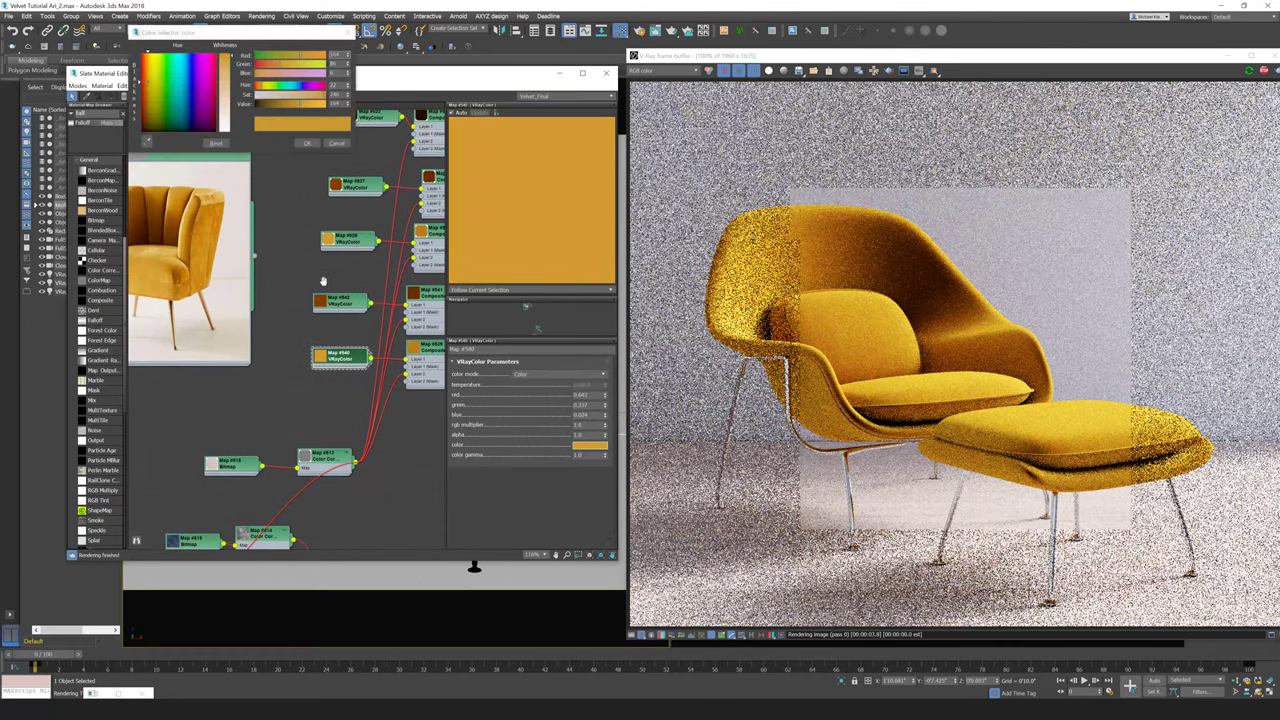
middle_click_drag(165, 246, 311, 275)
scroll(311, 275, "up", 5)
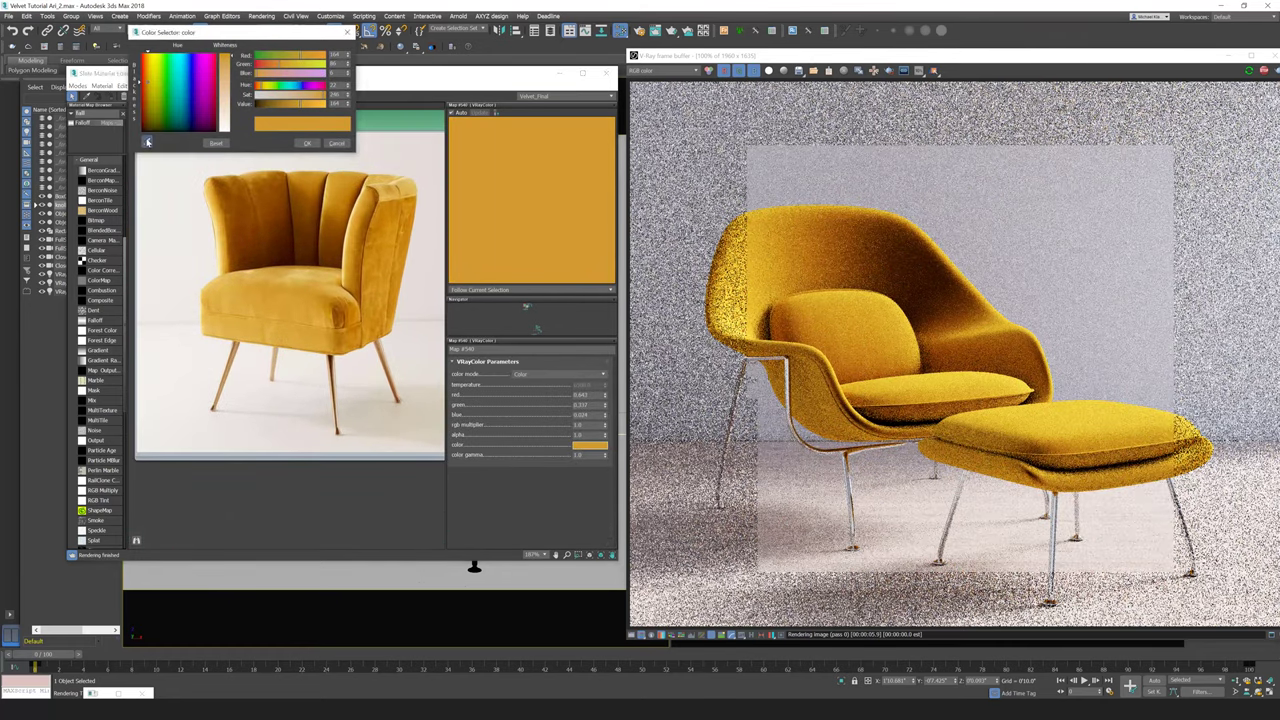
left_click(146, 141)
left_click(299, 190)
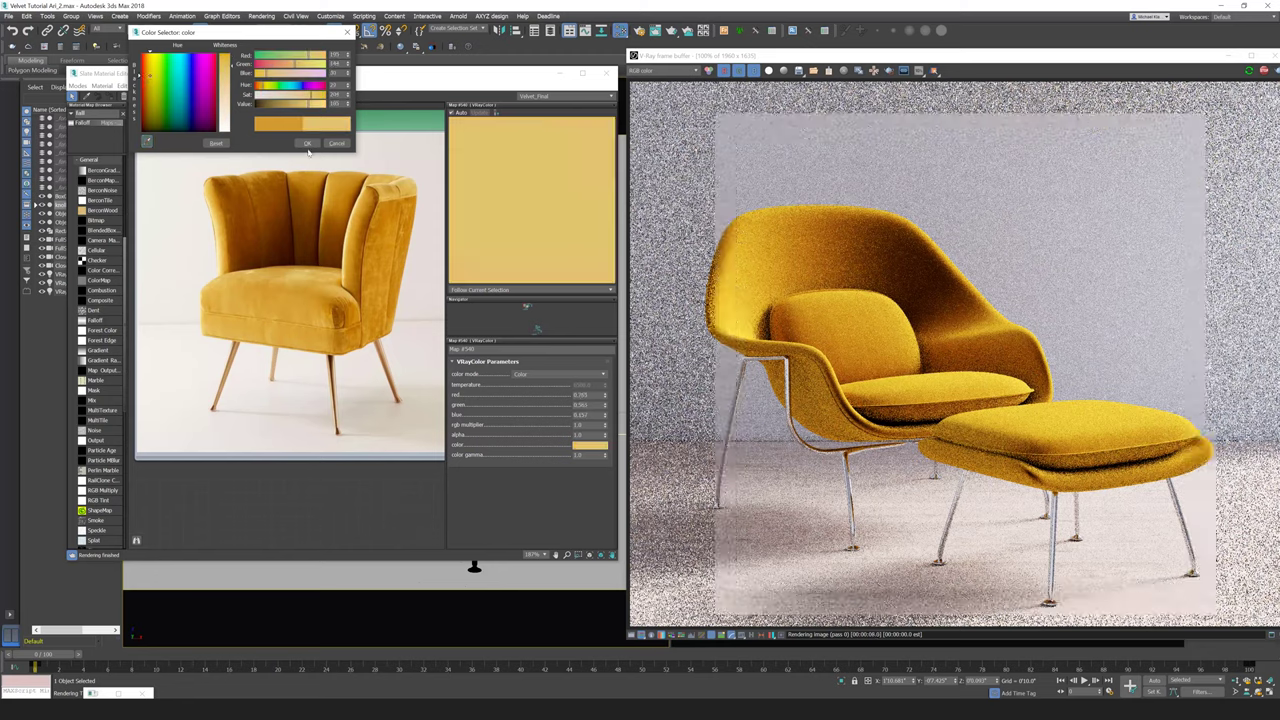
left_click(307, 143)
scroll(195, 259, "down", 2)
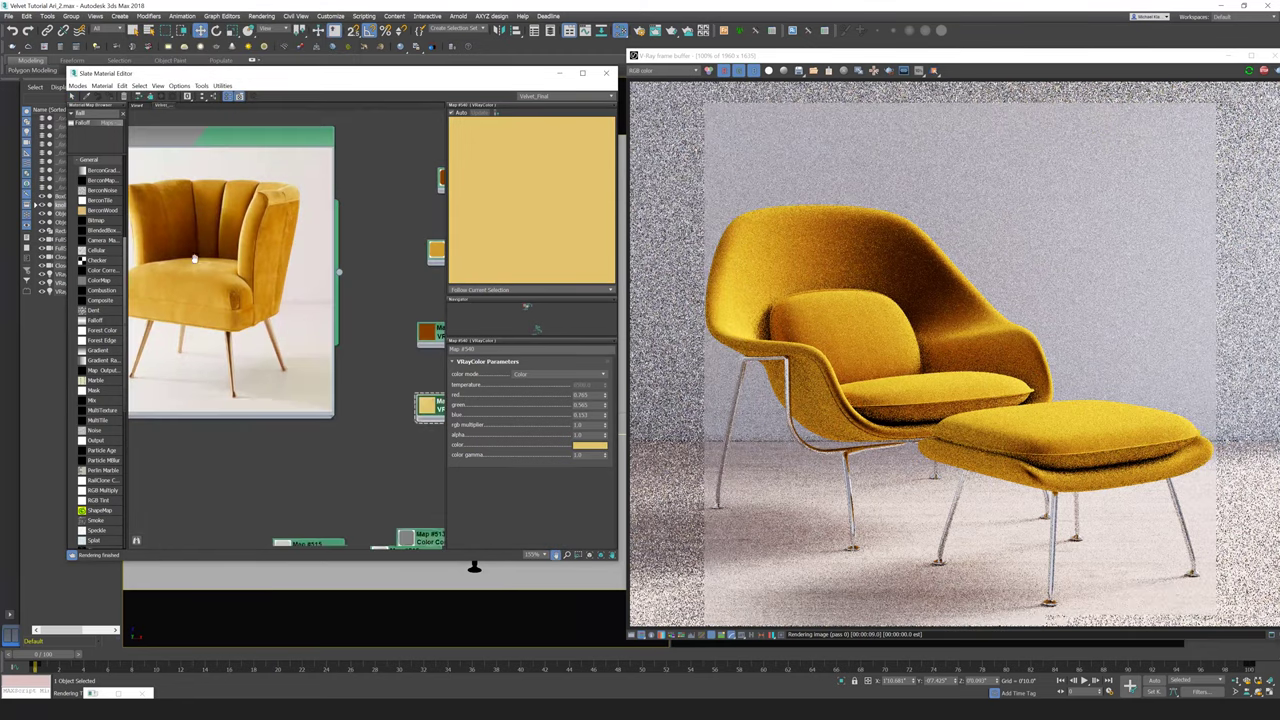
Step: Recolor the copied brown VRayColor with a golden yellow sampled from the outer side of the reference armchair
left_click(410, 321)
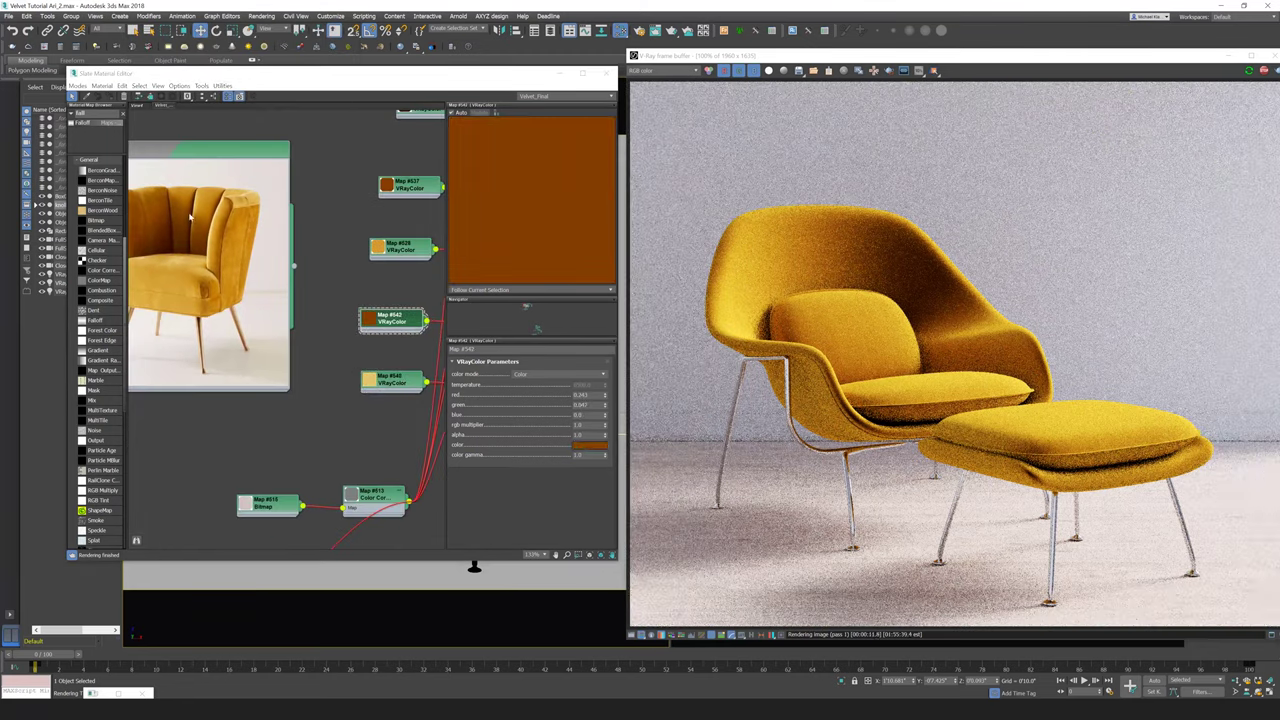
left_click(588, 446)
scroll(250, 220, "up", 3)
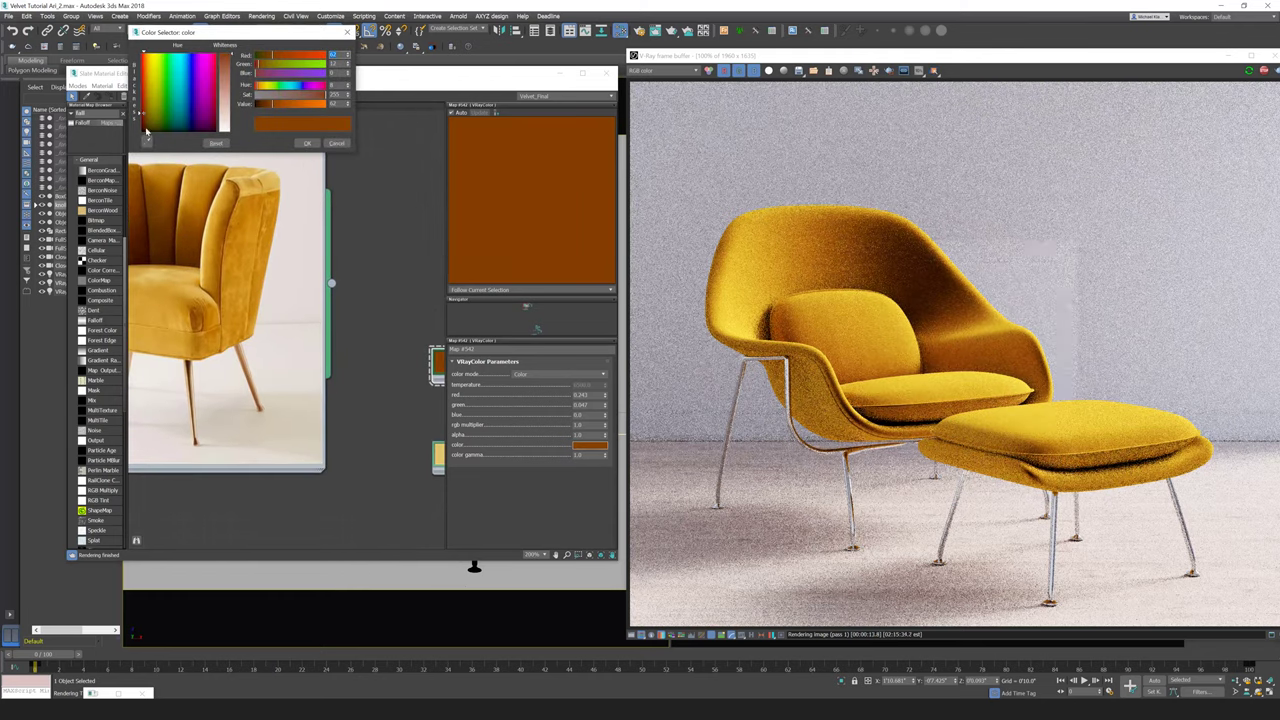
left_click(146, 141)
left_click(267, 226)
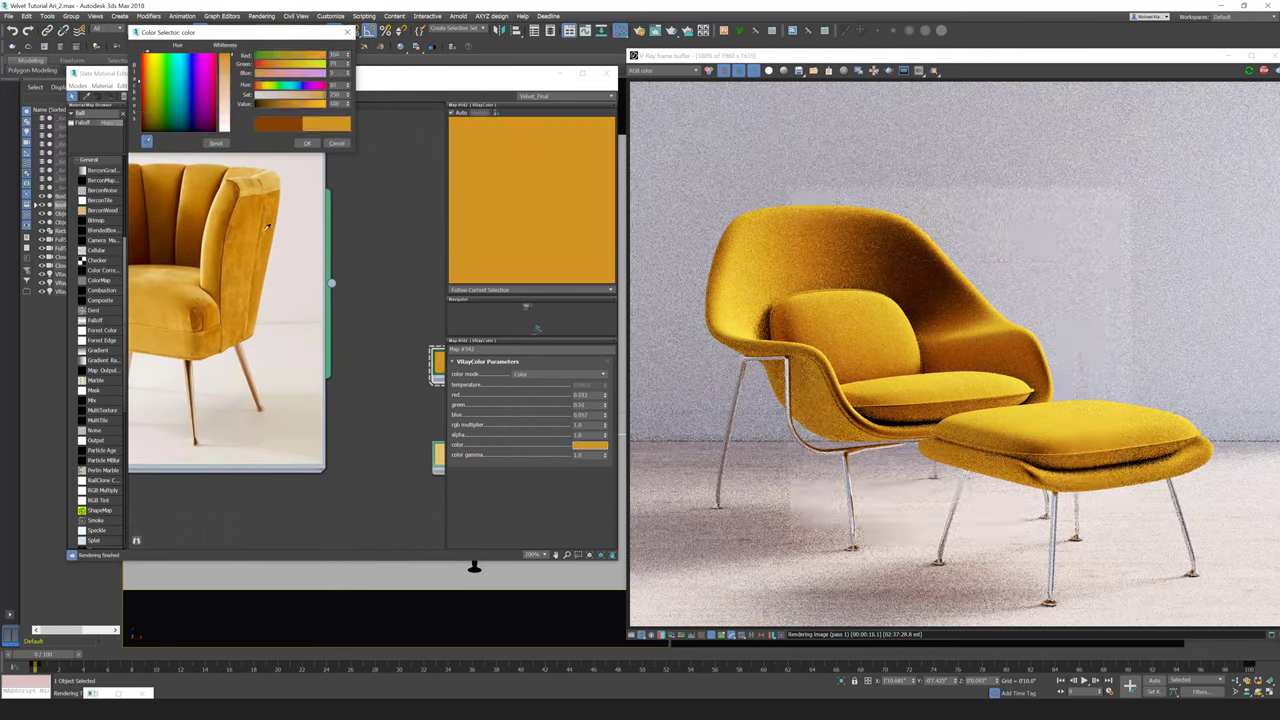
left_click(306, 143)
scroll(345, 290, "down", 3)
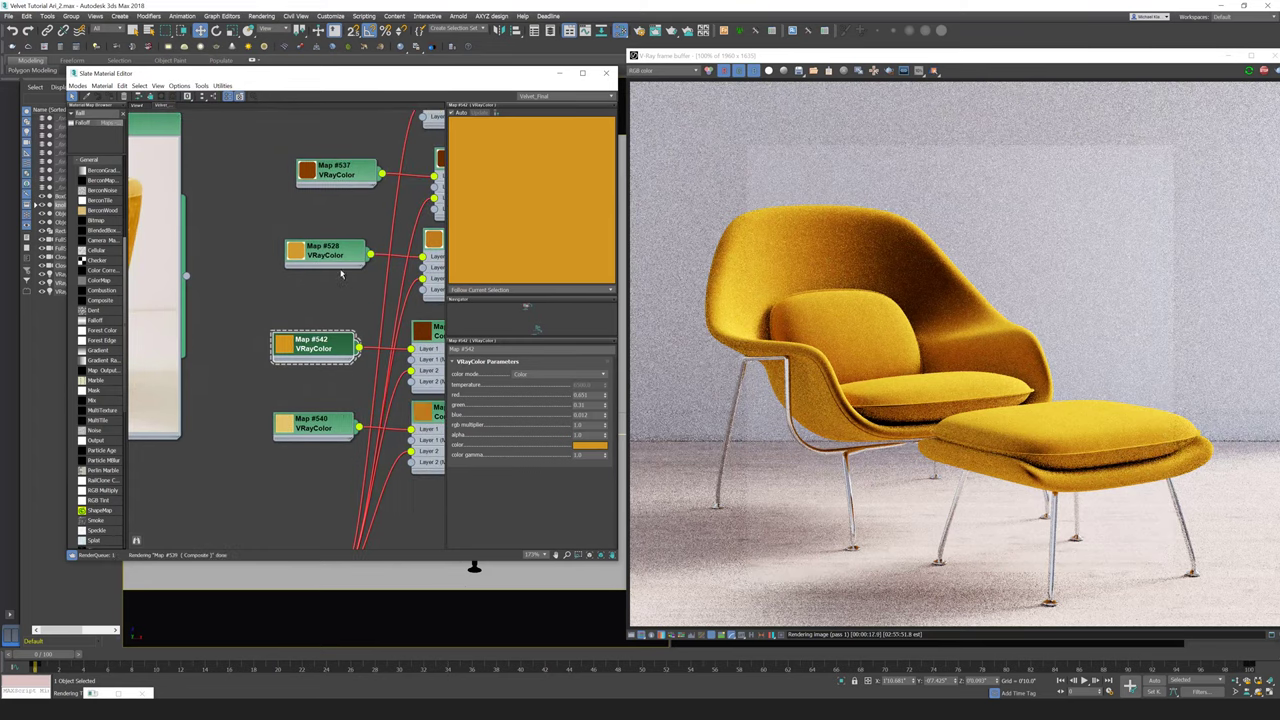
Step: Stack the final Falloff and its copy close together and move the V-Ray material farther away to free space
left_click(291, 261)
middle_click_drag(381, 299, 250, 268)
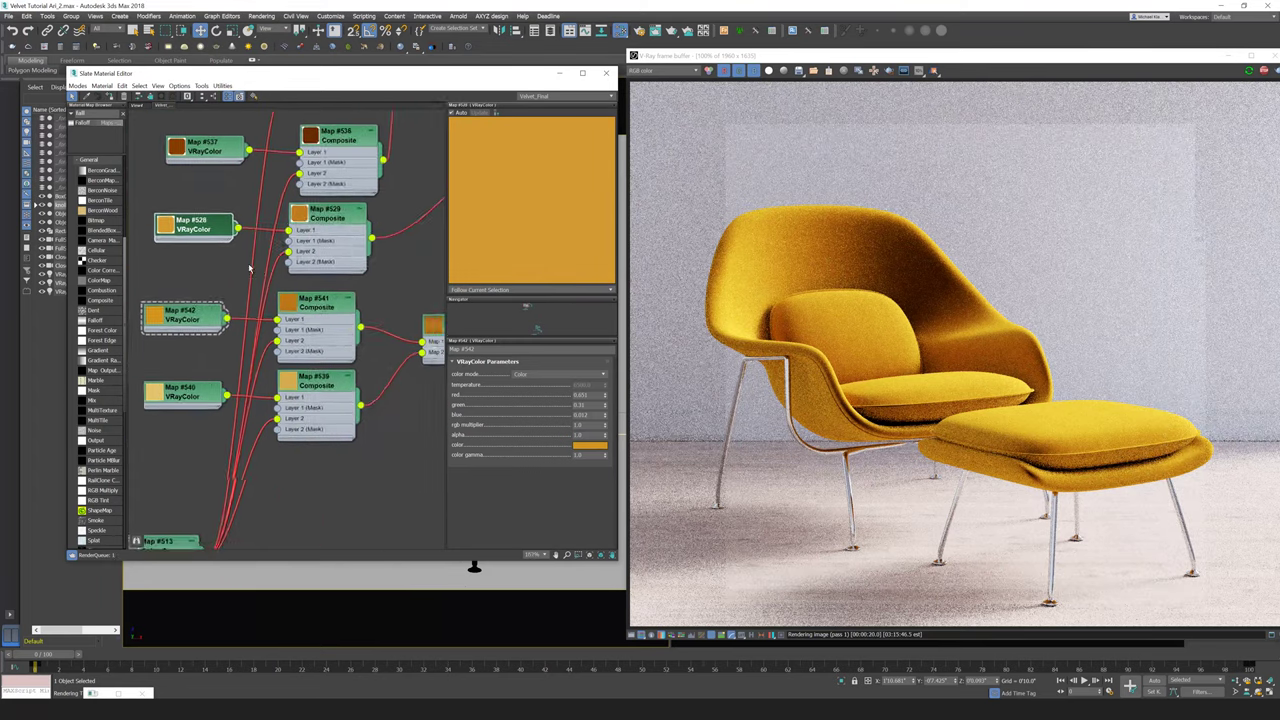
scroll(303, 287, "down", 3)
scroll(303, 287, "down", 1)
middle_click_drag(410, 240, 316, 252)
scroll(366, 216, "down", 2)
left_click_drag(358, 219, 311, 263)
left_click(311, 316)
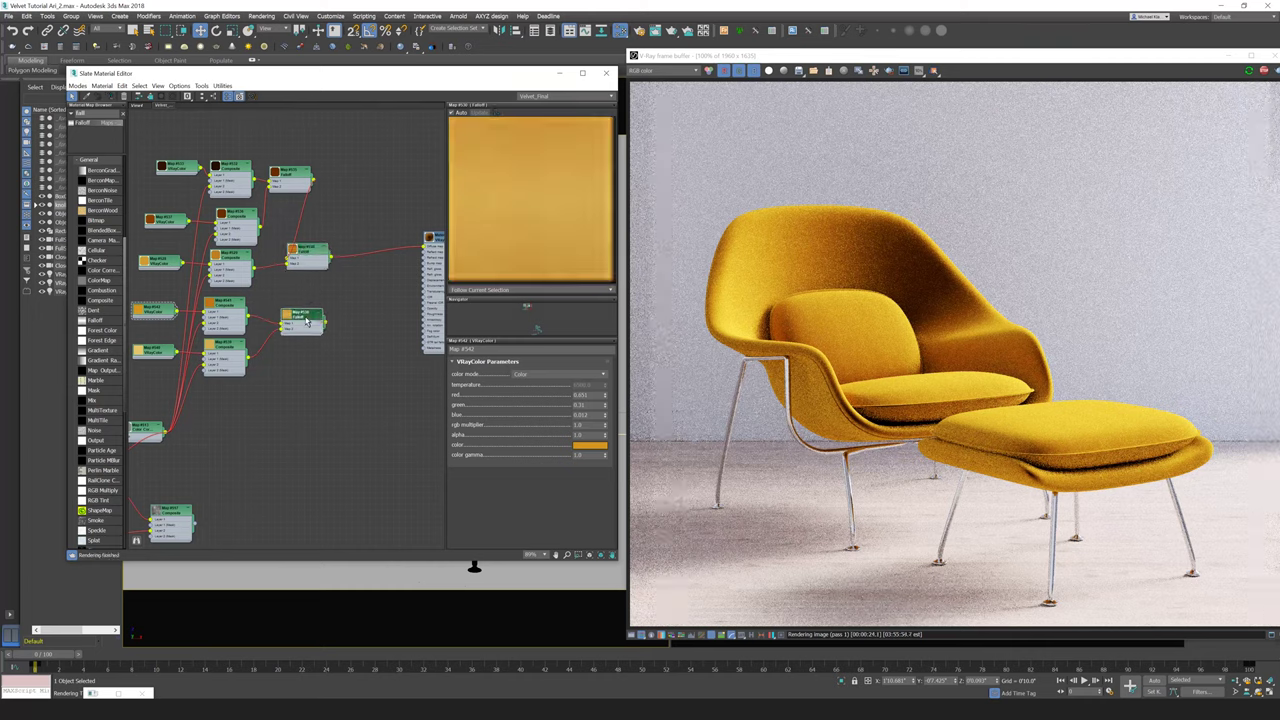
left_click_drag(312, 316, 320, 287)
middle_click_drag(363, 239, 299, 231)
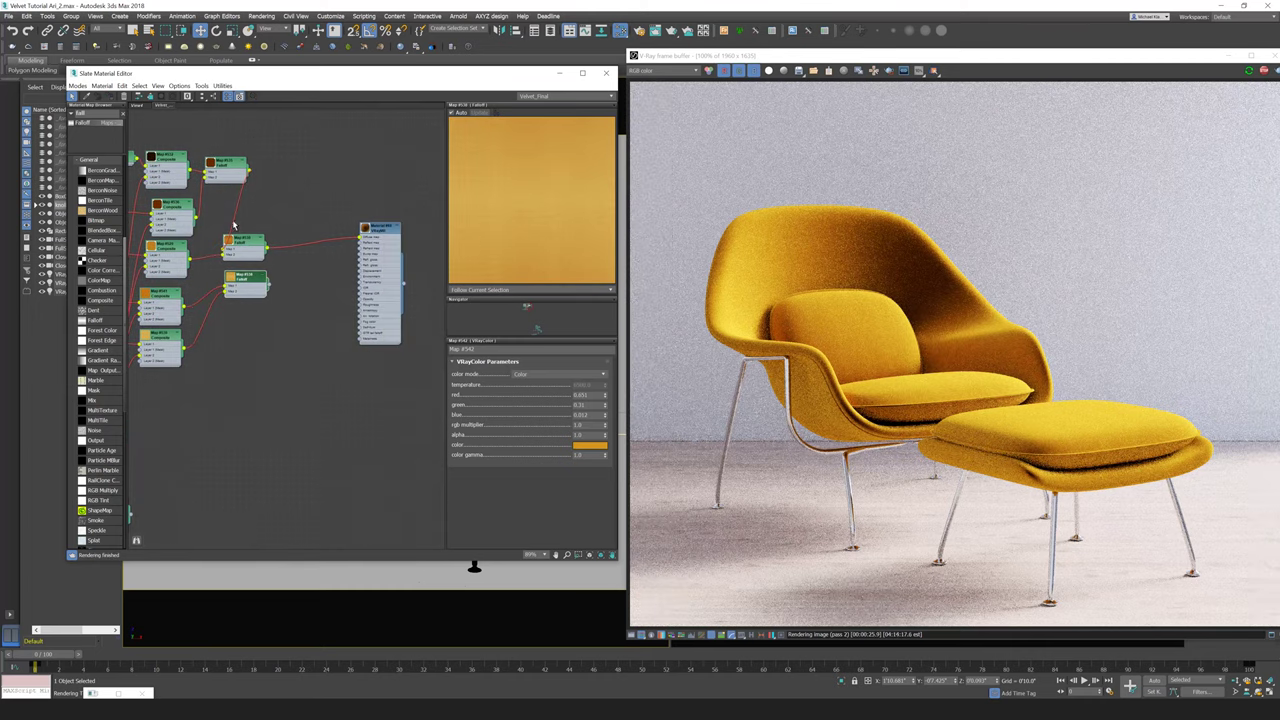
left_click_drag(375, 234, 418, 248)
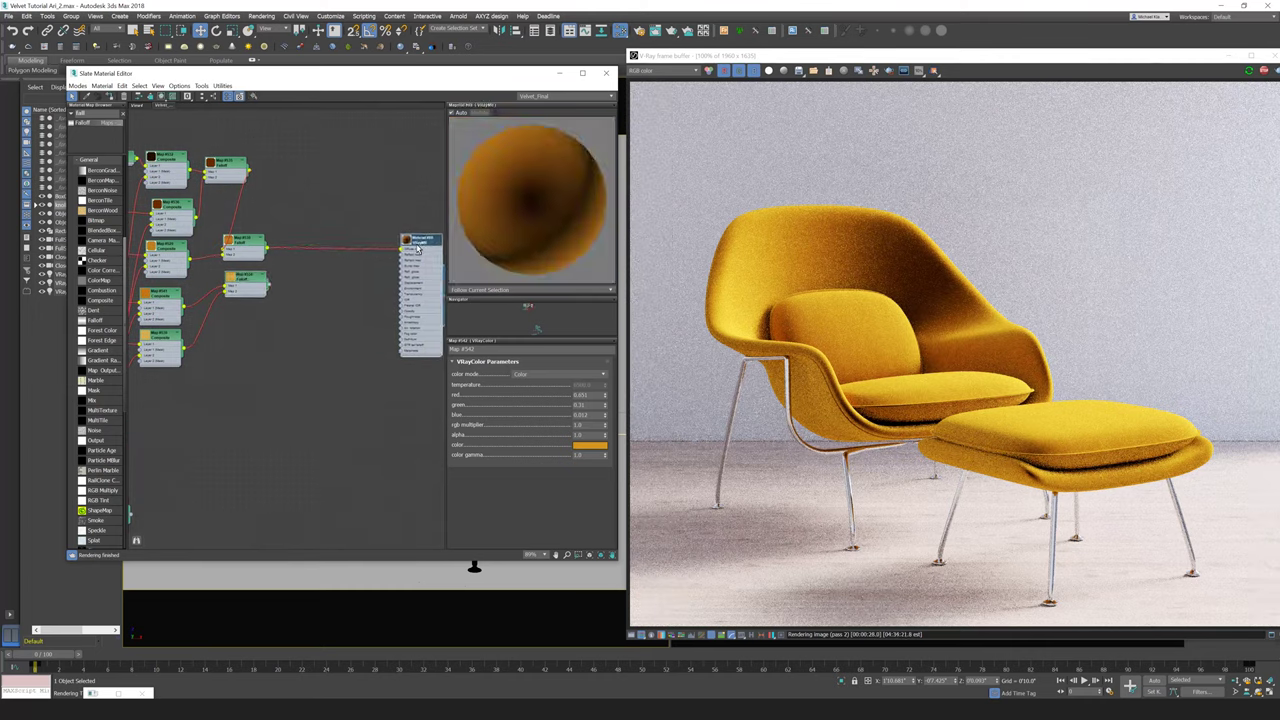
Step: Add a new Composite map to the node graph next to the copied Falloff
scroll(251, 287, "up", 4)
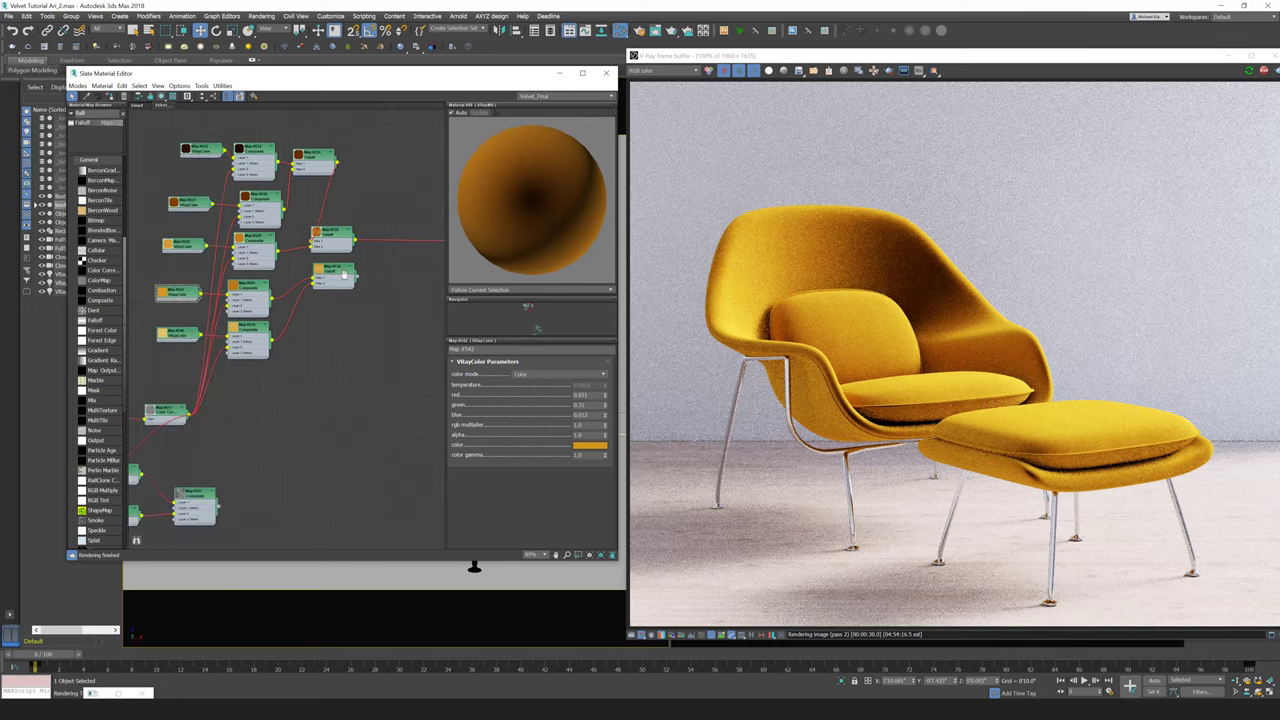
scroll(340, 329, "up", 1)
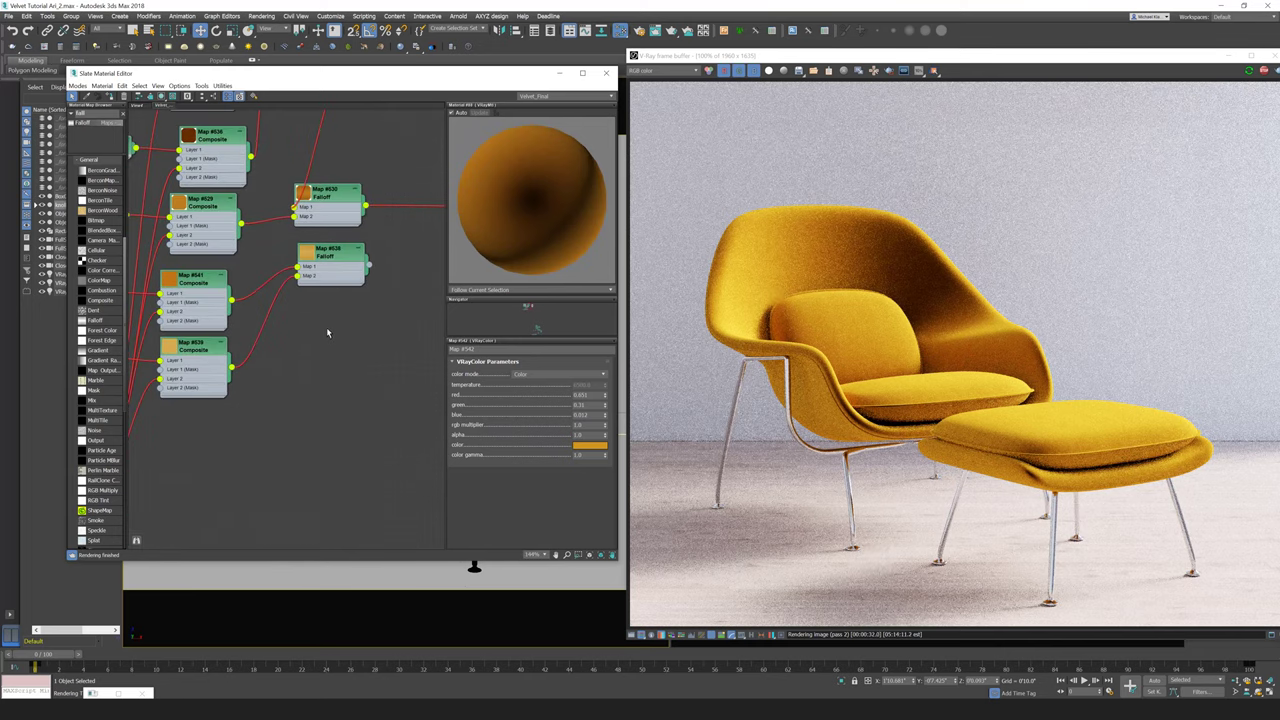
right_click(327, 329)
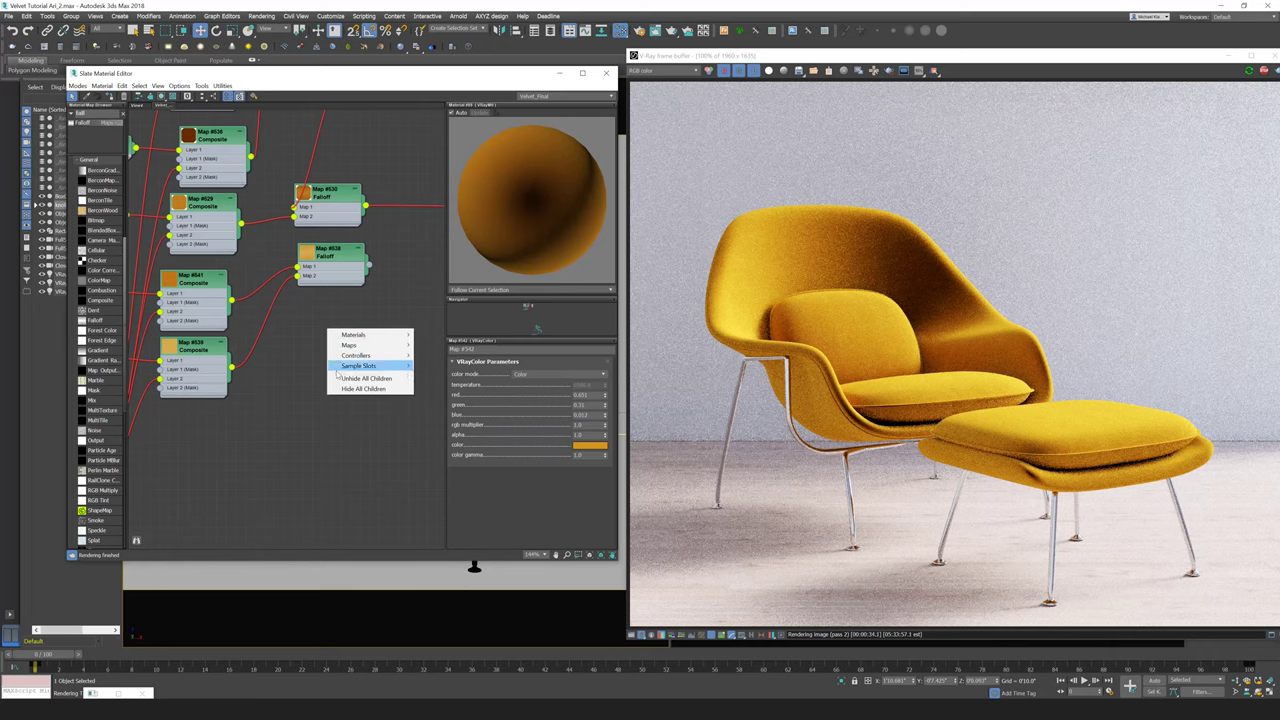
mouse_move(382, 345)
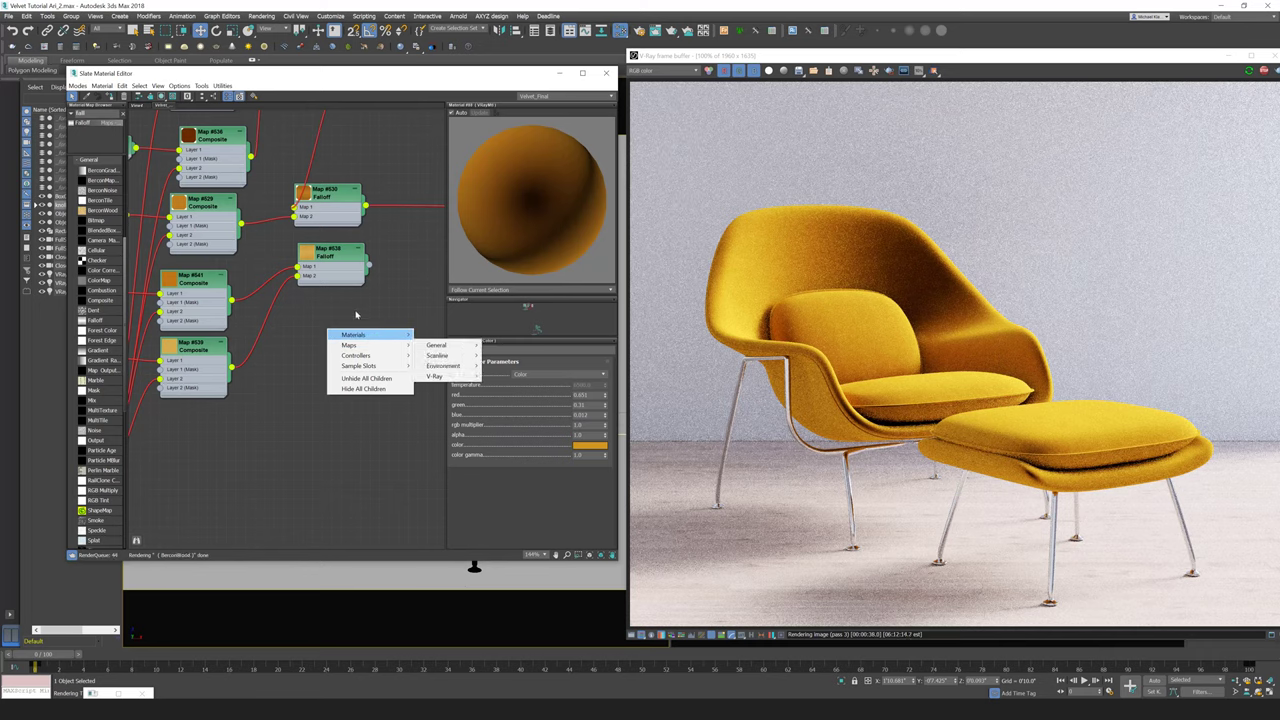
left_click(355, 309)
right_click(309, 317)
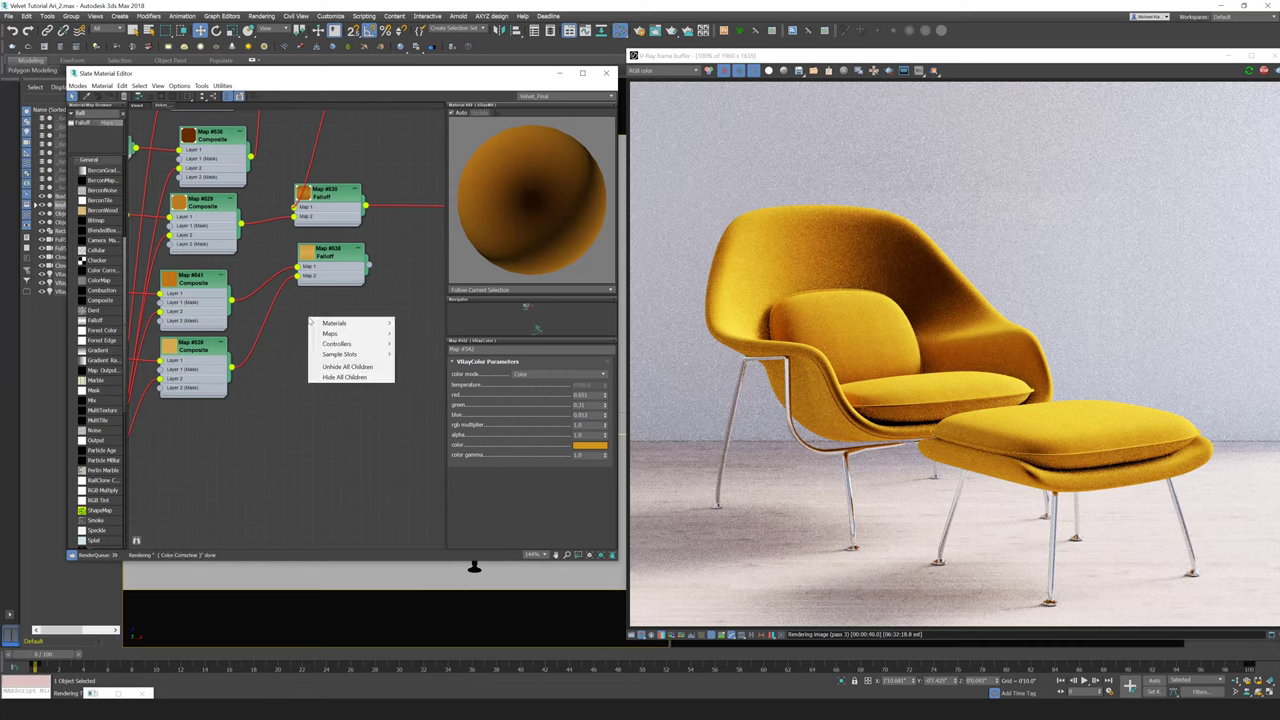
mouse_move(381, 341)
mouse_move(422, 336)
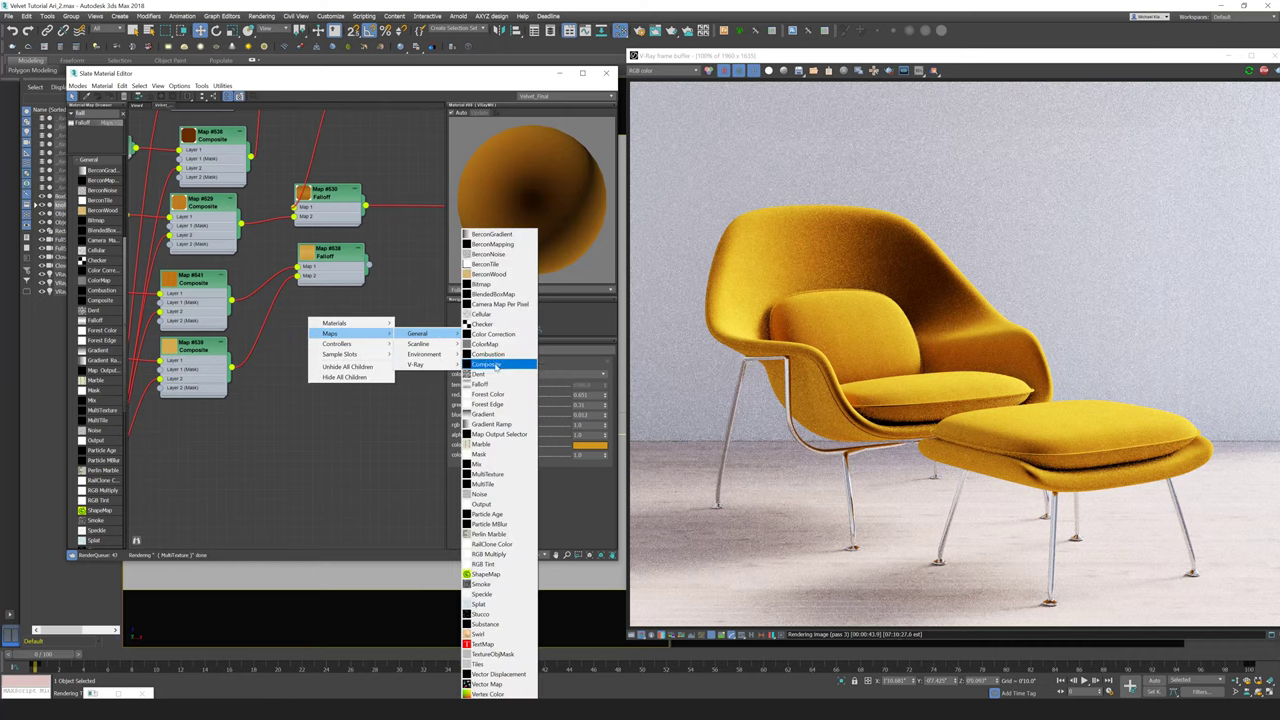
left_click(503, 364)
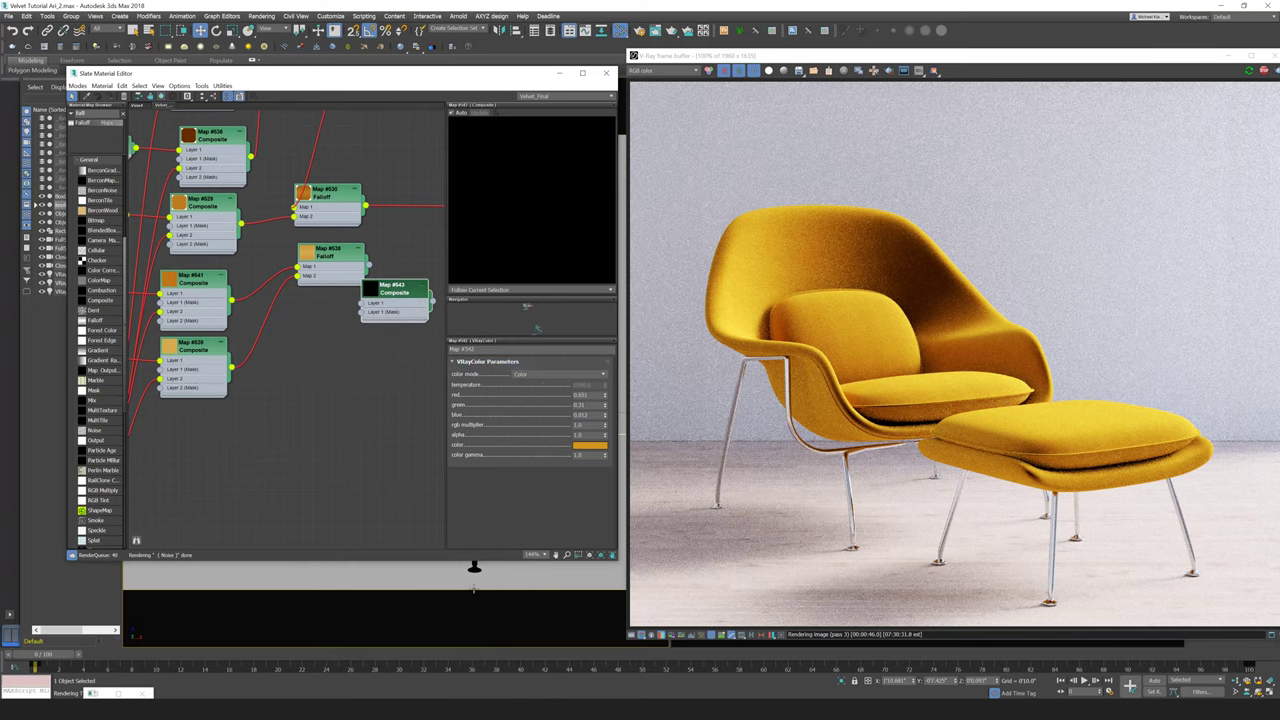
Step: Switch the viewport to the CloseUp camera so the interactive render shows the fabric up close, keeping the material editor beside the render
left_click_drag(480, 76, 242, 88)
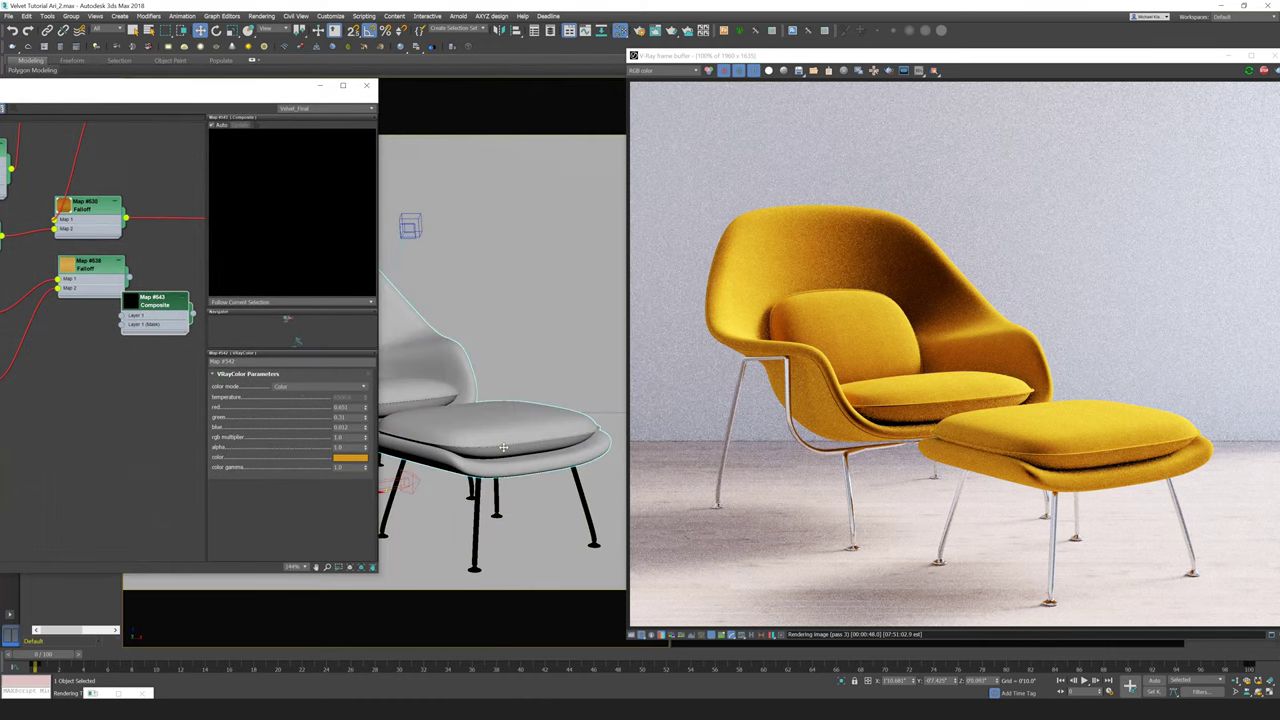
key("c")
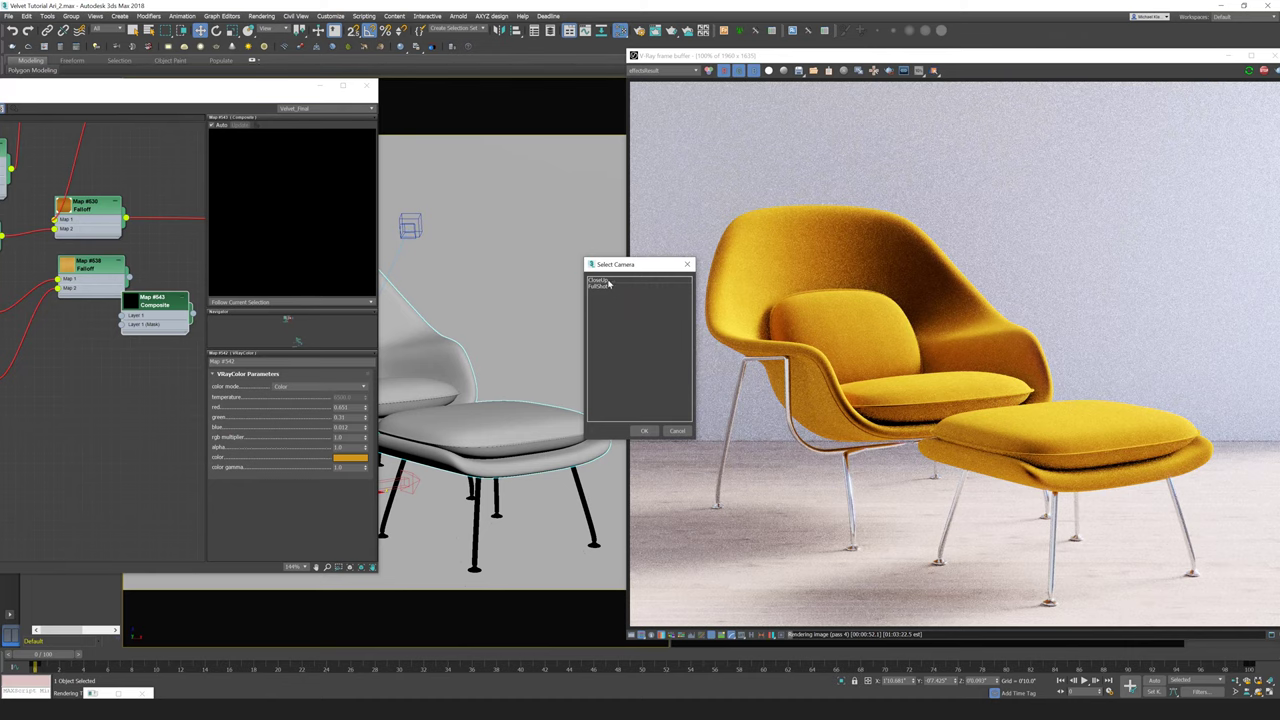
left_click(600, 280)
left_click(644, 430)
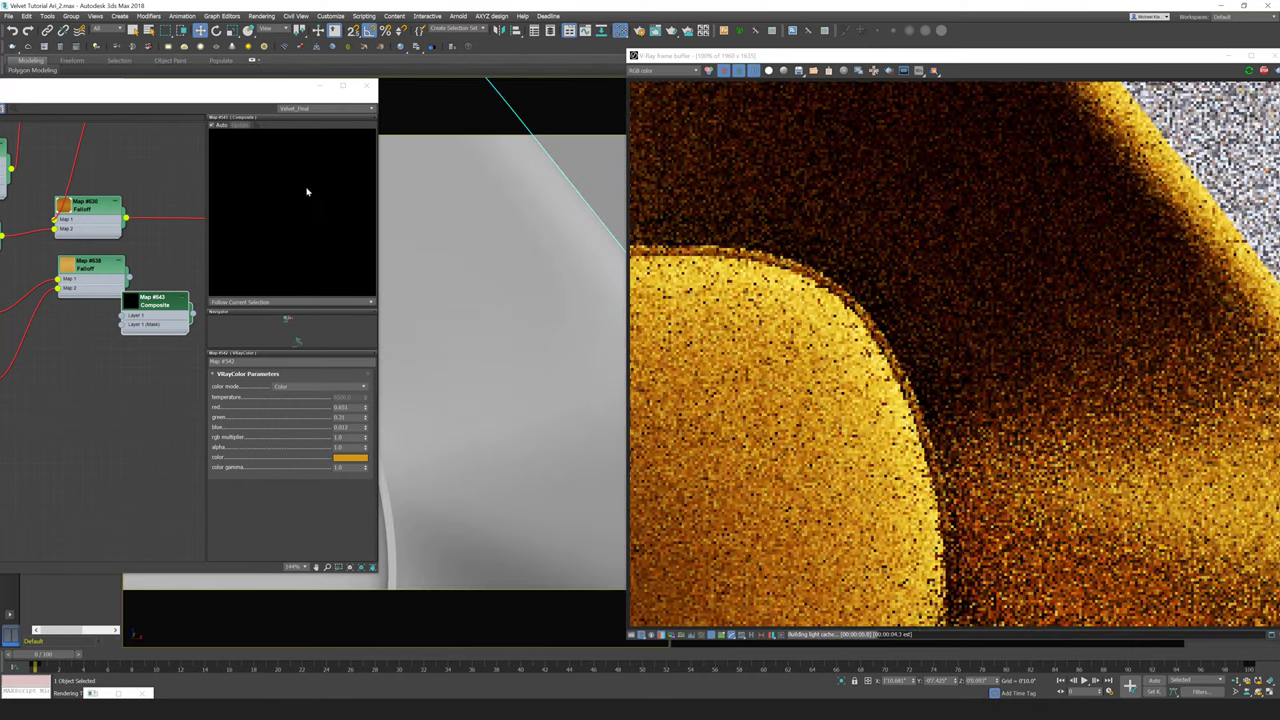
left_click_drag(267, 89, 457, 106)
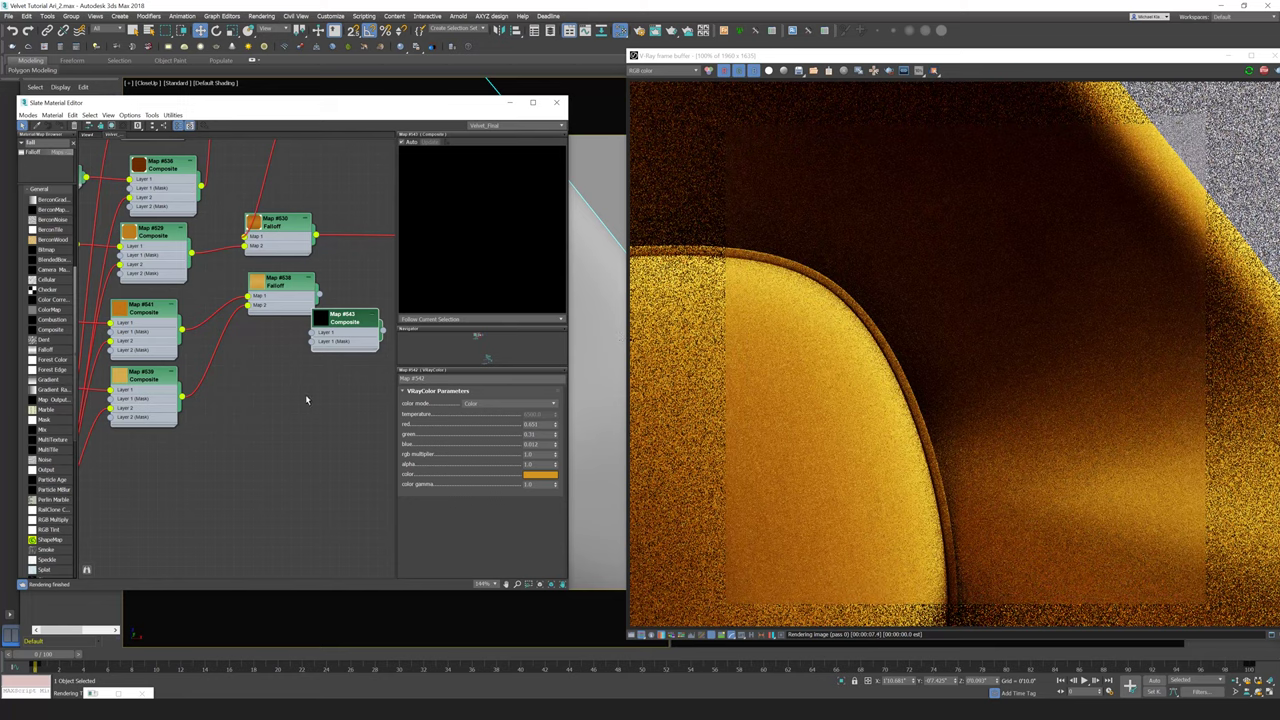
Step: Add a second layer to the new Composite map next to the copied Falloff
scroll(295, 340, "down", 5)
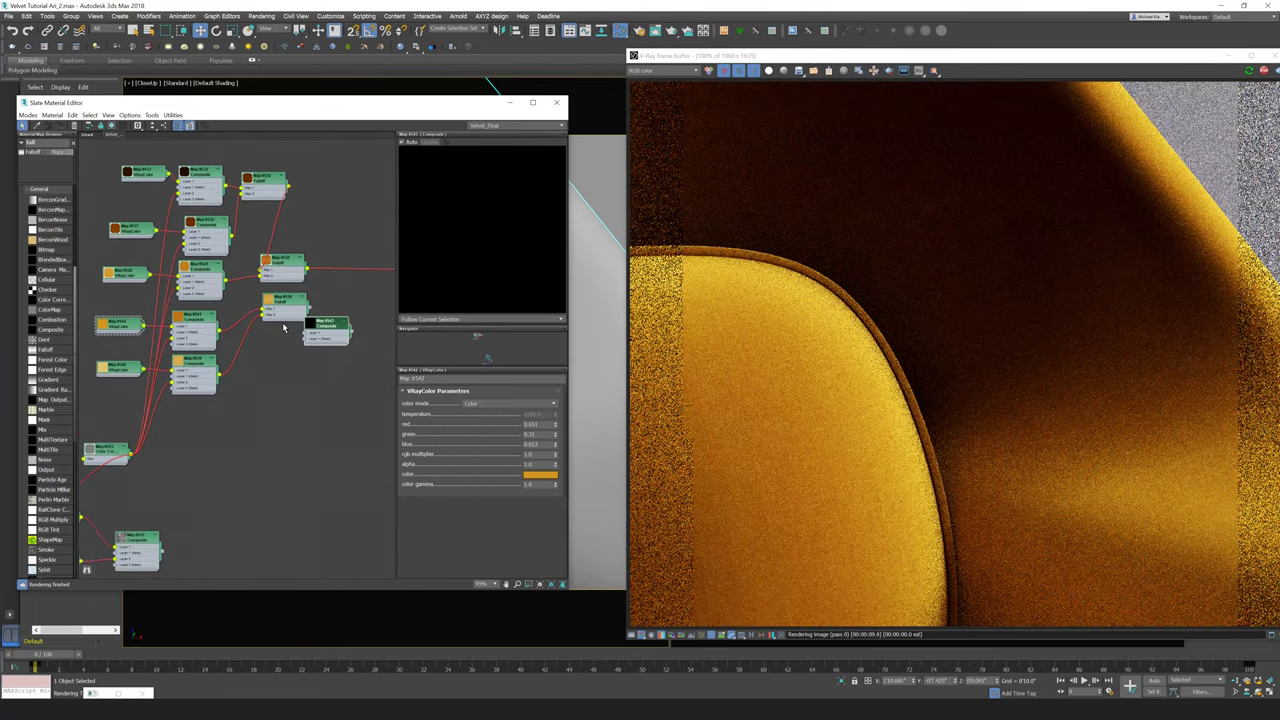
scroll(283, 328, "down", 2)
middle_click_drag(264, 324, 314, 294)
scroll(311, 300, "down", 1)
scroll(288, 355, "up", 1)
middle_click_drag(264, 372, 58, 421)
scroll(283, 386, "up", 2)
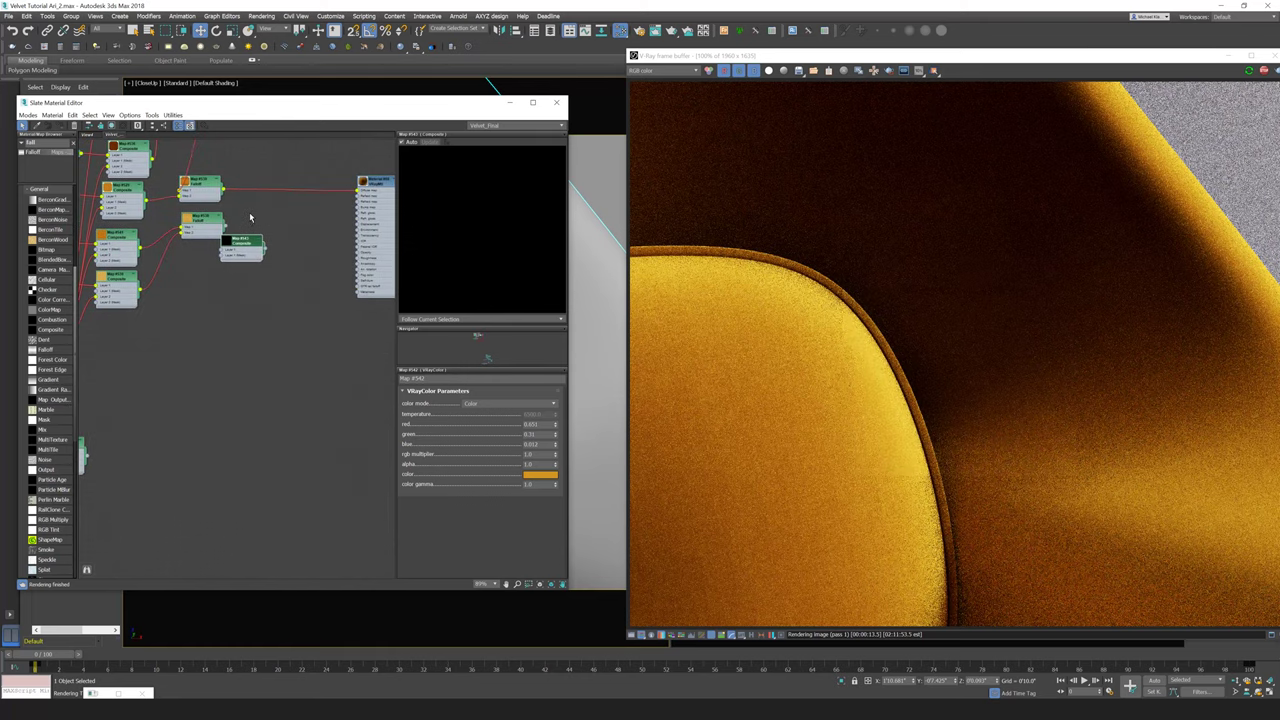
scroll(250, 217, "up", 2)
double_click(240, 252)
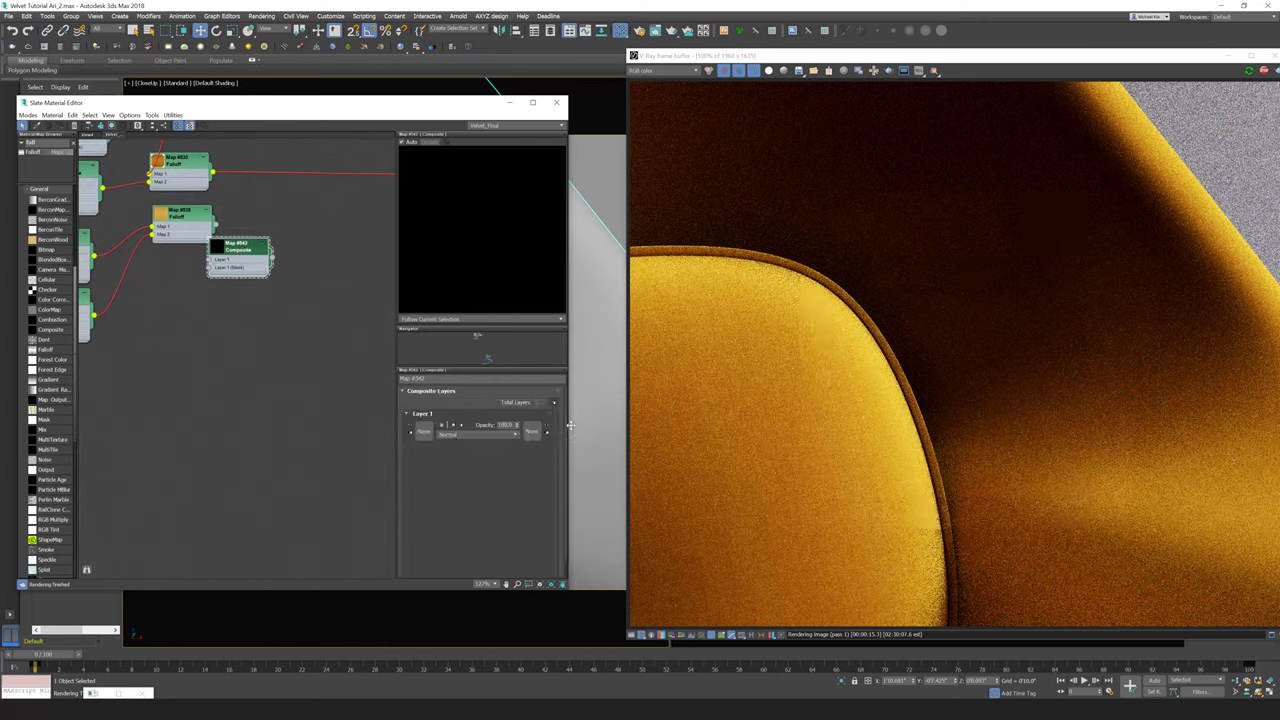
left_click(553, 402)
scroll(306, 383, "down", 2)
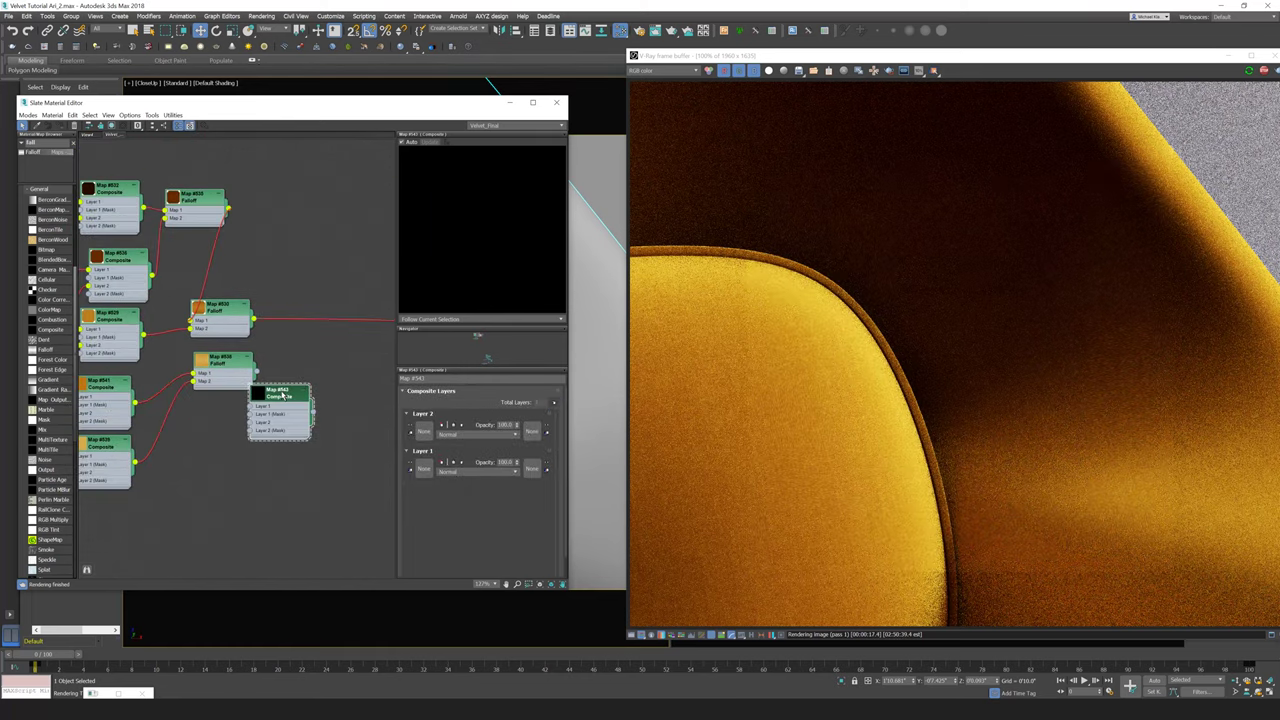
Step: Place the new Composite beyond the two Falloffs and connect the original Falloff to Layer 1 and the lighter copy to Layer 2
left_click_drag(284, 396, 342, 346)
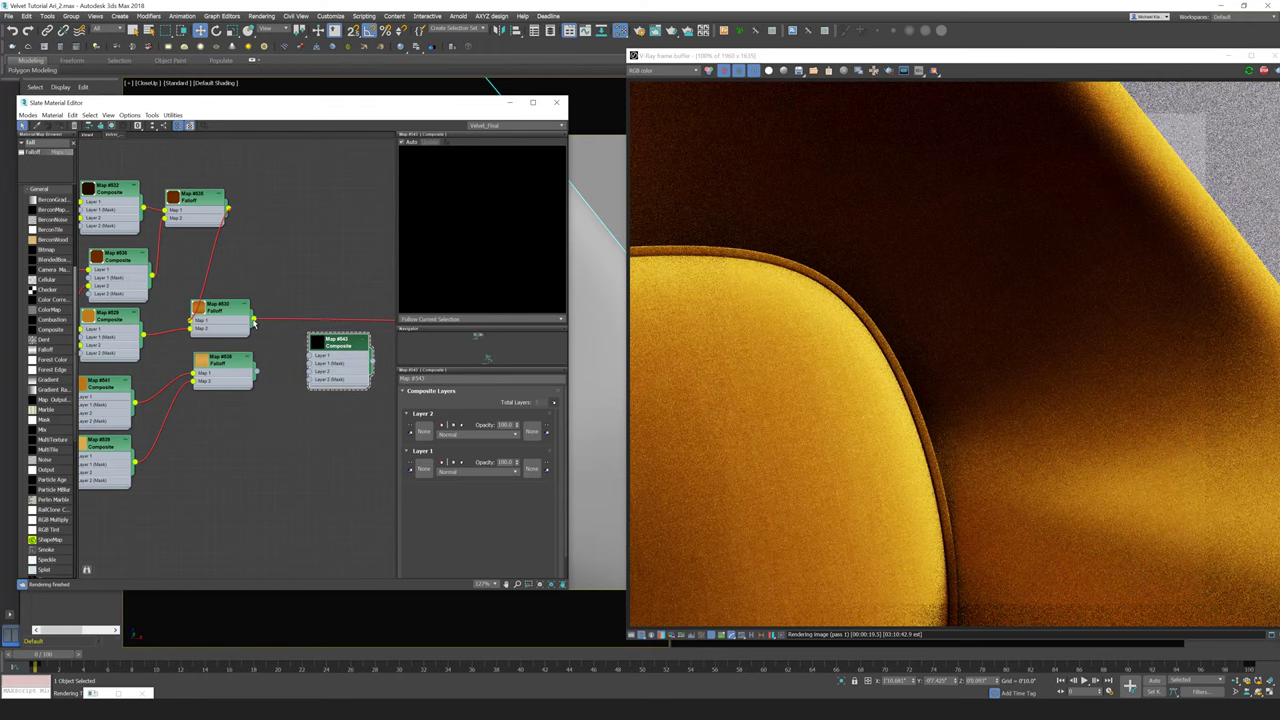
left_click_drag(254, 321, 312, 363)
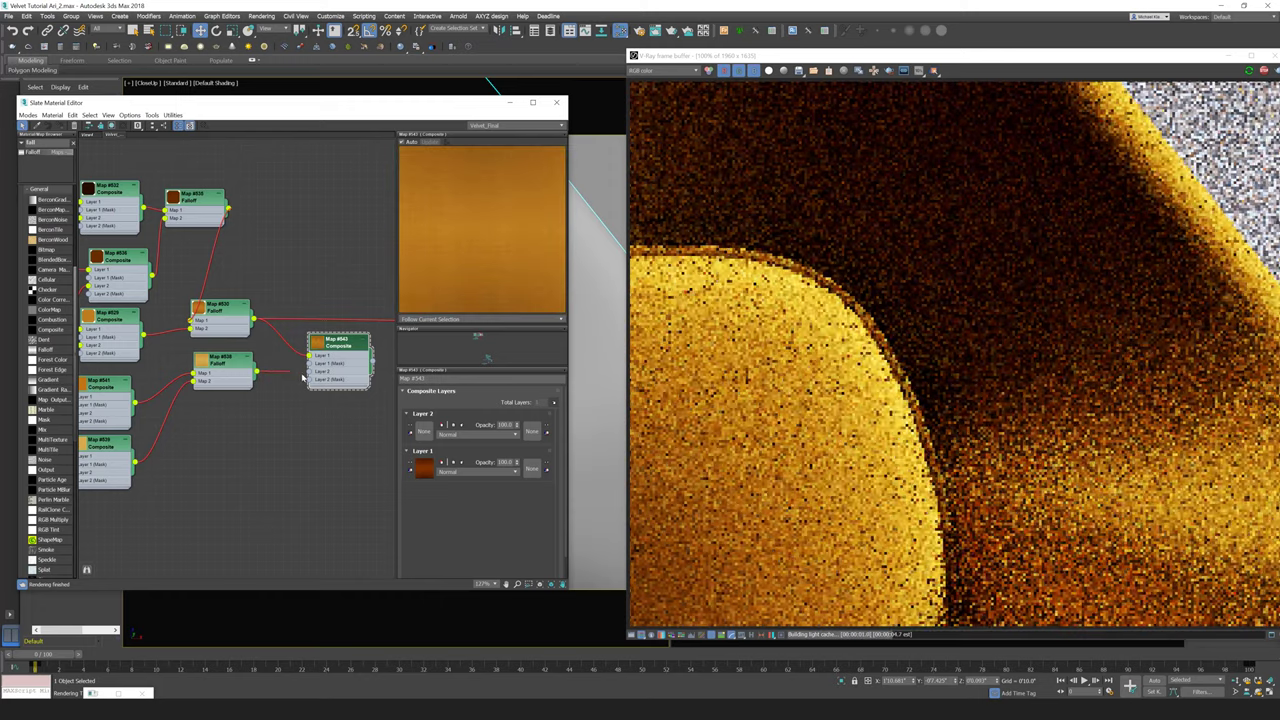
left_click_drag(258, 373, 310, 371)
Step: Examine the grayscale texture nodes below the color maps and the velvet variation on the reference armchair
scroll(330, 370, "down", 3)
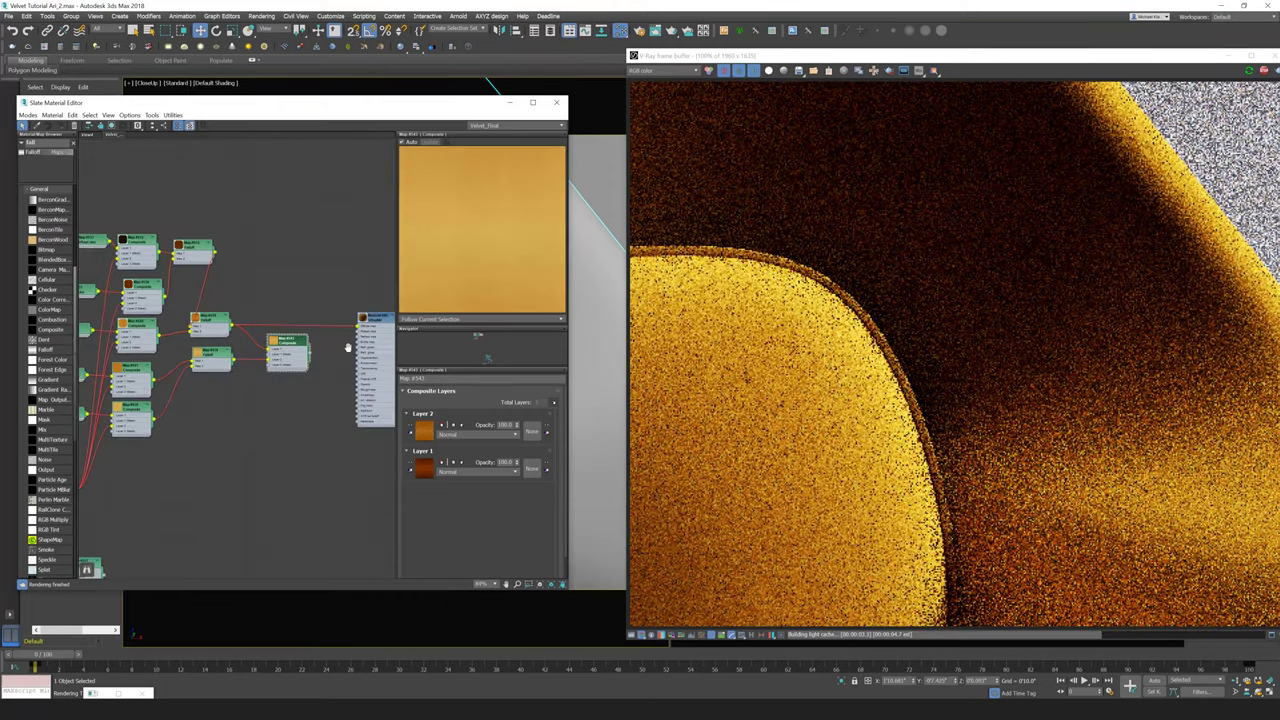
middle_click_drag(153, 427, 335, 228)
scroll(223, 351, "down", 1)
scroll(258, 305, "down", 1)
middle_click_drag(258, 305, 316, 298)
scroll(325, 340, "up", 1)
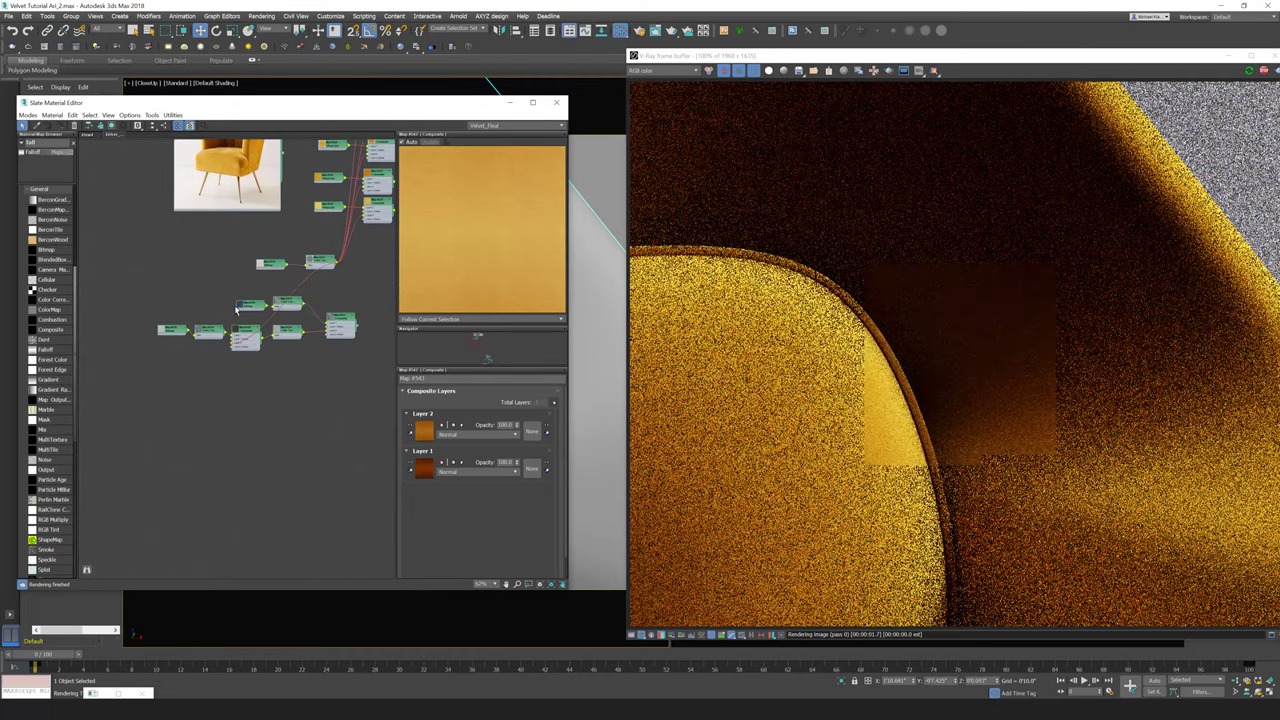
left_click_drag(153, 321, 161, 295)
middle_click_drag(316, 323, 185, 342)
left_click_drag(185, 343, 366, 334)
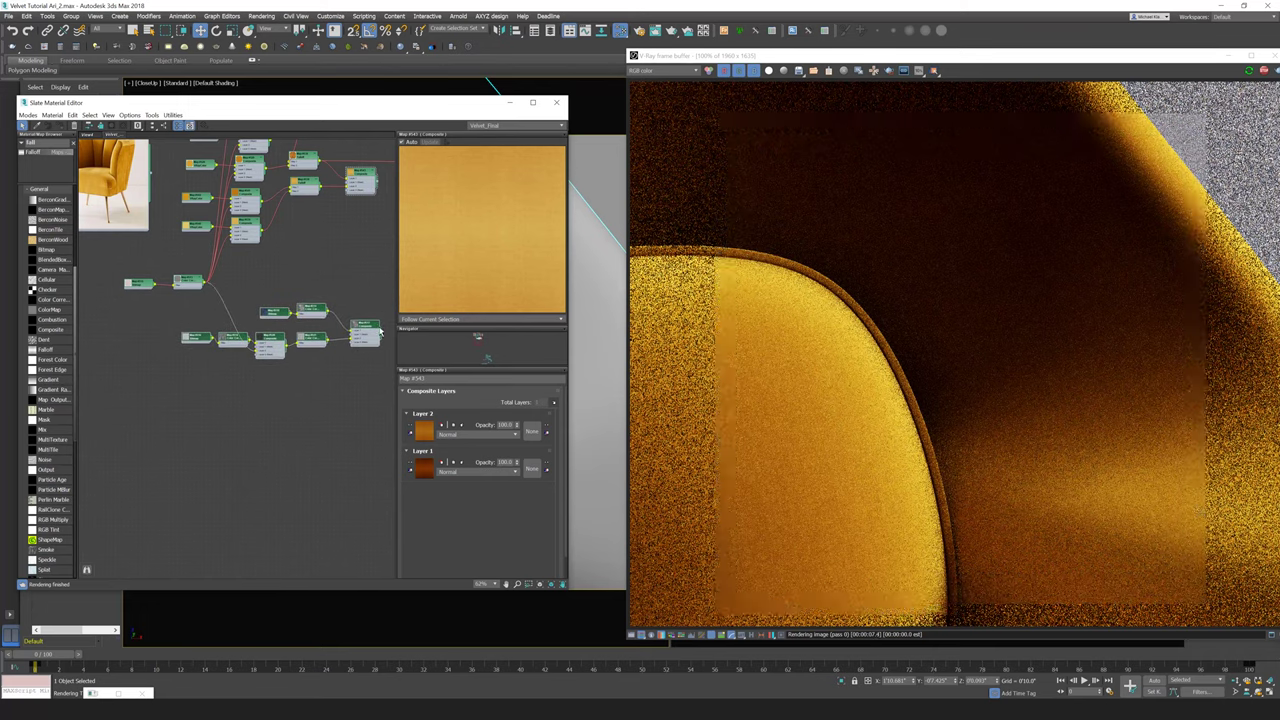
scroll(208, 349, "up", 3)
middle_click_drag(202, 326, 346, 503)
scroll(183, 210, "up", 5)
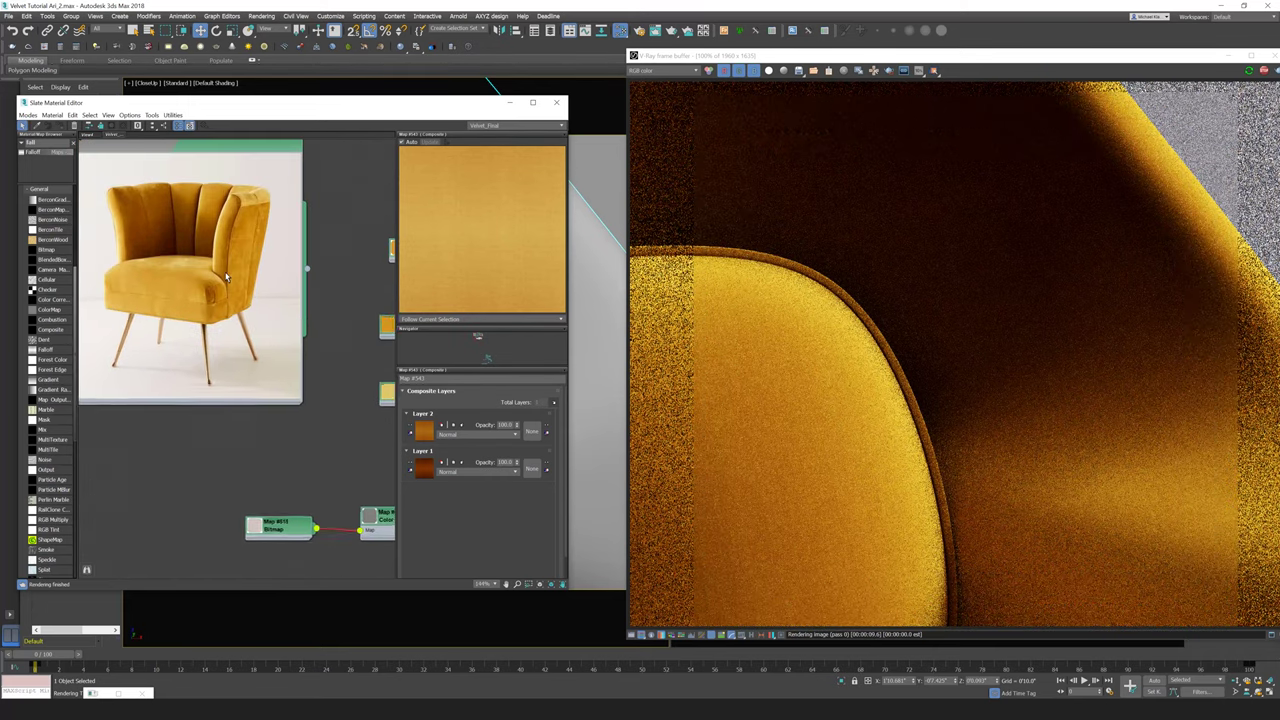
middle_click_drag(183, 197, 208, 221)
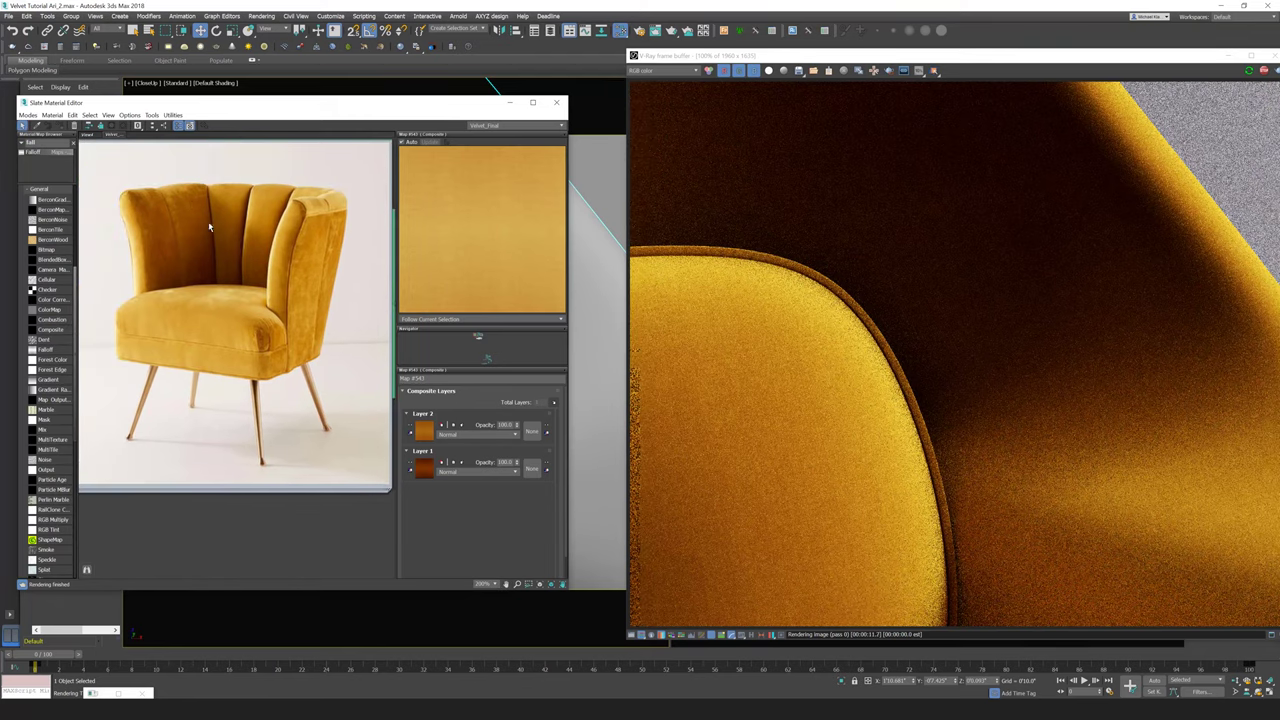
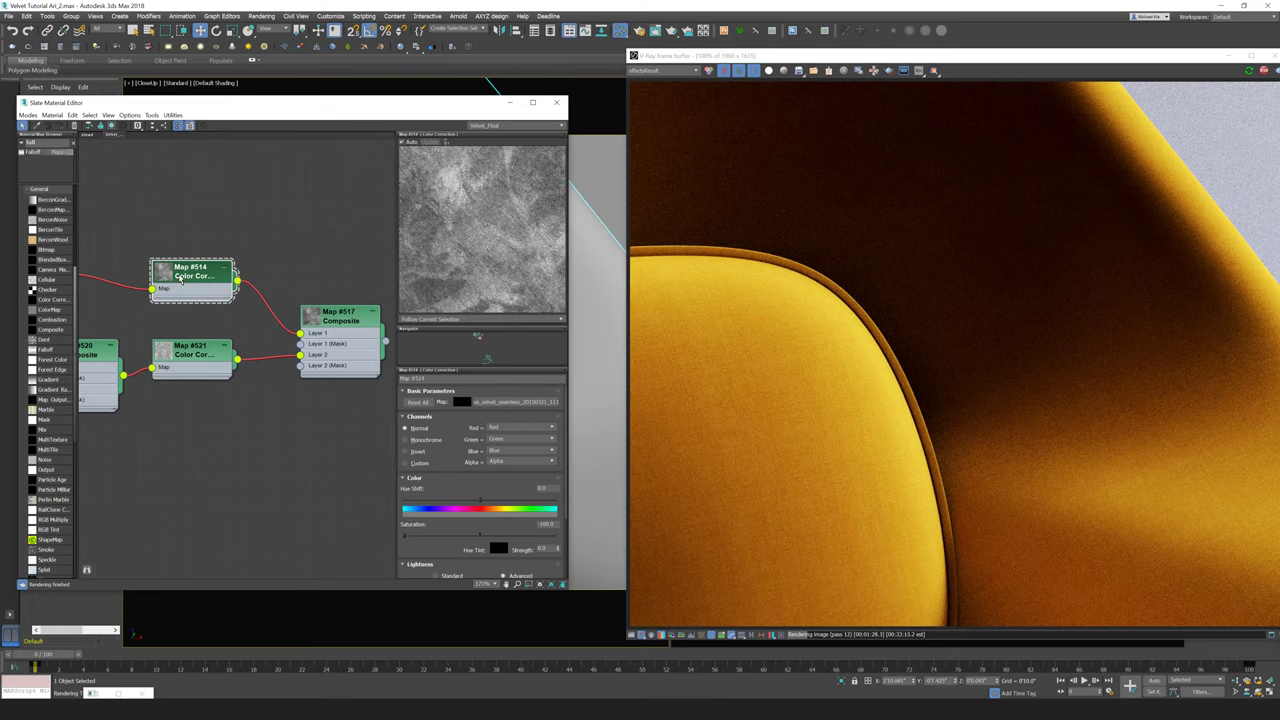
Step: Enlarge the preview of the Color Correction feeding the lower texture Composite and review its channel, color and lightness settings
middle_click_drag(157, 280, 240, 264)
scroll(265, 278, "down", 1)
scroll(246, 308, "down", 1)
middle_click_drag(340, 298, 185, 325)
left_click(267, 300)
double_click(267, 303)
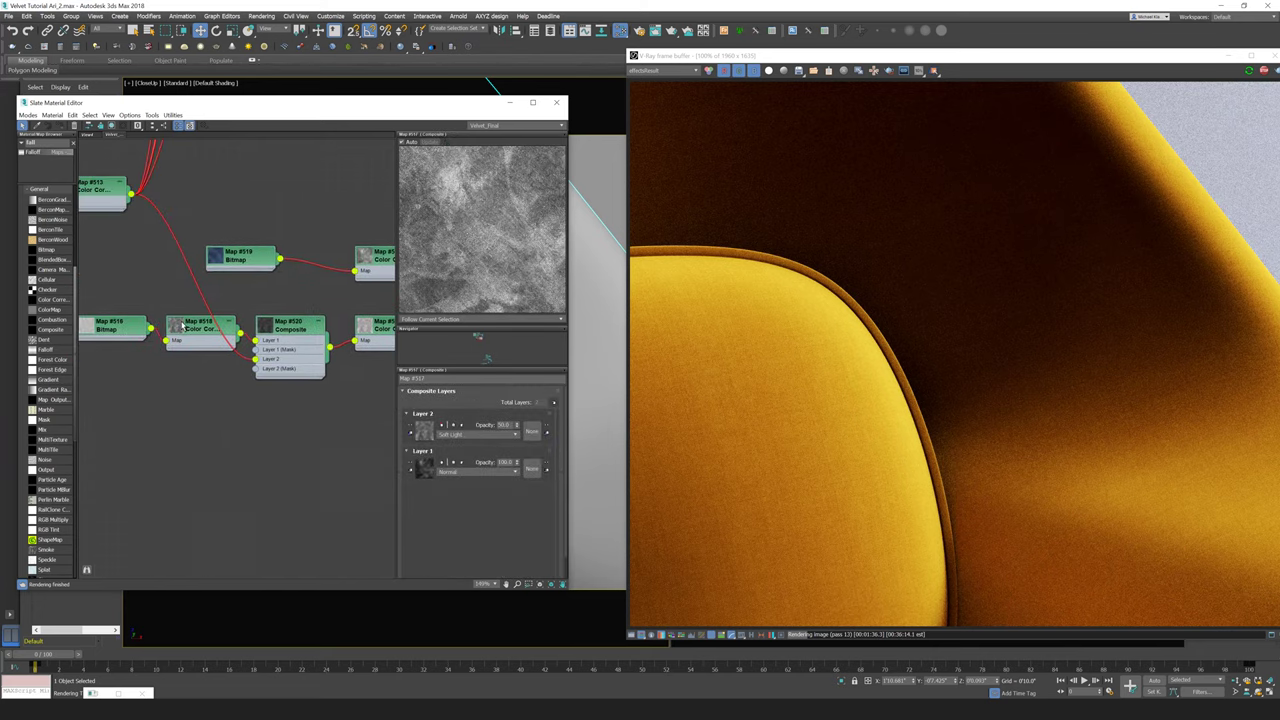
left_click(183, 324)
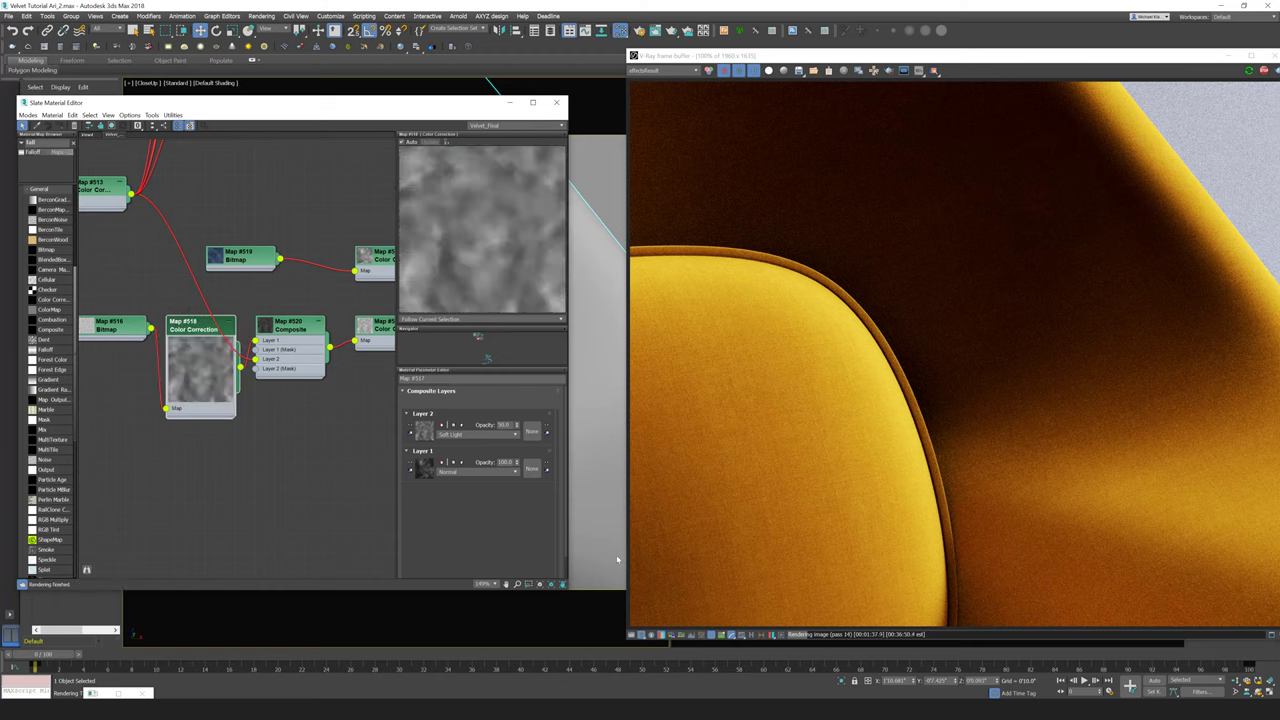
double_click(196, 328)
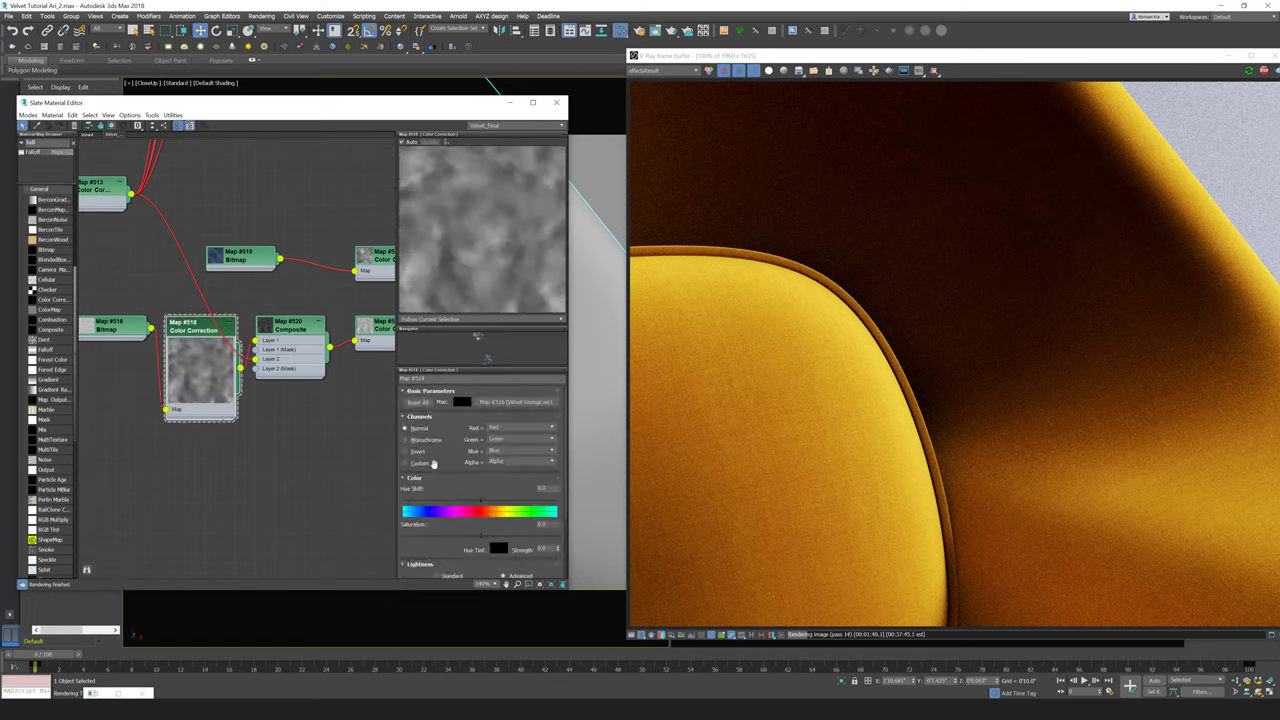
scroll(425, 505, "down", 3)
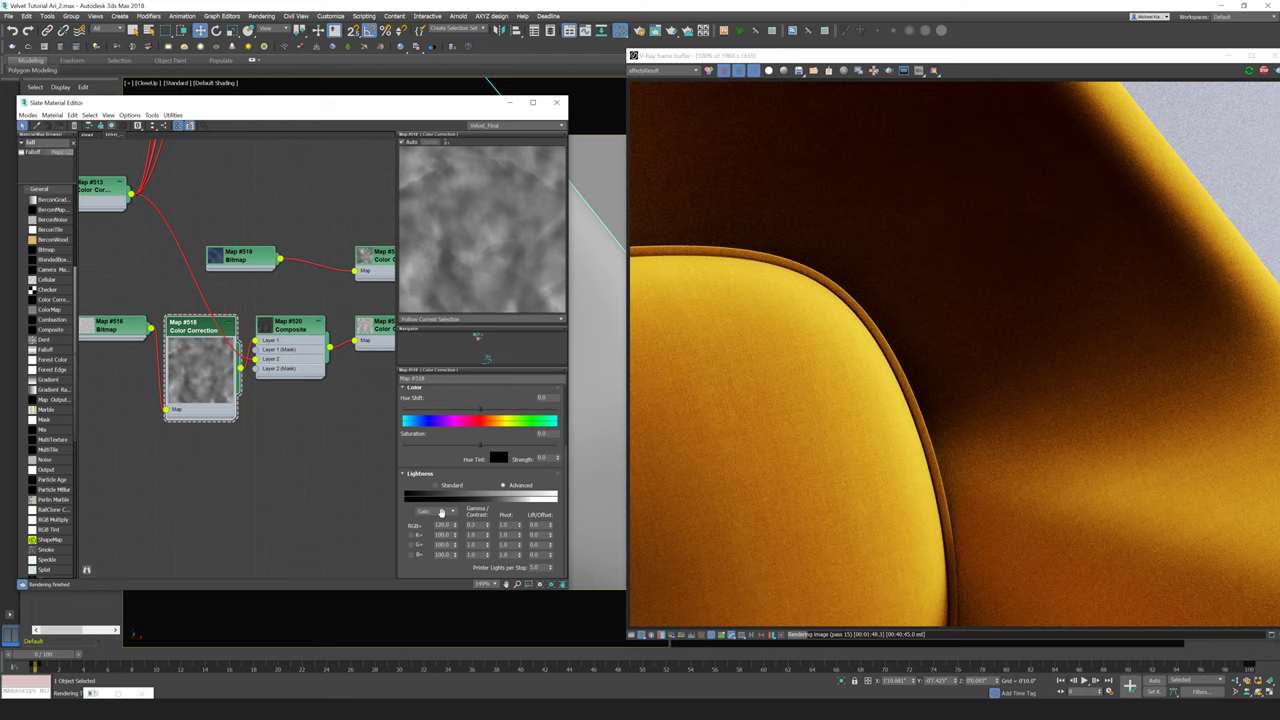
Step: Review the layers of the final grayscale Composite and the Color Correction that feeds its second layer
middle_click_drag(280, 357, 207, 365)
scroll(250, 365, "down", 3)
middle_click_drag(273, 318, 245, 322)
left_click(297, 320)
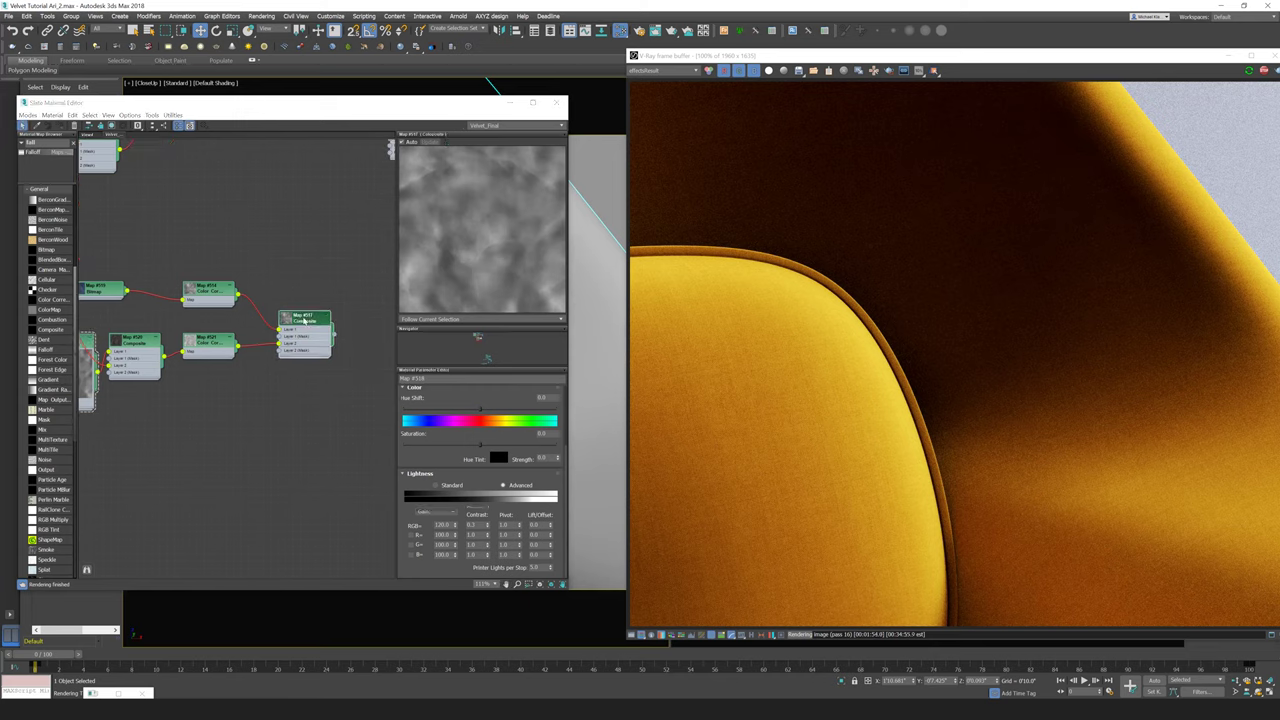
double_click(305, 319)
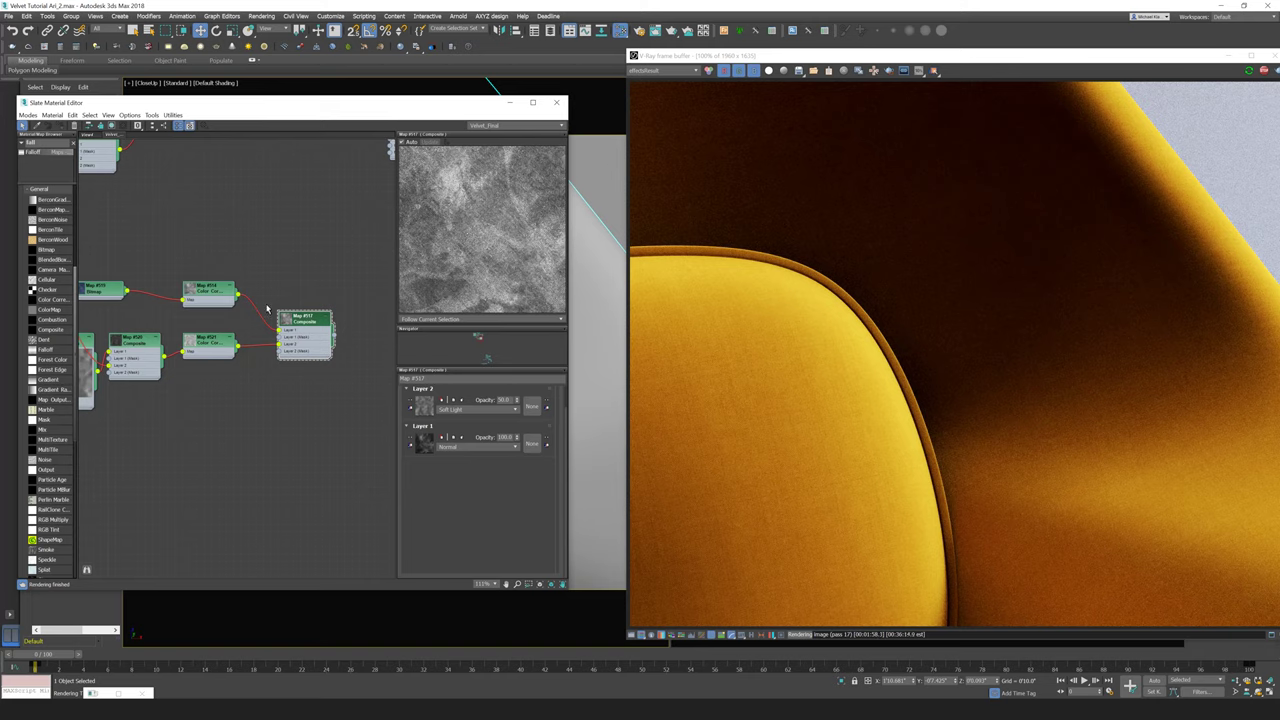
scroll(261, 337, "up", 3)
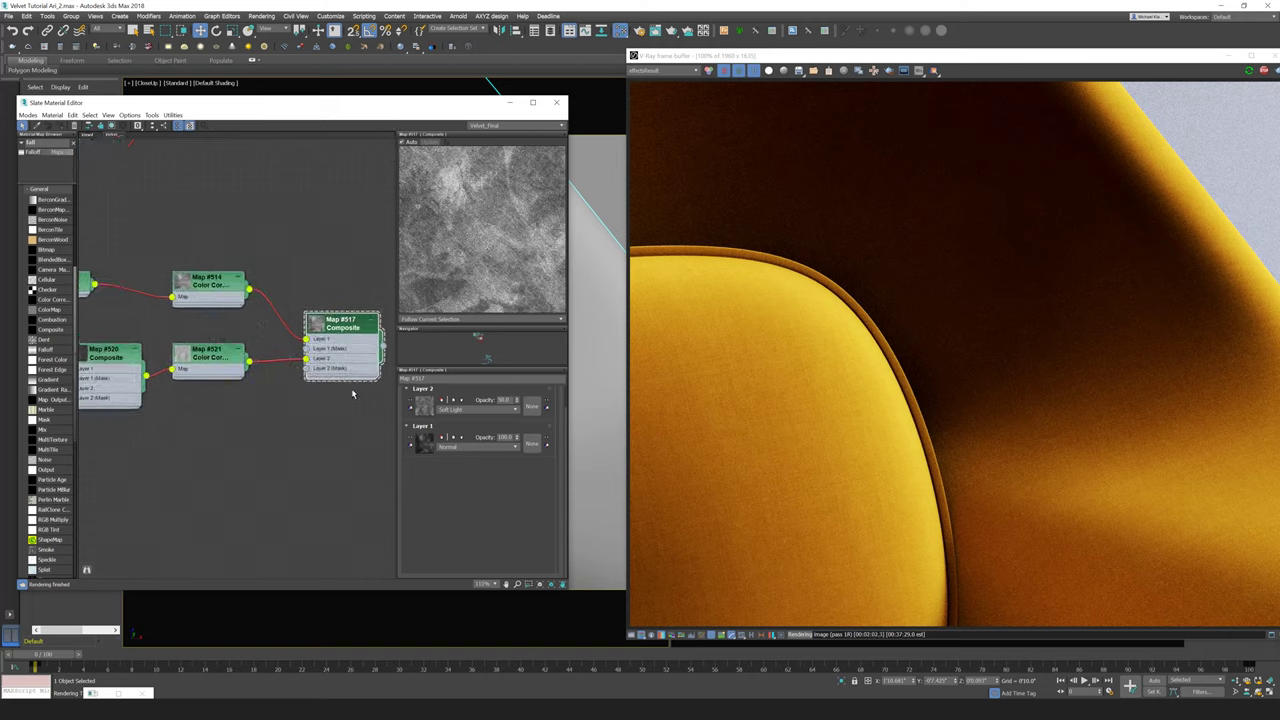
double_click(198, 355)
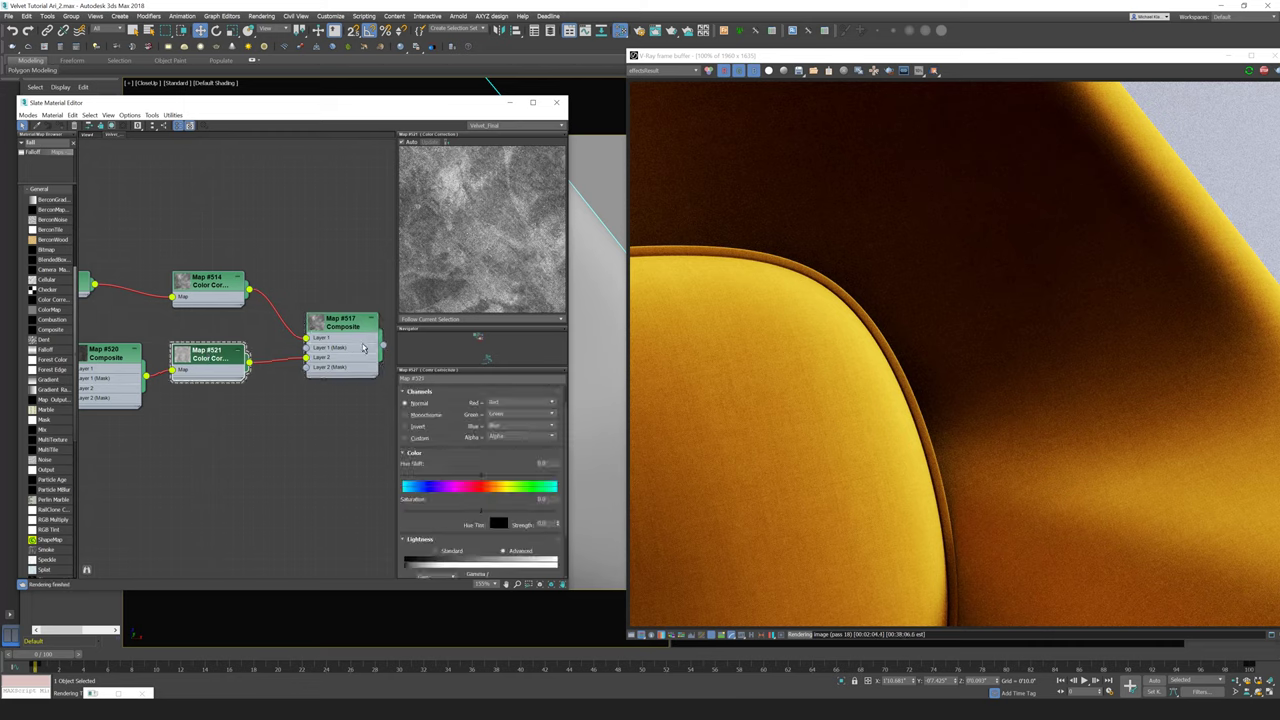
middle_click_drag(194, 282, 137, 324)
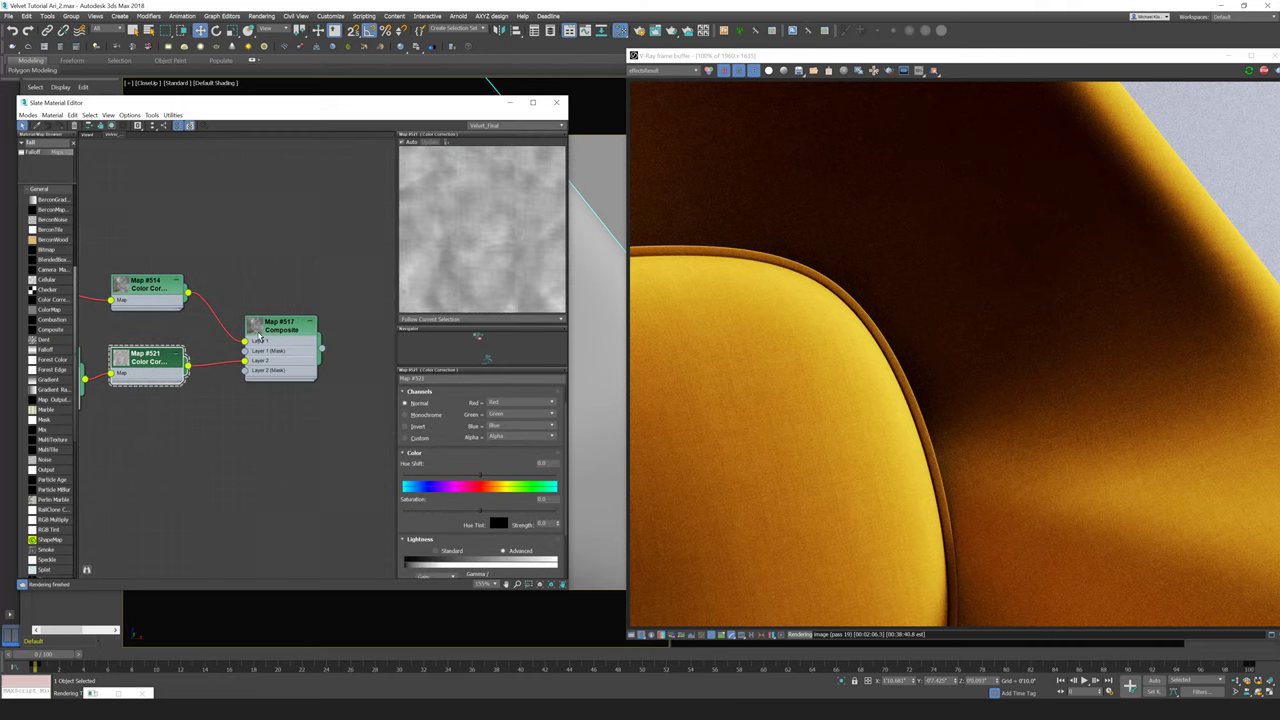
Step: Enlarge the final grayscale Composite's preview and connect its output to the Layer 2 mask of the Falloff Composite
double_click(260, 331)
left_click_drag(285, 323, 281, 271)
middle_click_drag(292, 254, 225, 439)
scroll(243, 383, "down", 3)
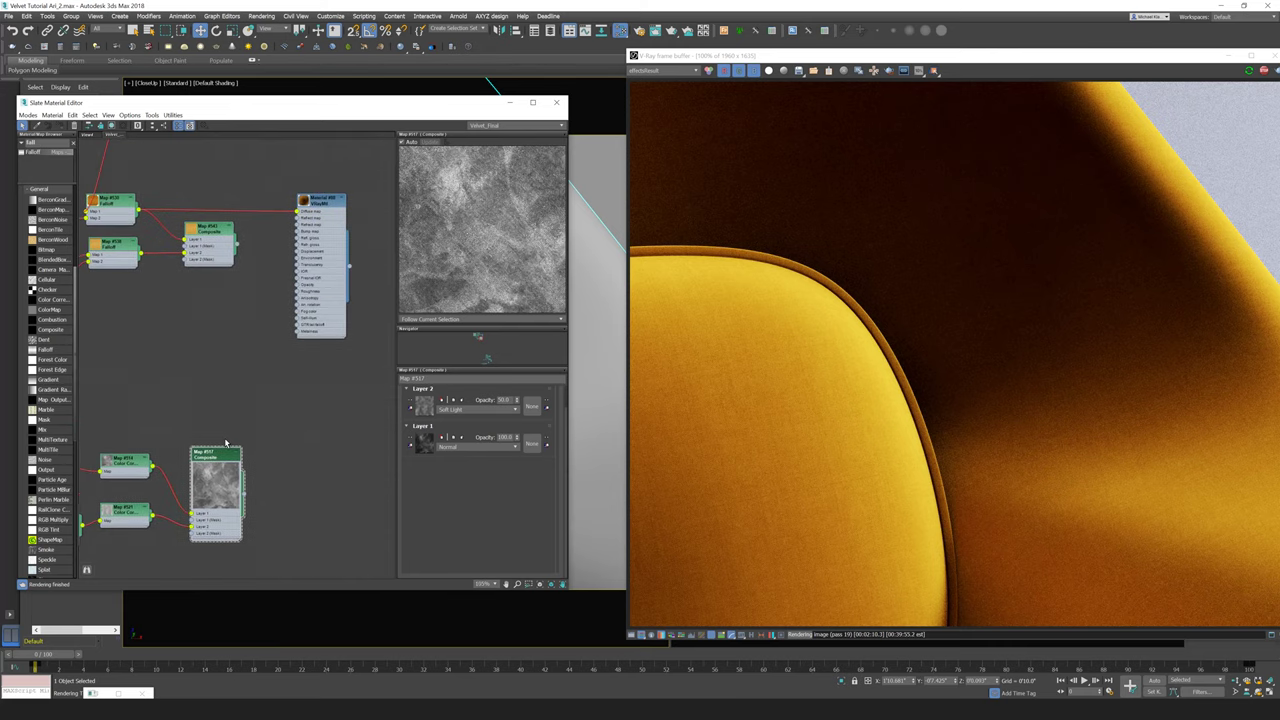
middle_click_drag(247, 494, 272, 502)
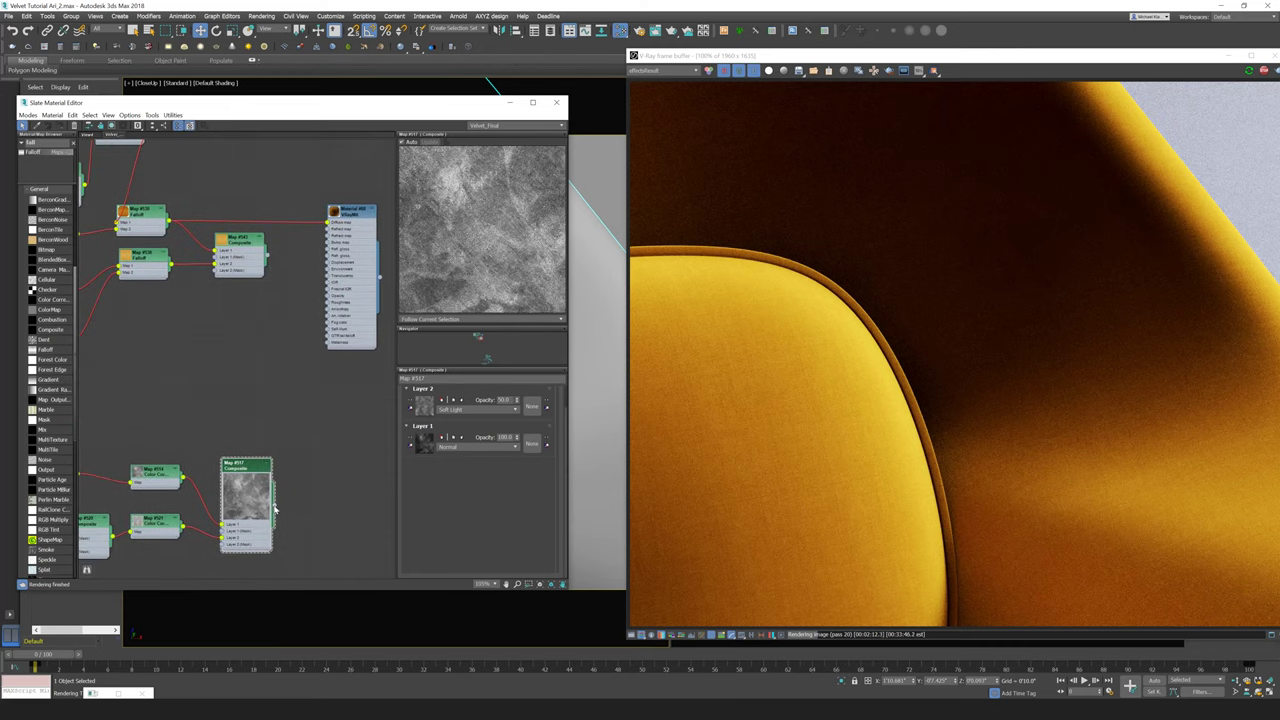
left_click_drag(212, 272, 216, 270)
left_click_drag(246, 469, 219, 425)
scroll(220, 325, "up", 3)
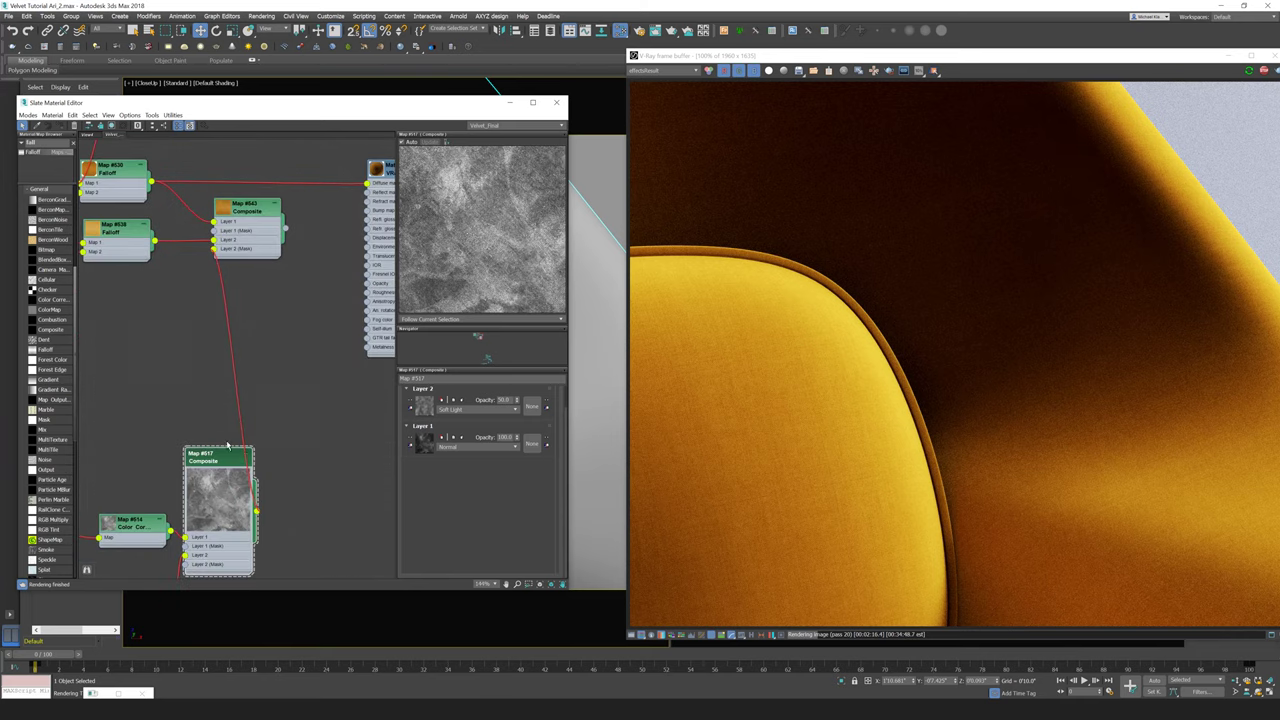
Step: Connect the masked Falloff Composite to the Diffuse map of the V-Ray material, replacing the direct Falloff link
middle_click_drag(225, 492, 320, 444)
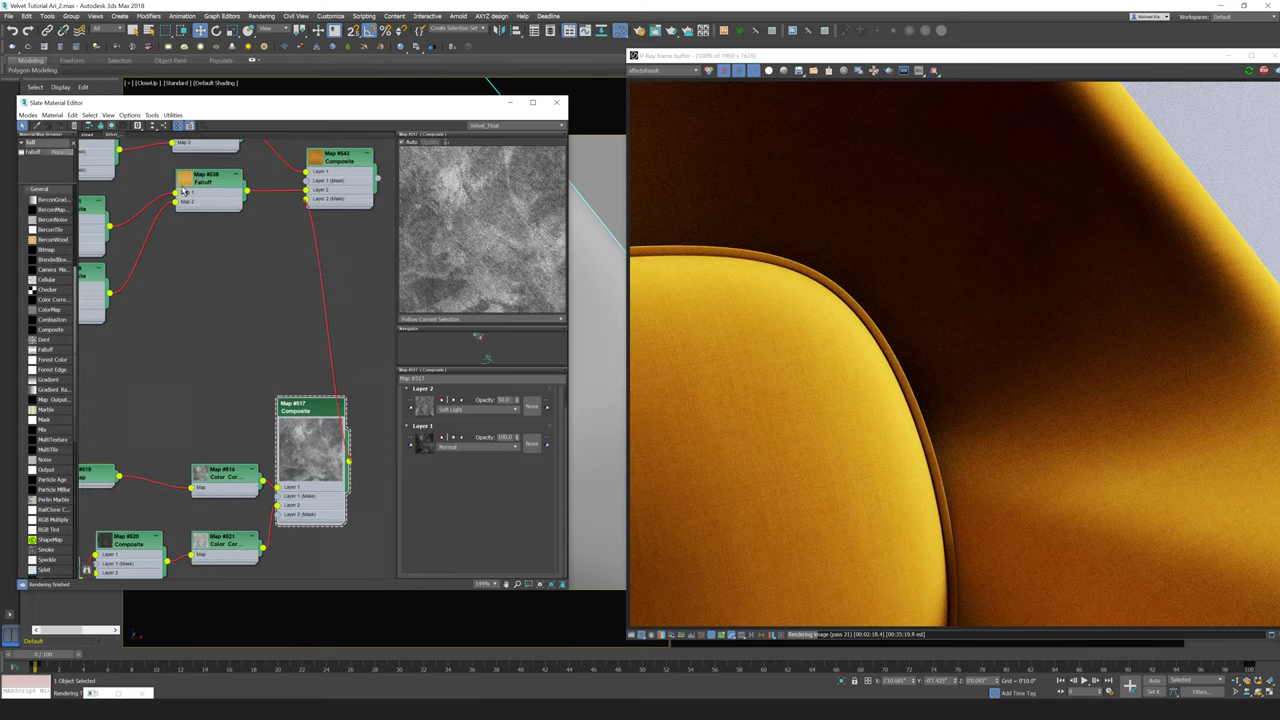
scroll(182, 190, "up", 2)
middle_click_drag(264, 206, 122, 299)
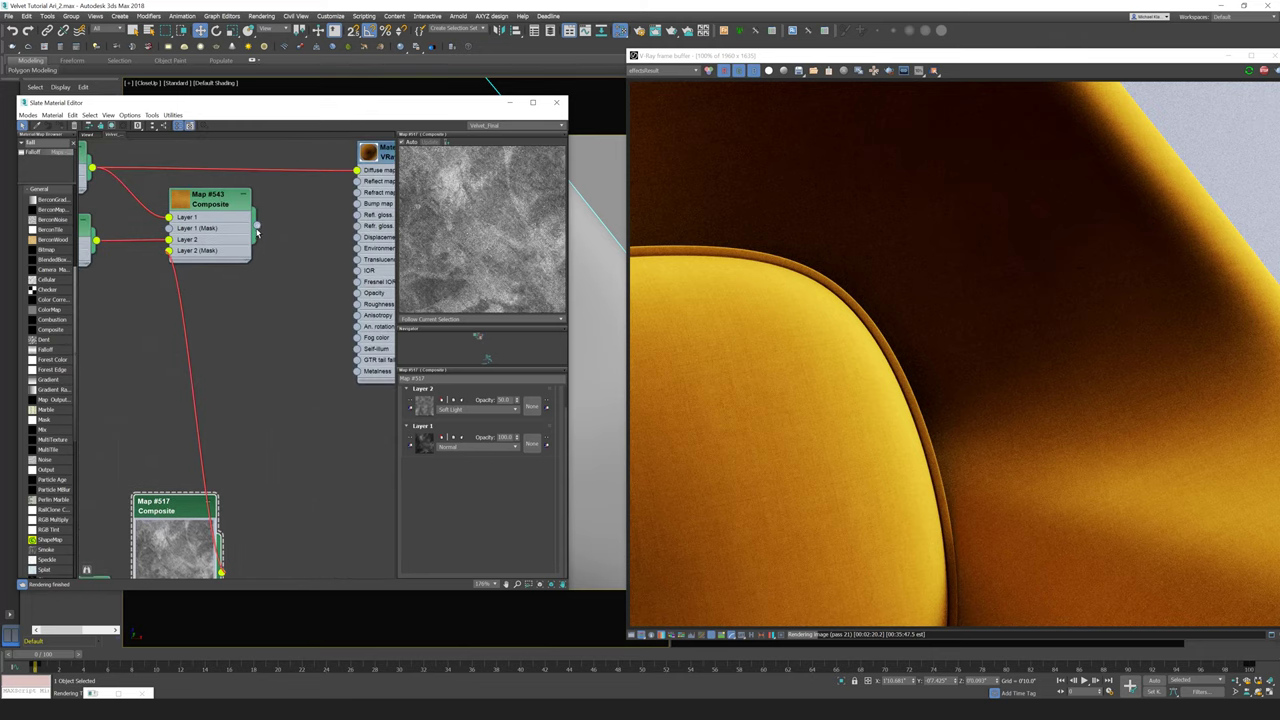
left_click_drag(295, 211, 357, 171)
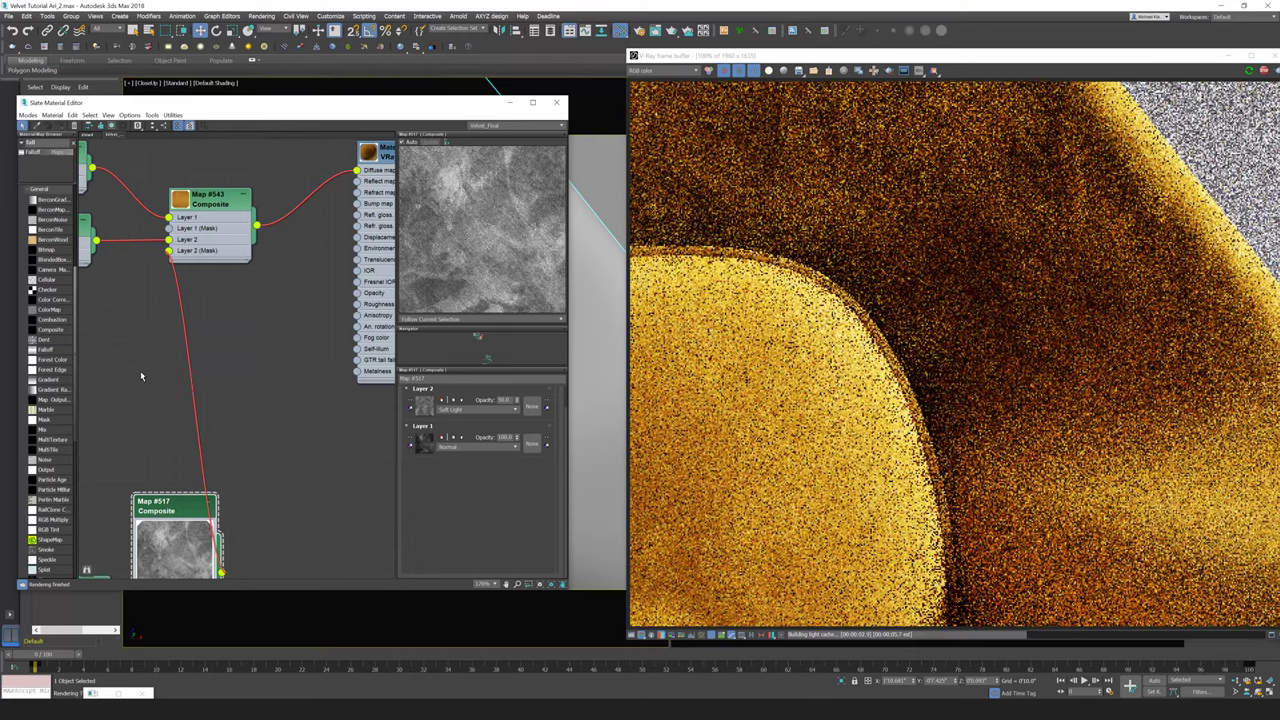
Step: Check the new color variation on the chair's backrest and cushion in the close-up render
middle_click_drag(227, 354, 260, 295)
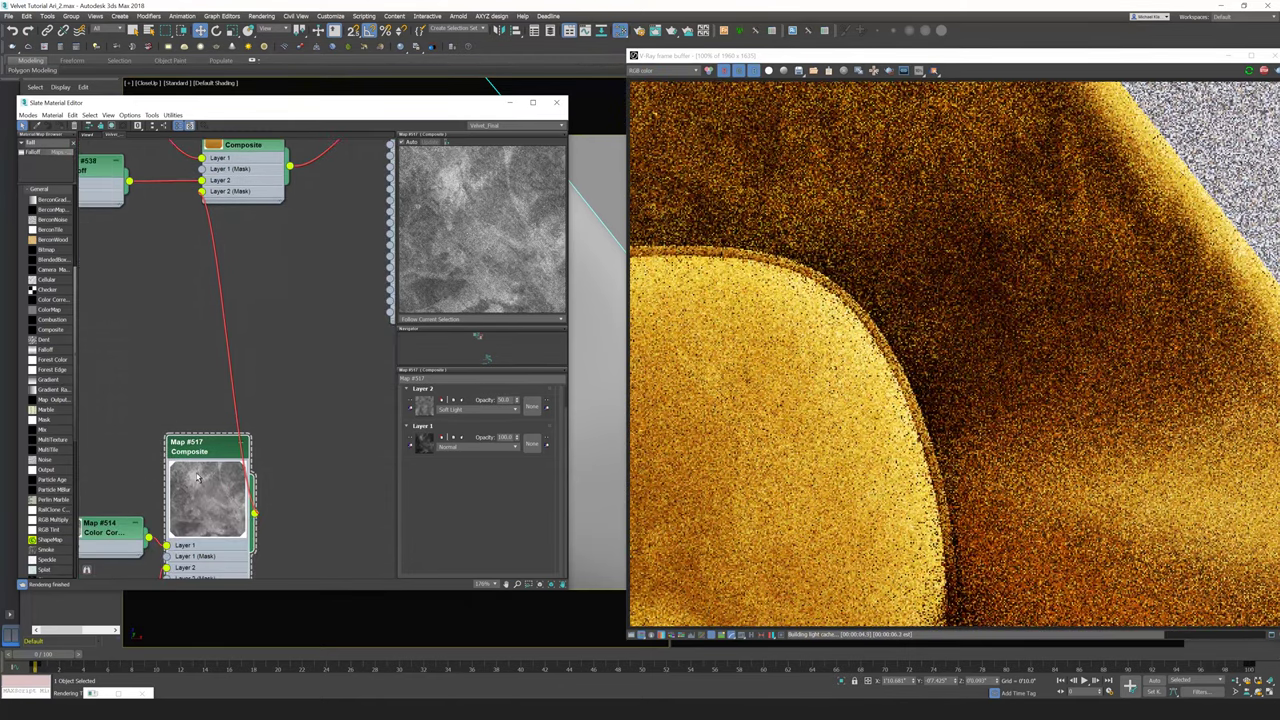
middle_click_drag(138, 289, 269, 349)
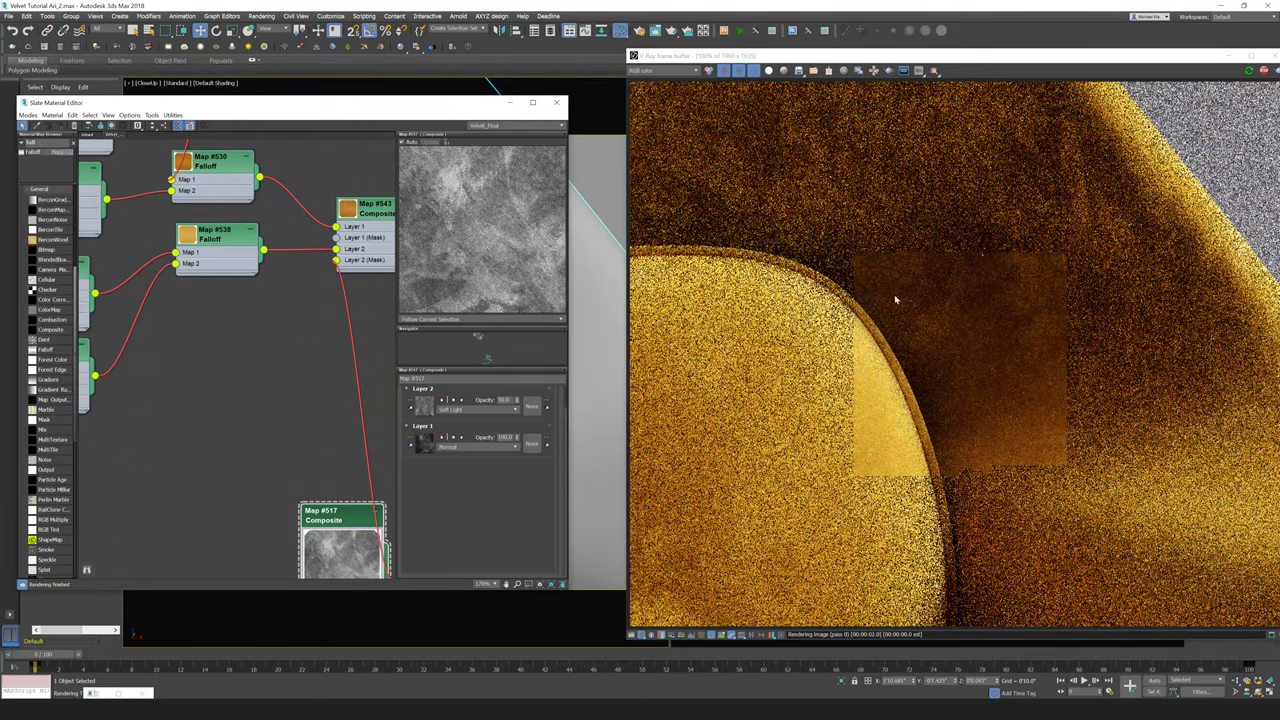
scroll(1004, 269, "up", 3)
scroll(1005, 269, "down", 3)
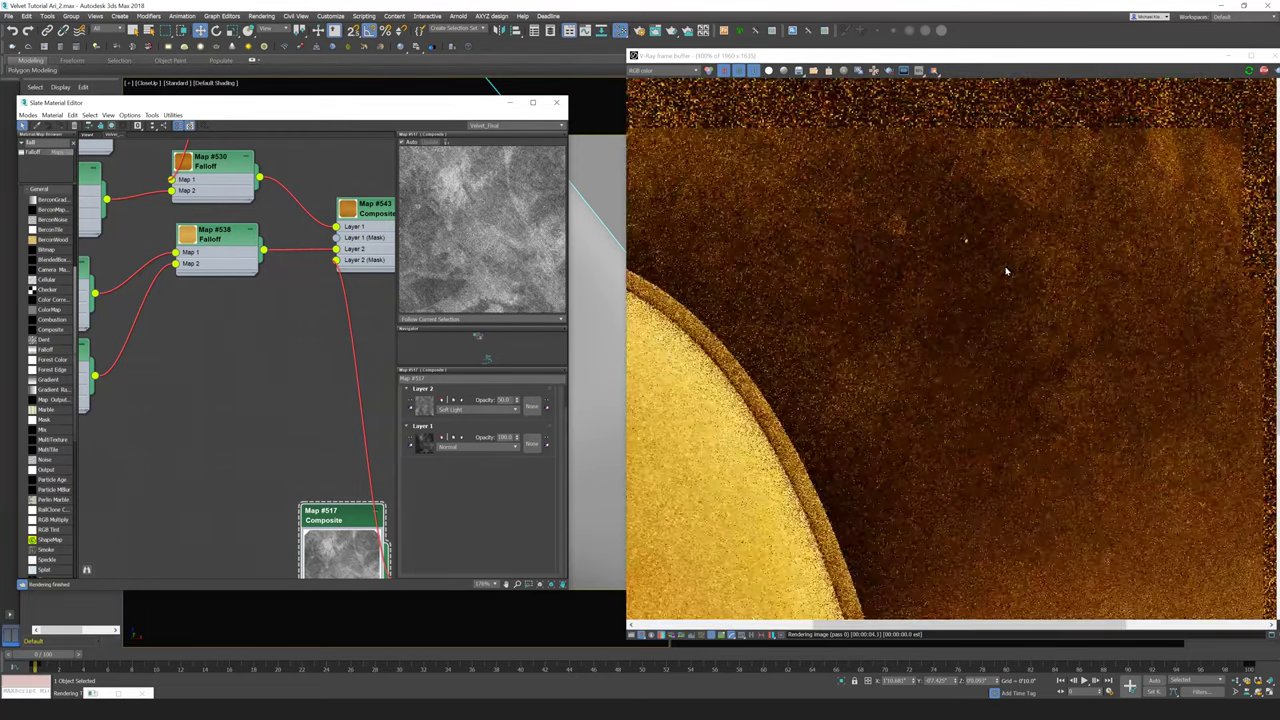
scroll(1003, 290, "down", 3)
scroll(986, 294, "up", 3)
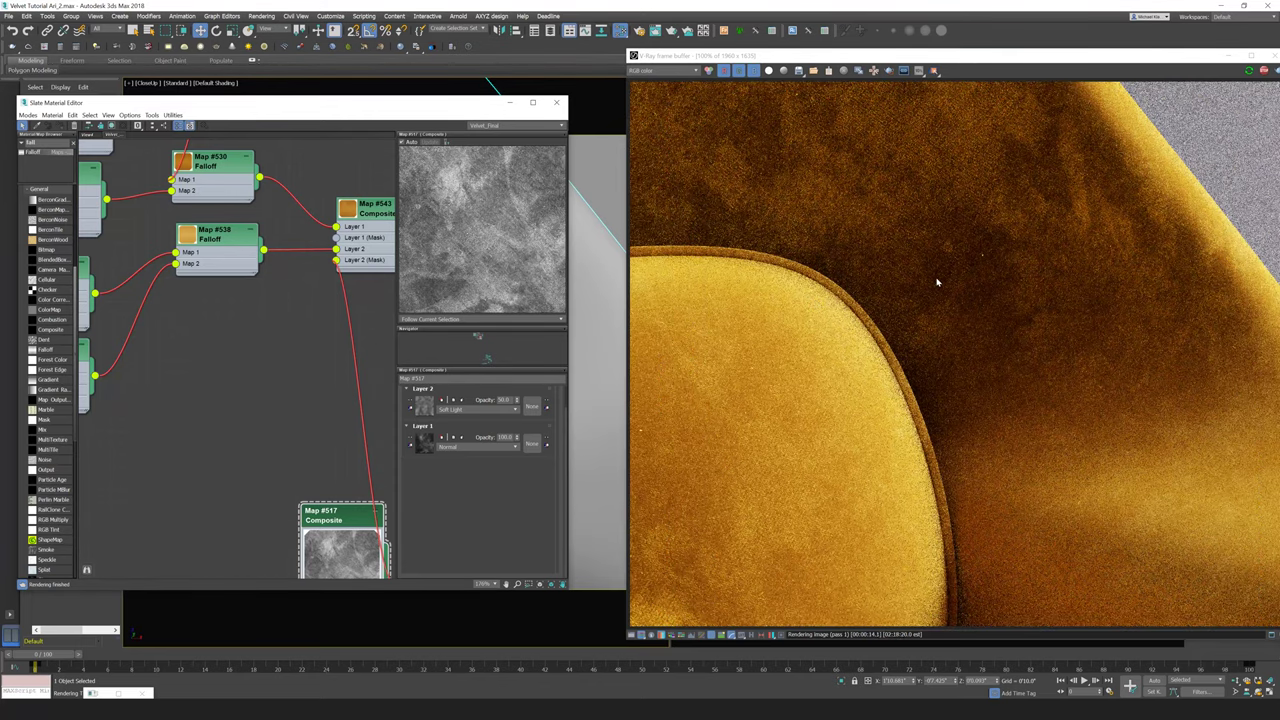
Step: Switch the viewport to the FullShot camera to render the whole chair and ottoman
scroll(937, 285, "down", 1)
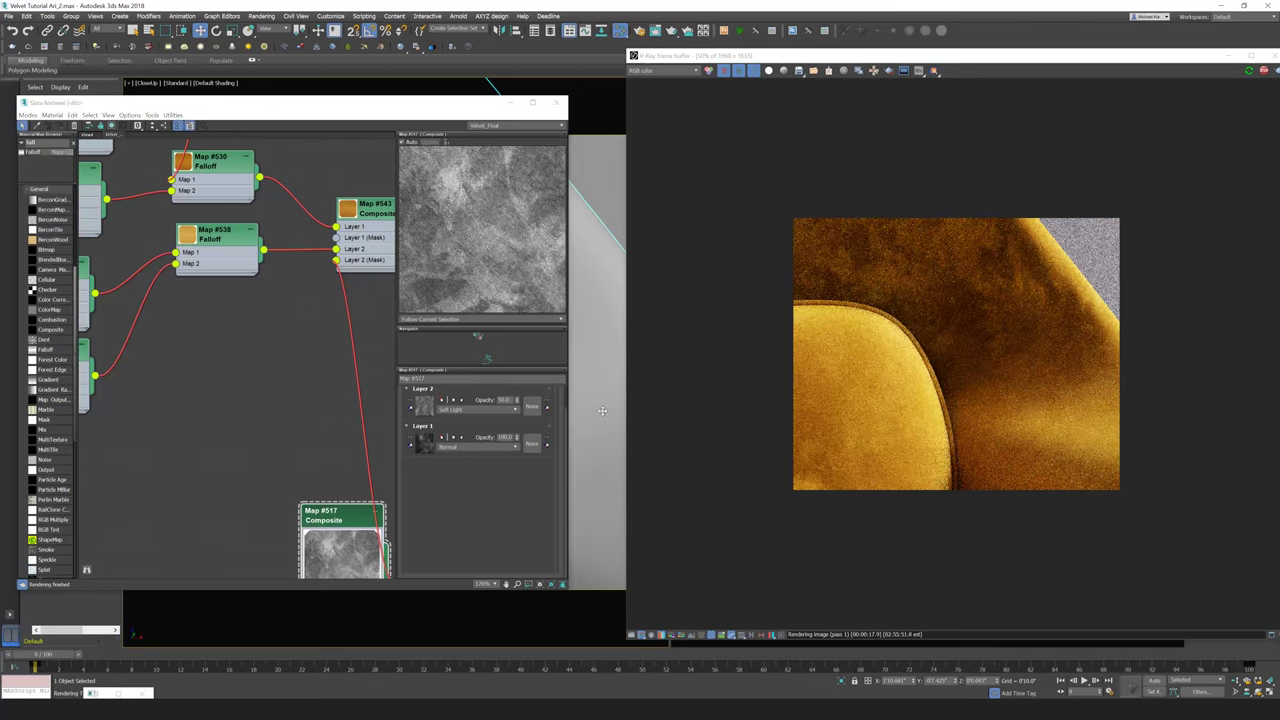
key("c")
left_click(610, 287)
left_click(645, 430)
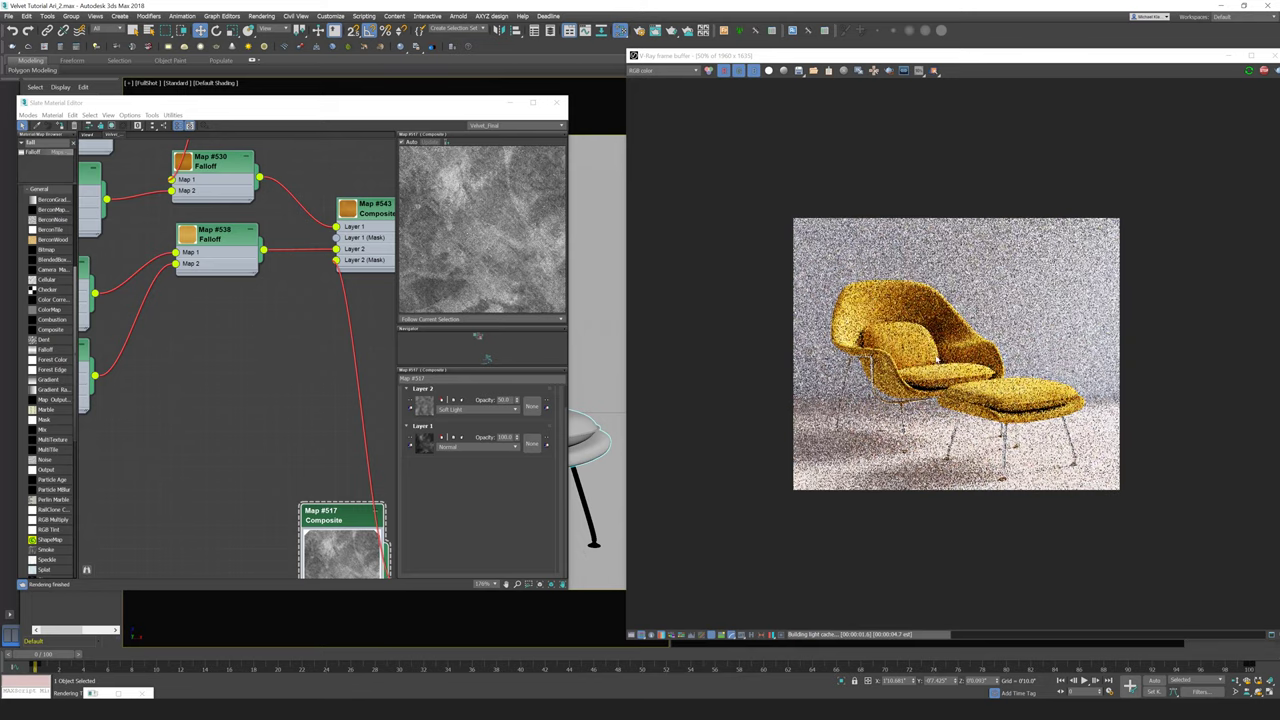
Step: Compare the velvet in the full-shot render with the edges of the armchair in the reference photo
scroll(985, 392, "up", 2)
scroll(985, 392, "down", 1)
middle_click_drag(201, 315, 343, 365)
scroll(343, 365, "down", 2)
middle_click_drag(260, 340, 385, 318)
middle_click_drag(112, 293, 243, 278)
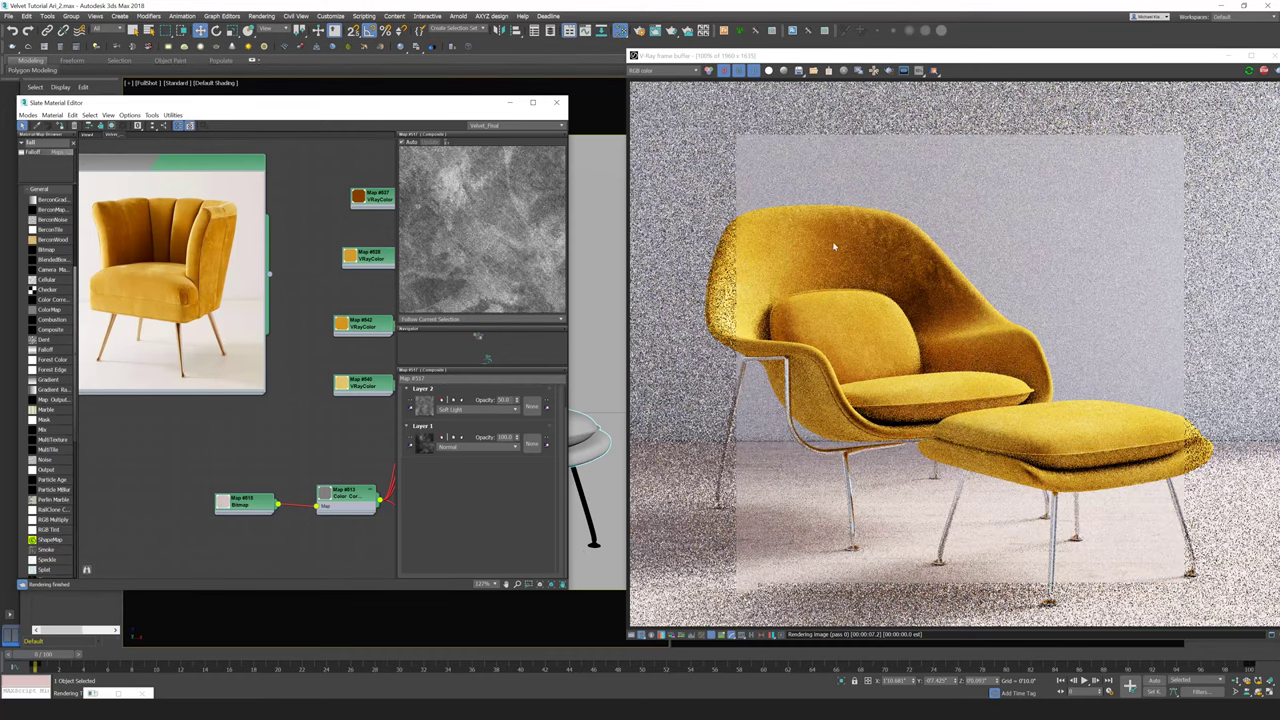
scroll(1088, 430, "up", 4)
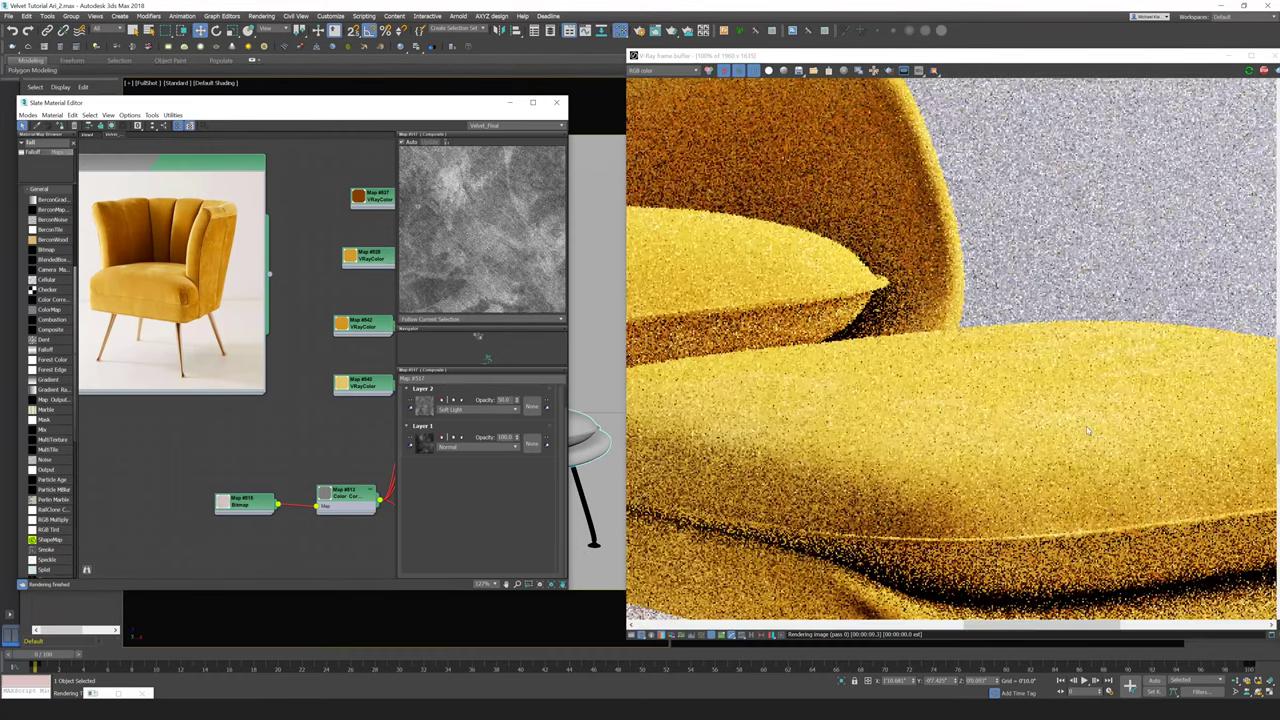
scroll(1088, 430, "down", 4)
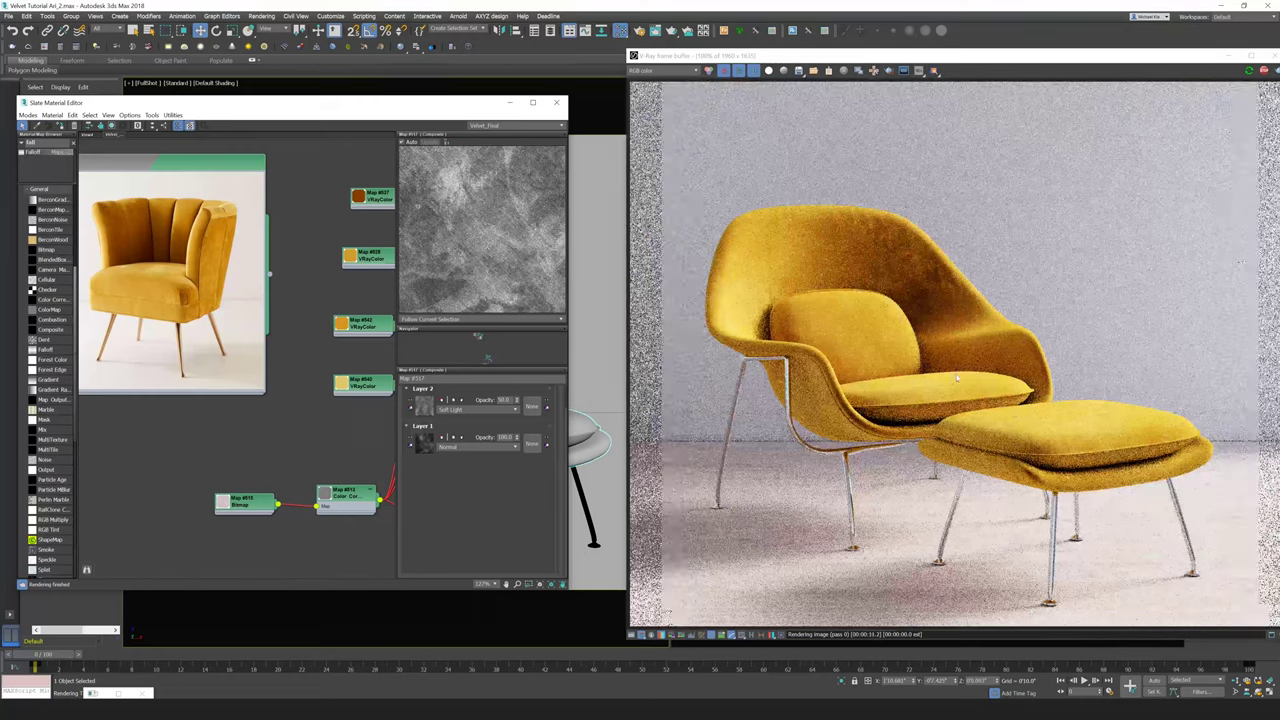
scroll(190, 233, "up", 5)
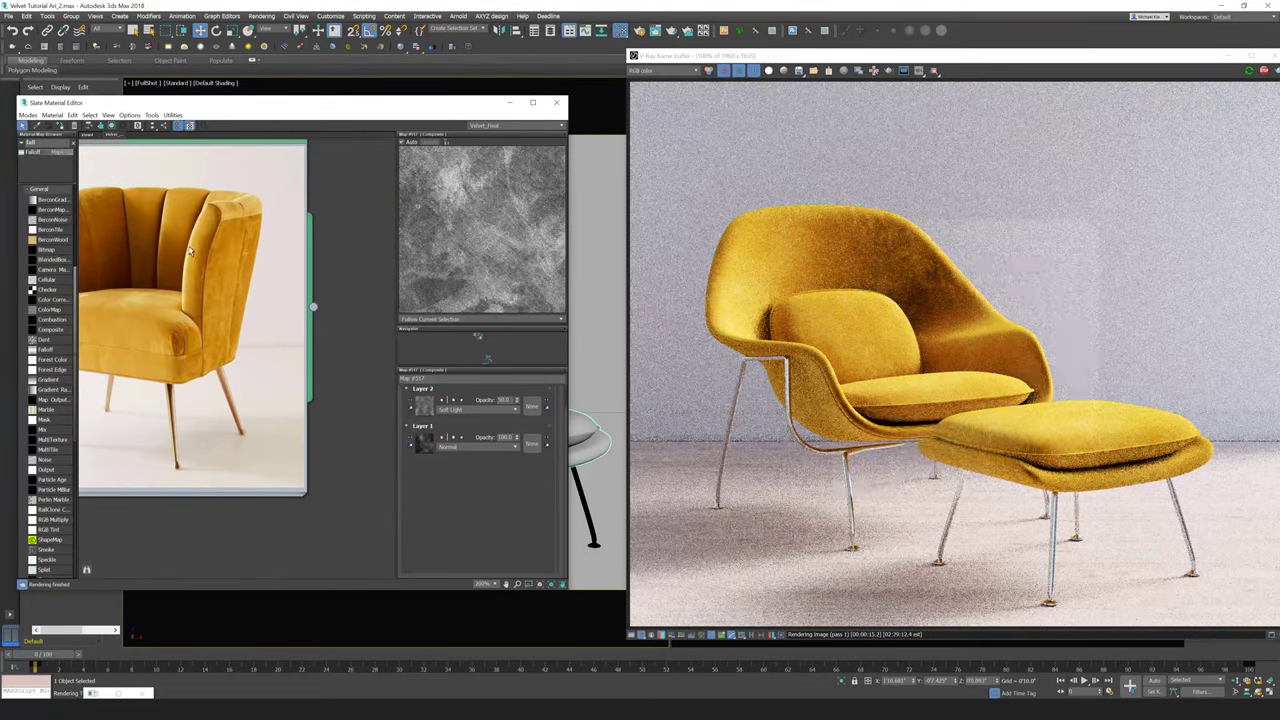
middle_click_drag(86, 216, 198, 227)
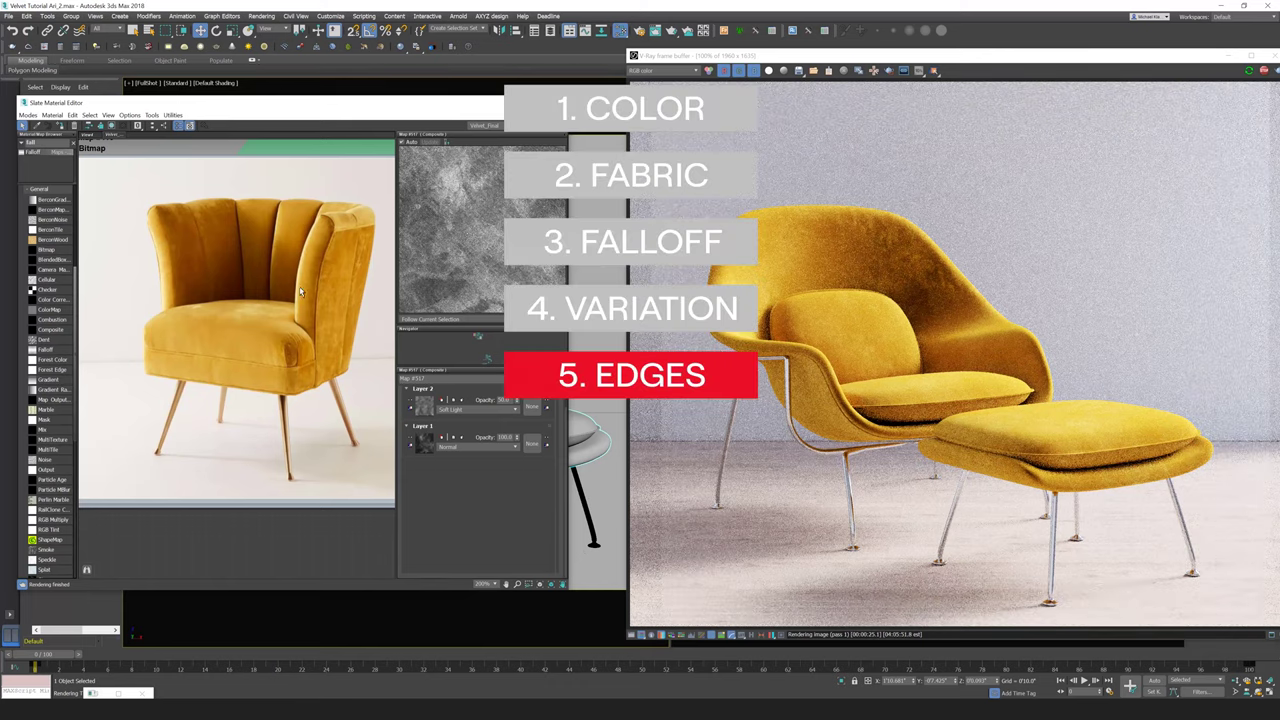
middle_click_drag(348, 210, 209, 204)
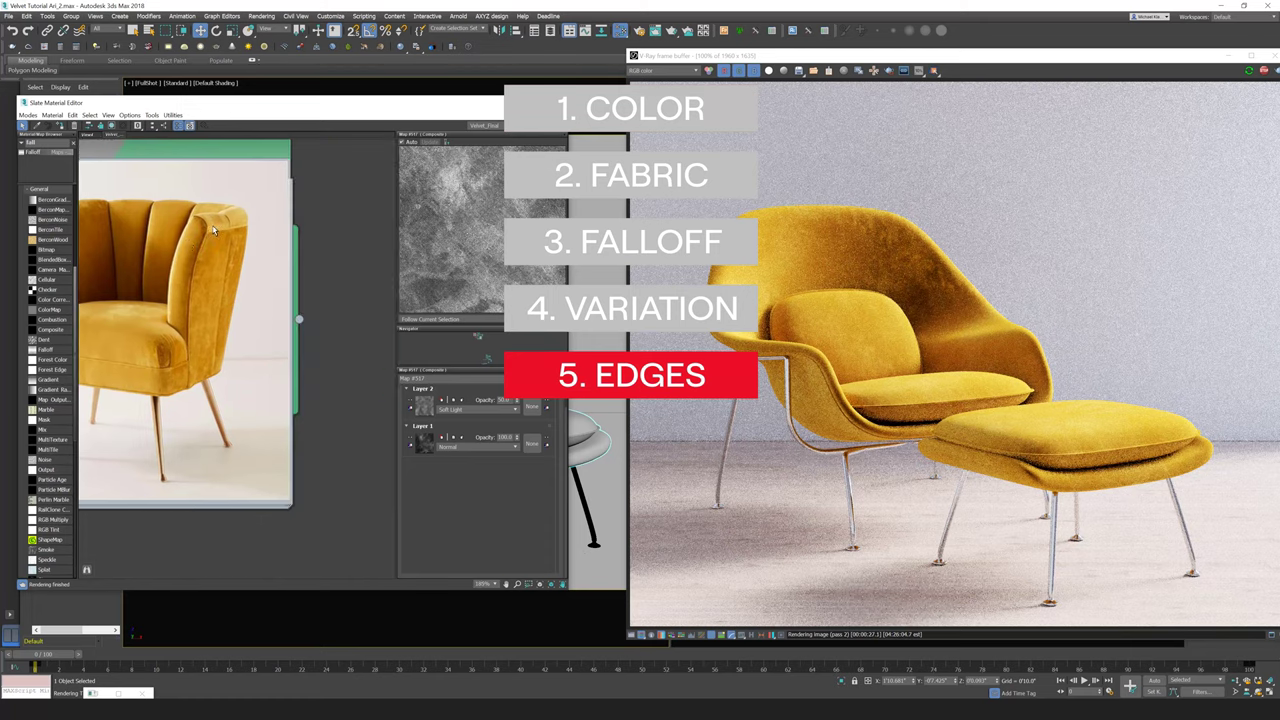
Step: Move the Falloff Composite closer to the V-Ray material and bring the final grayscale Composite up beneath the Falloff maps
scroll(257, 220, "down", 2)
middle_click_drag(337, 241, 177, 212)
scroll(238, 224, "down", 3)
middle_click_drag(321, 244, 192, 215)
scroll(250, 254, "down", 4)
middle_click_drag(329, 241, 230, 227)
left_click_drag(257, 236, 292, 241)
left_click(231, 322)
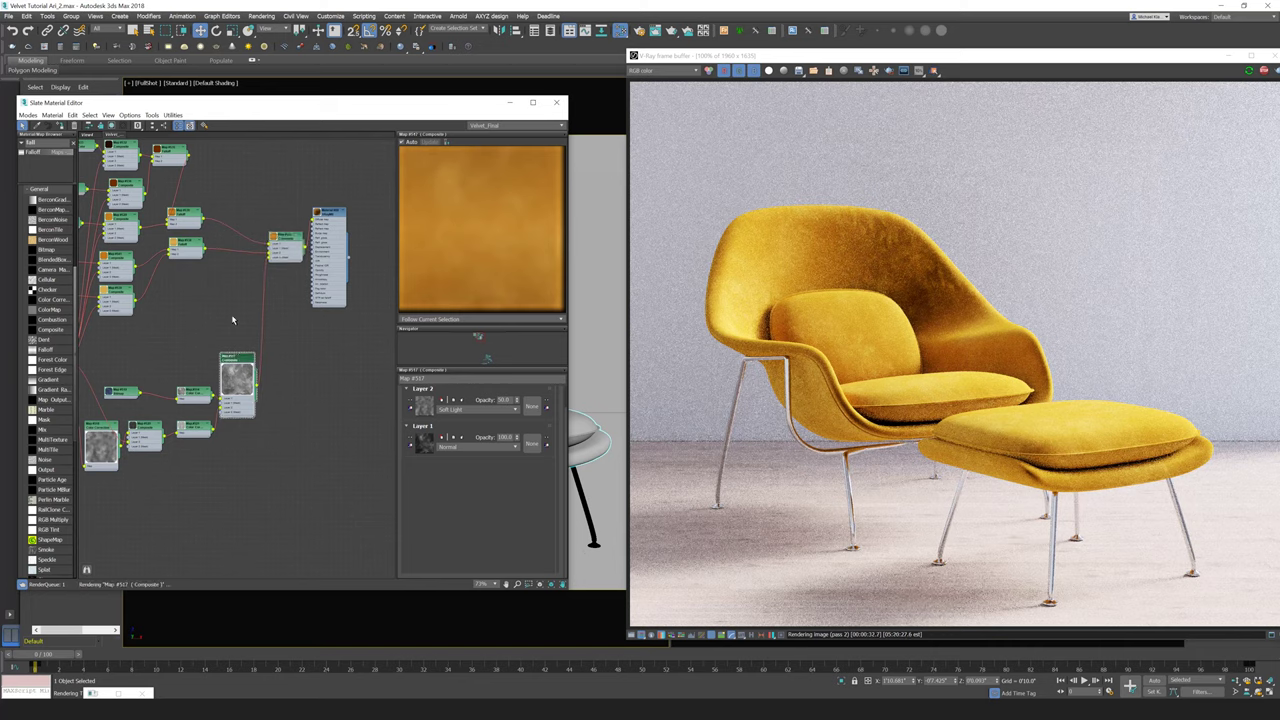
left_click_drag(241, 362, 229, 294)
scroll(229, 293, "up", 7)
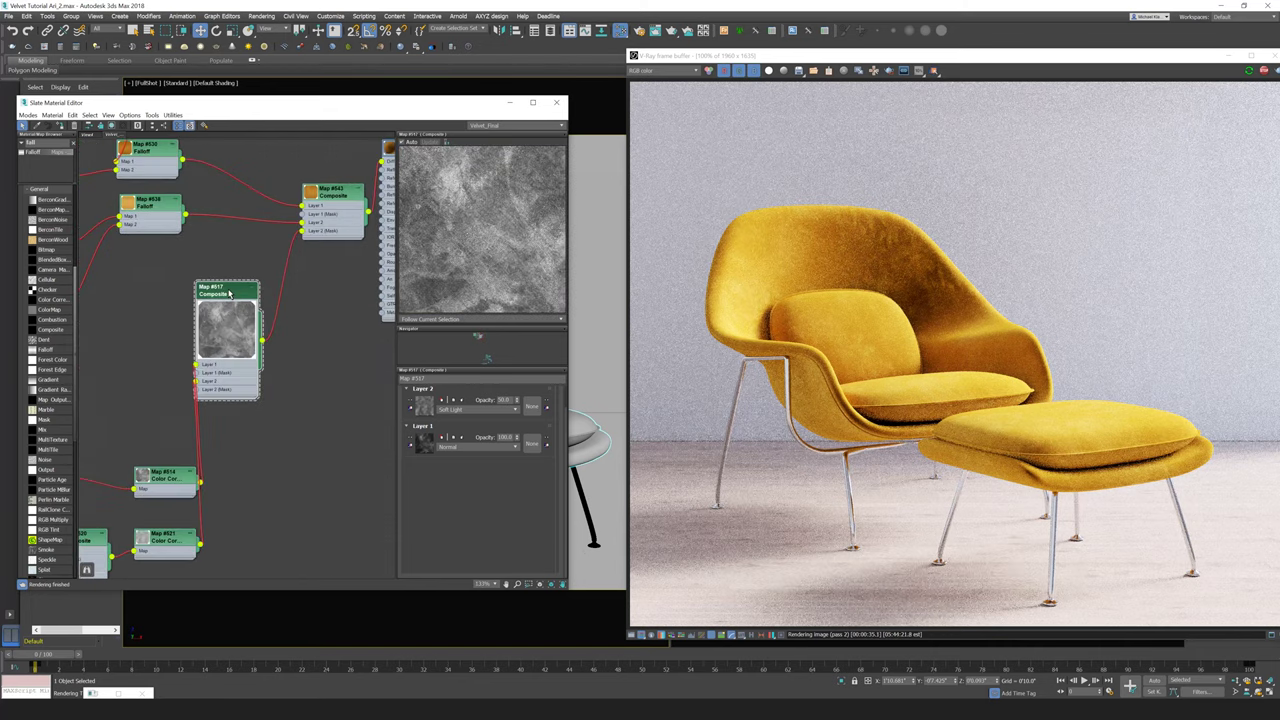
scroll(254, 243, "up", 2)
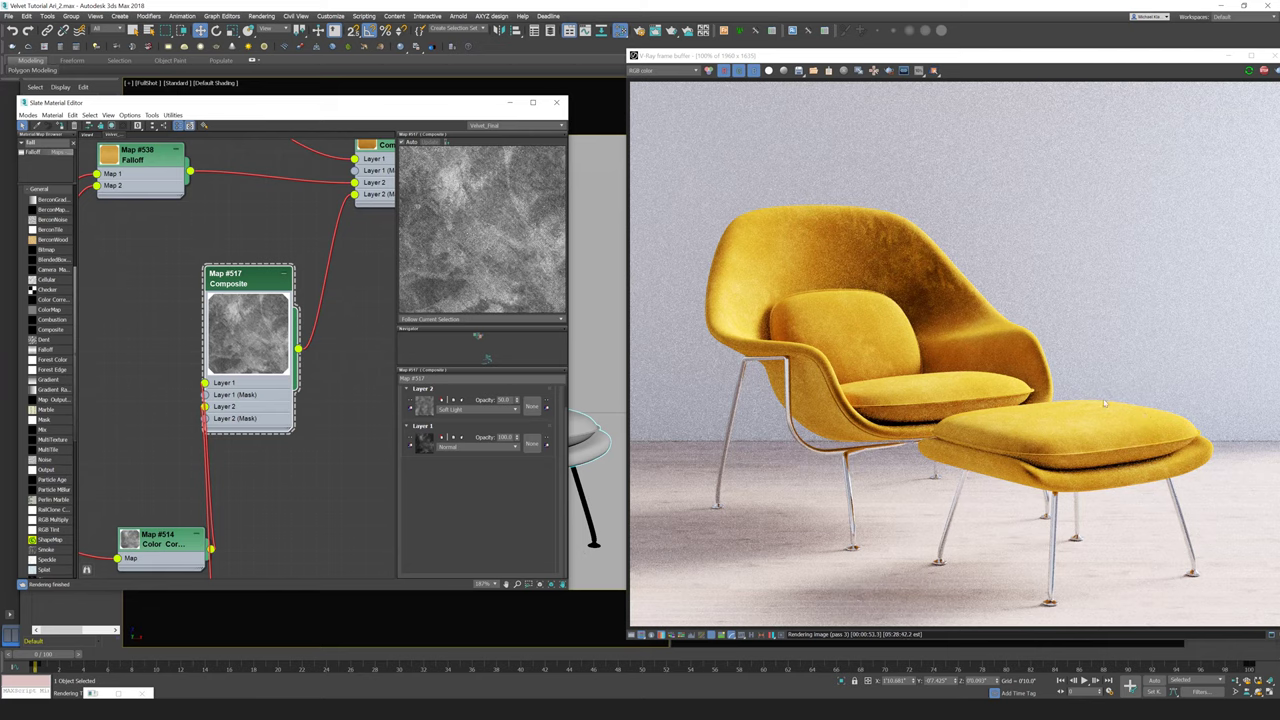
Step: Examine the edges of the armchair in the reference photo again
middle_click_drag(143, 175, 268, 267)
scroll(236, 228, "down", 2)
scroll(271, 277, "down", 2)
middle_click_drag(104, 241, 320, 312)
scroll(150, 283, "up", 2)
scroll(157, 243, "up", 2)
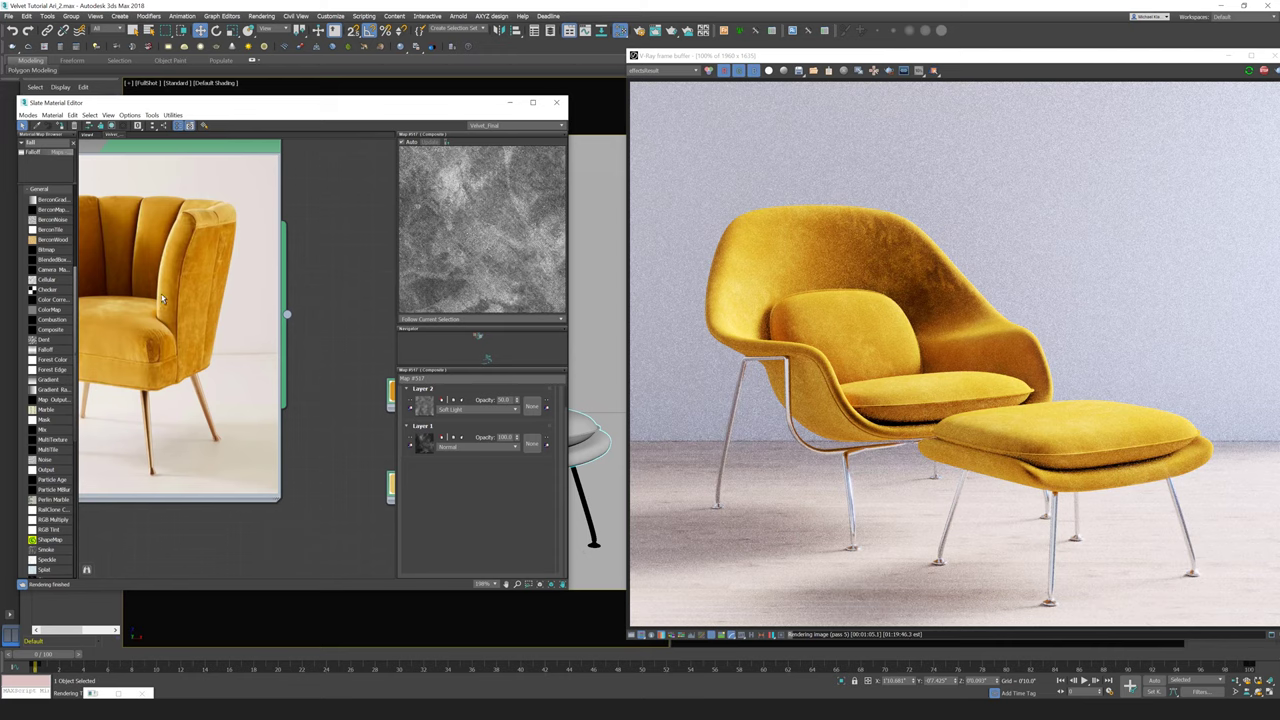
middle_click_drag(259, 274, 80, 254)
middle_click_drag(197, 268, 120, 280)
Step: Add a Falloff map fed by the final grayscale Composite in Map 1 and connect it to the Falloff Composite's Layer 2 mask
scroll(120, 280, "down", 3)
scroll(70, 300, "down", 1)
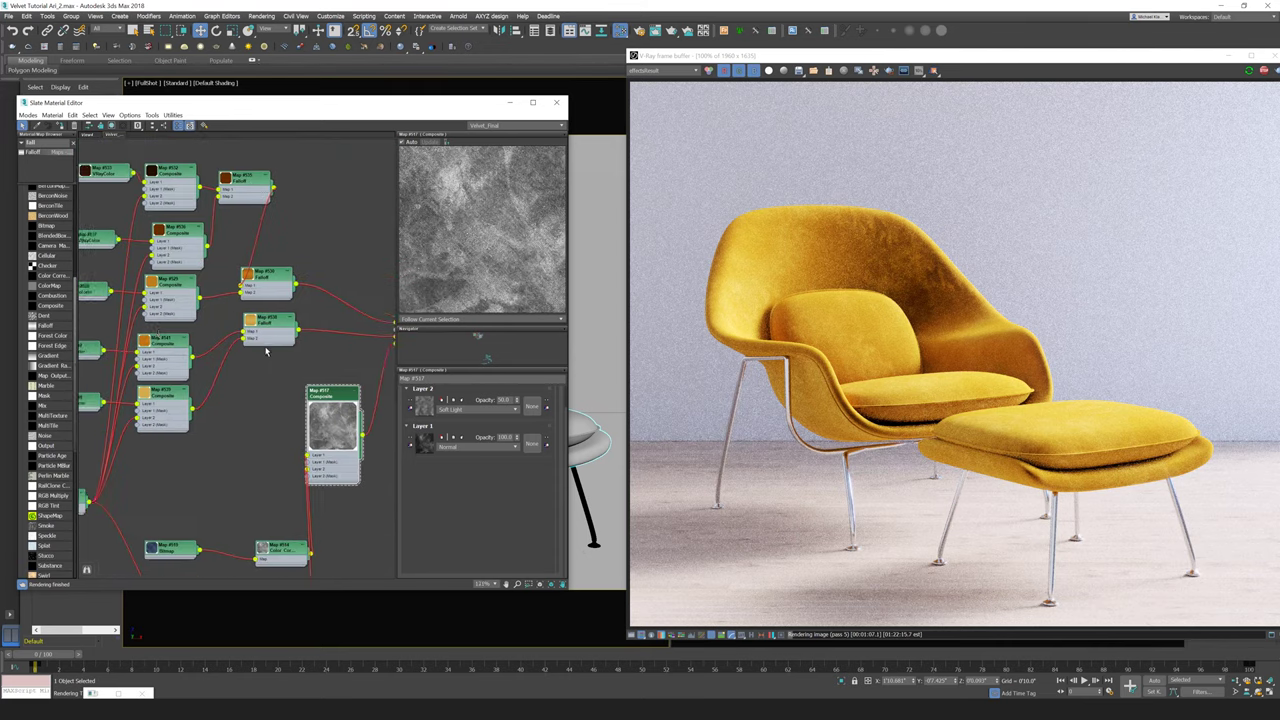
middle_click_drag(266, 272, 123, 250)
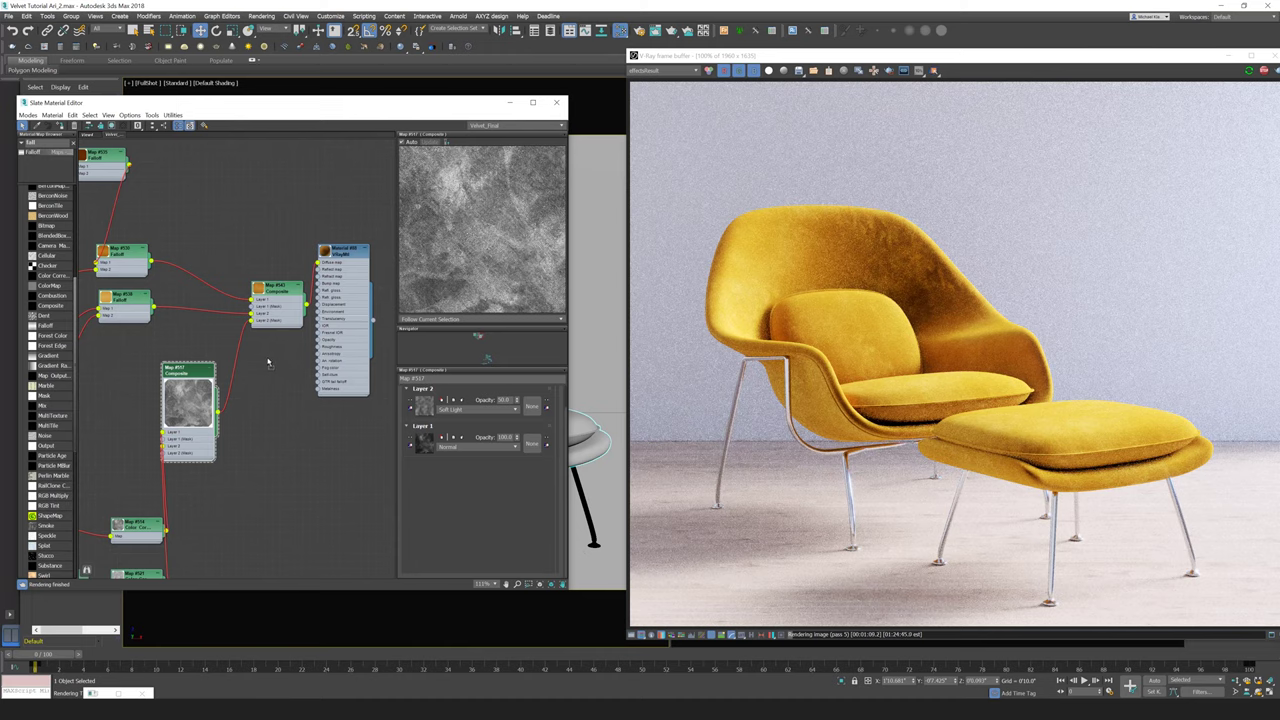
left_click_drag(268, 362, 270, 363)
scroll(236, 402, "up", 2)
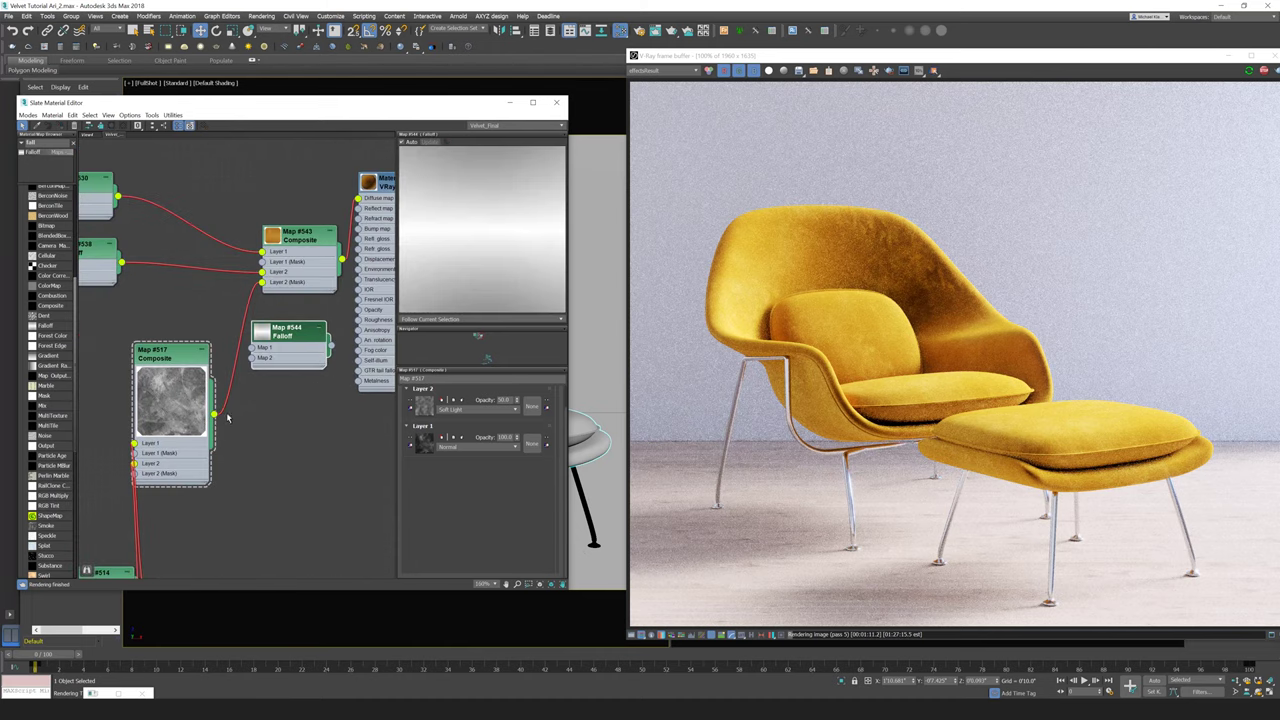
left_click_drag(244, 357, 252, 347)
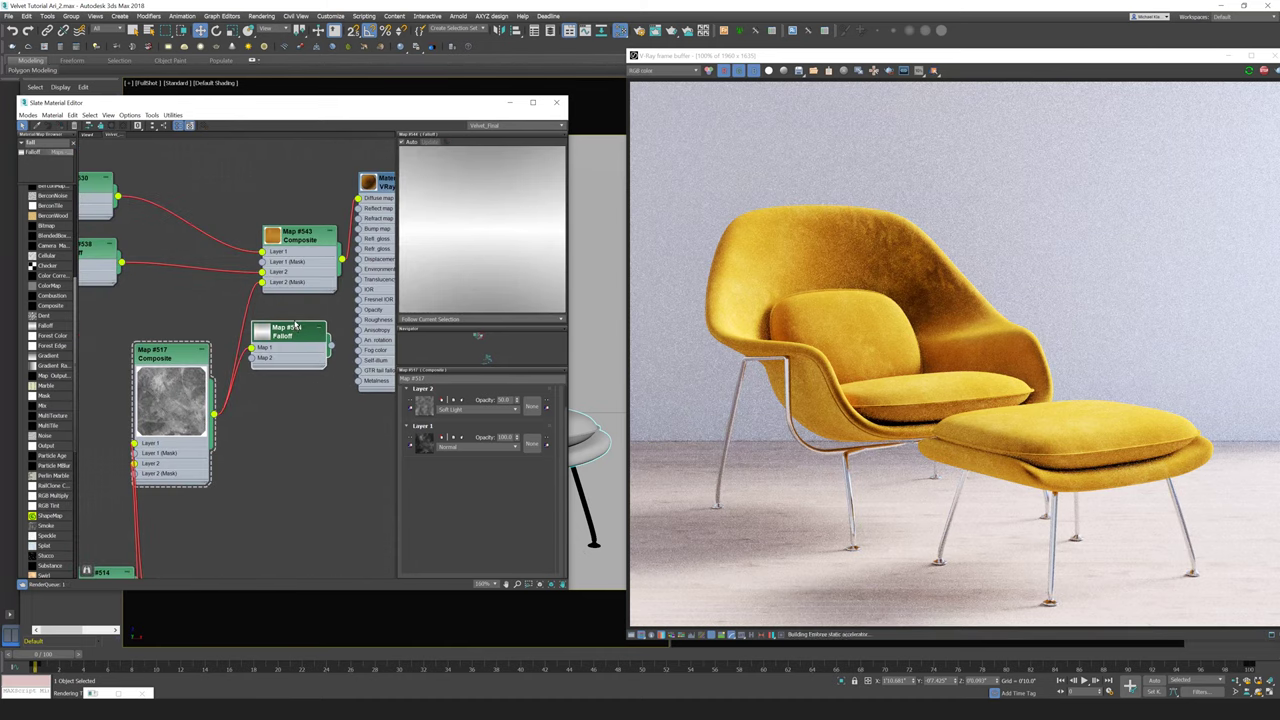
double_click(288, 330)
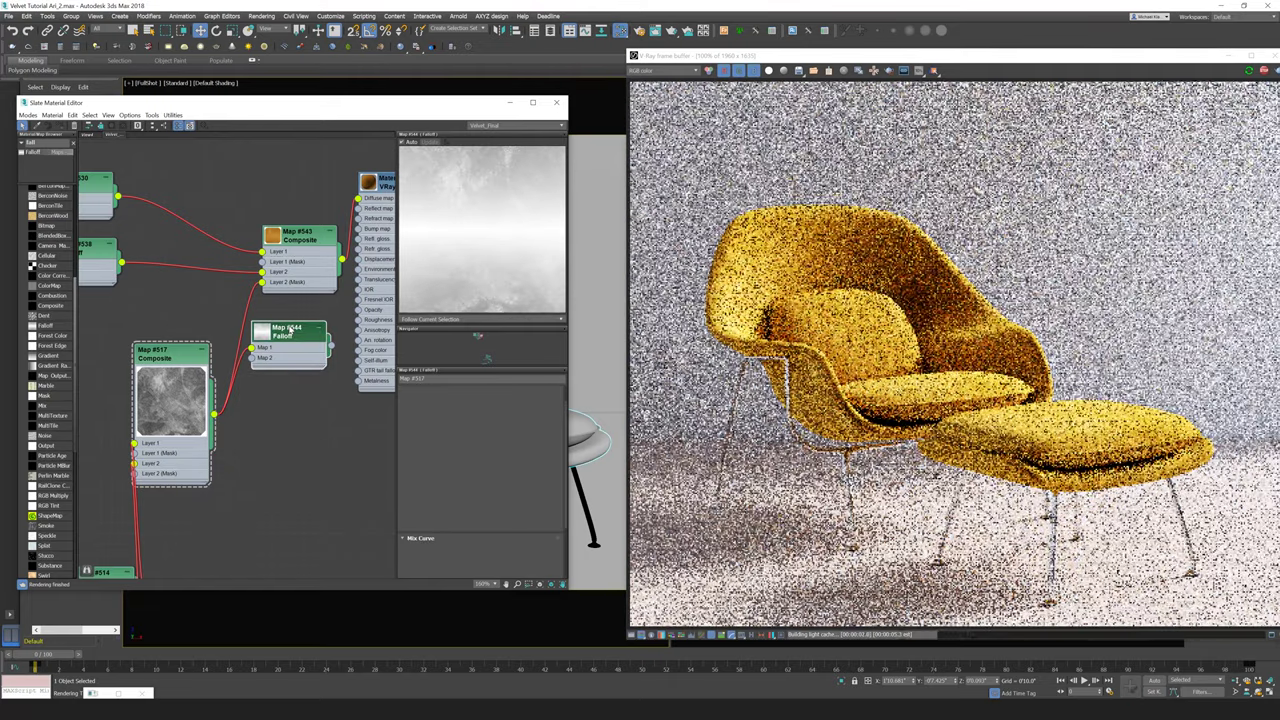
scroll(420, 472, "down", 3)
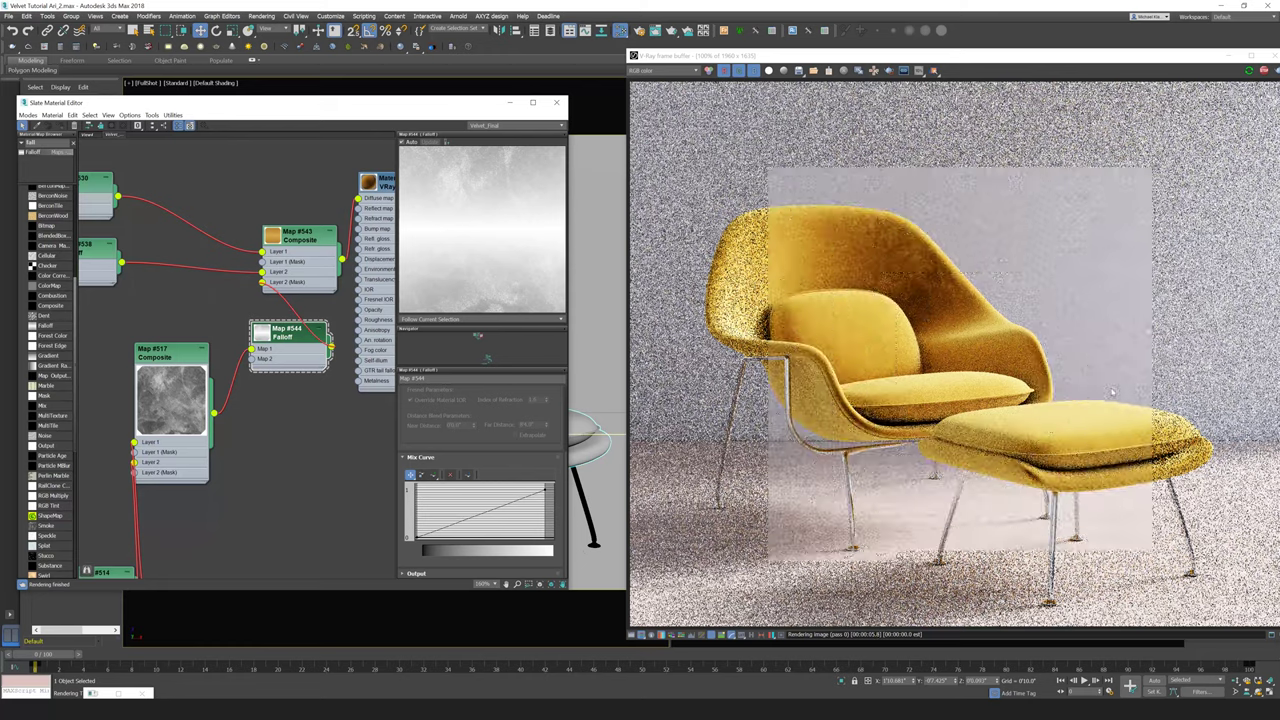
Step: Convert the end point of the new Falloff's mix curve to Bezier and bend the curve down into a late, steep rise
scroll(1058, 422, "up", 4)
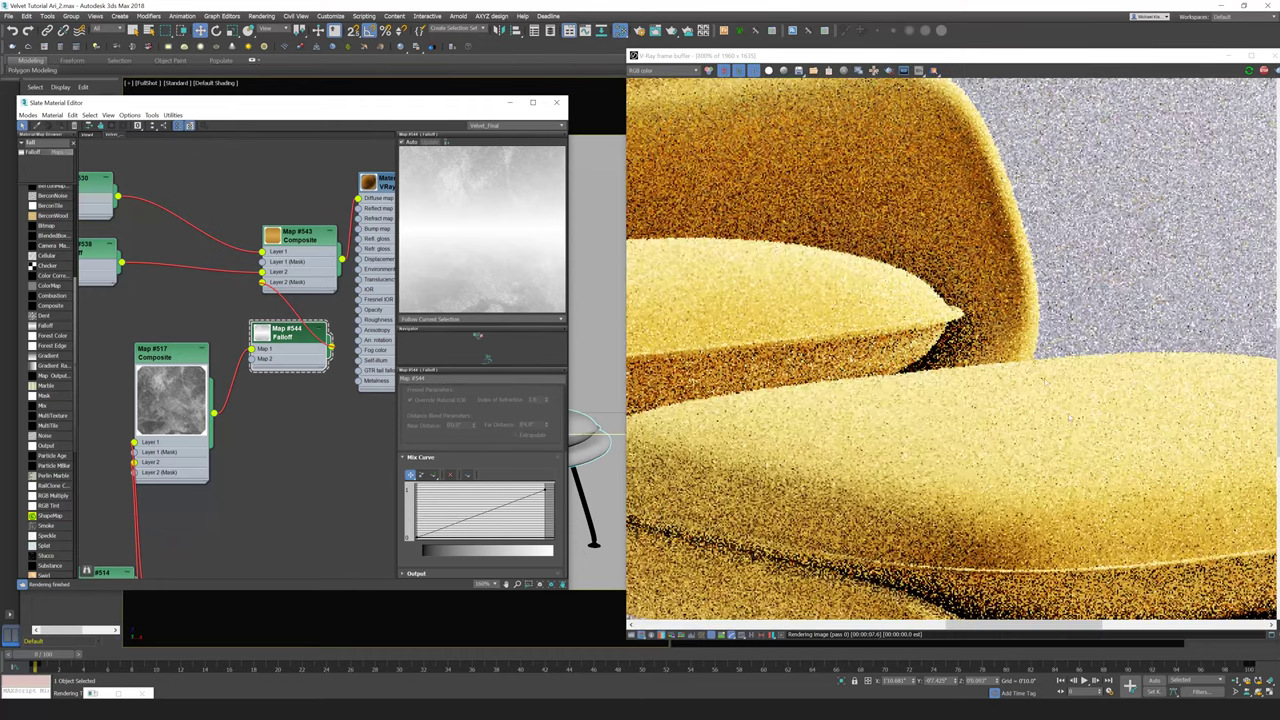
scroll(1022, 408, "down", 4)
scroll(1040, 398, "up", 3)
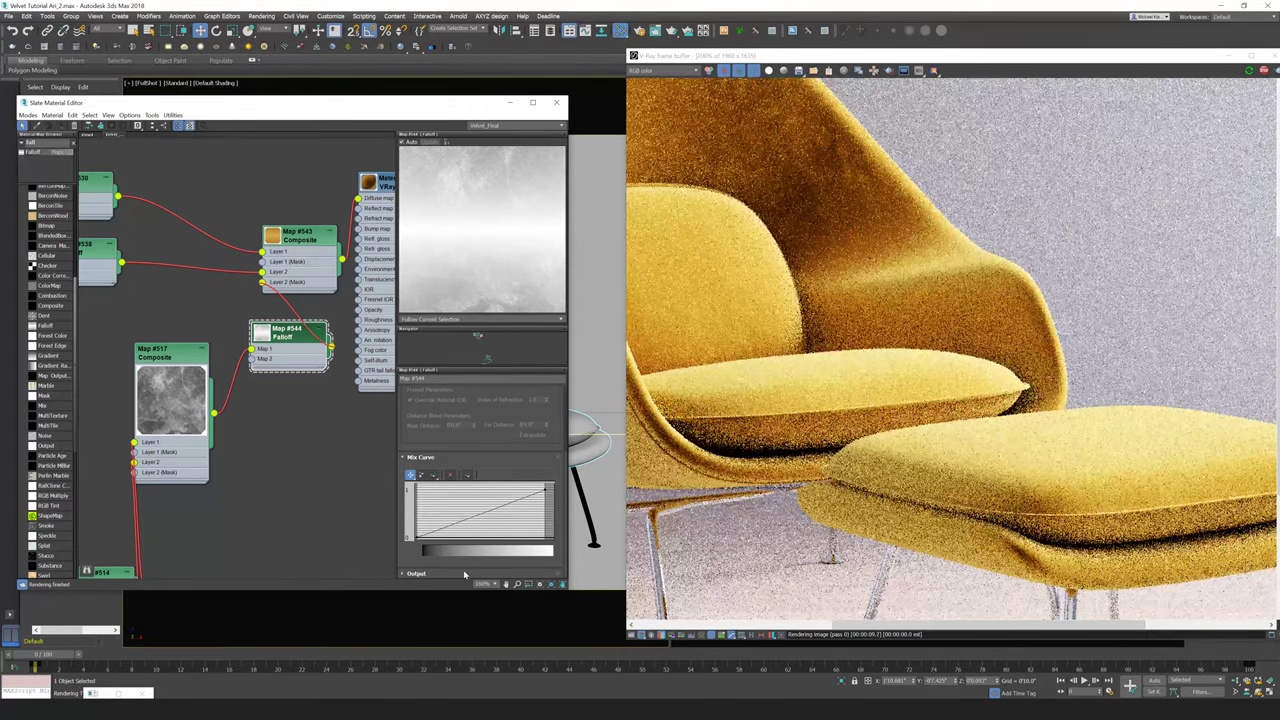
right_click(545, 491)
left_click(571, 517)
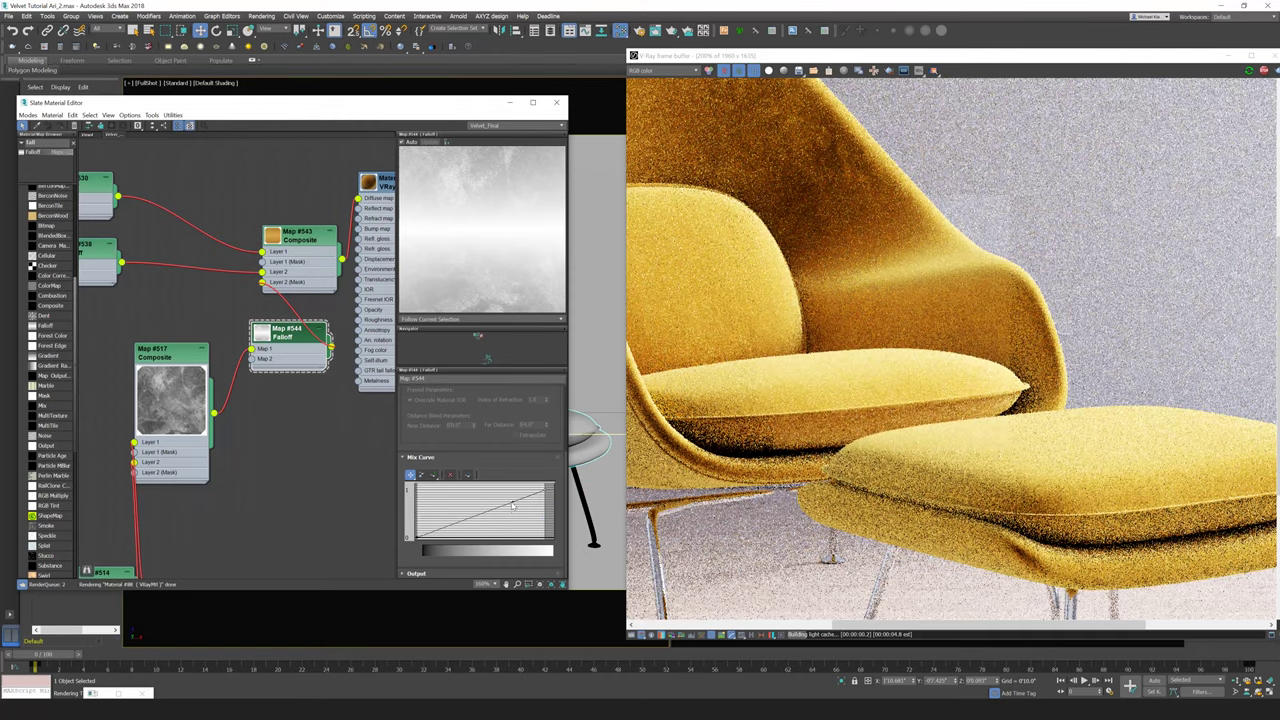
left_click_drag(512, 505, 535, 560)
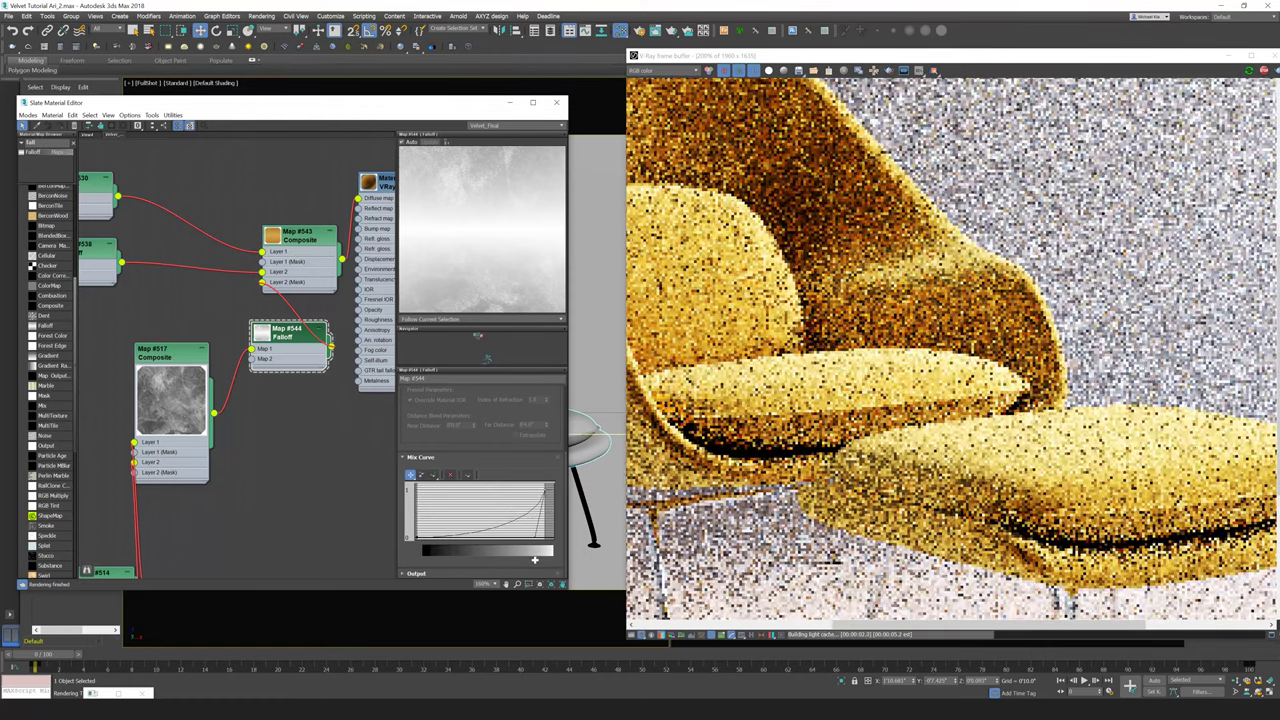
Step: Try moving the mix curve's end handle outward to make the final rise steeper
scroll(975, 425, "down", 3)
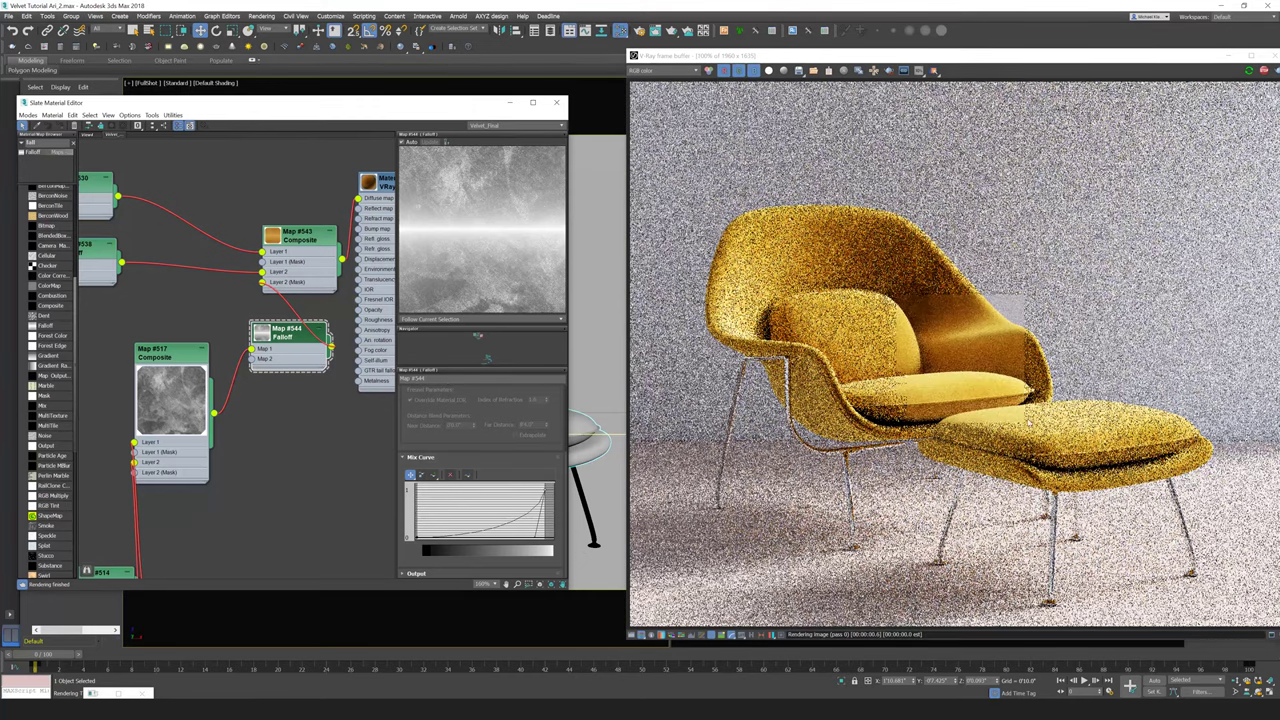
scroll(1023, 423, "up", 2)
scroll(1020, 412, "down", 2)
scroll(1017, 401, "up", 1)
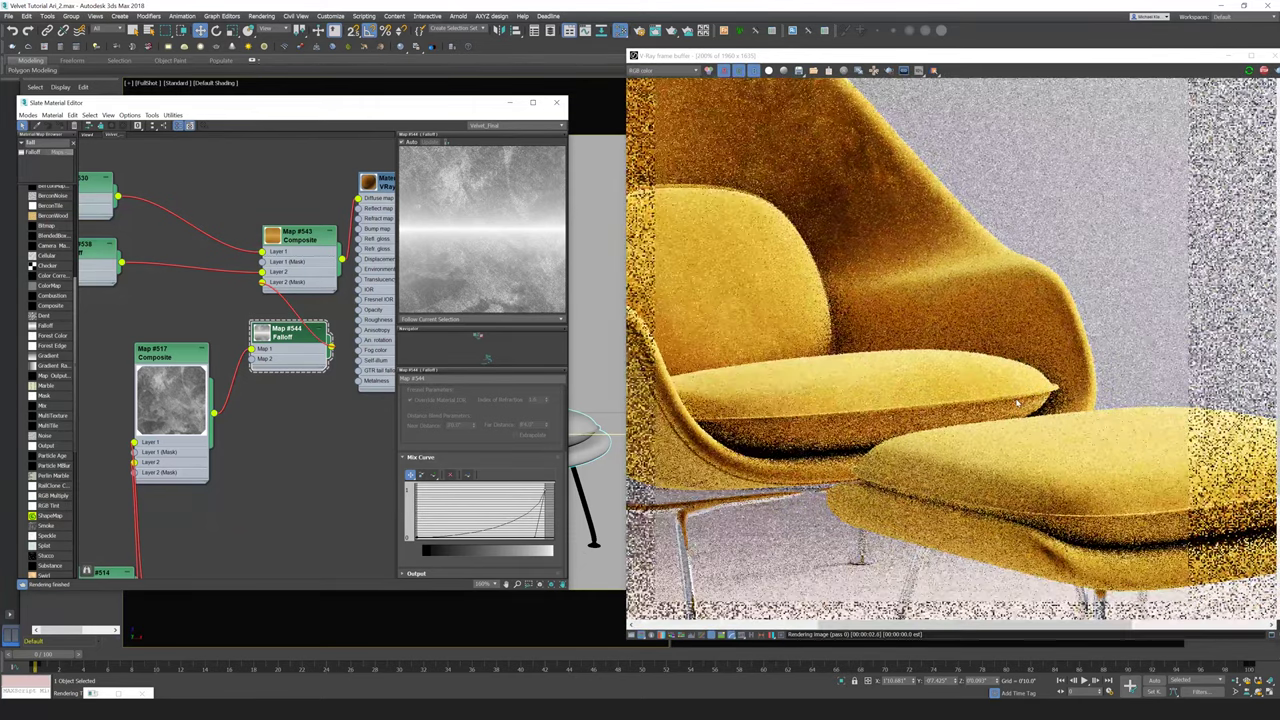
scroll(1018, 403, "up", 4)
left_click_drag(529, 536, 556, 539)
scroll(1041, 425, "down", 4)
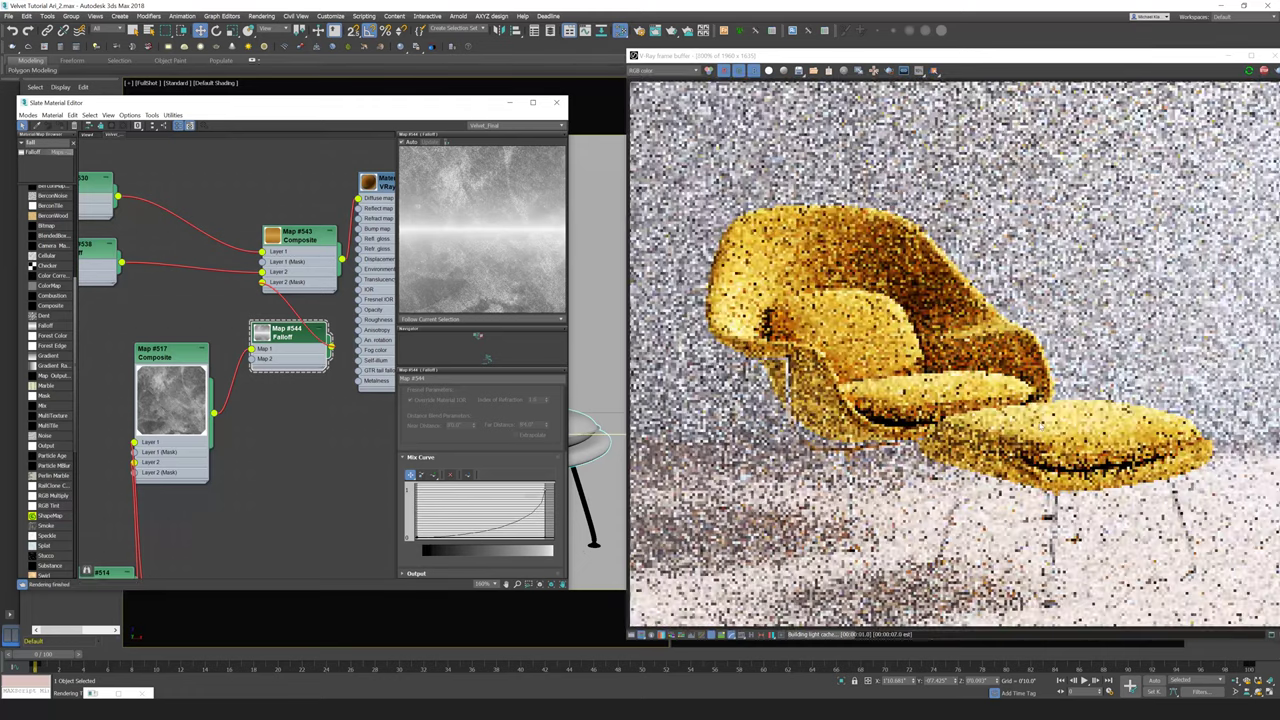
Step: Check the edges in the full render and pull the mix curve's end handle slightly back inward
scroll(1041, 425, "up", 1)
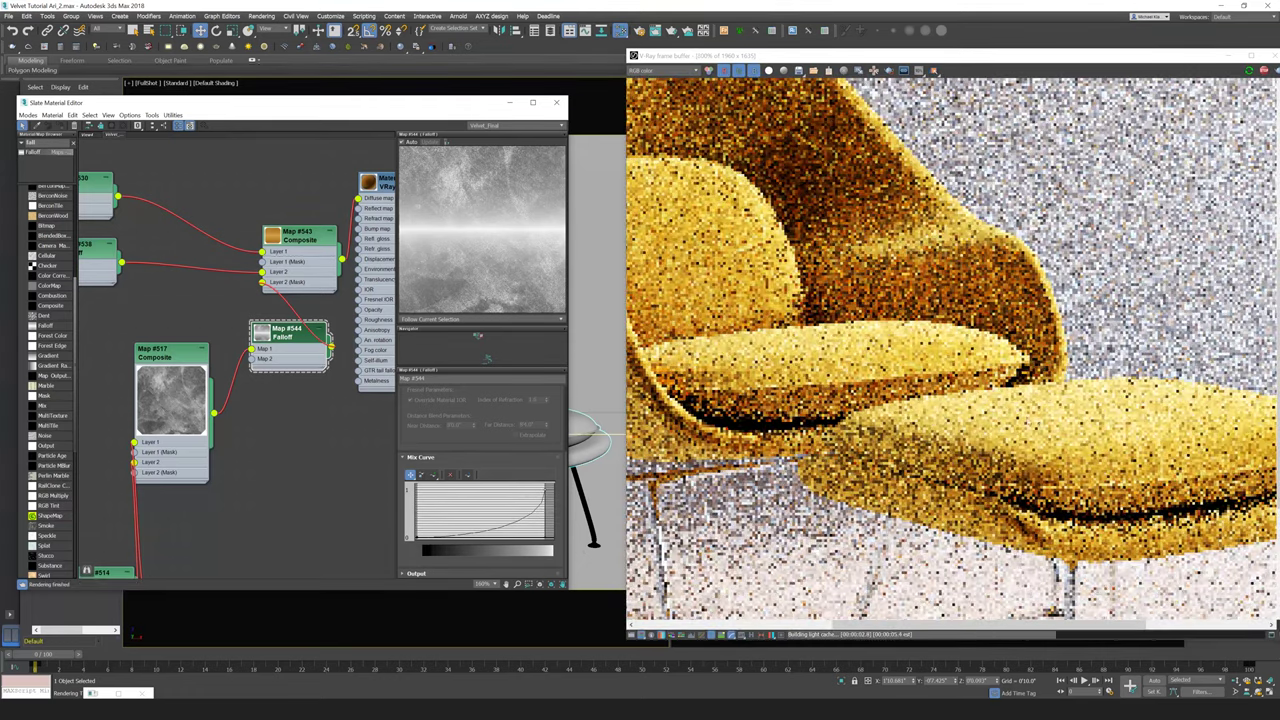
scroll(840, 290, "up", 2)
scroll(860, 295, "down", 8)
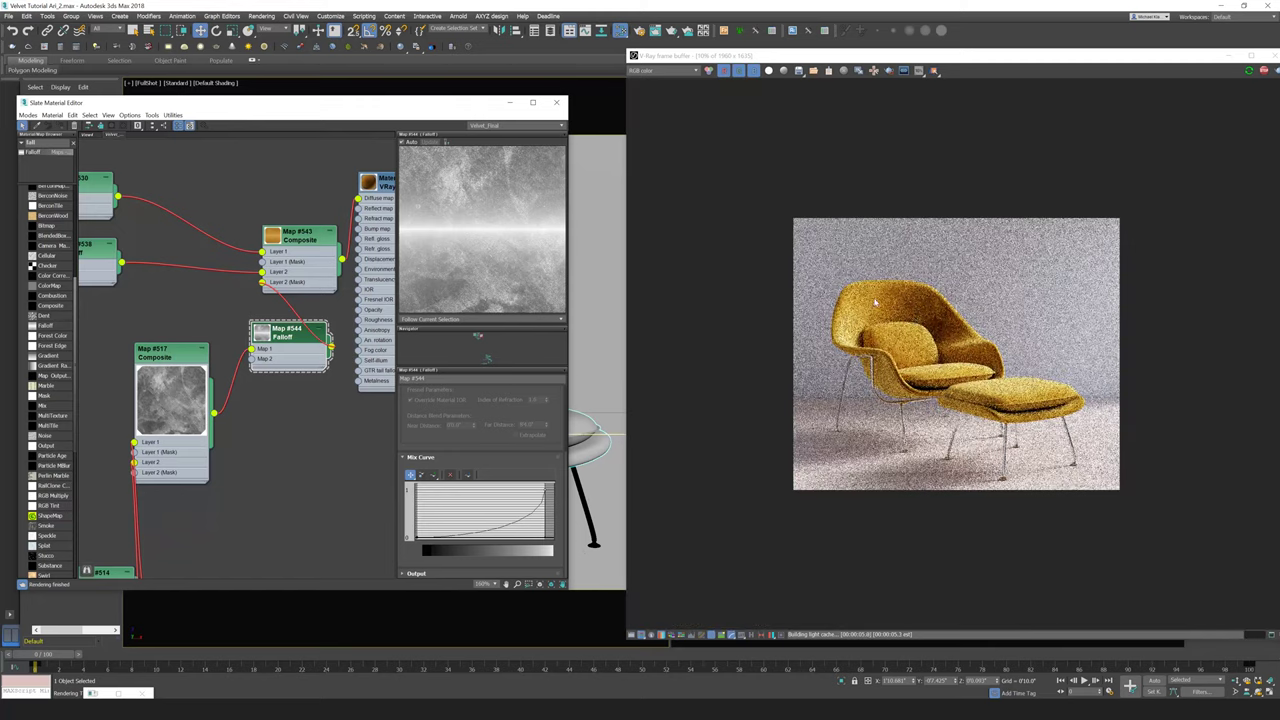
scroll(999, 377, "up", 3)
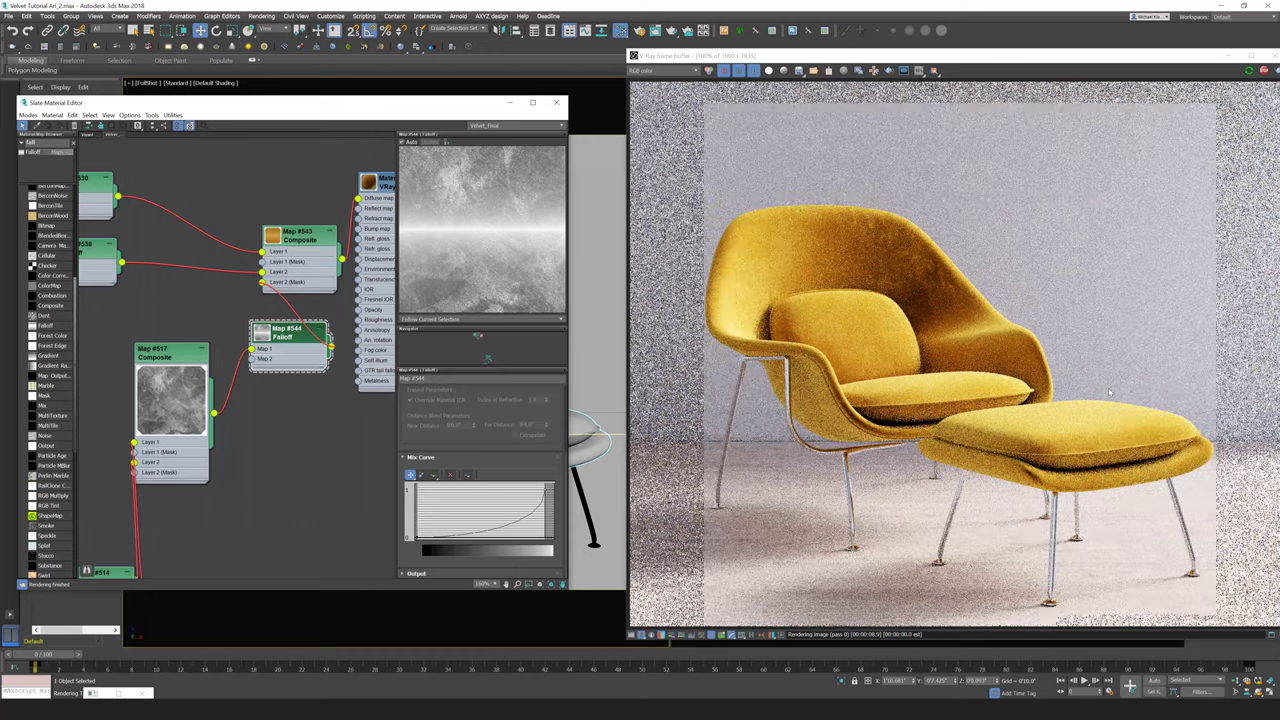
scroll(1107, 389, "up", 2)
scroll(986, 361, "down", 2)
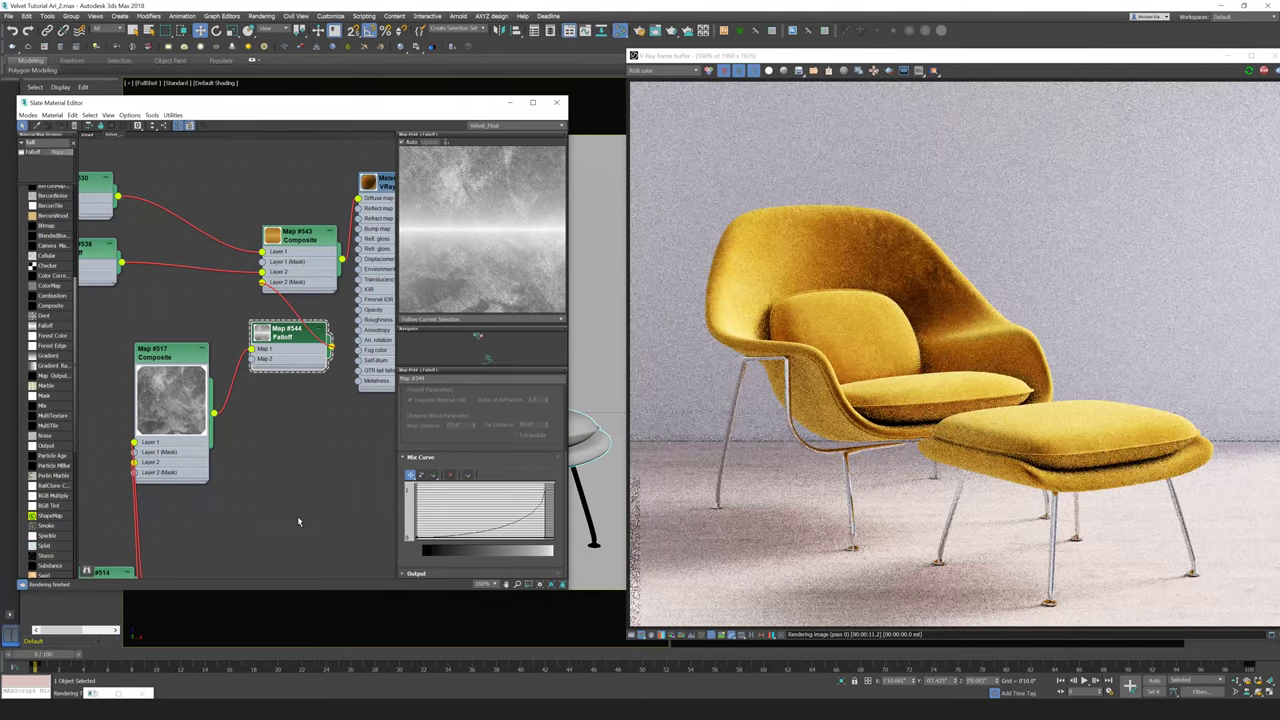
left_click_drag(545, 537, 533, 537)
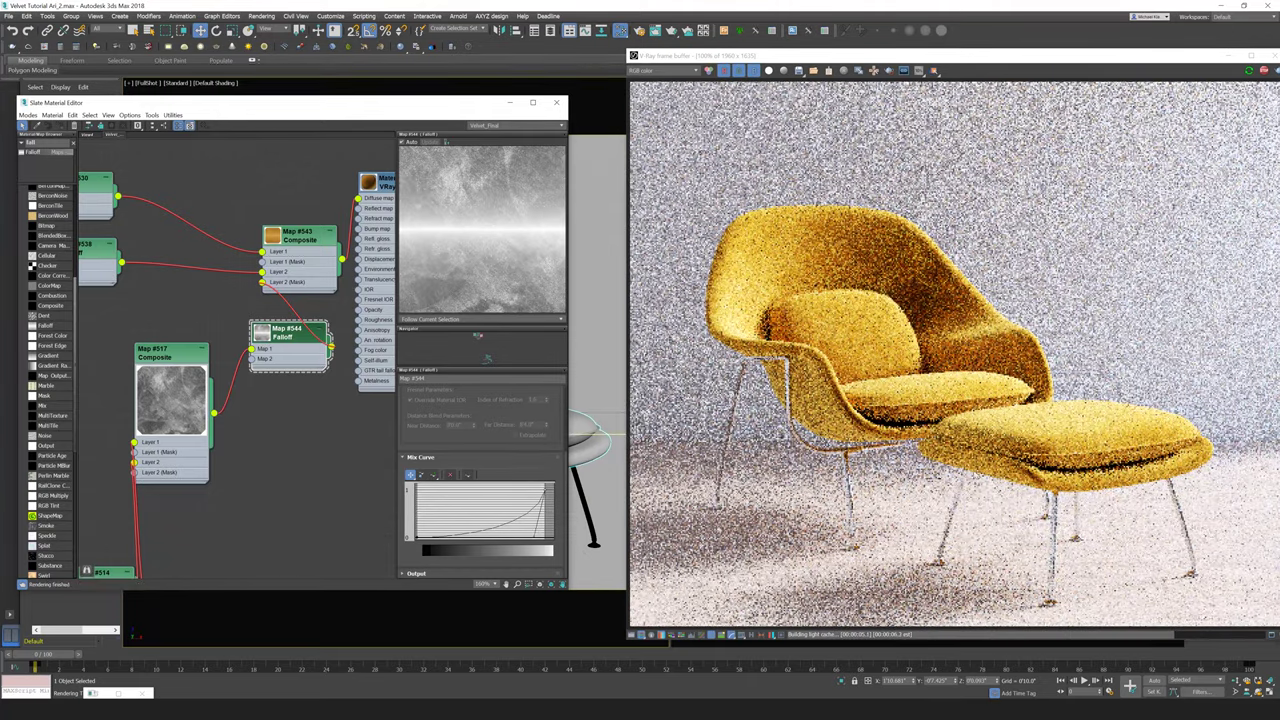
Step: Move the V-Ray material node farther from the Falloff Composite to free up space in the node network
scroll(321, 276, "down", 5)
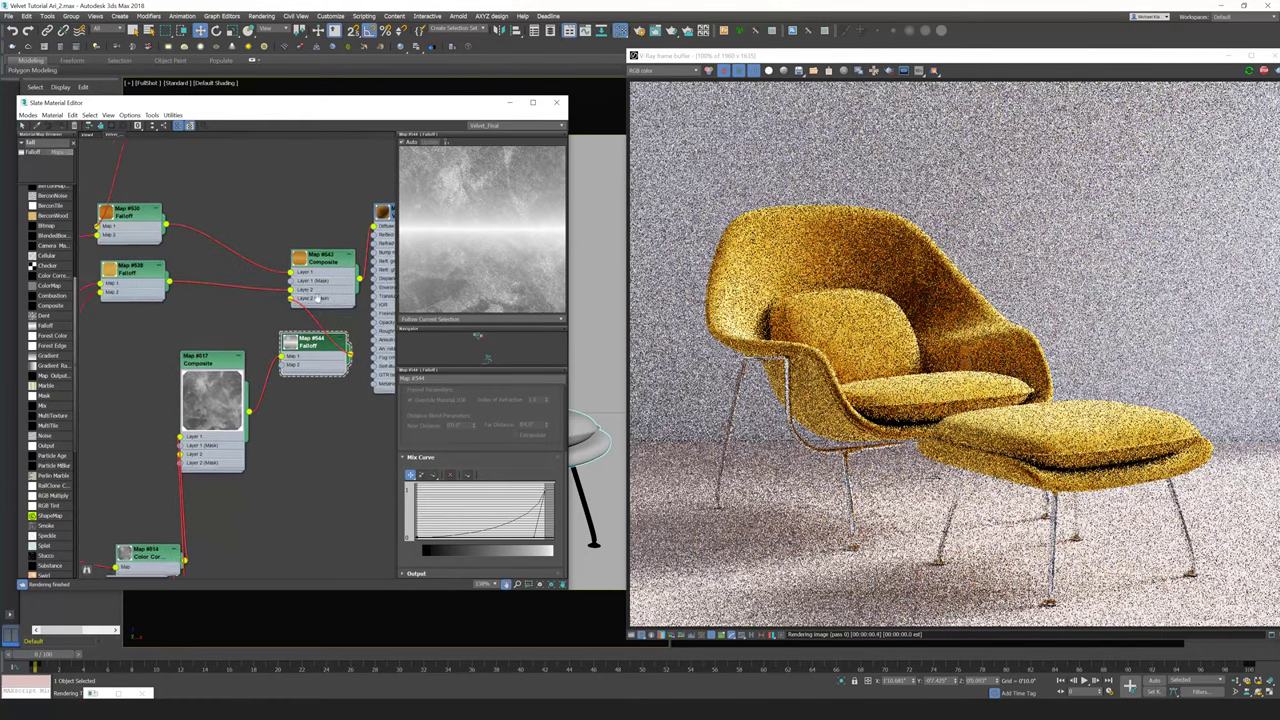
scroll(250, 300, "down", 3)
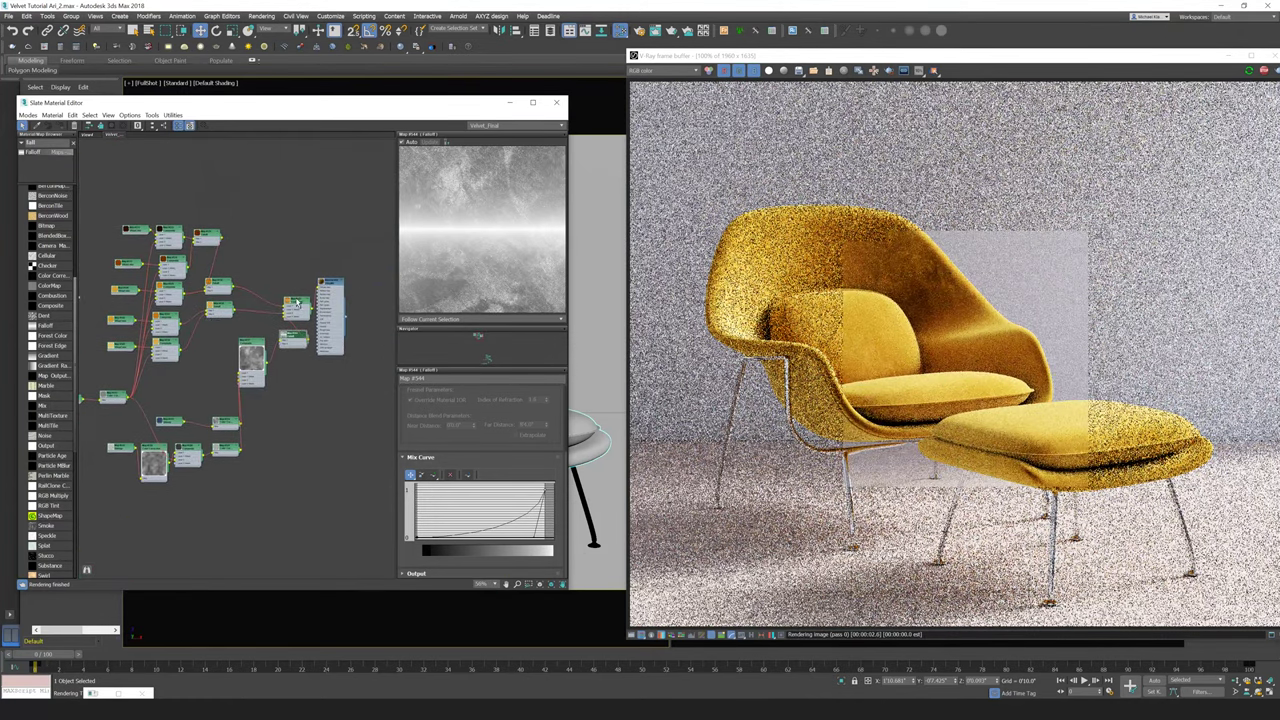
left_click(336, 296)
left_click_drag(336, 296, 371, 330)
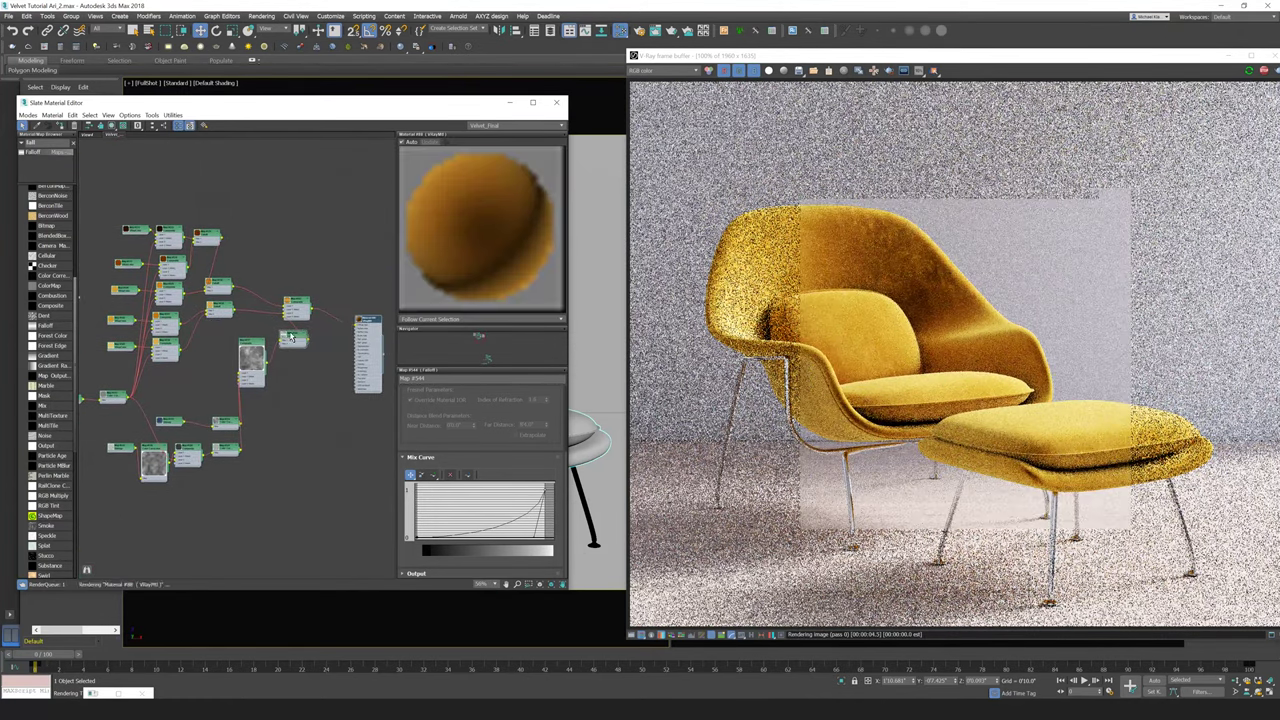
left_click_drag(266, 362, 290, 336)
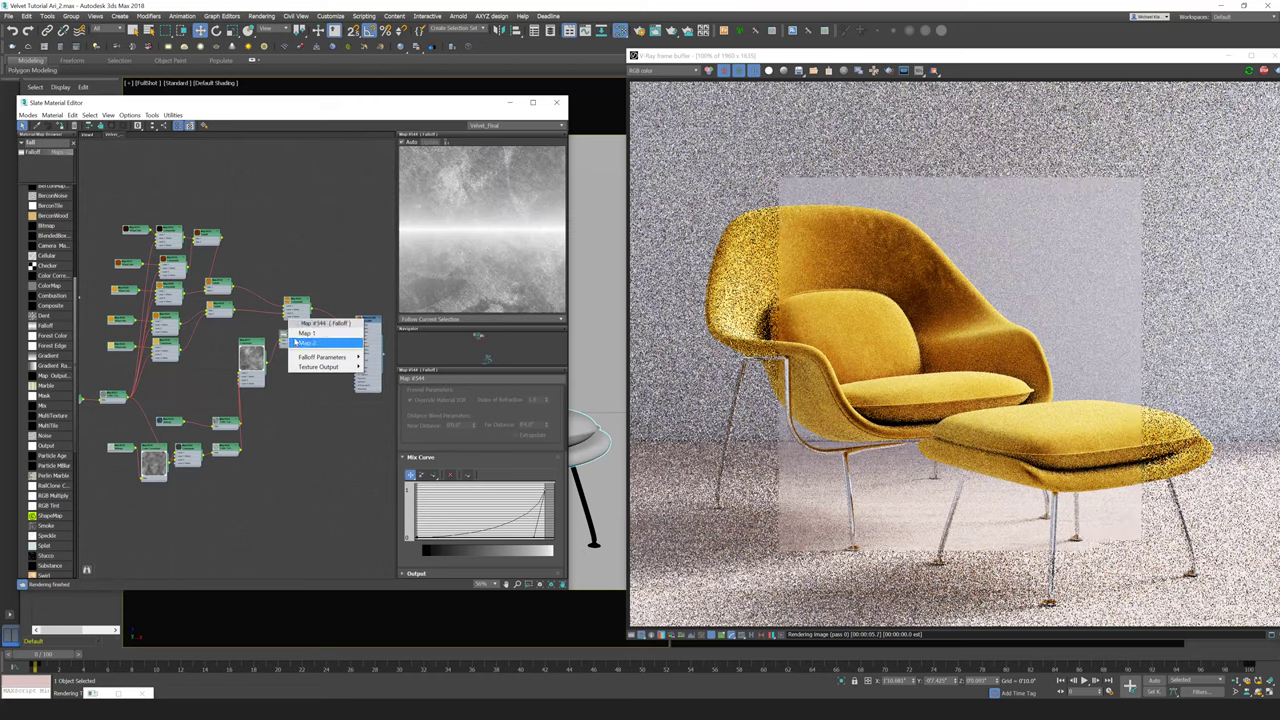
left_click(295, 497)
scroll(245, 345, "up", 2)
scroll(240, 350, "up", 1)
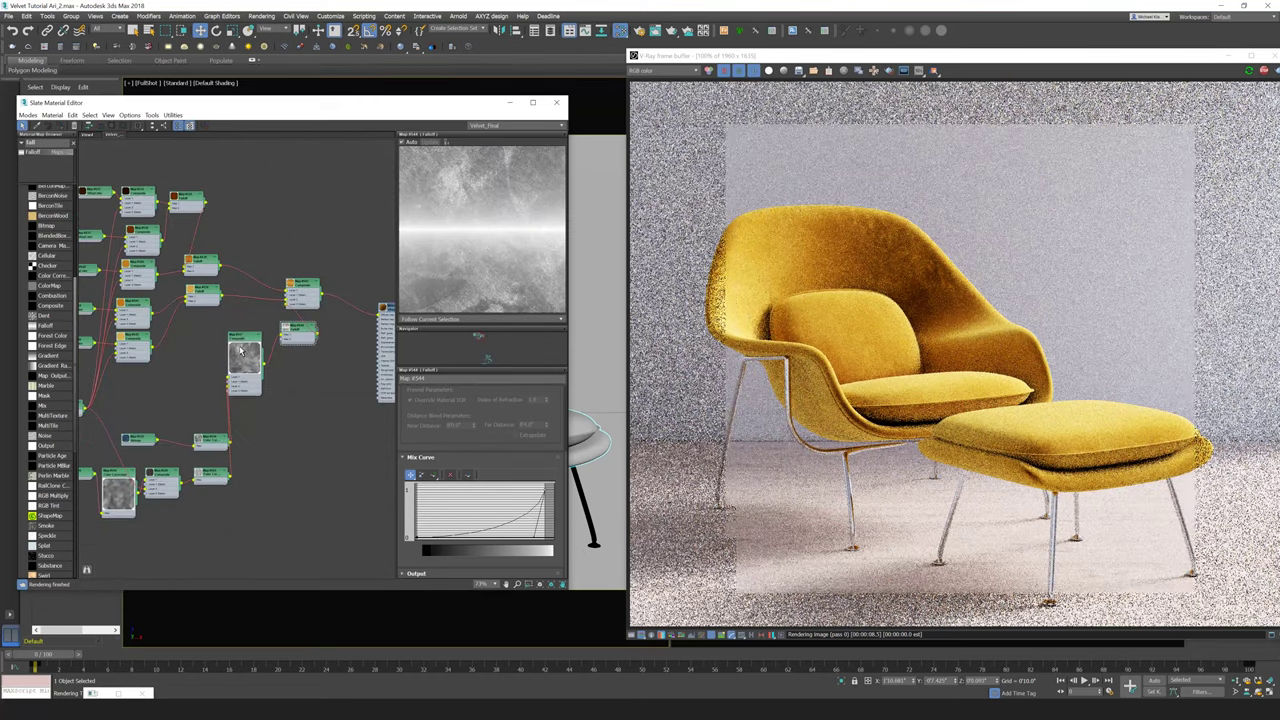
Step: Move the grayscale mask Composite and its edge Falloff down, clear of the color branch and beside the variation maps
left_click_drag(240, 350, 264, 470)
left_click_drag(297, 339, 328, 465)
middle_click_drag(148, 320, 257, 343)
scroll(258, 346, "down", 1)
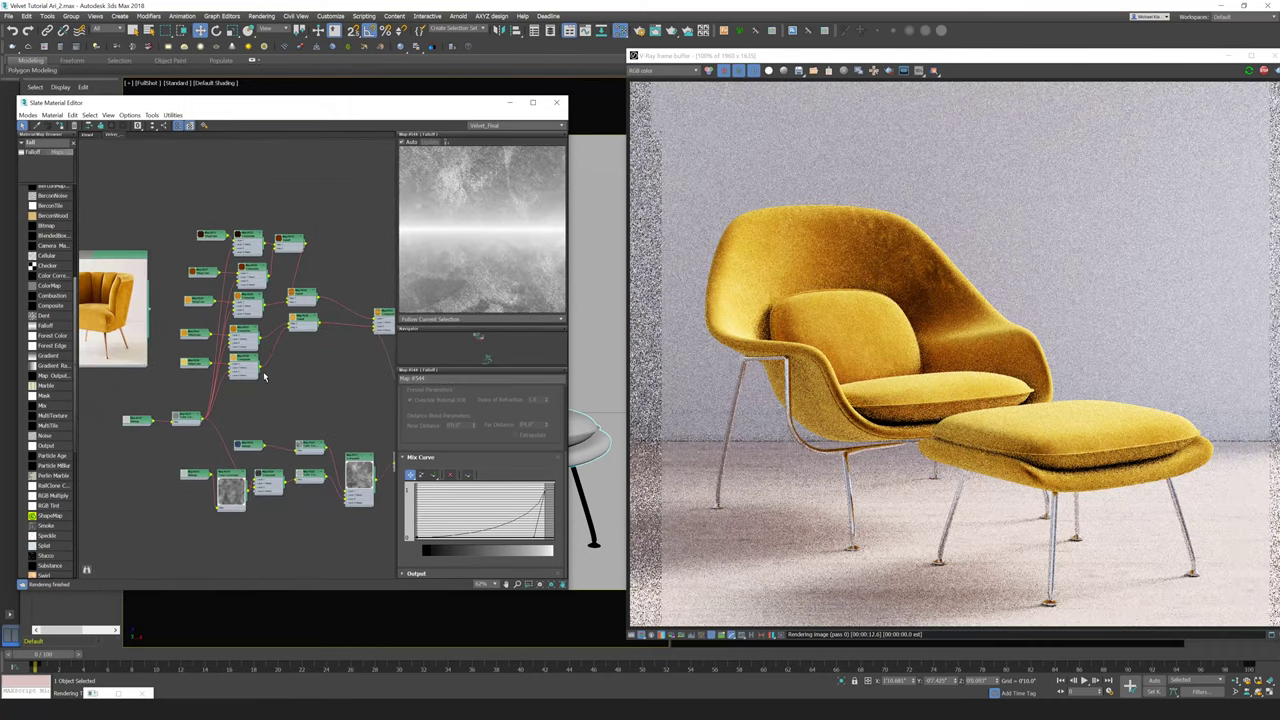
middle_click_drag(323, 371, 267, 354)
mouse_move(344, 337)
middle_mouse_down()
mouse_move(277, 348)
mouse_move(323, 339)
middle_mouse_up()
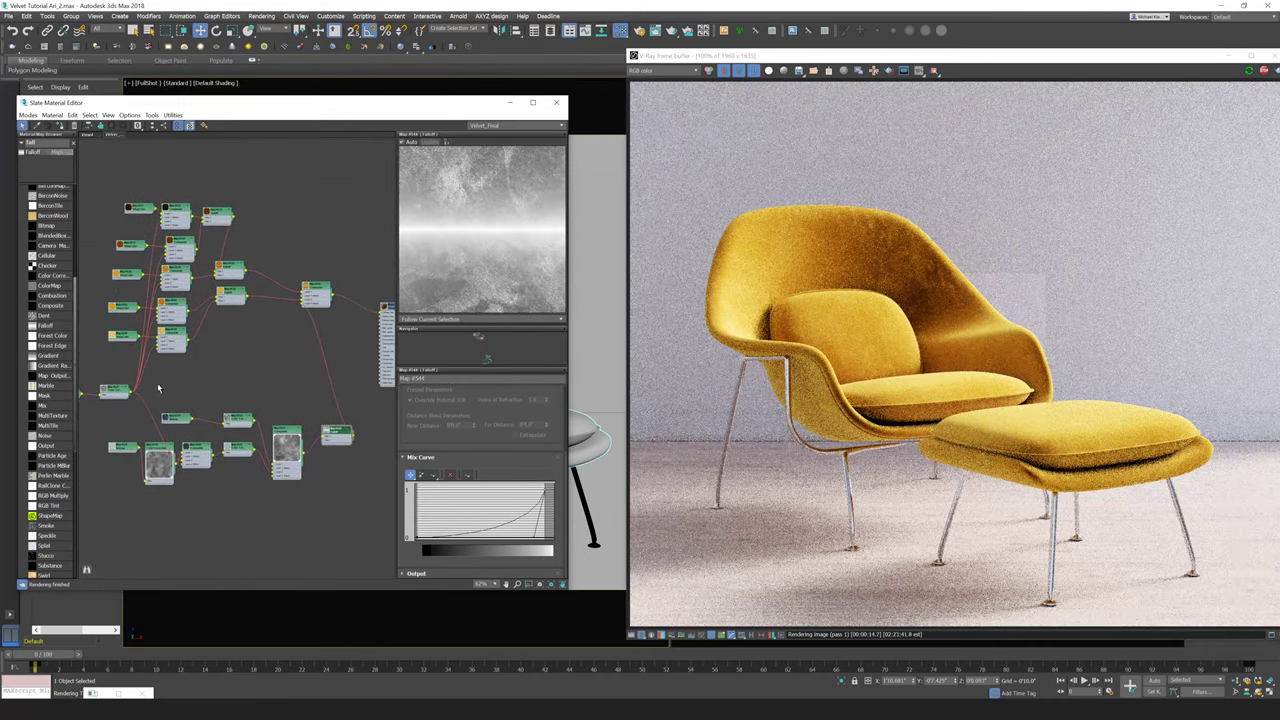
Step: Connect the fabric Color Correction map to the Bump map slot of the V-Ray material
scroll(127, 396, "up", 4)
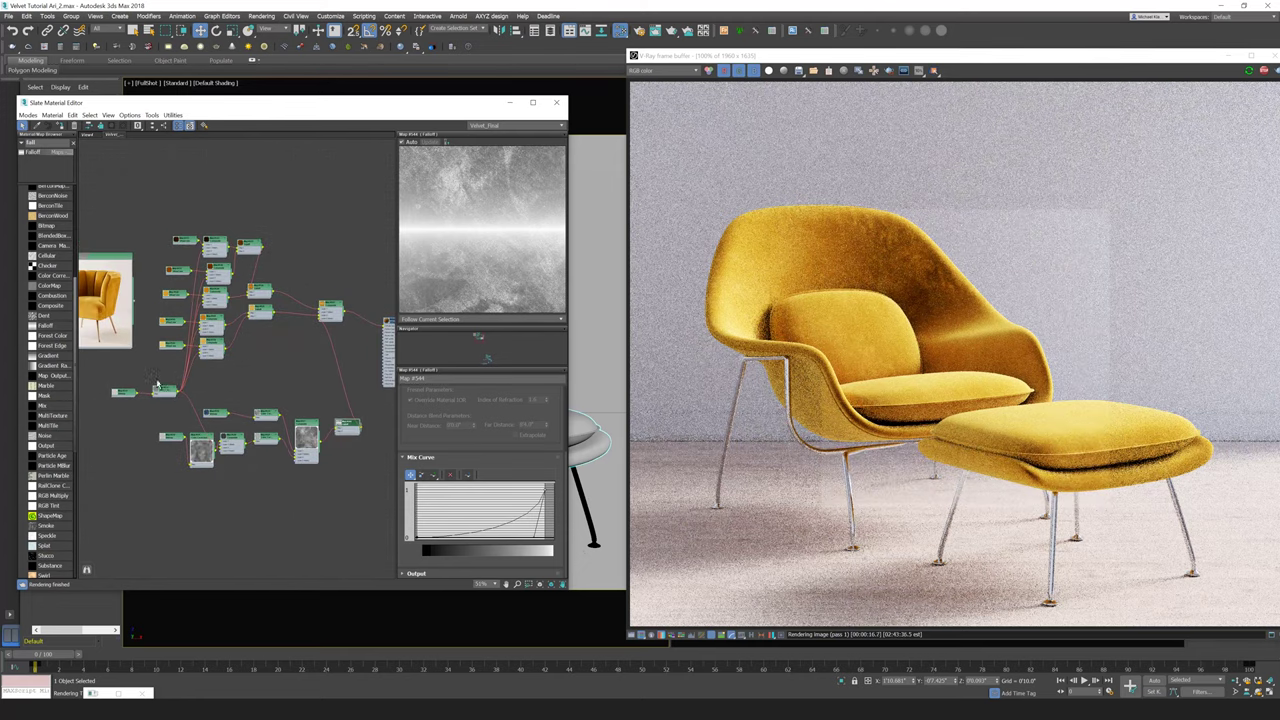
scroll(168, 393, "up", 1)
left_click(166, 393)
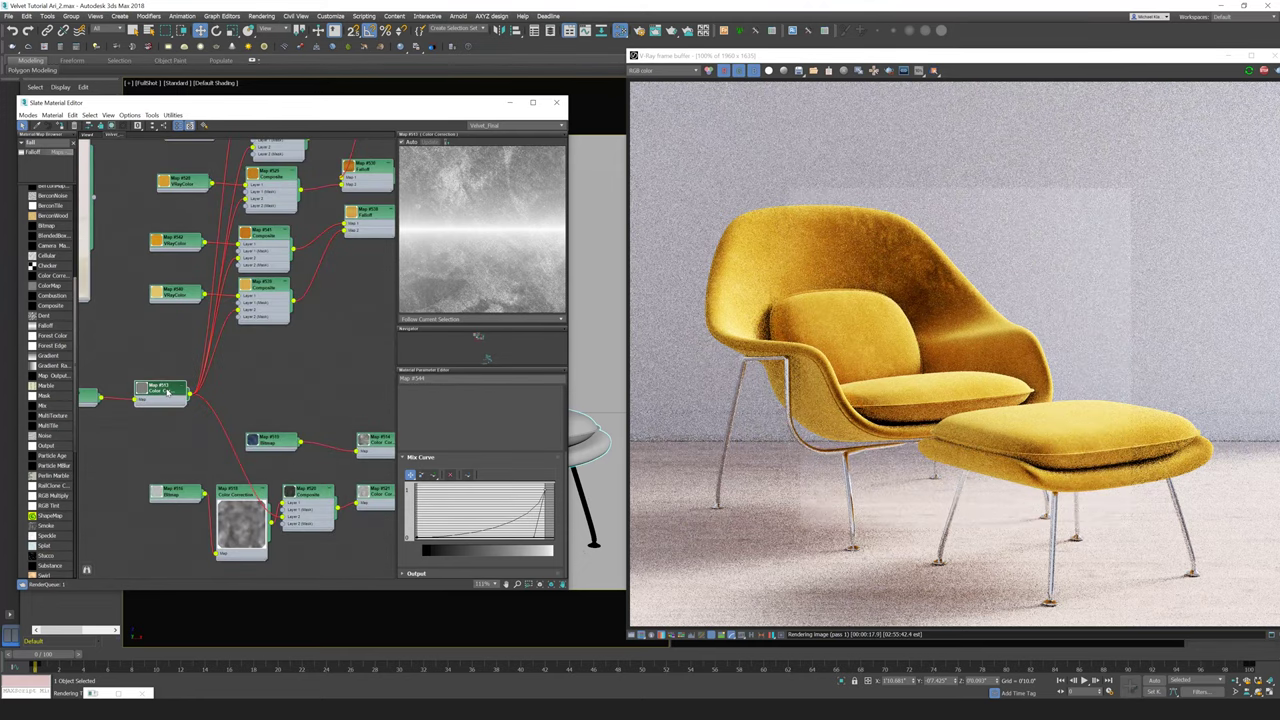
scroll(180, 392, "down", 2)
middle_click_drag(218, 391, 134, 383)
scroll(134, 383, "down", 2)
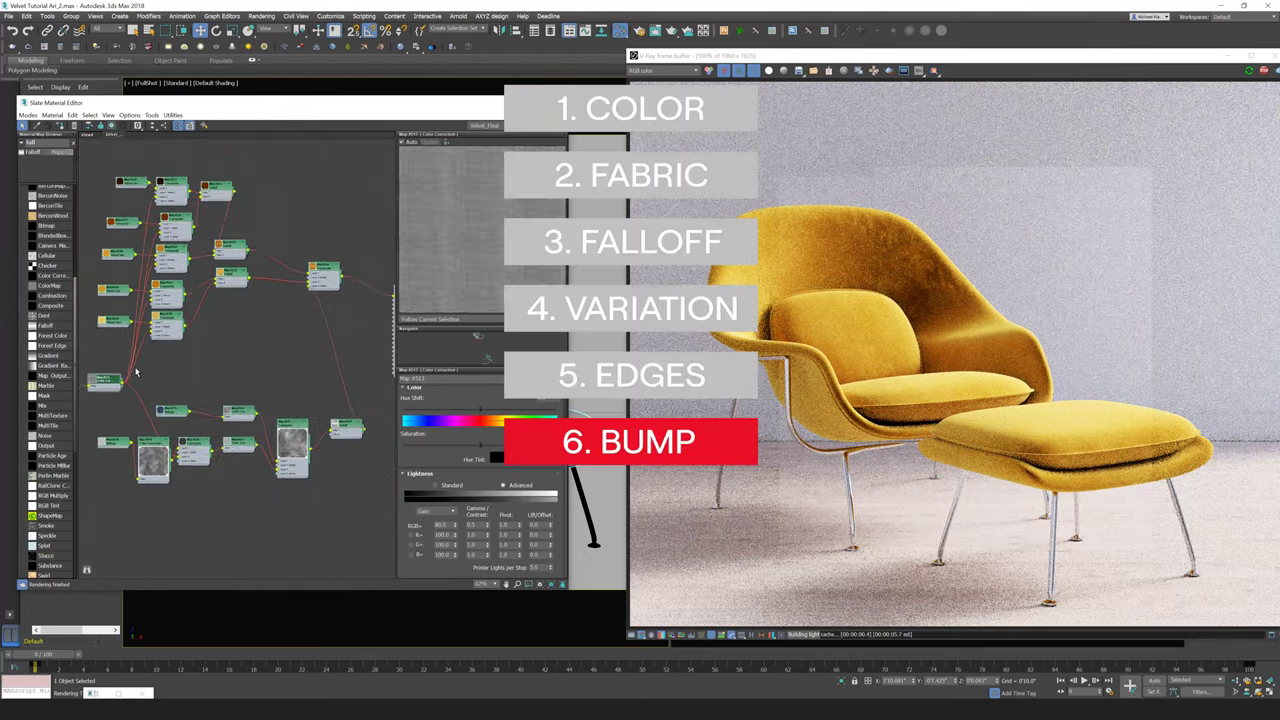
scroll(100, 388, "down", 1)
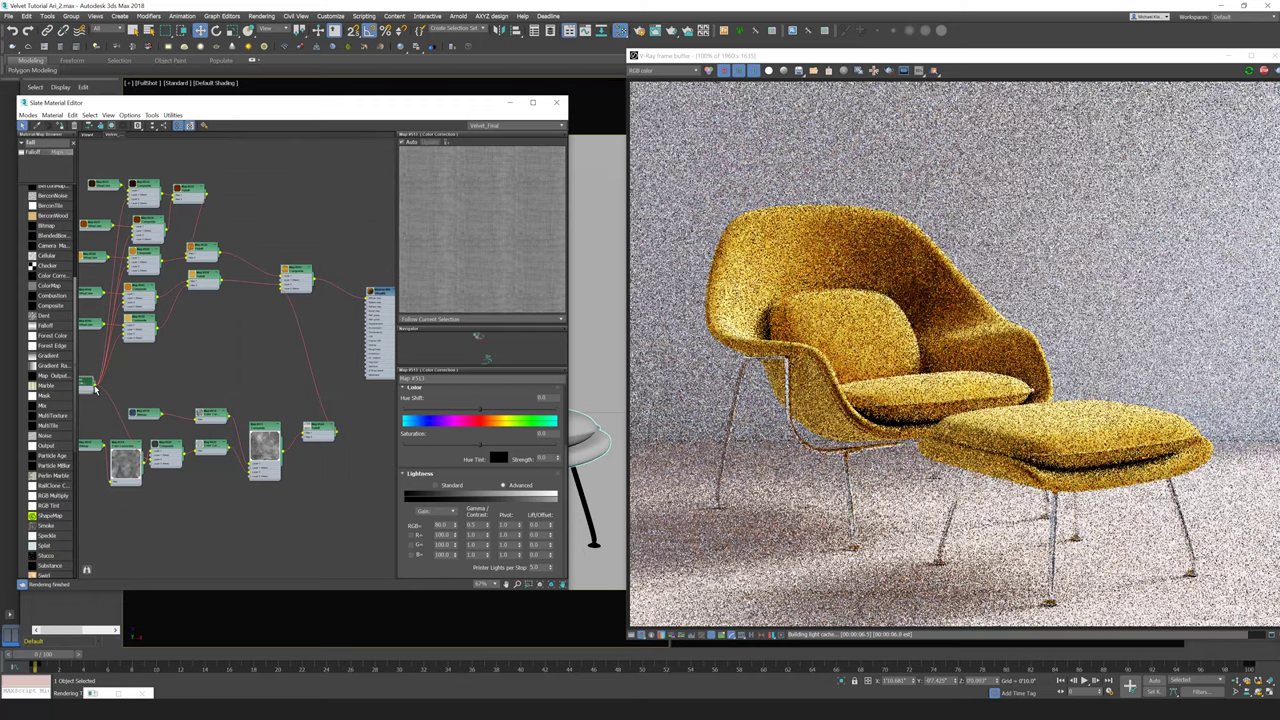
left_click_drag(95, 388, 367, 314)
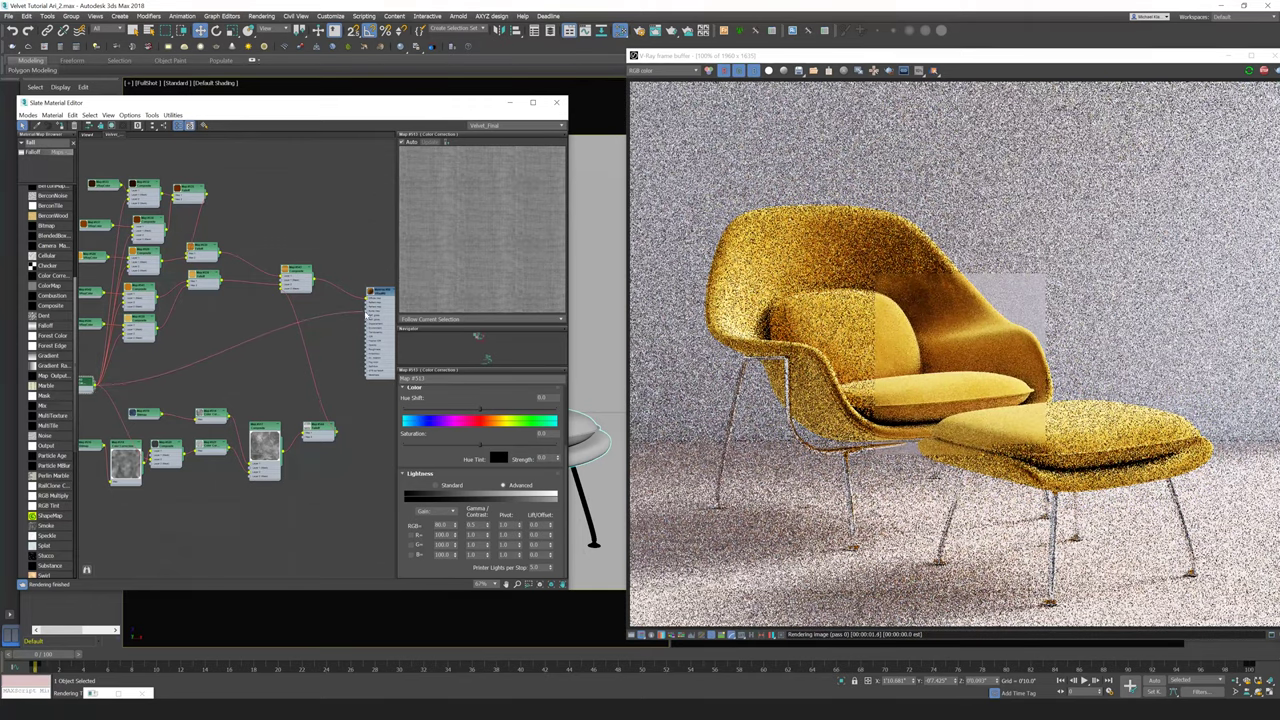
Step: Connect the same fabric Color Correction map to the material's reflection glossiness slot
middle_click_drag(81, 392, 100, 392)
scroll(99, 391, "down", 1)
scroll(100, 392, "up", 2)
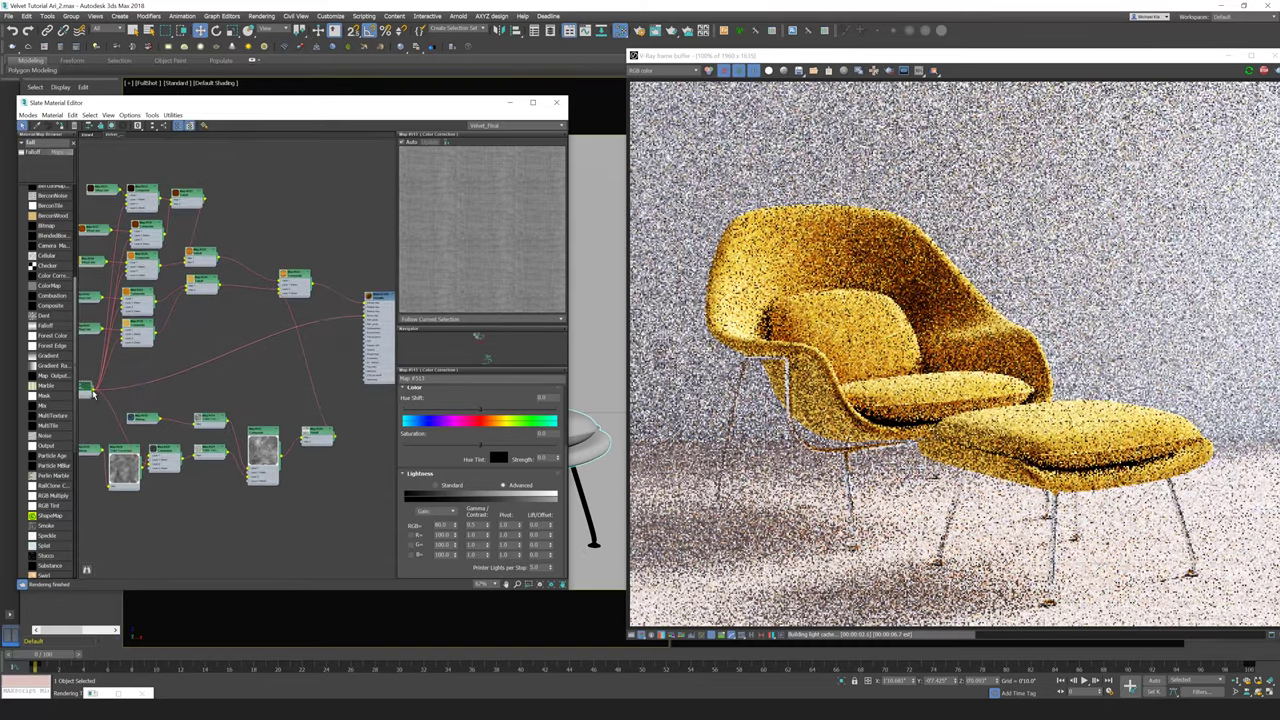
left_click_drag(107, 393, 366, 322)
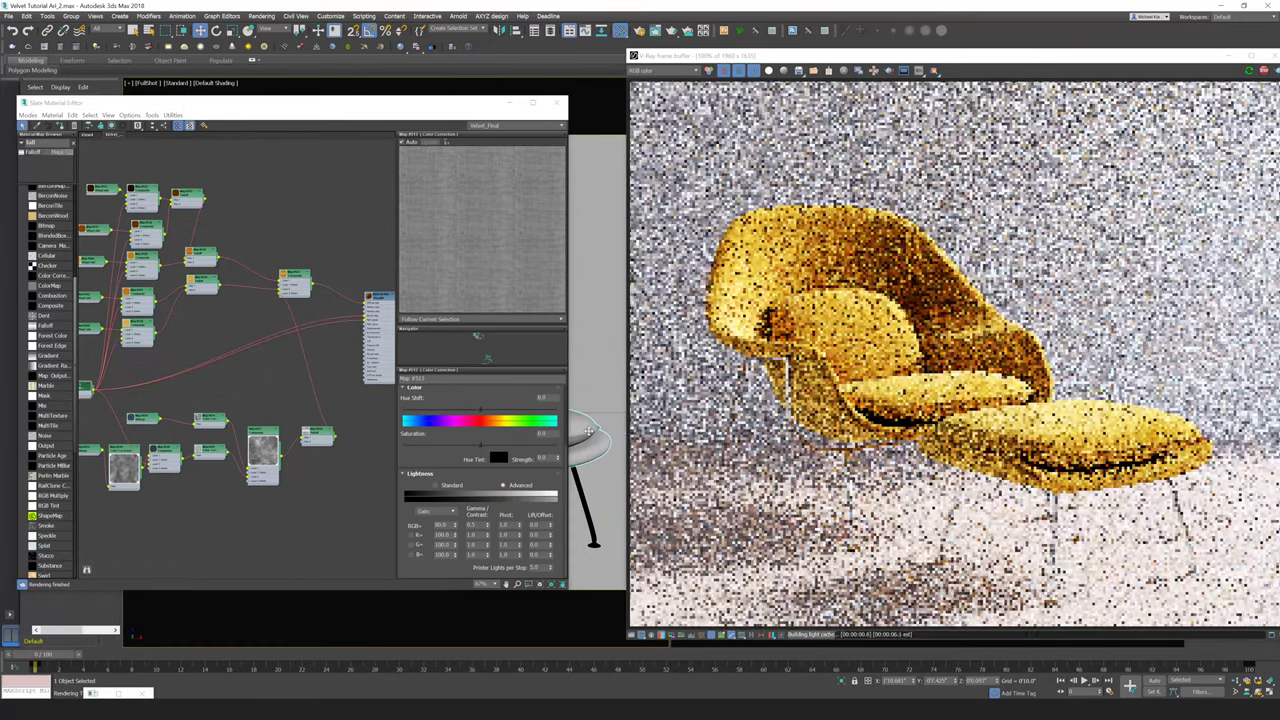
Step: Switch the viewport to the CloseUp camera
key("c")
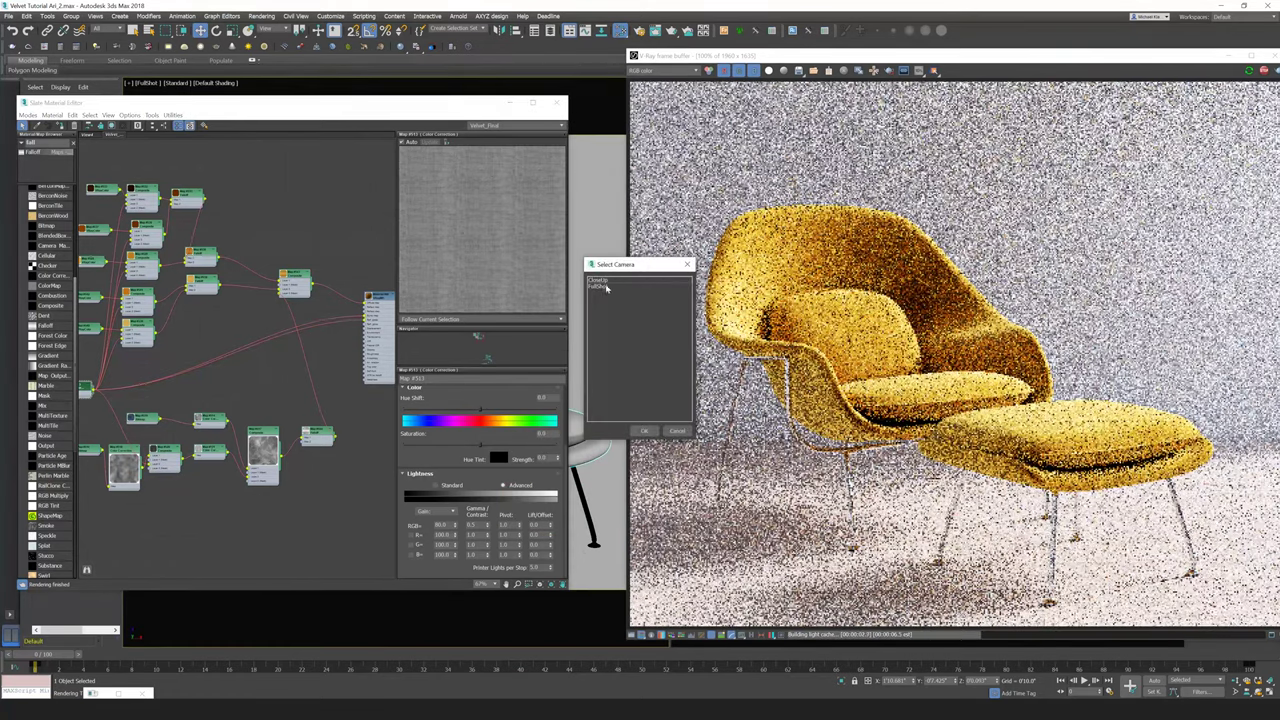
left_click(598, 280)
left_click(644, 431)
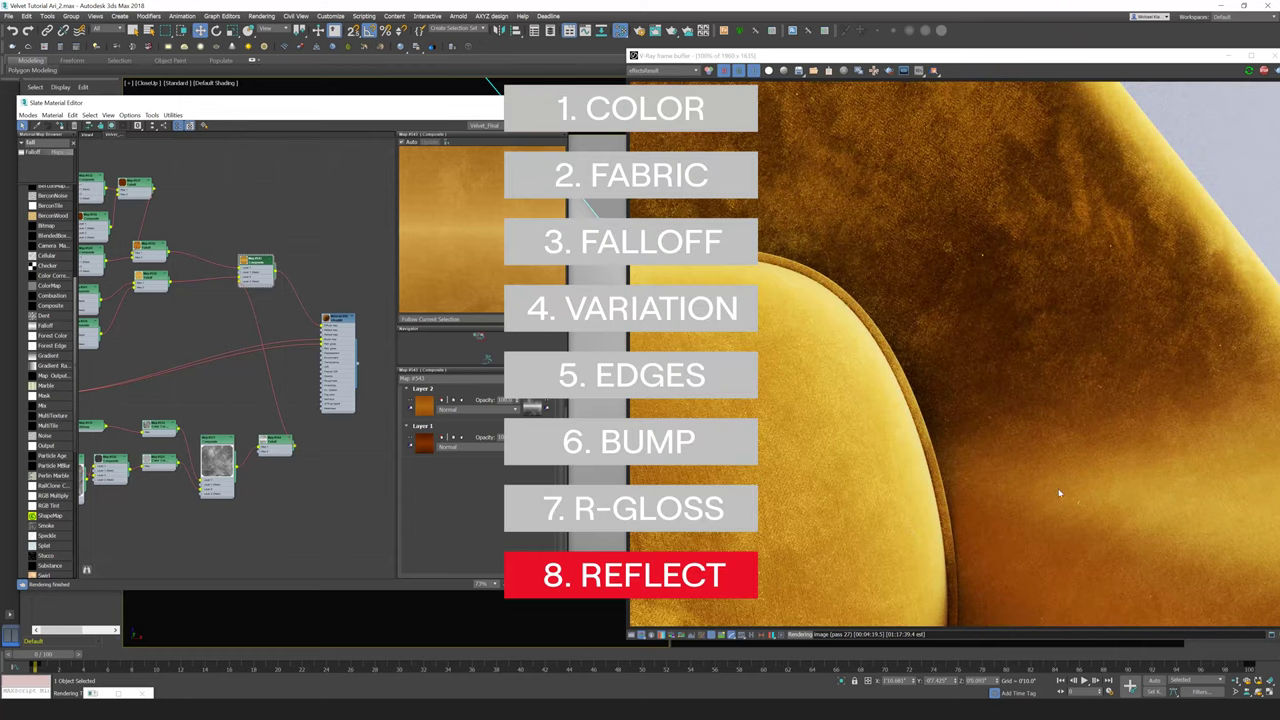
Step: Move the color branch's three Falloffs and their Composite up and line them up to free space below
scroll(300, 297, "up", 2)
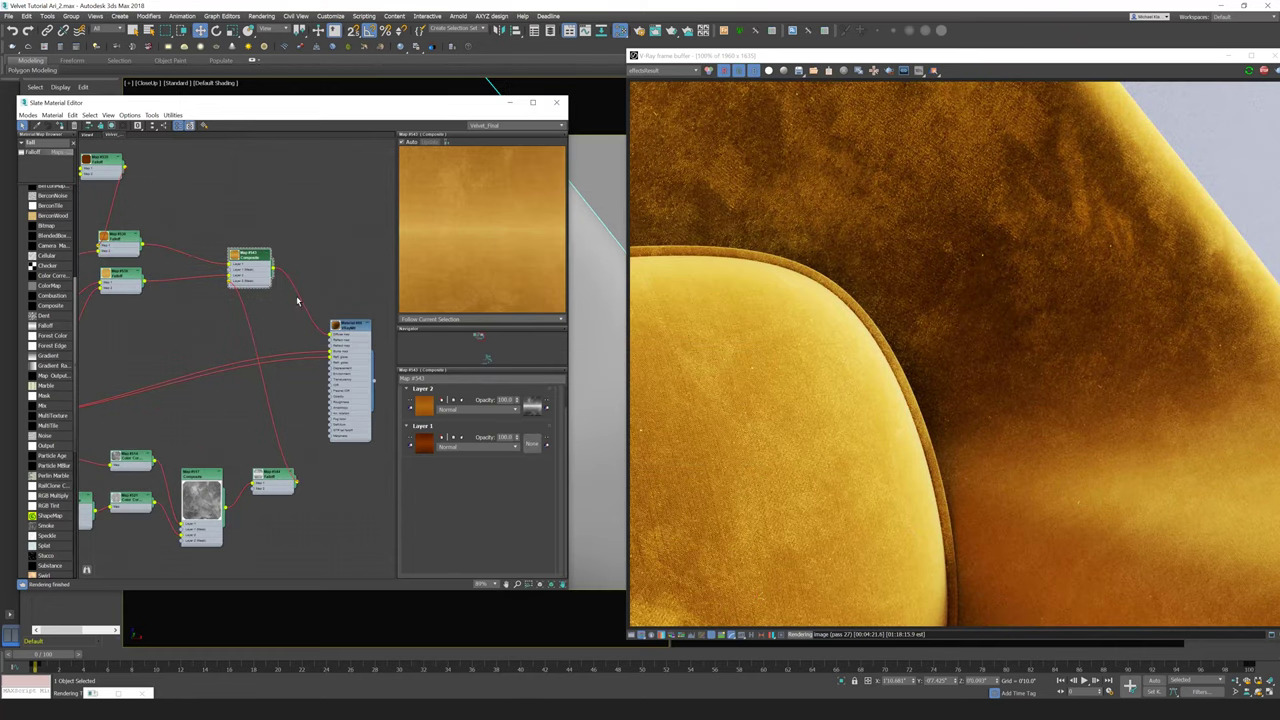
left_click_drag(262, 262, 244, 269)
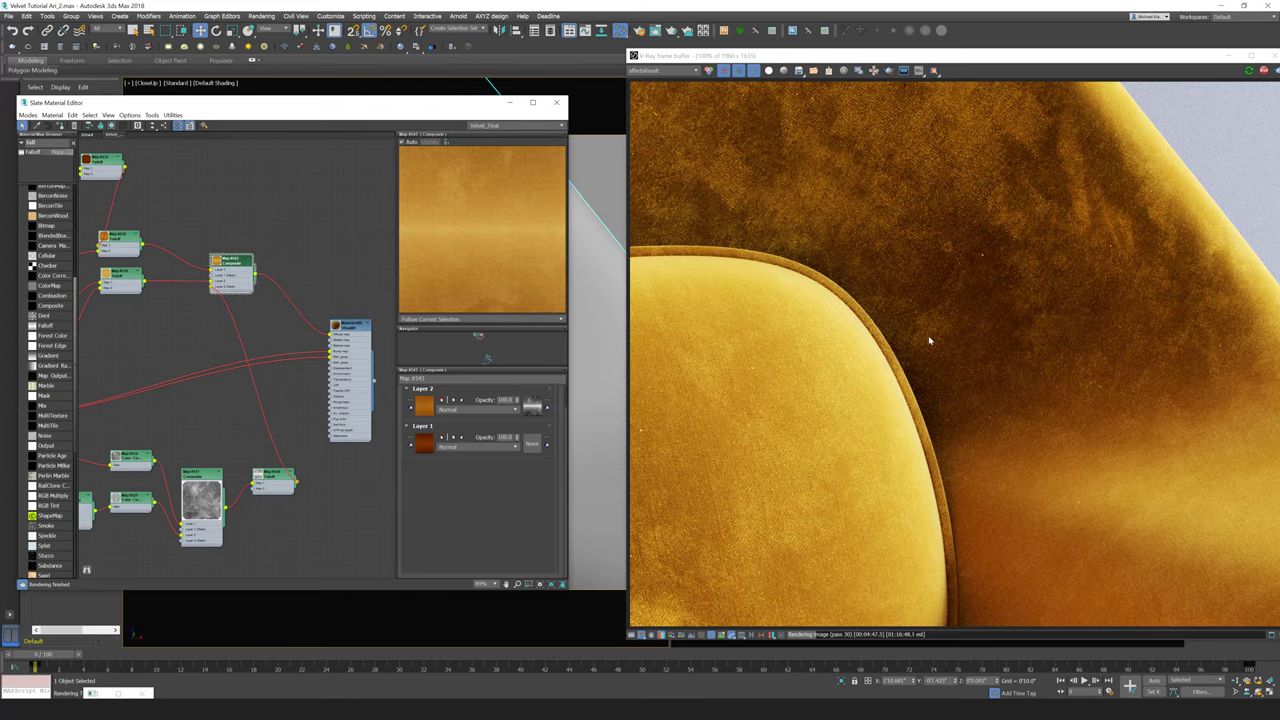
scroll(928, 335, "down", 3)
scroll(929, 341, "up", 3)
scroll(186, 263, "down", 4)
middle_click_drag(325, 262, 277, 262)
left_click_drag(155, 185, 274, 376)
left_click_drag(254, 230, 270, 159)
left_click_drag(350, 299, 346, 204)
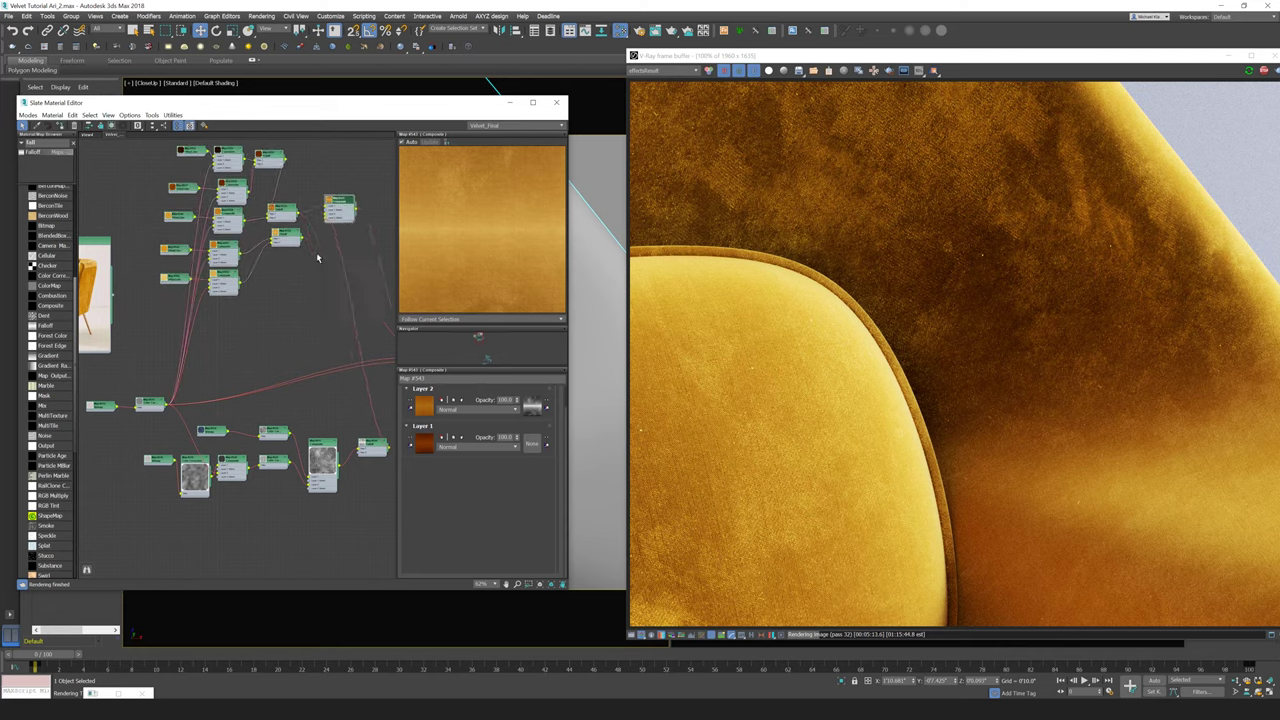
left_click_drag(272, 160, 298, 212)
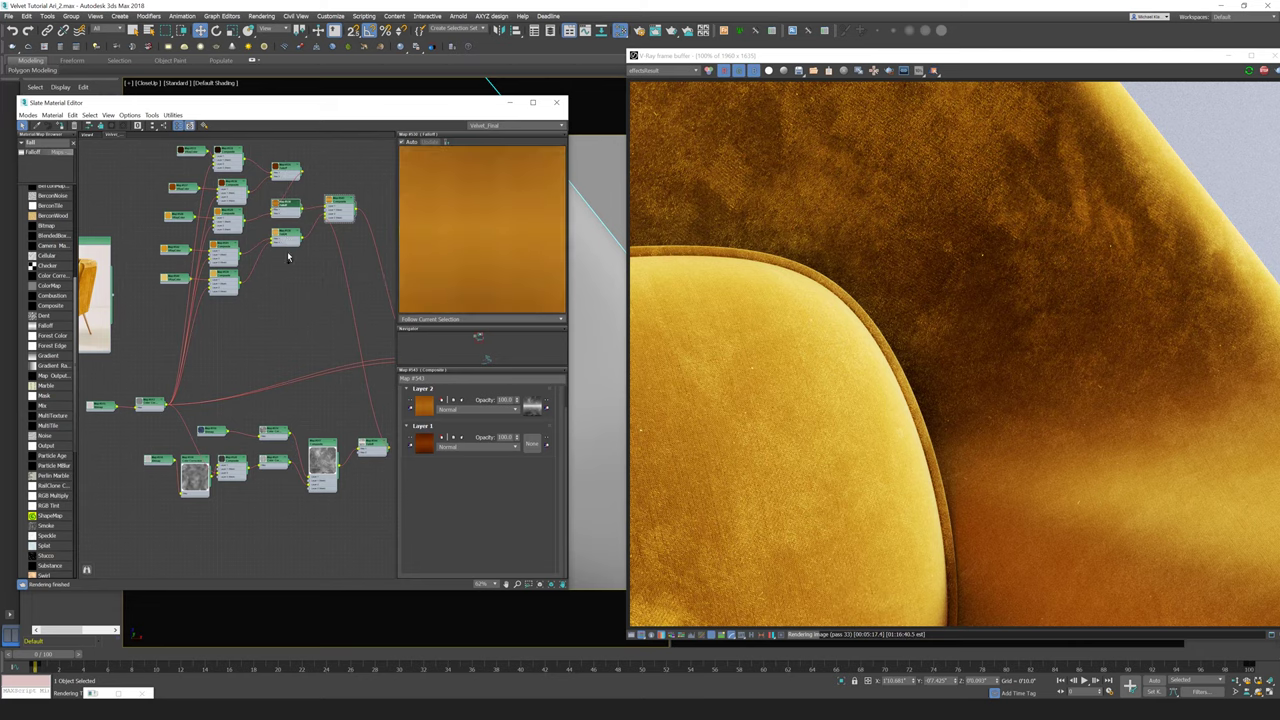
Step: Duplicate the color Composite with its three Falloffs below the originals and connect the copy to the material's Reflect map slot
scroll(320, 205, "up", 3)
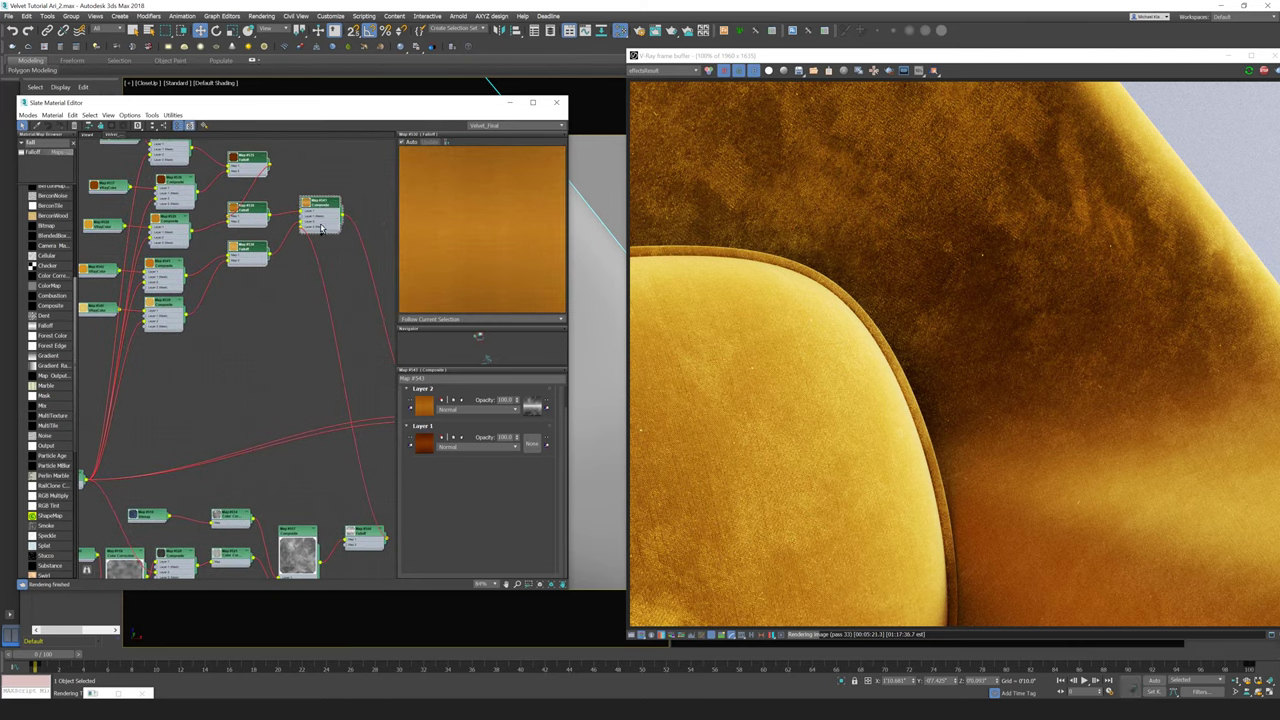
left_click_drag(324, 208, 342, 355, "shift")
middle_click_drag(346, 338, 273, 315)
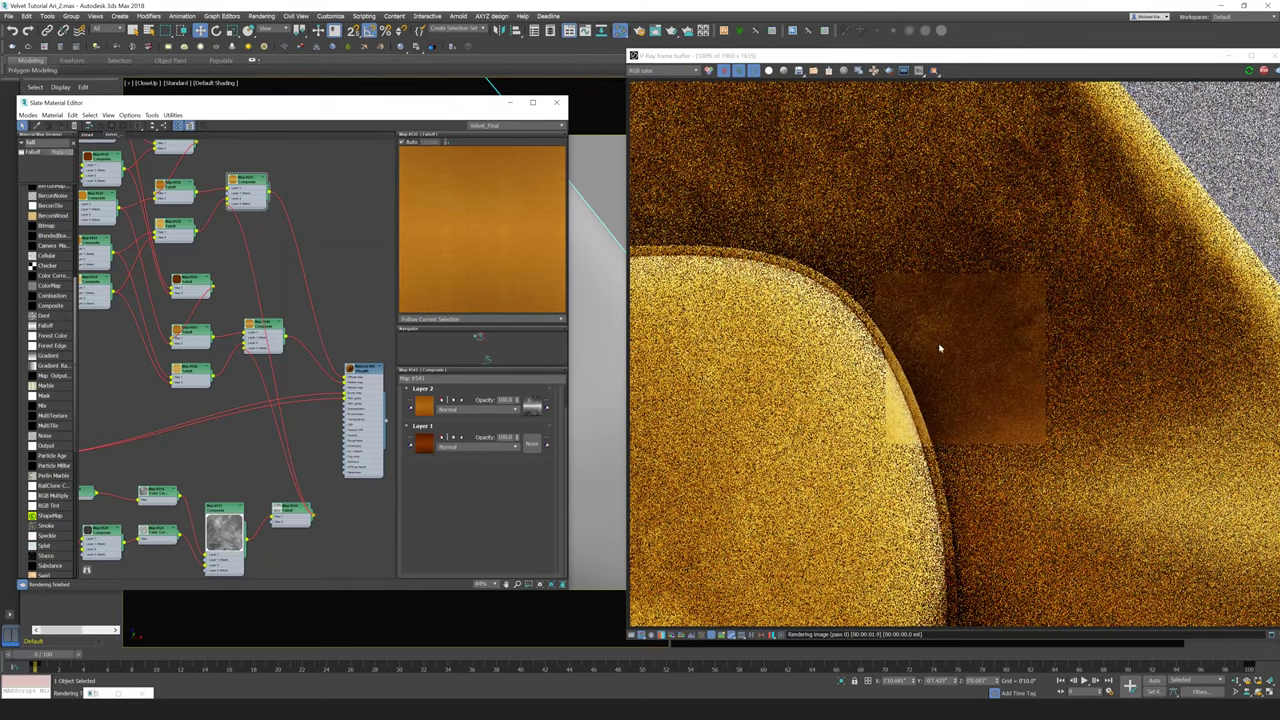
Step: Bend the mix curves of the duplicated reflection Falloffs upward so that they rise steeply at the start
scroll(200, 212, "up", 3)
left_click_drag(211, 239, 216, 256)
double_click(216, 268)
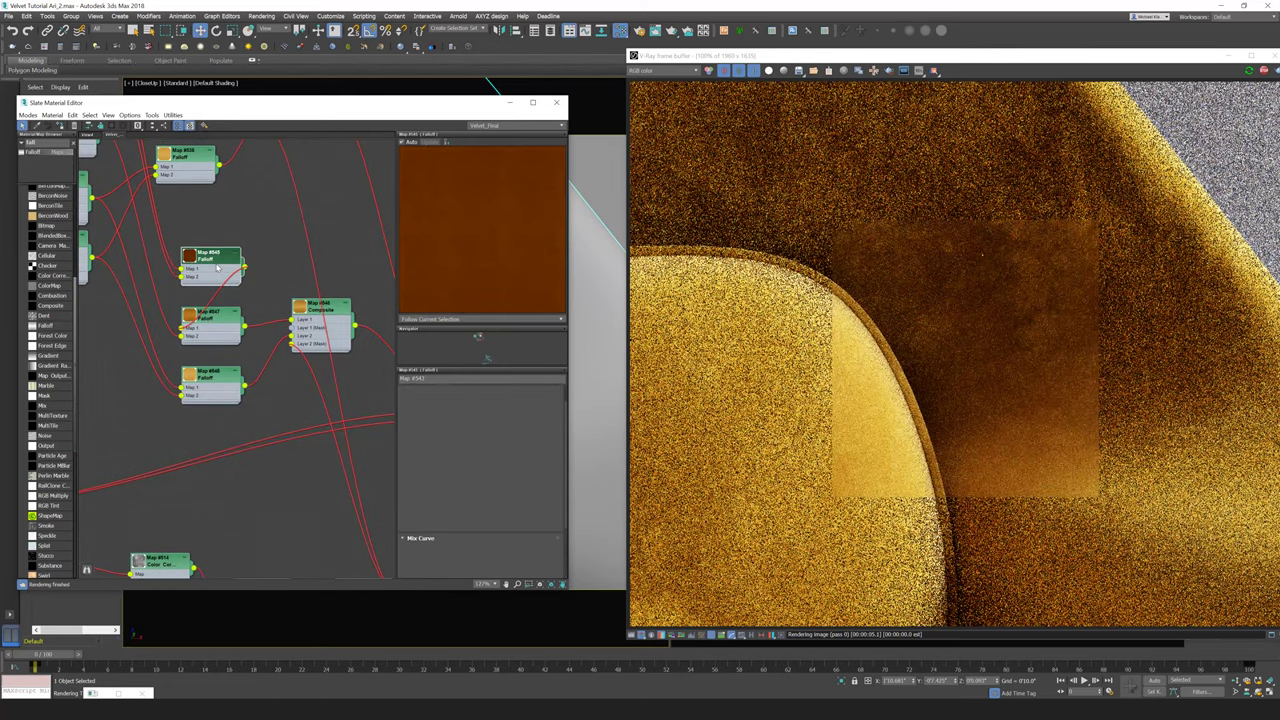
scroll(1072, 393, "down", 2)
scroll(998, 374, "up", 4)
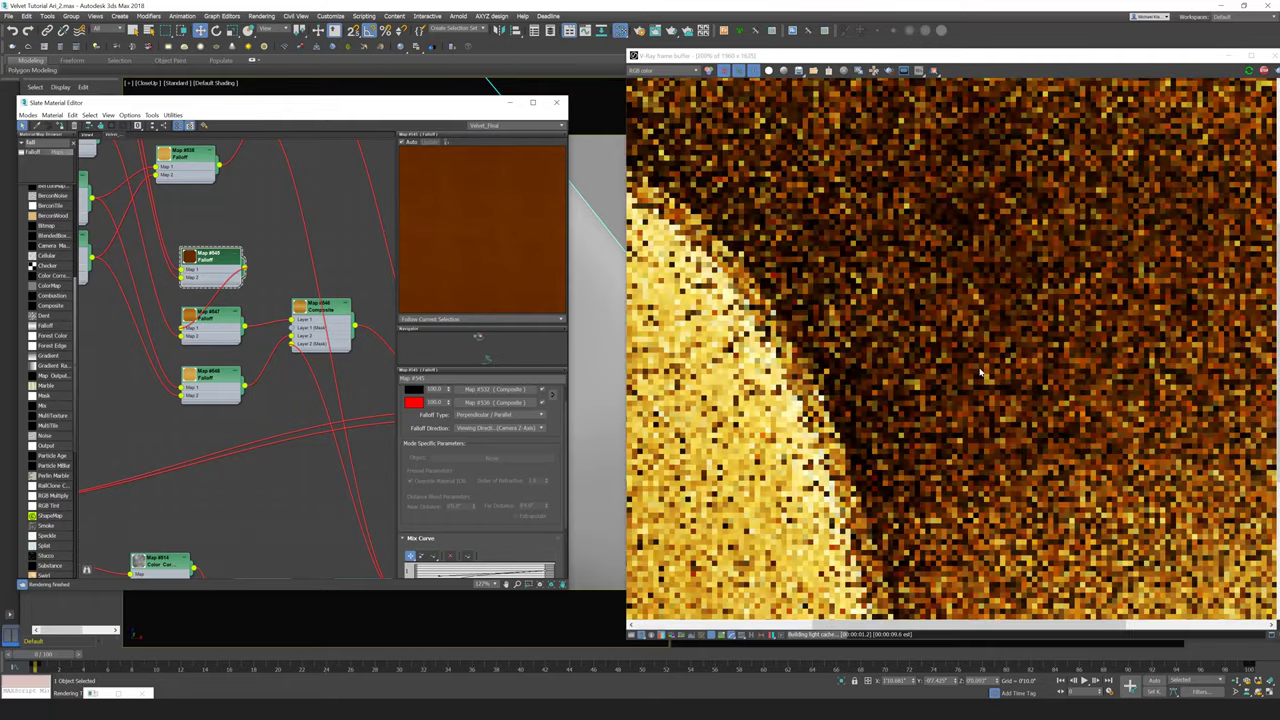
scroll(954, 363, "down", 3)
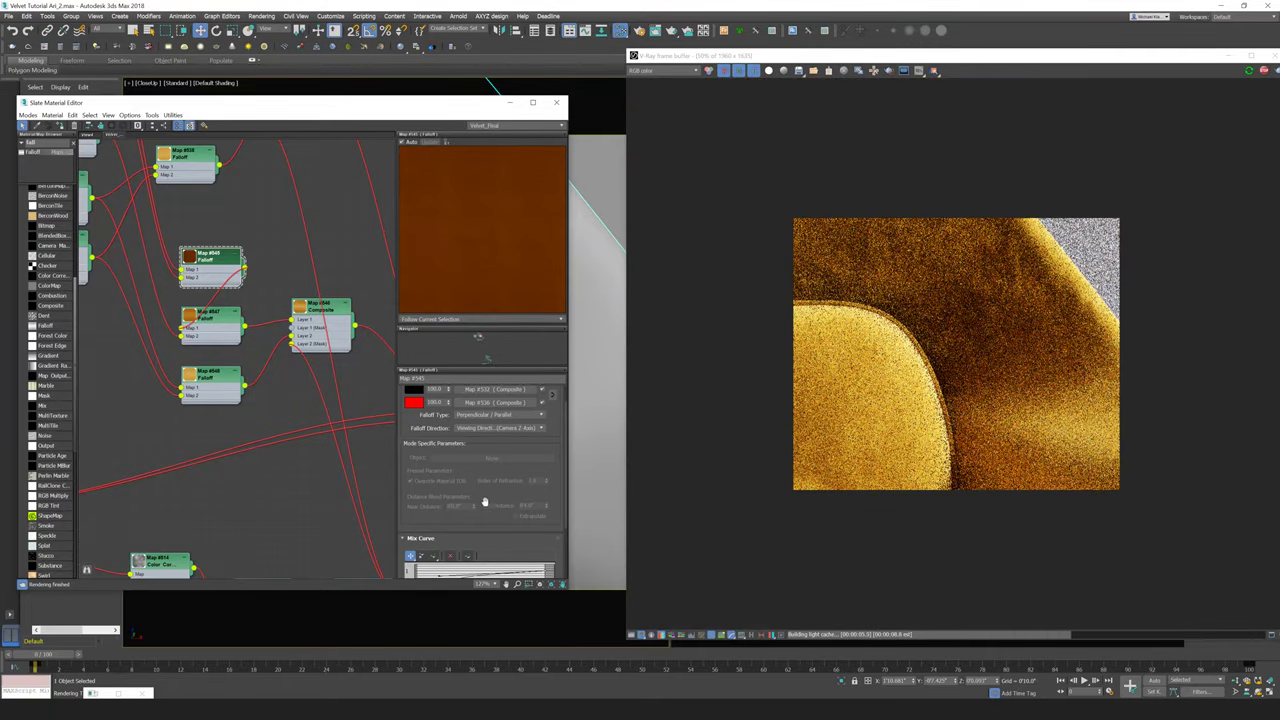
left_click_drag(486, 455, 486, 373)
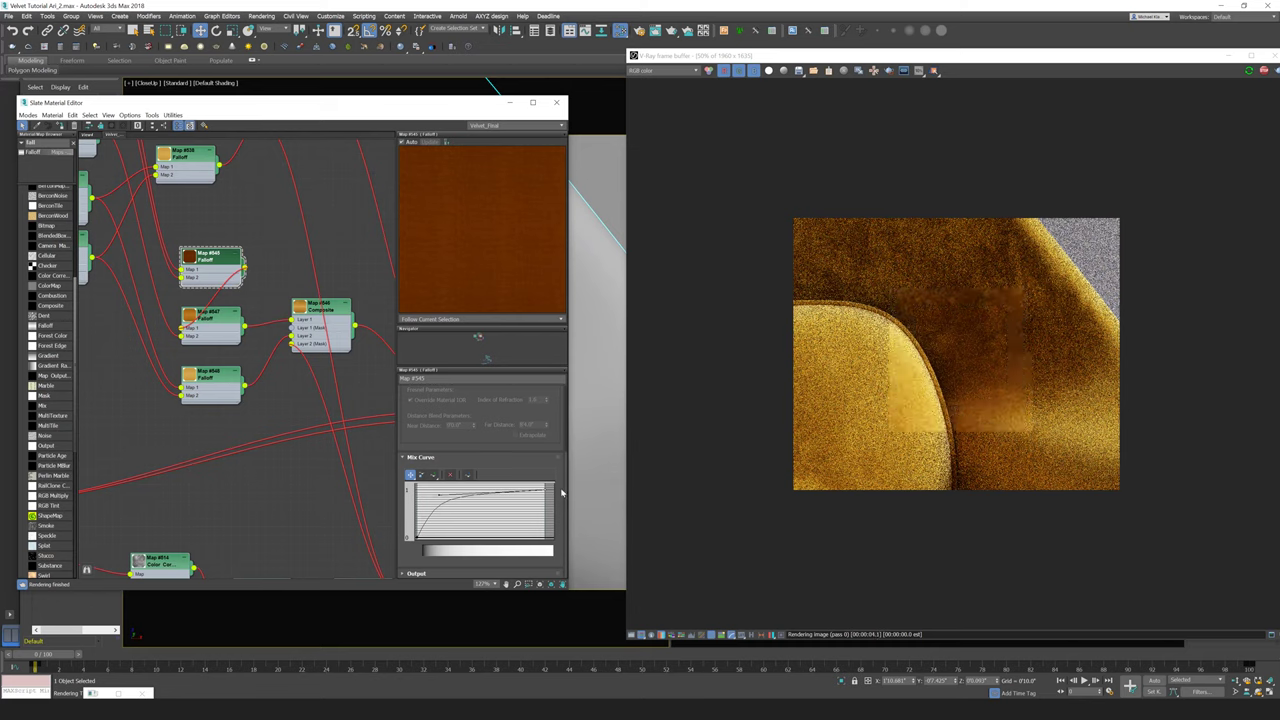
left_click(215, 315)
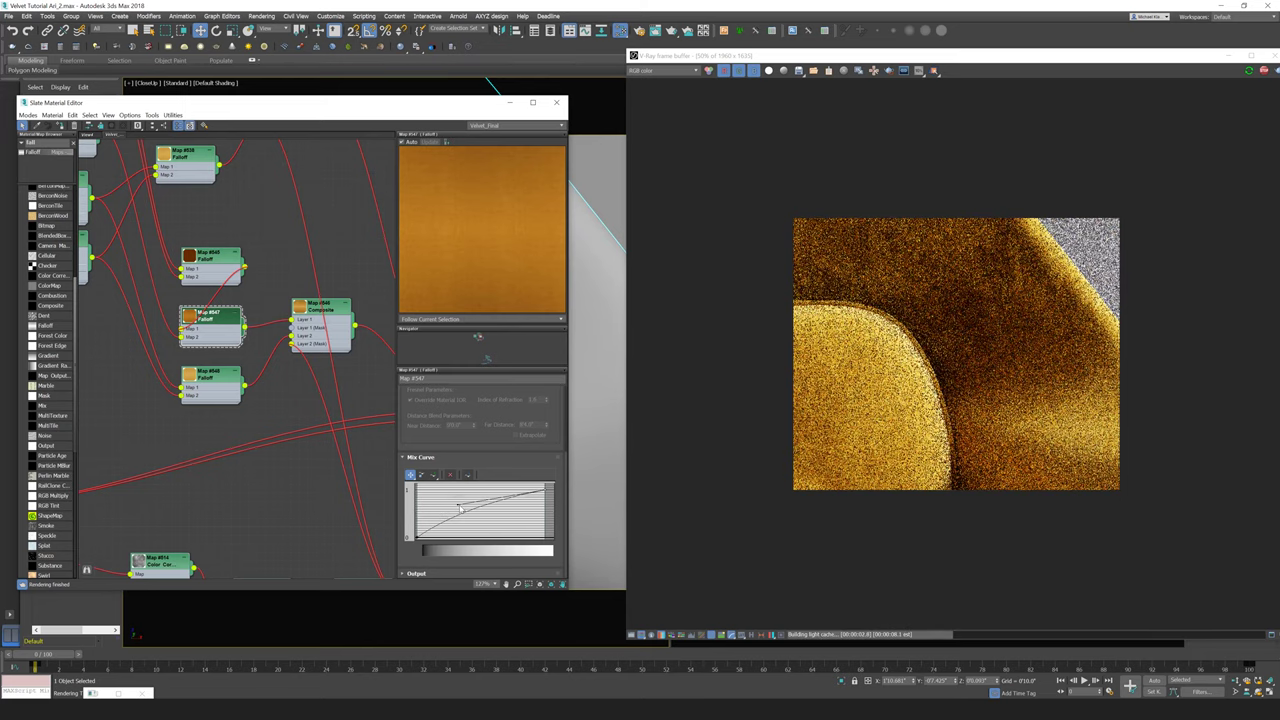
left_click_drag(458, 505, 396, 450)
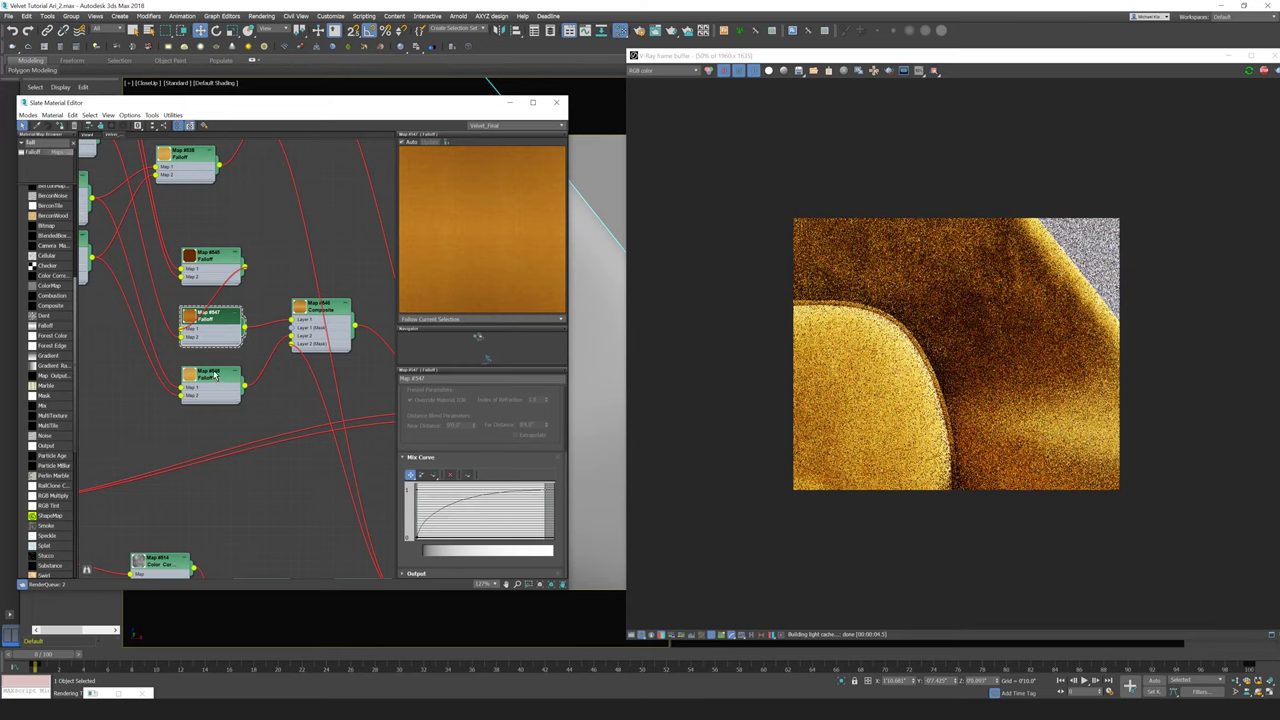
double_click(214, 374)
left_click(213, 372)
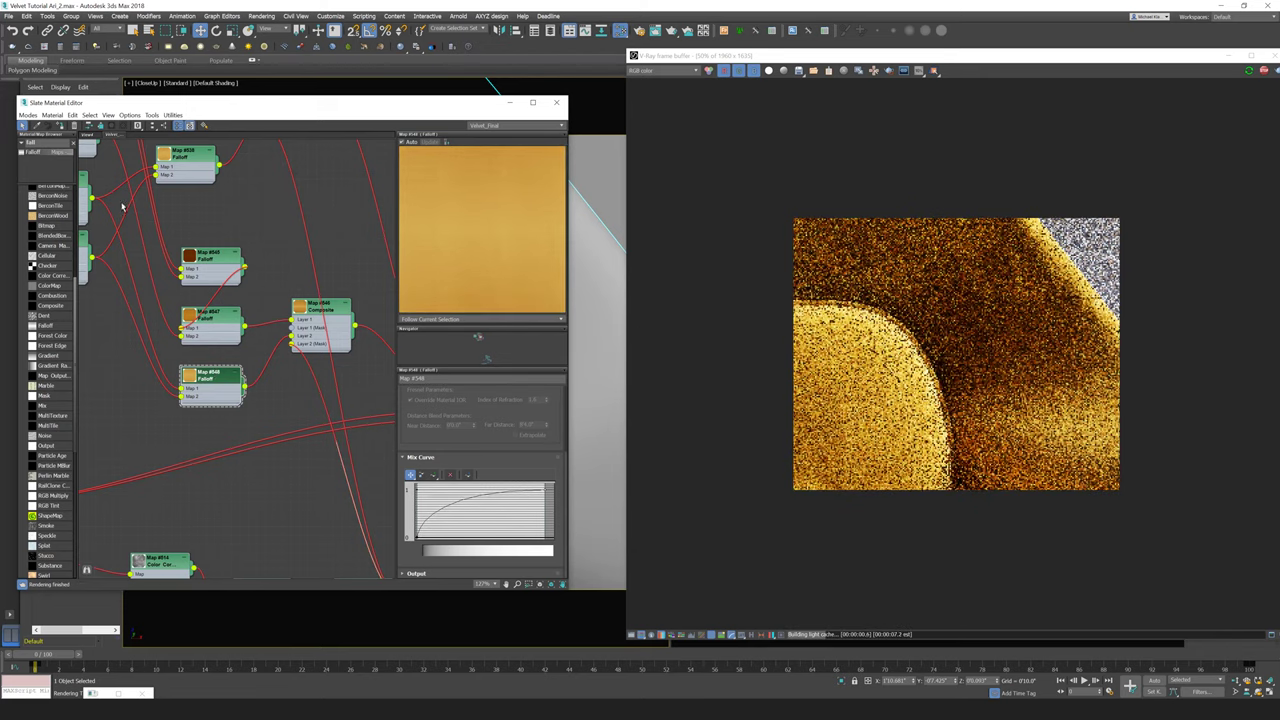
Step: Reposition the V-Ray material node beside the reflection Composite and switch the viewport to the FullShot camera
middle_click_drag(288, 318, 142, 301)
scroll(142, 301, "down", 1)
left_click_drag(304, 376, 319, 345)
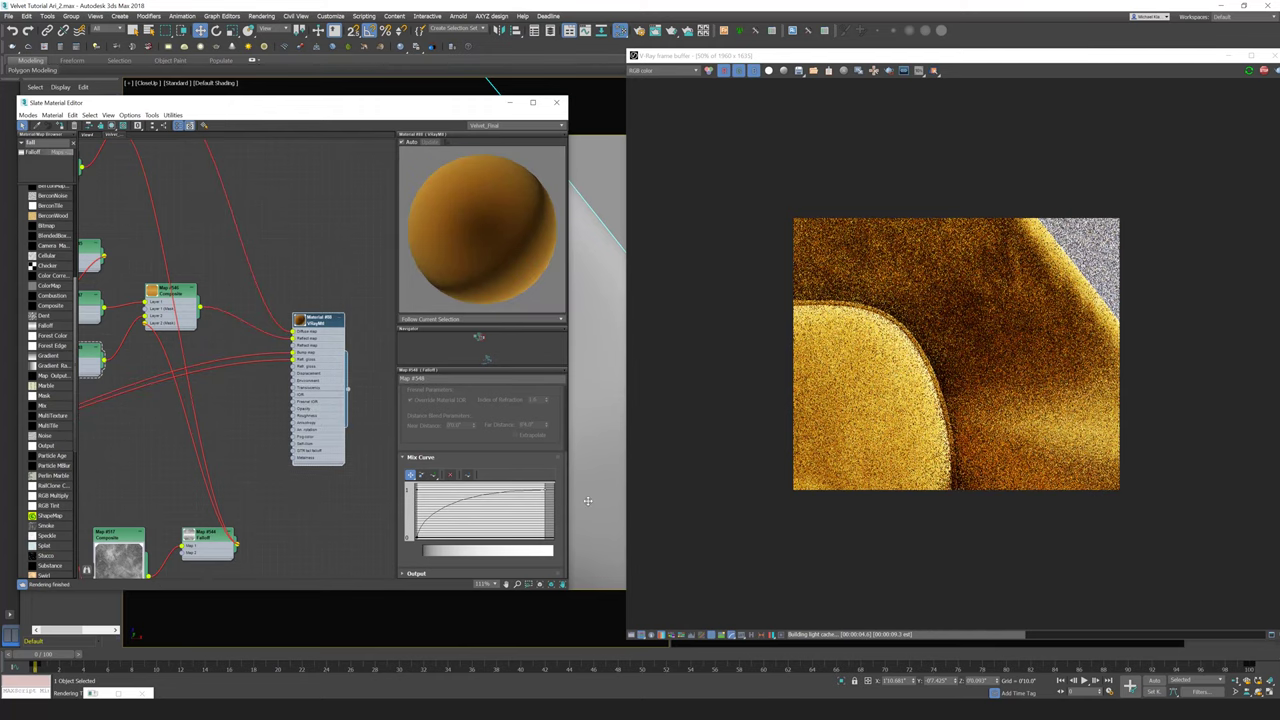
left_click(587, 500)
key("c")
left_click(600, 288)
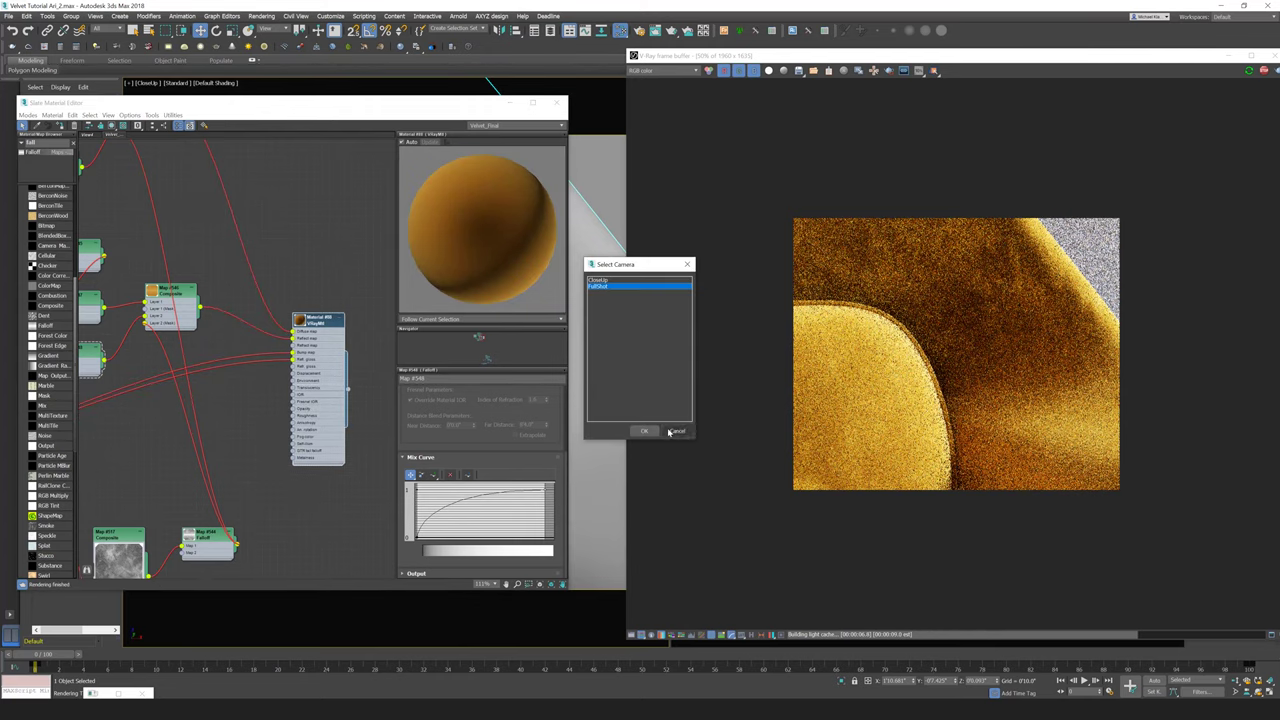
left_click(646, 432)
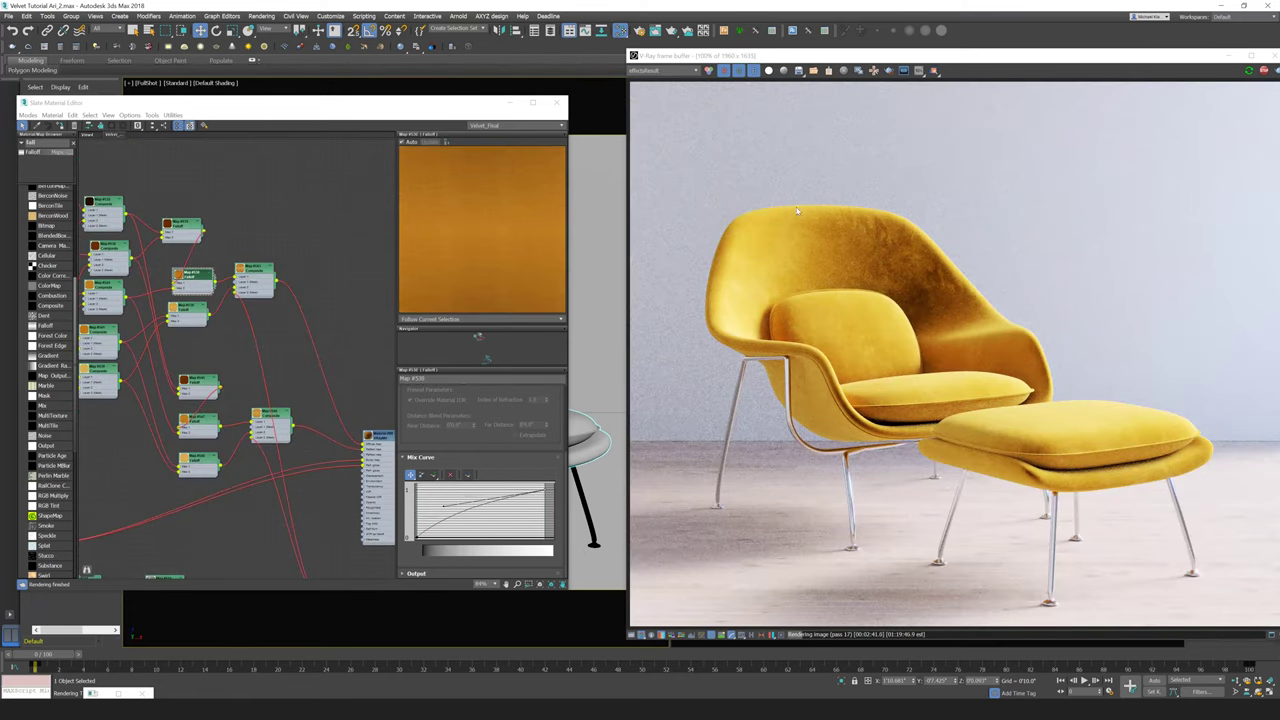
Step: Using the reference chair photo as a guide, bend the mix curve of the color branch's middle Falloff down into a slow-starting rise
scroll(322, 345, "down", 1)
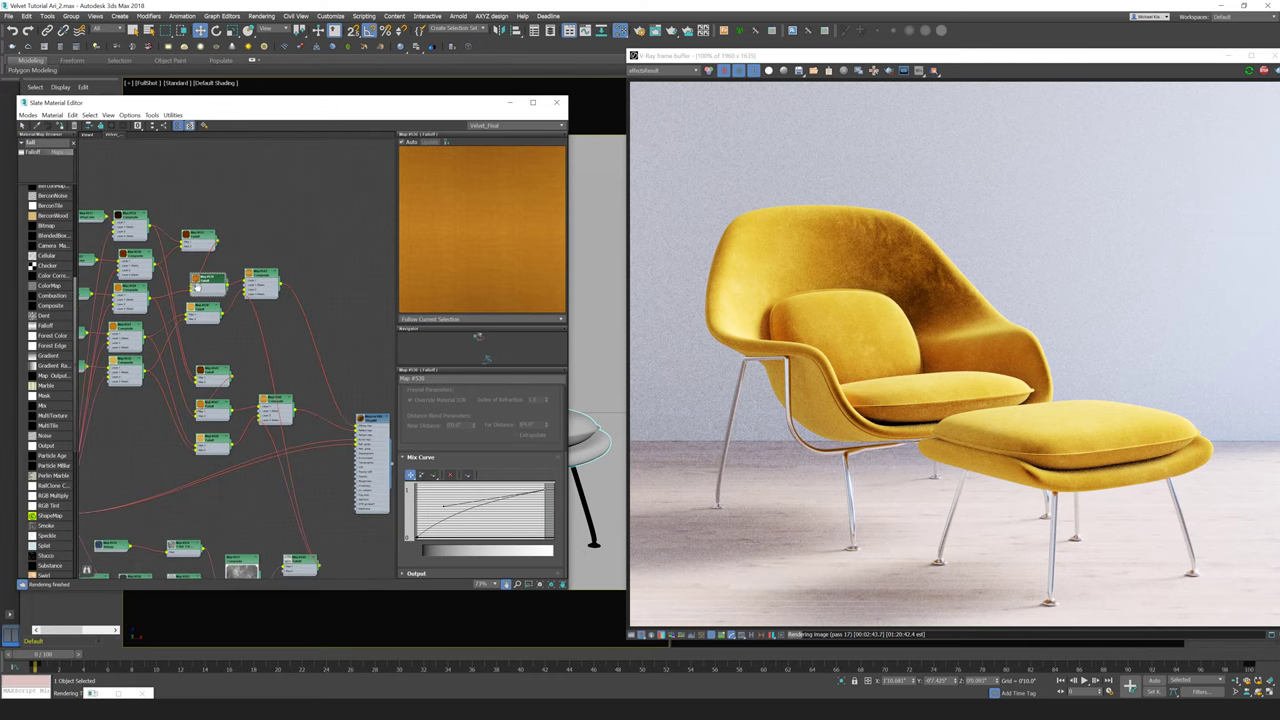
middle_click_drag(140, 368, 326, 334)
scroll(160, 370, "up", 2)
middle_click_drag(101, 417, 216, 340)
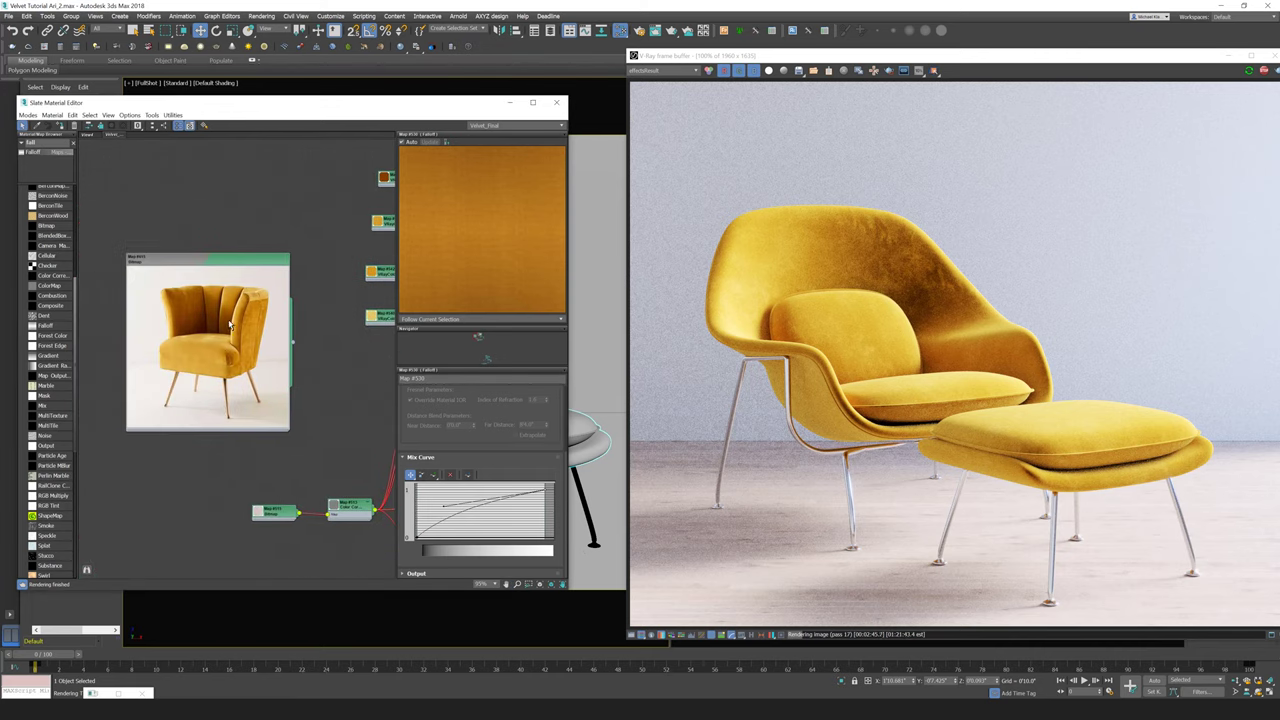
middle_click_drag(305, 297, 103, 354)
middle_click_drag(284, 316, 129, 334)
scroll(311, 256, "up", 2)
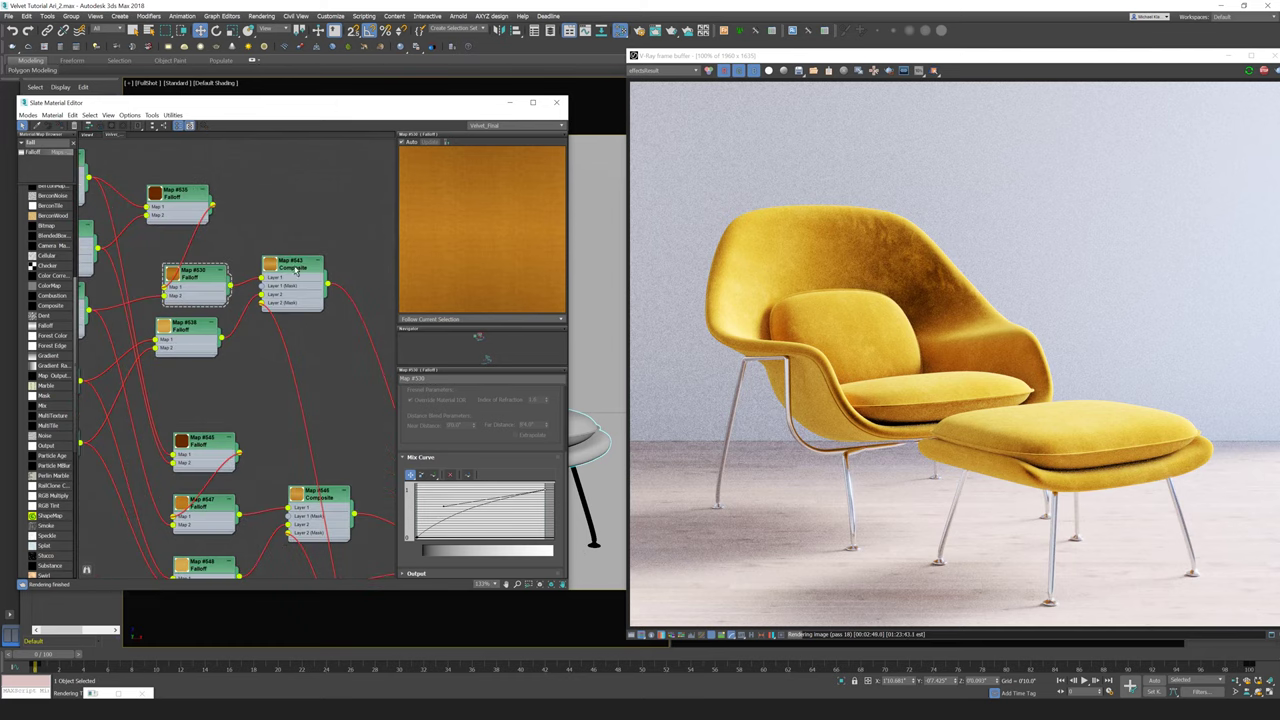
left_click_drag(204, 280, 203, 280)
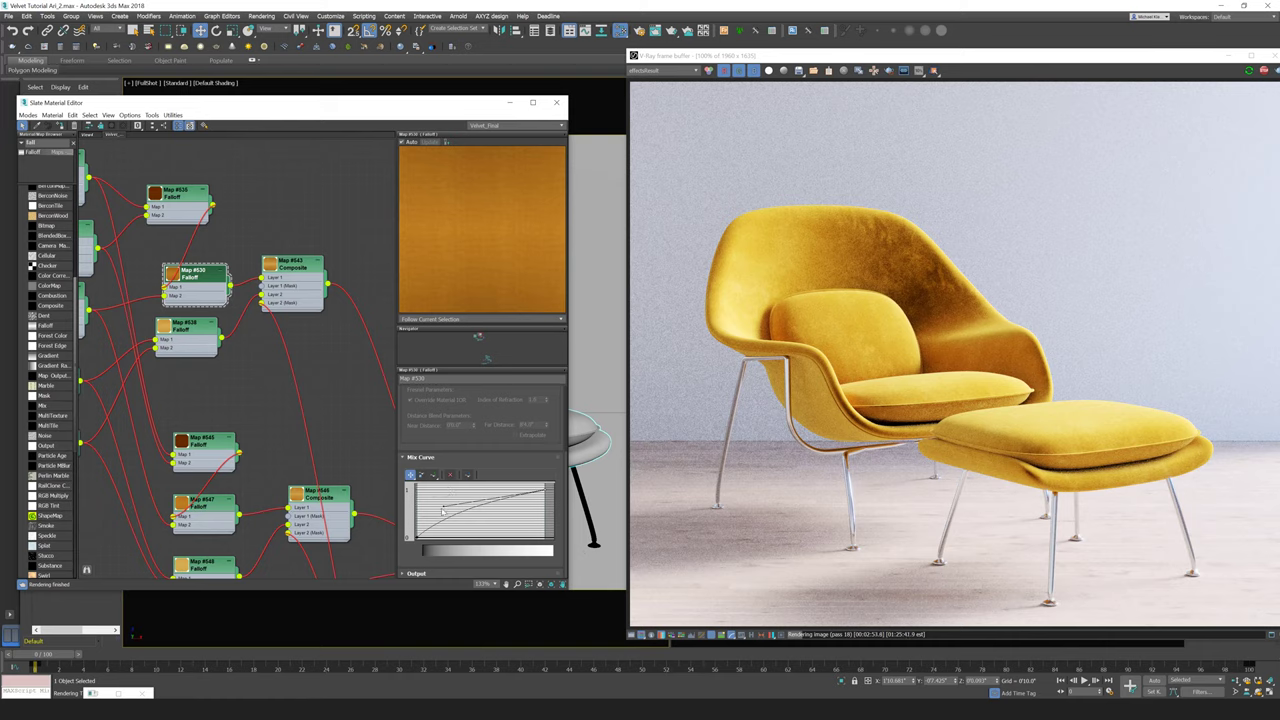
left_click_drag(446, 507, 460, 530)
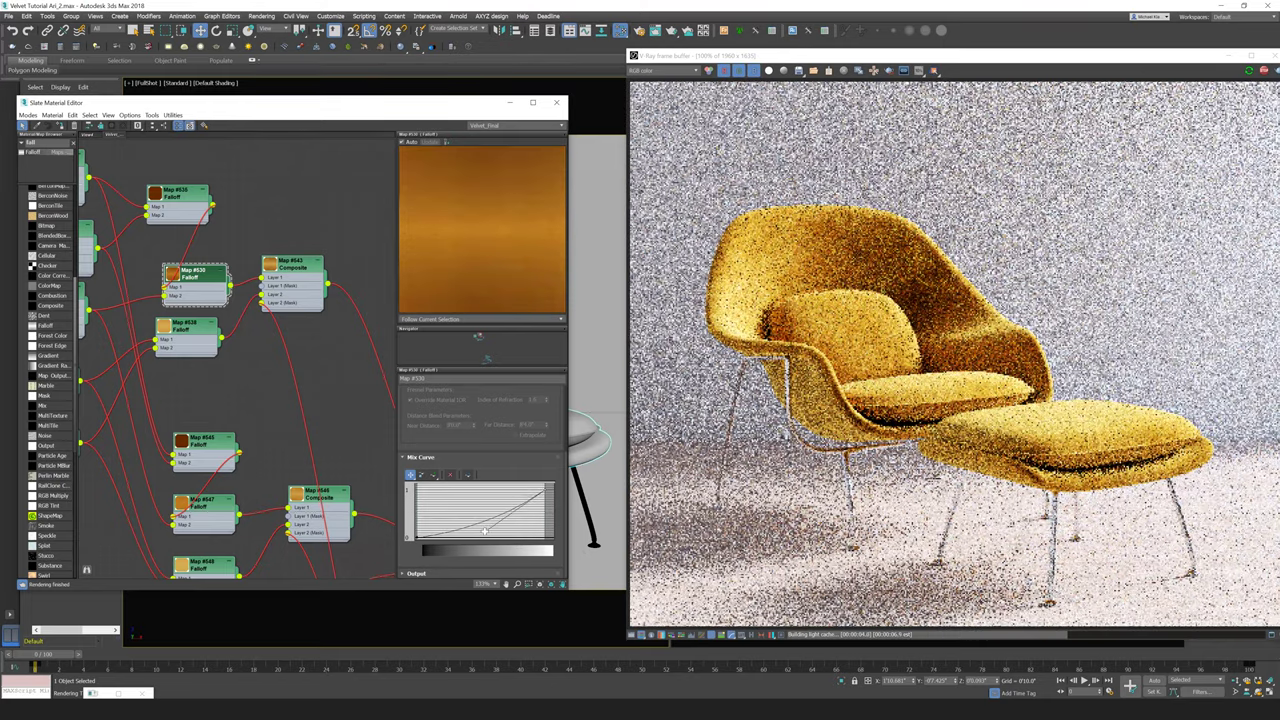
Step: Compare the velvet shading in the reference chair photo with the updated render
scroll(247, 426, "down", 3)
middle_click_drag(146, 403, 394, 366)
middle_click_drag(165, 333, 336, 287)
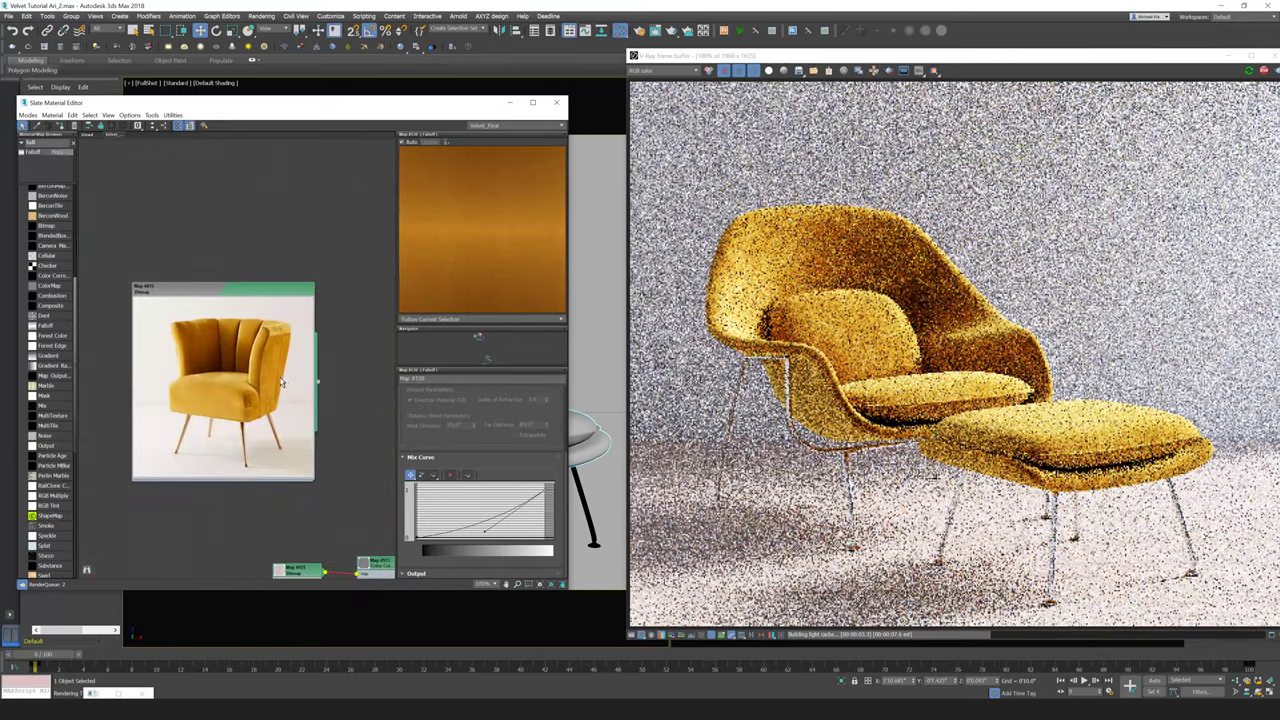
scroll(243, 385, "up", 2)
scroll(233, 418, "down", 2)
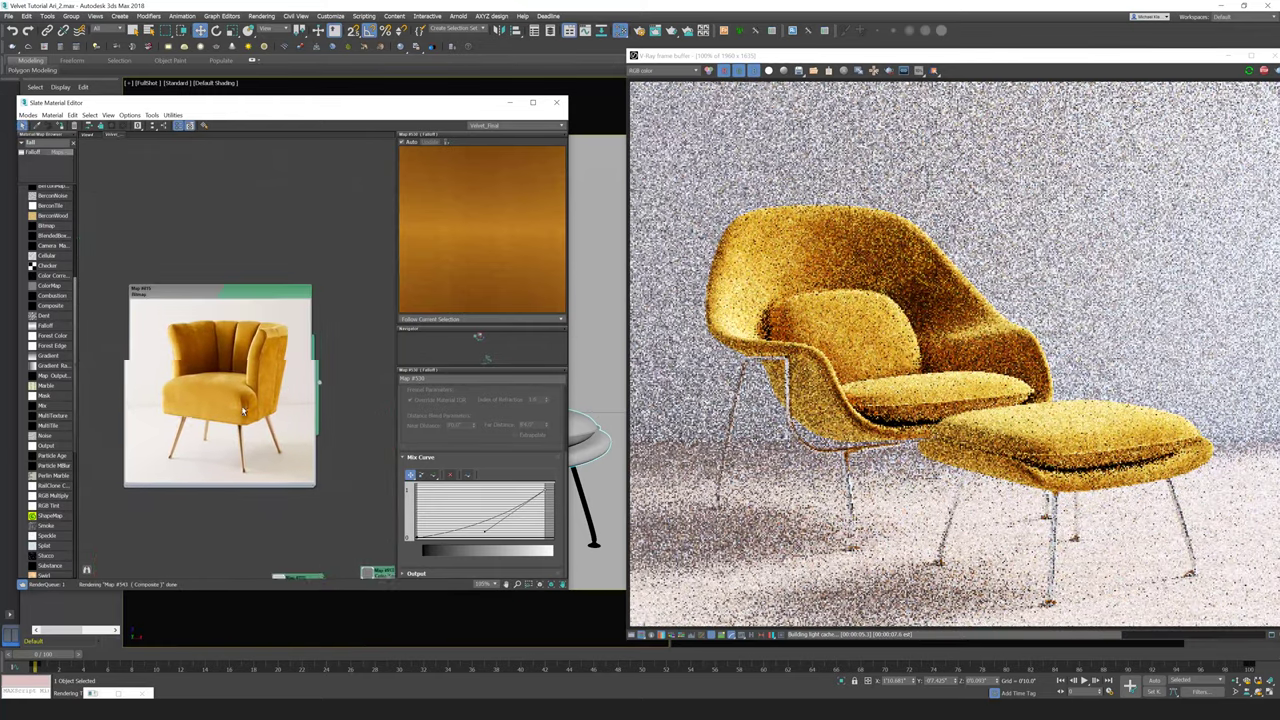
middle_click_drag(374, 364, 233, 364)
scroll(298, 362, "down", 1)
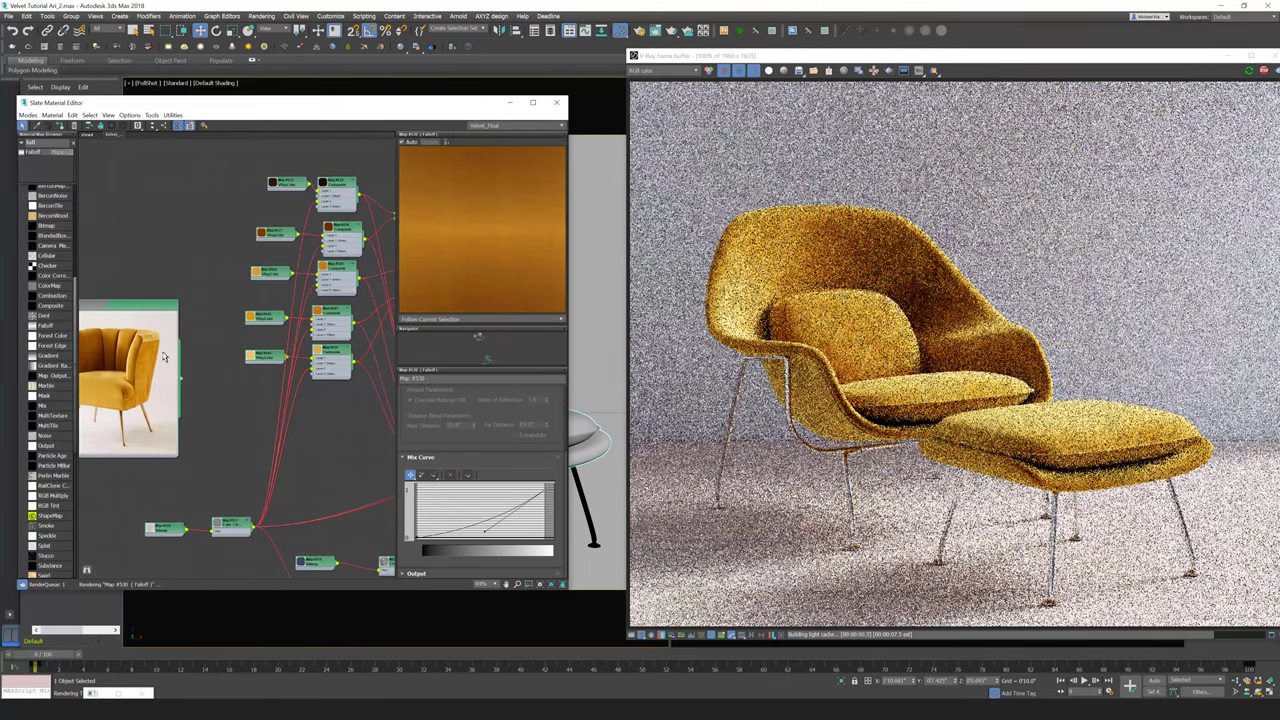
Step: Open the settings of the edge-mask Falloff that feeds both the color and reflection Composites
middle_click_drag(330, 358, 170, 358)
middle_click_drag(390, 380, 328, 211)
scroll(268, 366, "up", 1)
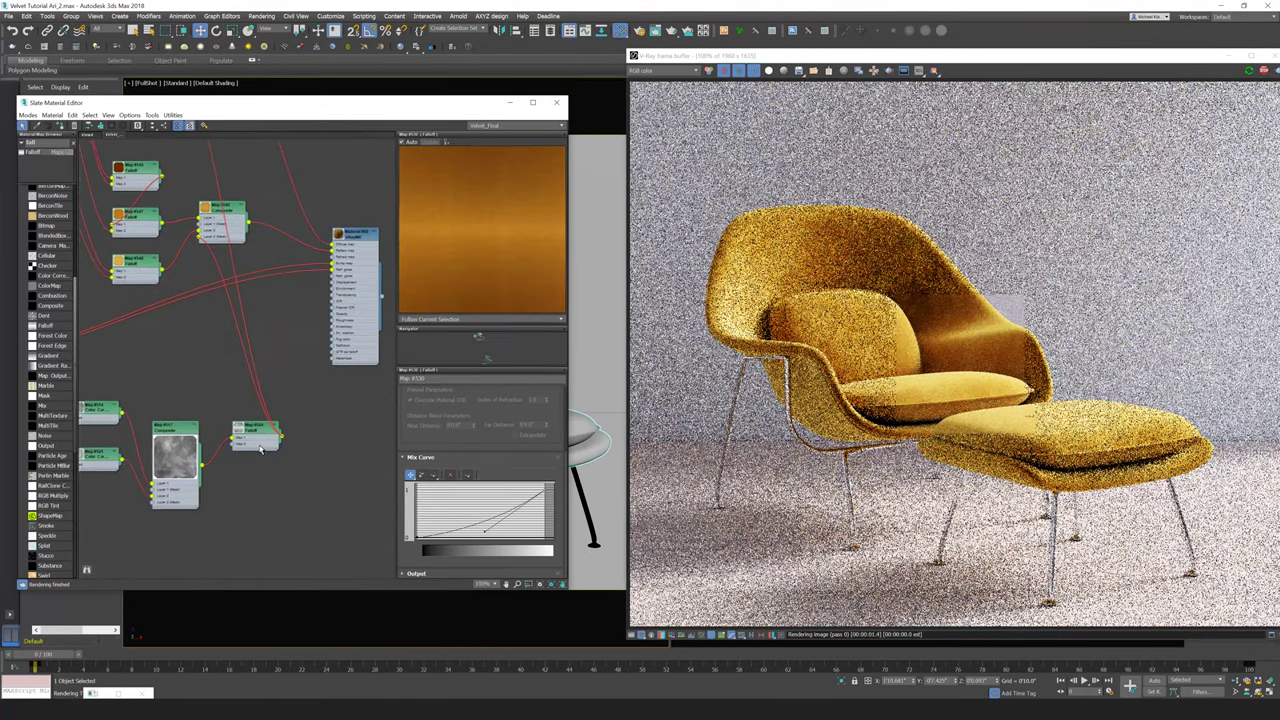
scroll(261, 449, "up", 1)
left_click(256, 428)
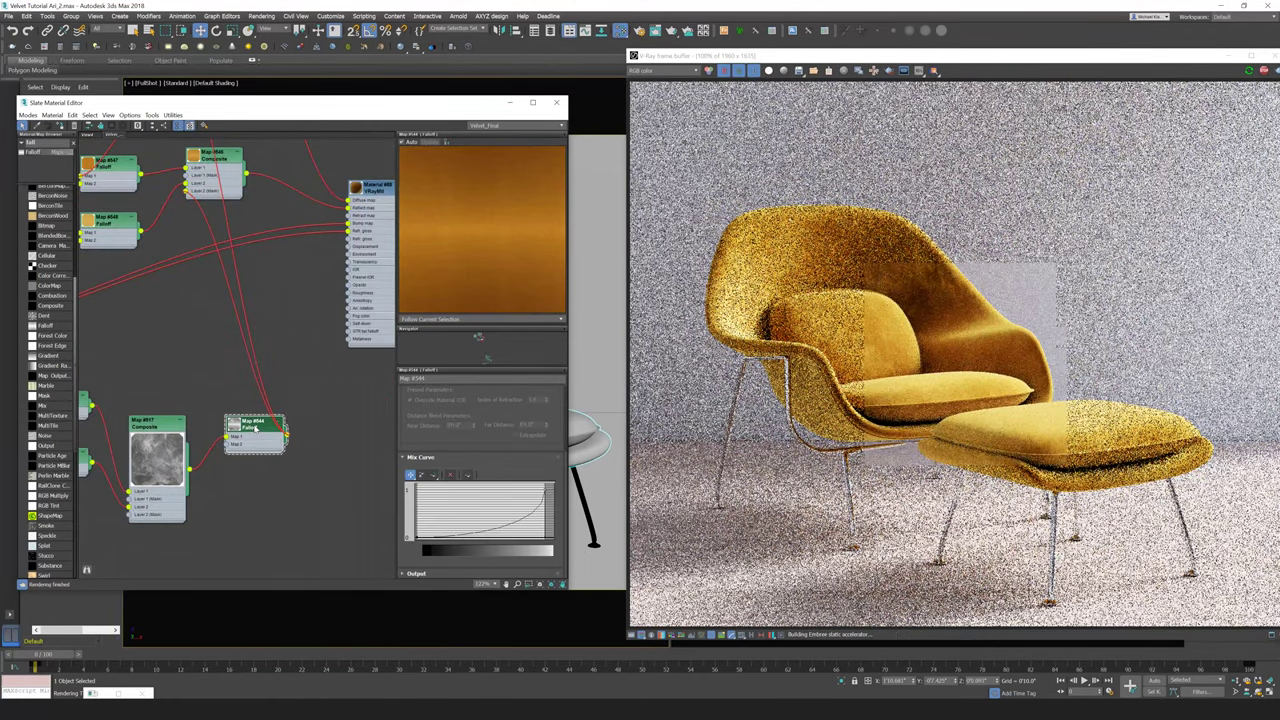